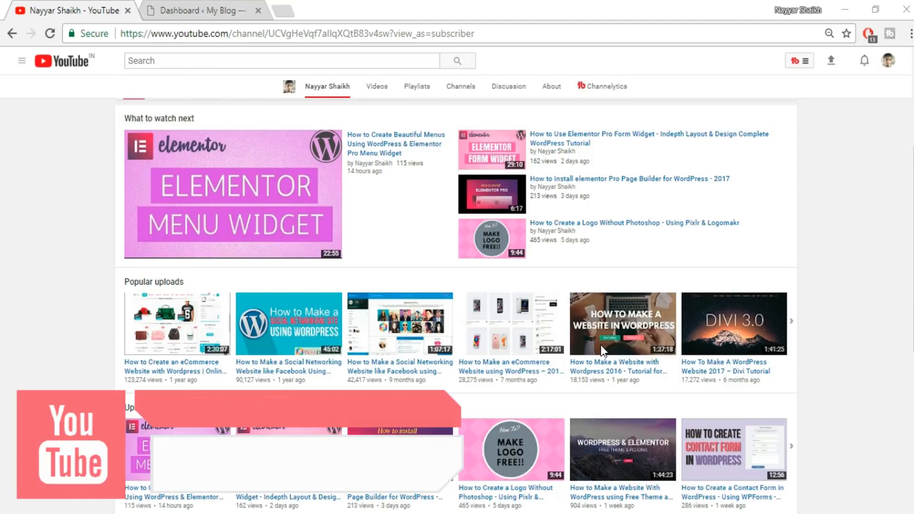
In the WordPress admin dashboard, find the WooCommerce plugin in the plugin directory, then install and activate it.
key("ctrl+Tab")
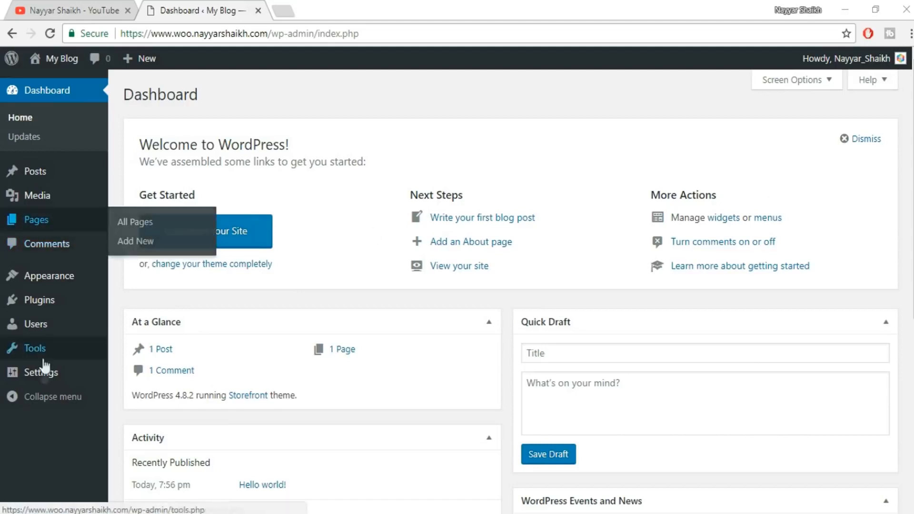
mouse_move(36, 301)
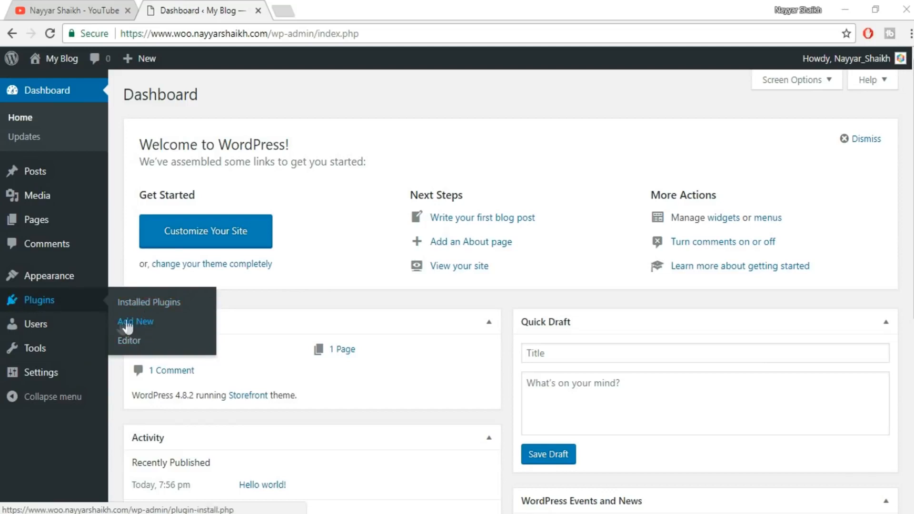
left_click(143, 323)
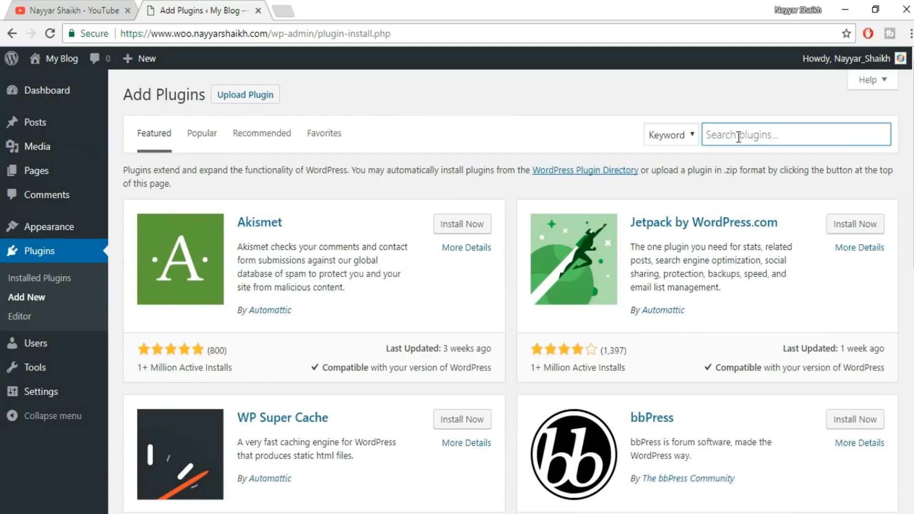
type("w")
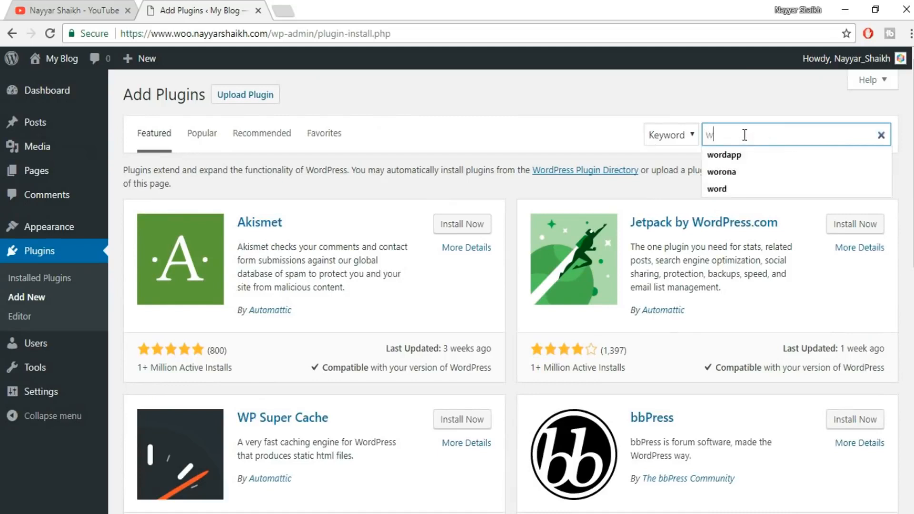
type("oocommerce")
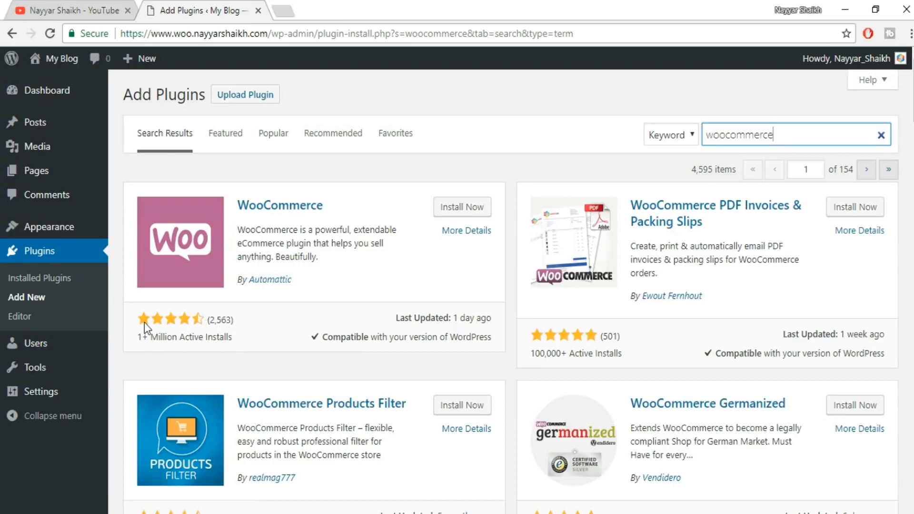
left_click(472, 209)
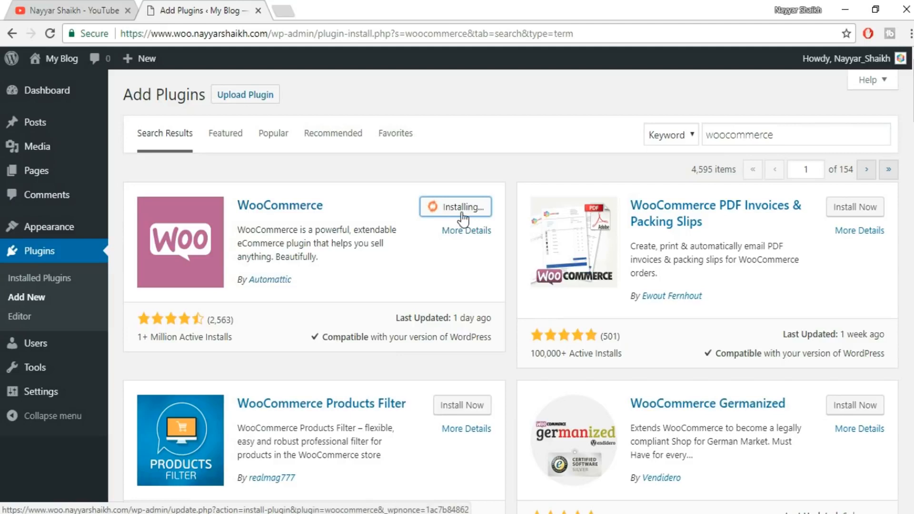
left_click(469, 210)
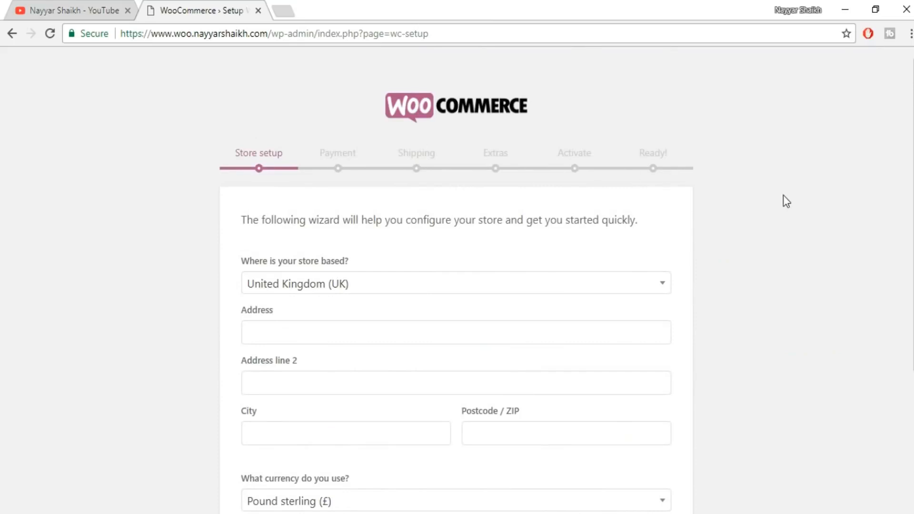
Set the store base to India — Maharashtra and fill in the store's address, city and postcode from the saved autofill entry.
scroll(784, 196, "down", 1)
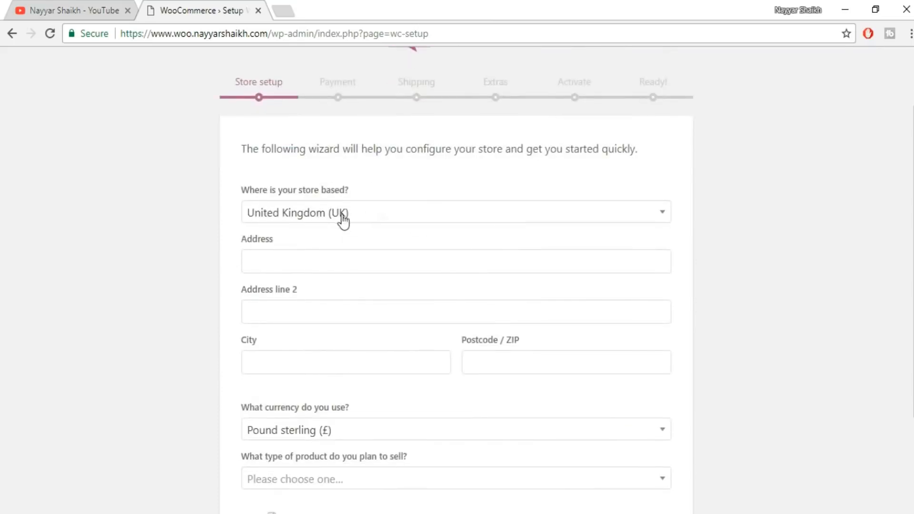
left_click(369, 226)
type("maha")
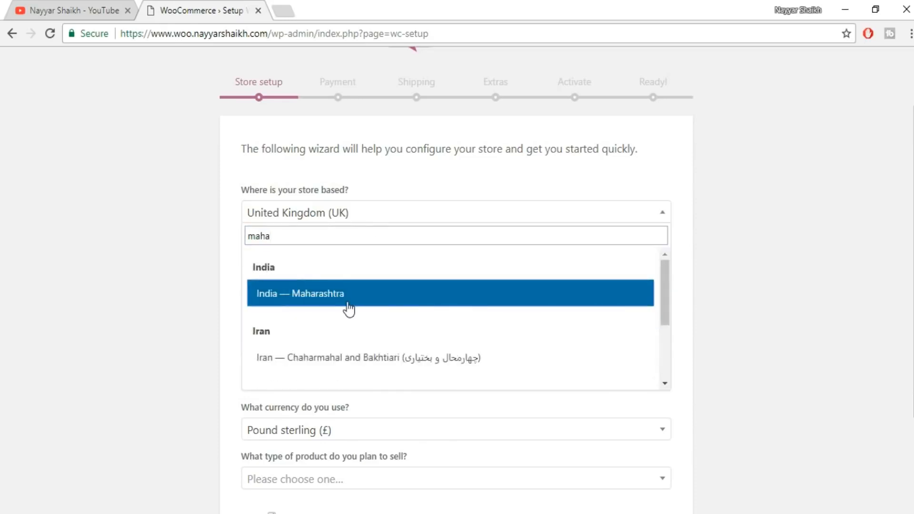
left_click(349, 310)
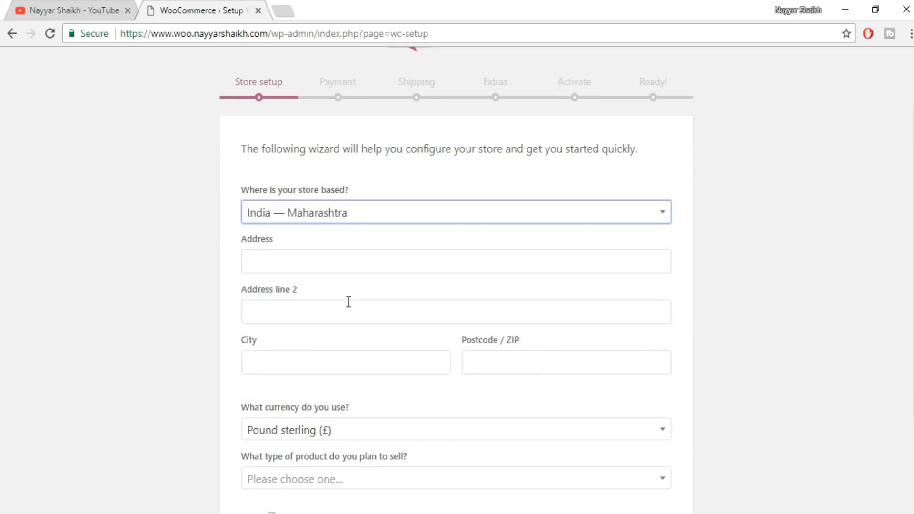
left_click(315, 261)
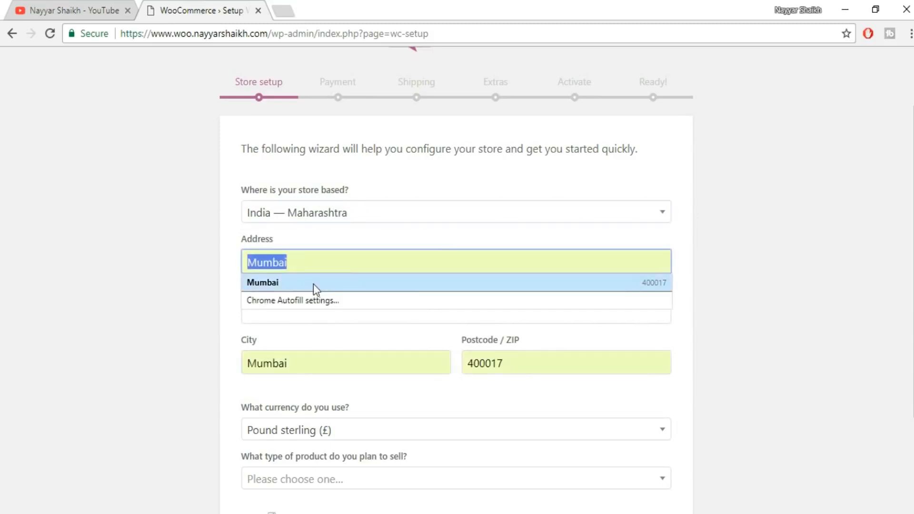
left_click(313, 283)
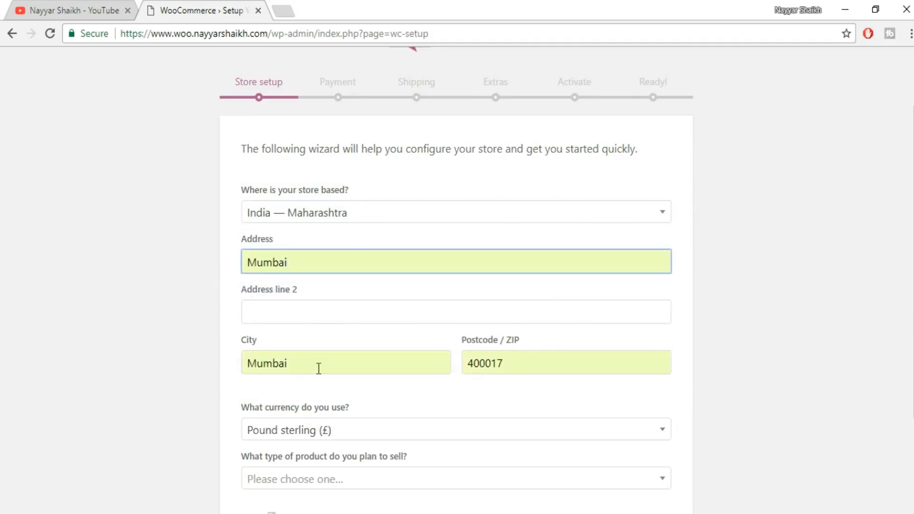
Set the store currency to Indian rupee (₹).
scroll(500, 318, "down", 3)
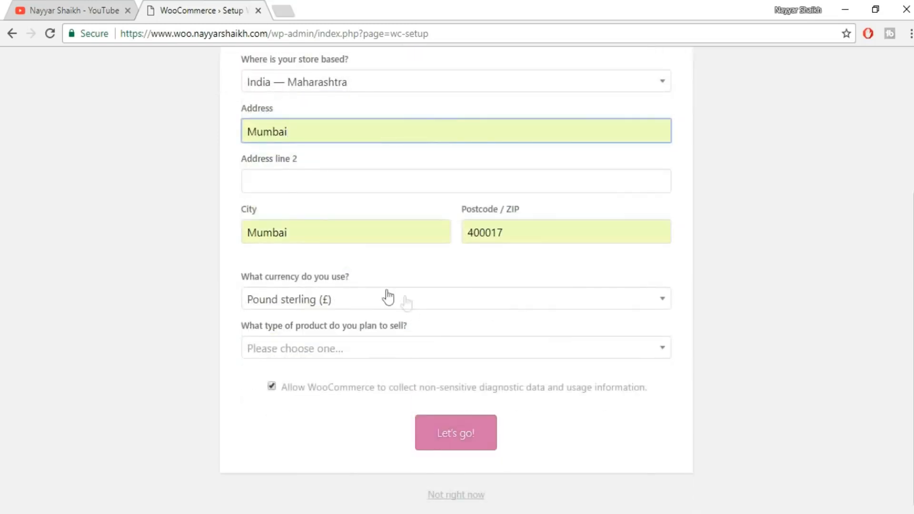
left_click(324, 307)
type("indi")
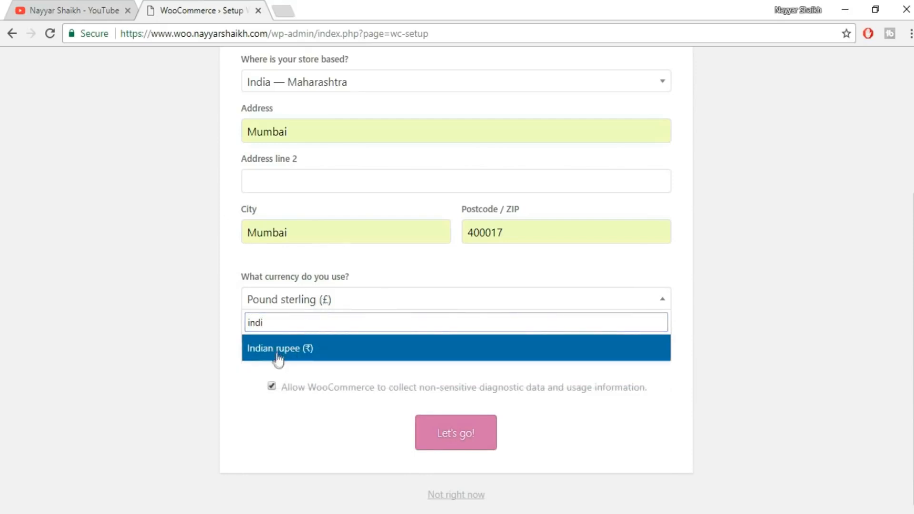
left_click(294, 354)
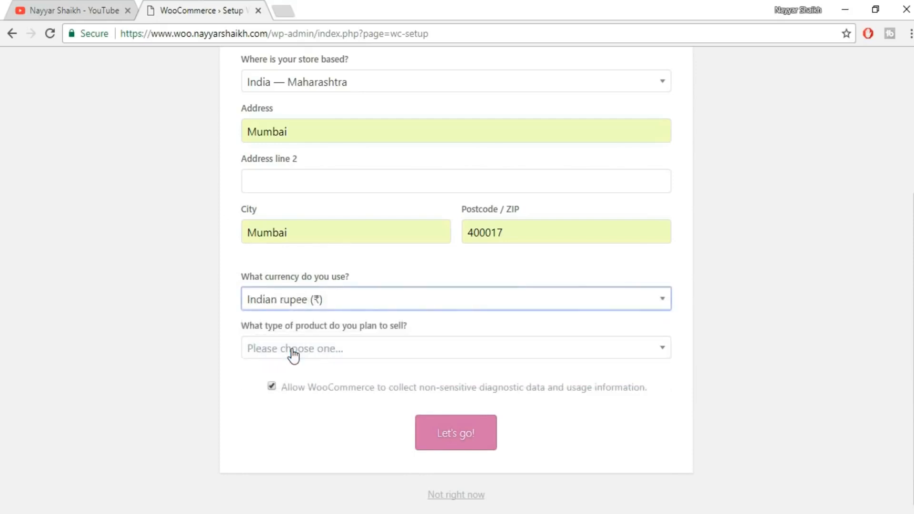
Choose to sell both physical and digital products and submit the store setup page.
left_click(394, 355)
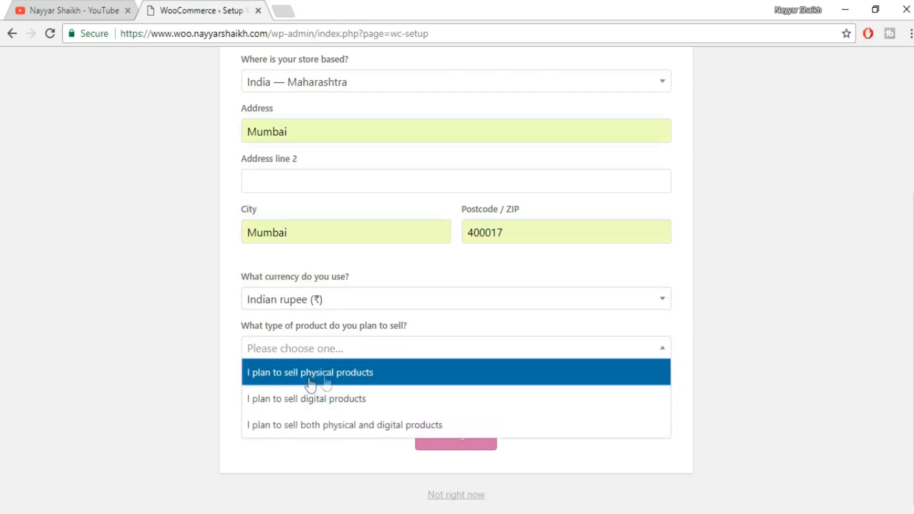
left_click(343, 379)
left_click(374, 353)
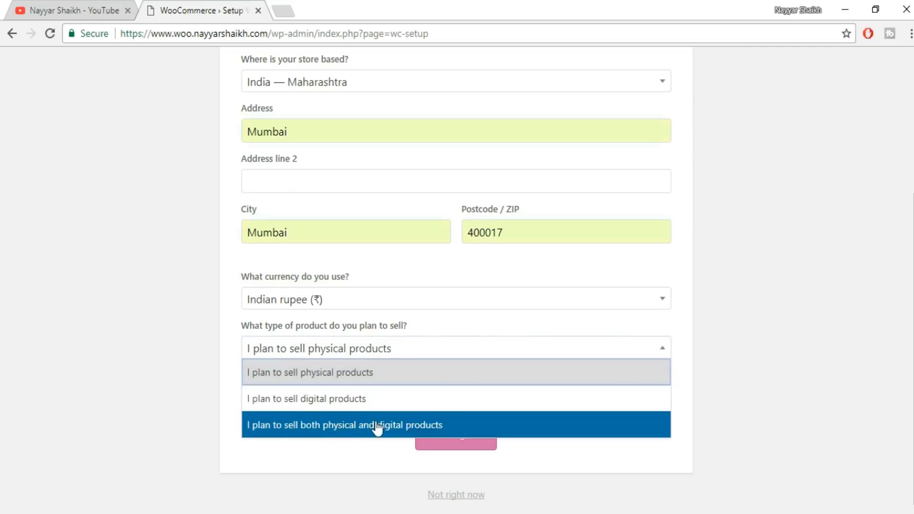
left_click(358, 428)
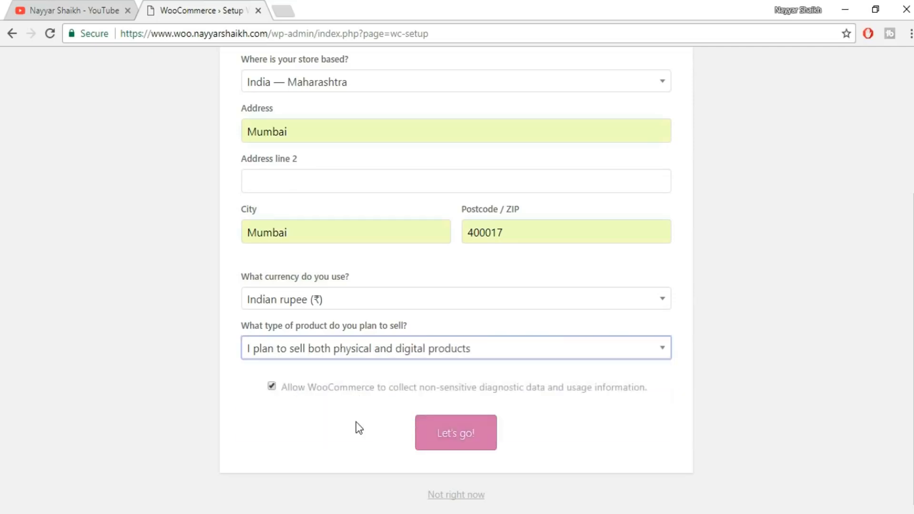
left_click(458, 437)
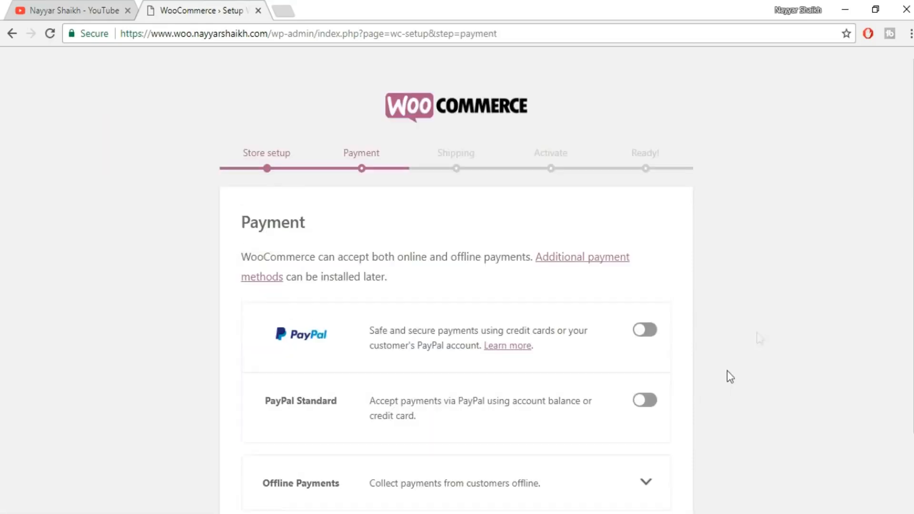
Expand the offline payment options for review, then continue past the payment page without enabling any payment method.
scroll(790, 317, "down", 2)
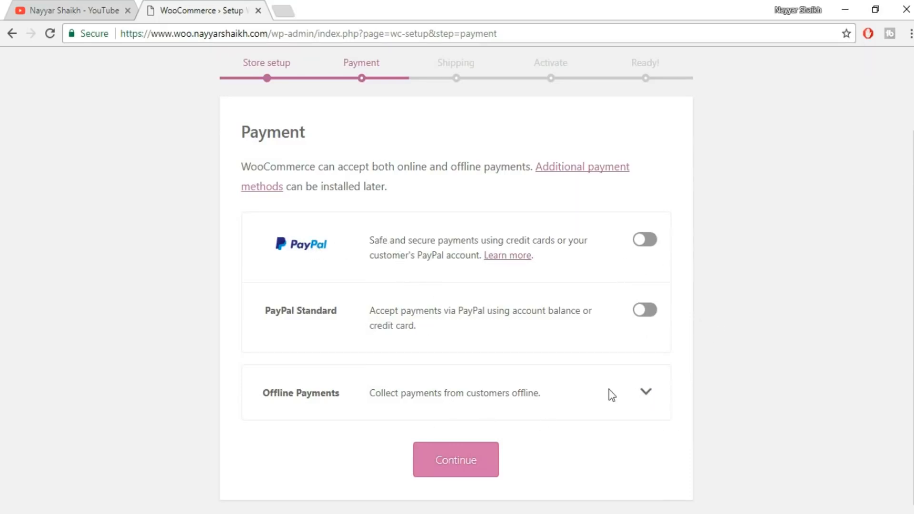
left_click(651, 394)
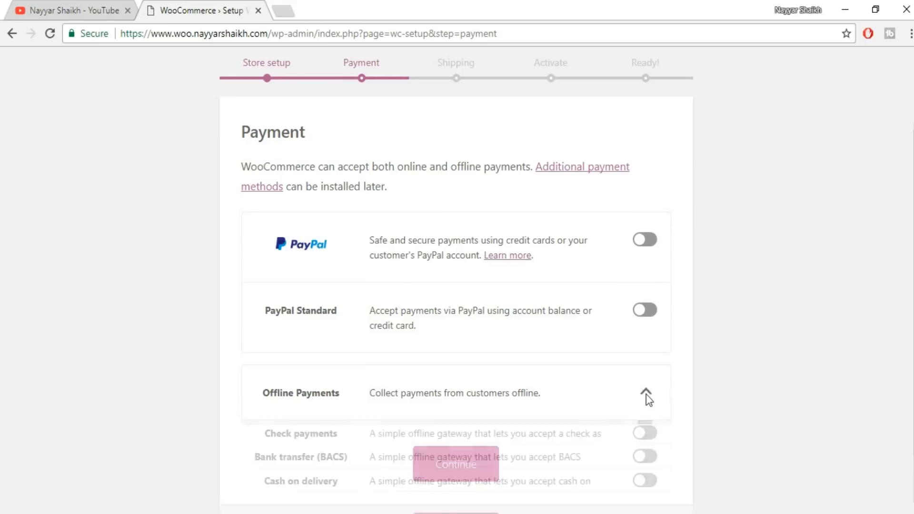
scroll(724, 382, "down", 3)
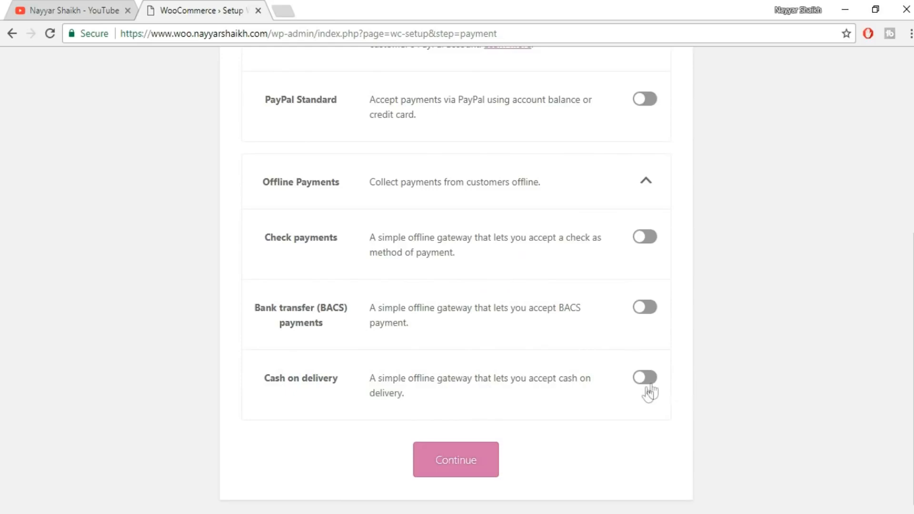
scroll(587, 259, "up", 5)
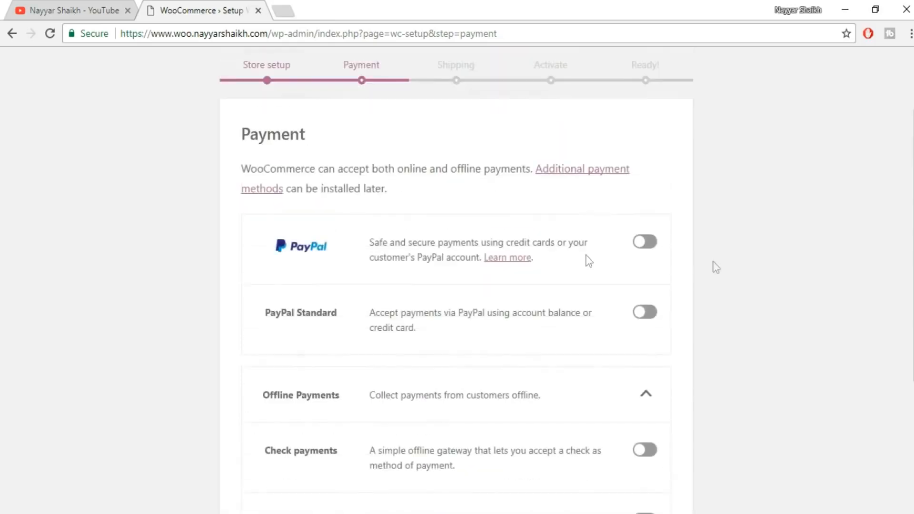
scroll(748, 380, "down", 4)
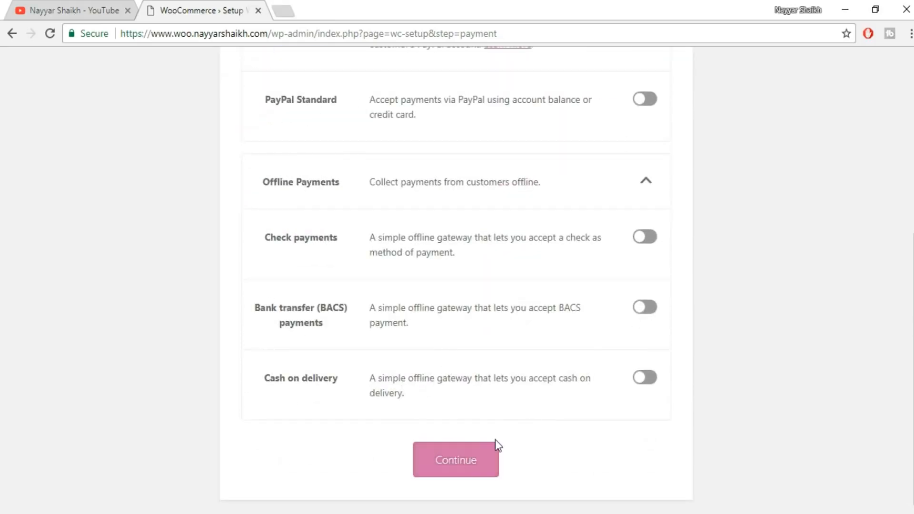
left_click(477, 462)
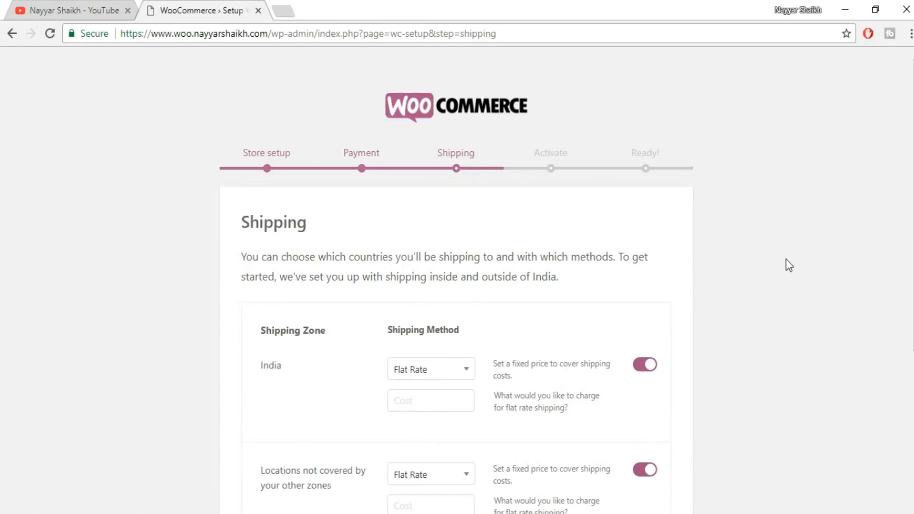
Disable flat rate shipping for India and for locations not covered by other zones.
scroll(789, 265, "down", 3)
left_click(651, 236)
left_click(647, 334)
Review the shipping zones, their methods, and the weight and dimension unit settings on the shipping page.
scroll(662, 378, "down", 2)
scroll(756, 312, "up", 4)
scroll(756, 285, "down", 2)
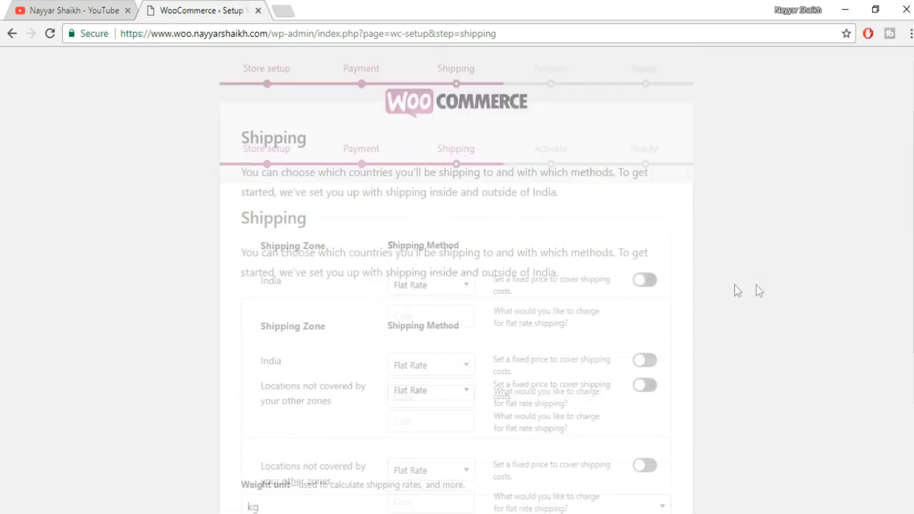
scroll(737, 290, "down", 3)
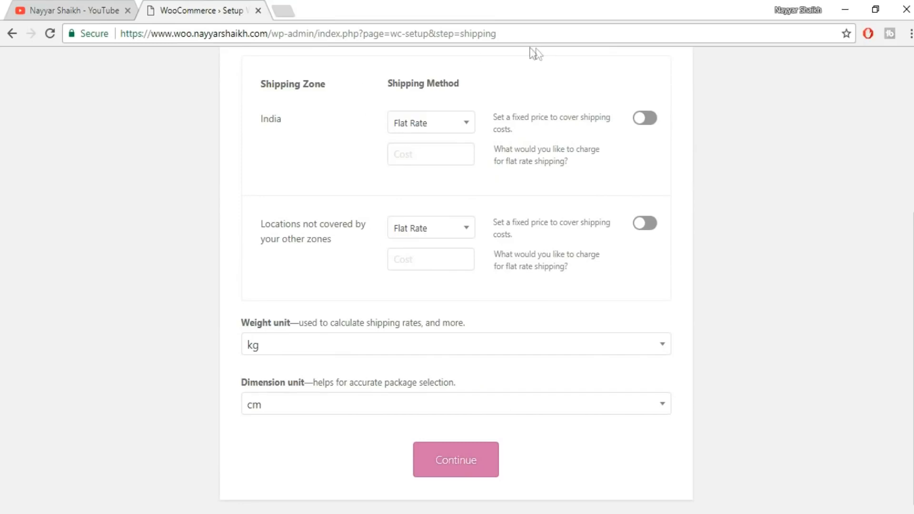
scroll(548, 259, "up", 4)
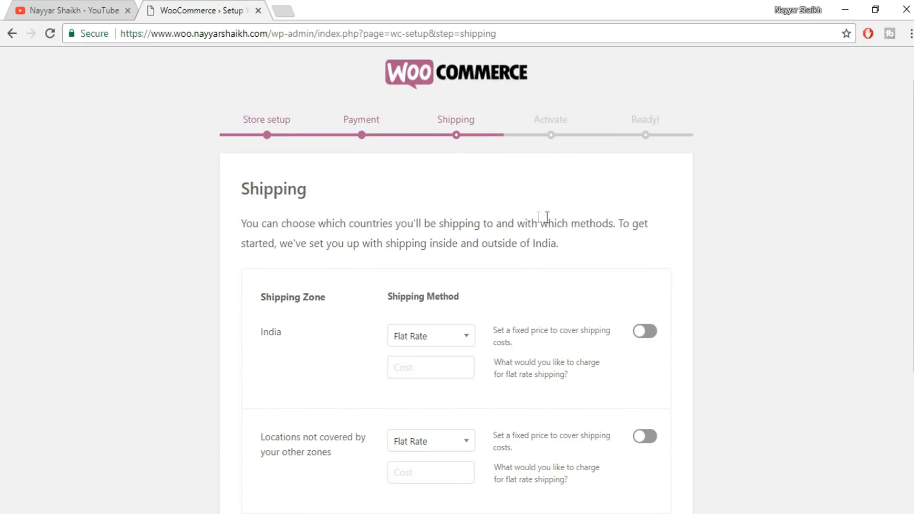
scroll(775, 190, "down", 3)
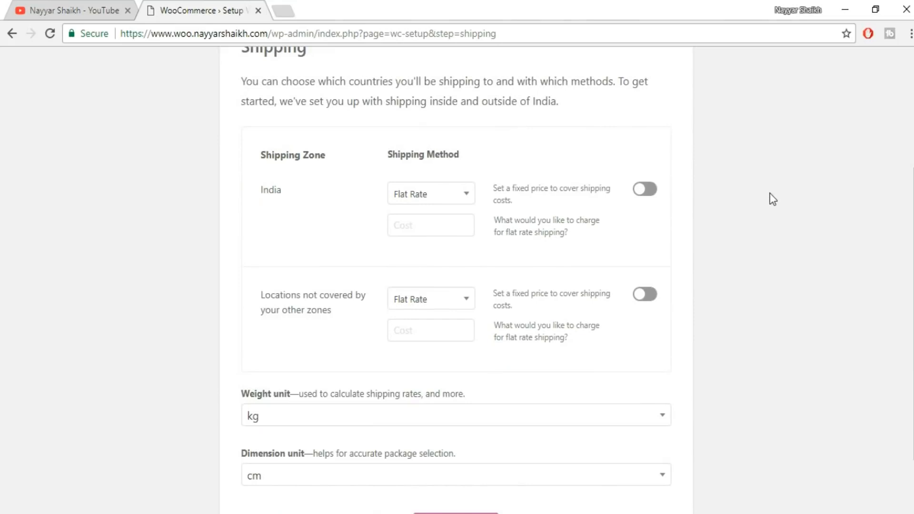
scroll(773, 199, "down", 2)
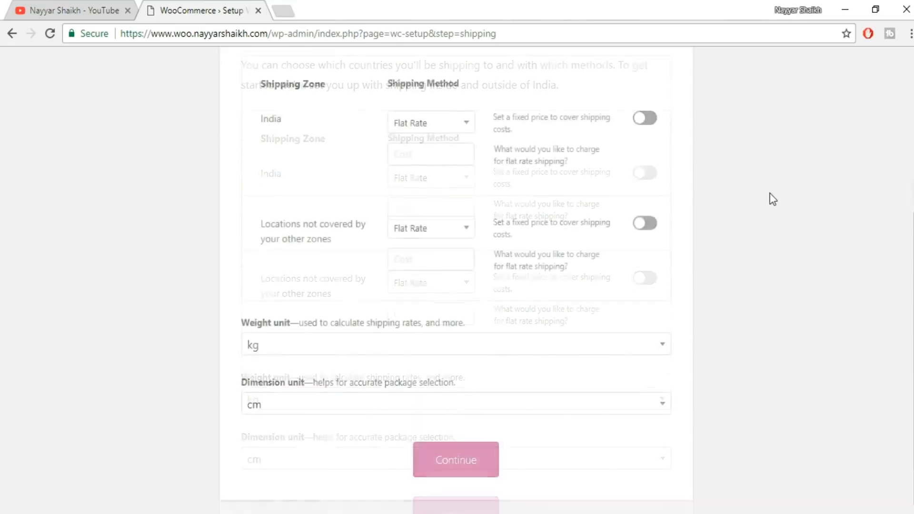
scroll(771, 198, "up", 5)
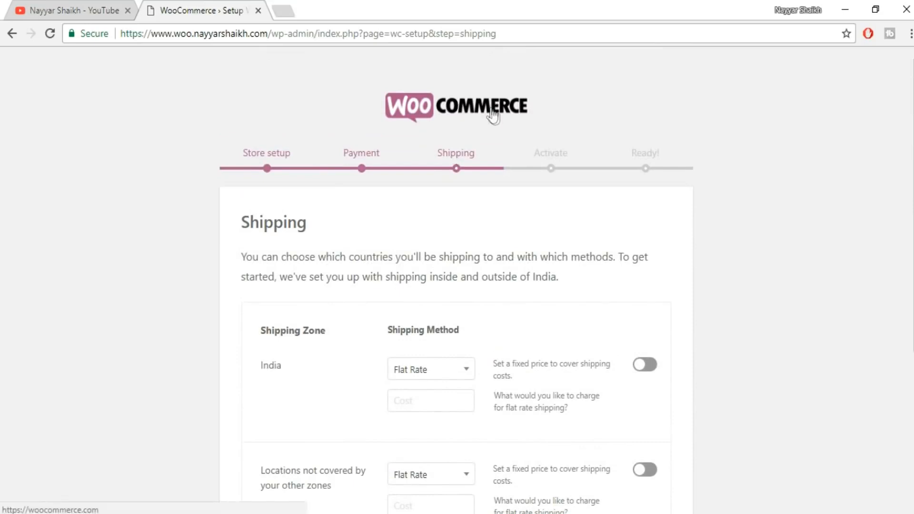
scroll(747, 217, "down", 5)
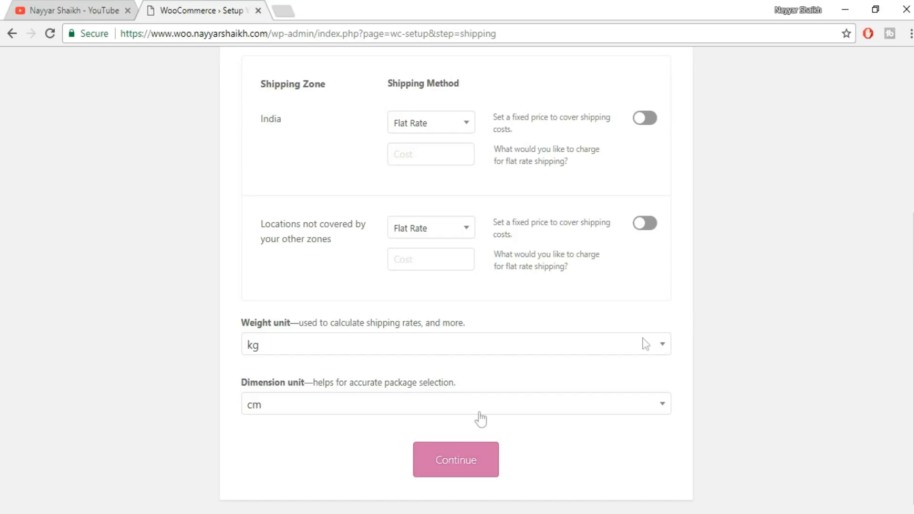
Submit the shipping settings with kg and cm as units, and skip the Jetpack connection.
left_click(438, 461)
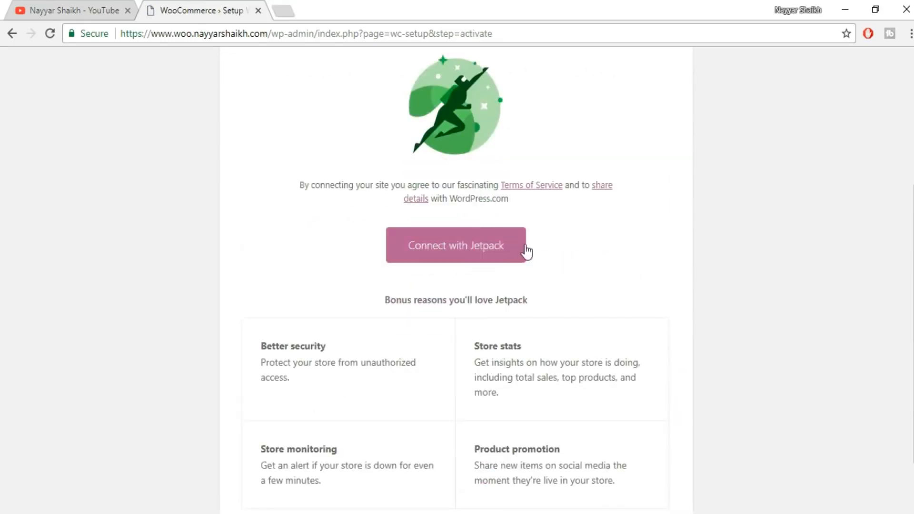
scroll(667, 314, "down", 2)
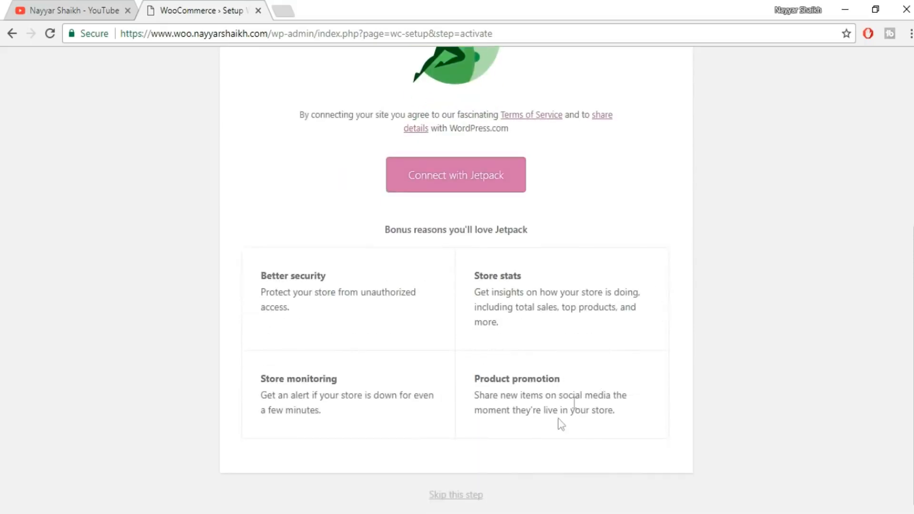
left_click(469, 496)
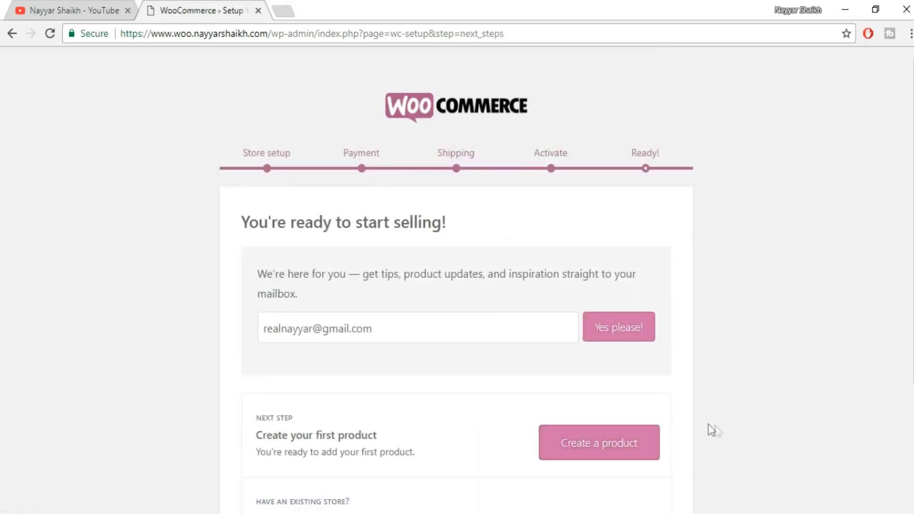
Review the wizard's final page with its product creation and import options, and return to the dashboard.
scroll(758, 382, "down", 2)
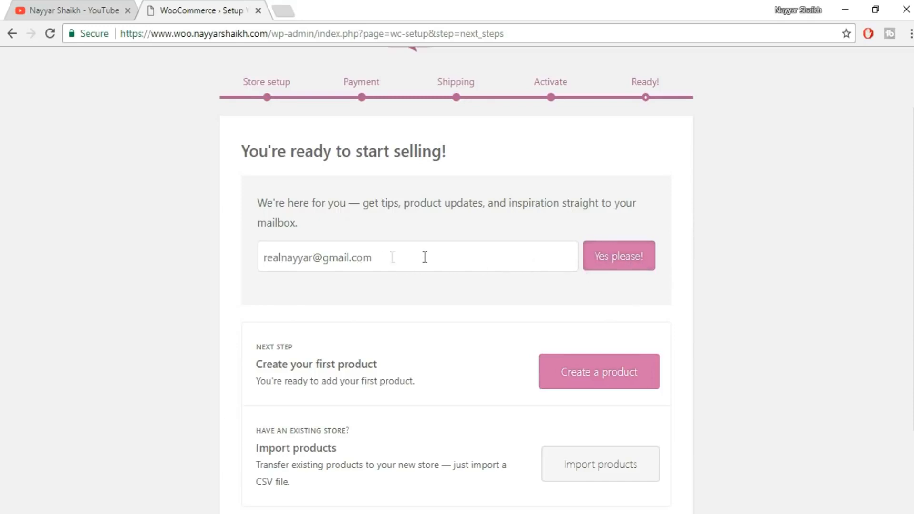
left_click(634, 265)
scroll(705, 268, "down", 2)
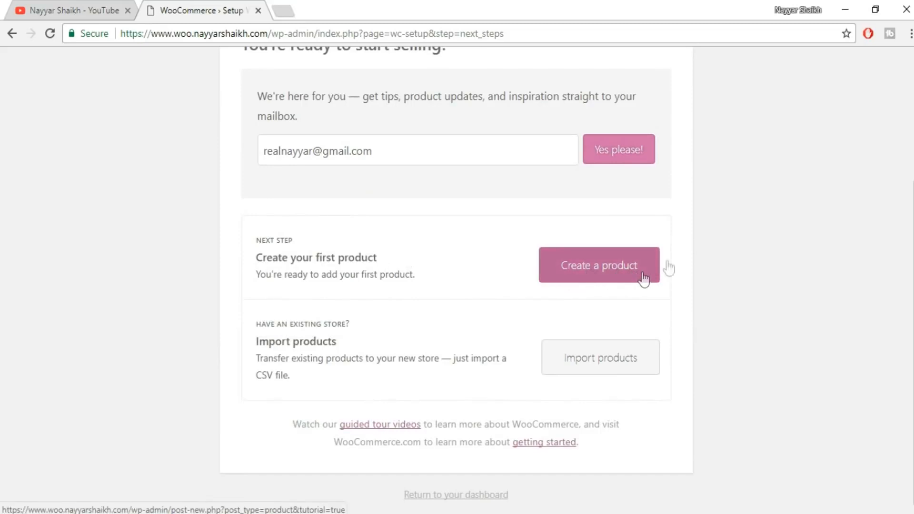
scroll(740, 226, "up", 3)
scroll(742, 234, "down", 2)
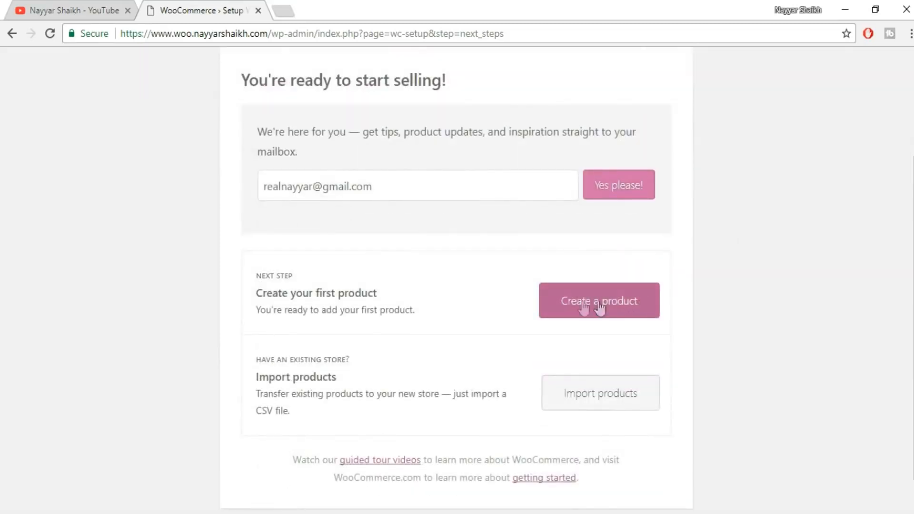
scroll(737, 296, "down", 1)
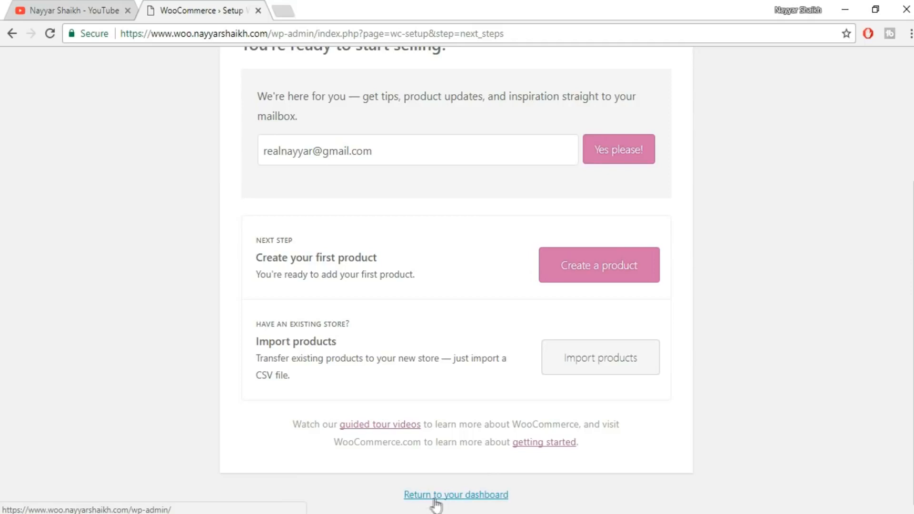
left_click(452, 495)
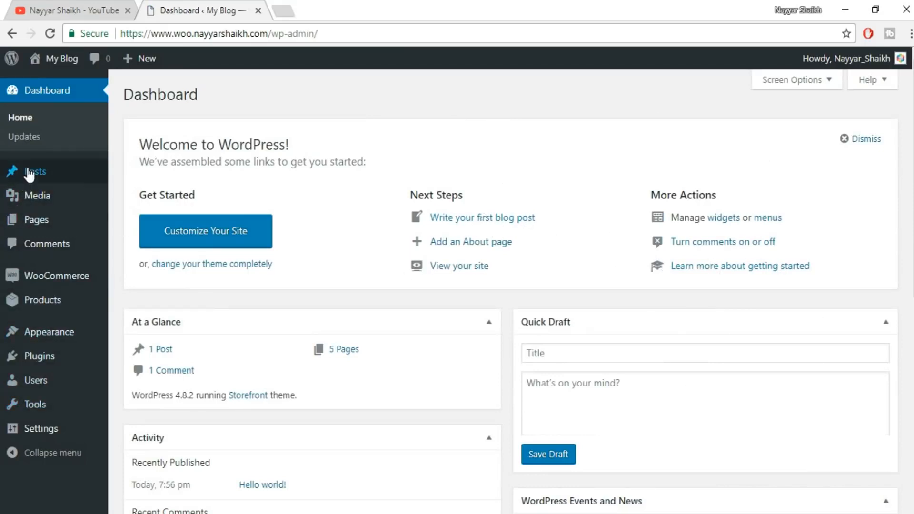
View the WooCommerce orders page and the coupons page.
mouse_move(36, 278)
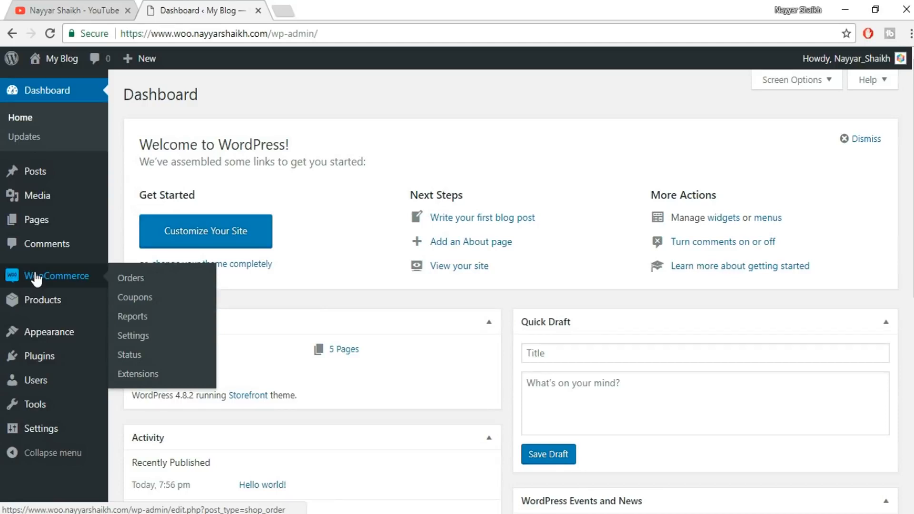
left_click(130, 278)
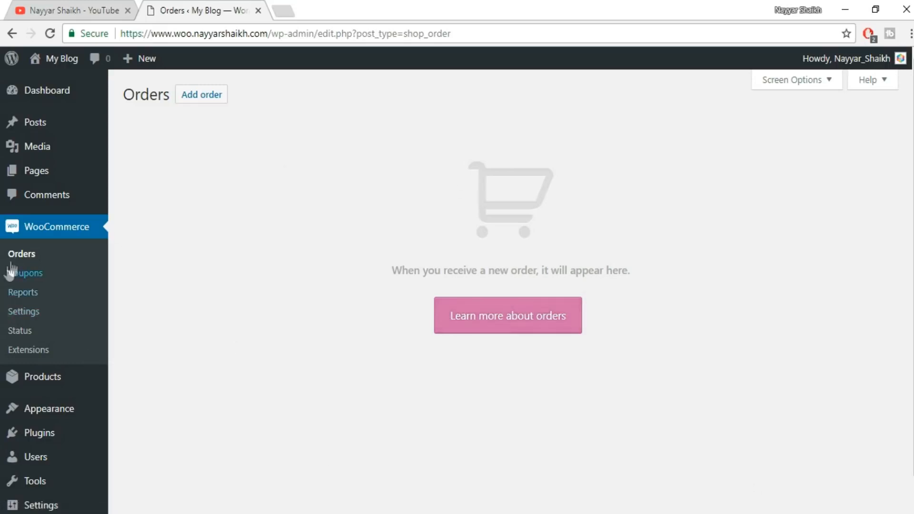
left_click(34, 278)
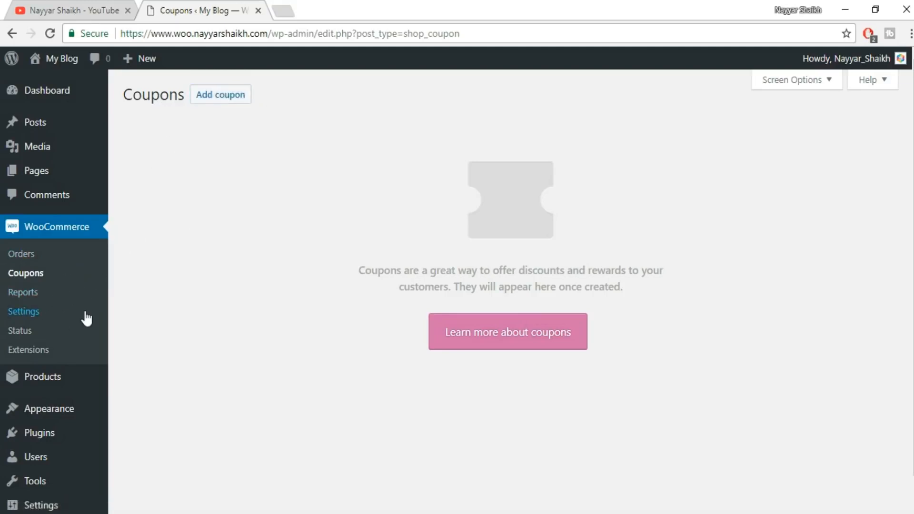
Open the WooCommerce general settings and review the store address and general options.
left_click(19, 314)
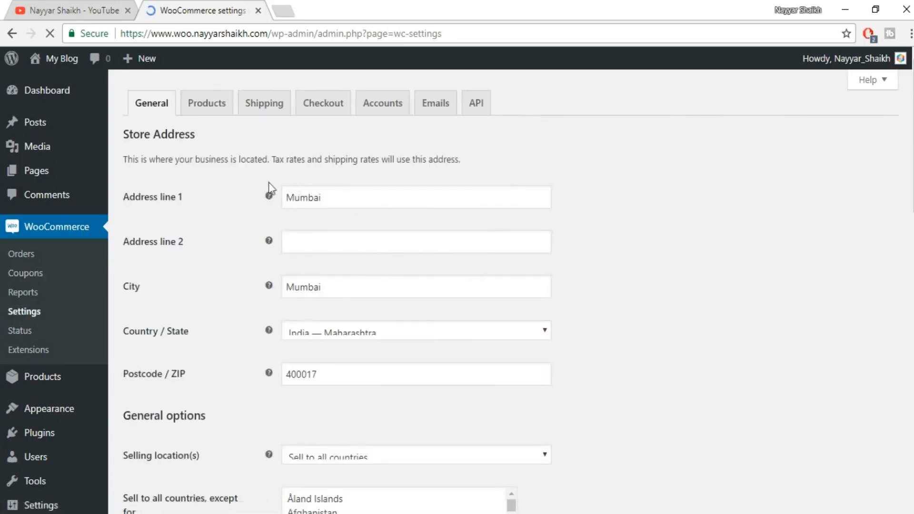
scroll(347, 286, "down", 10)
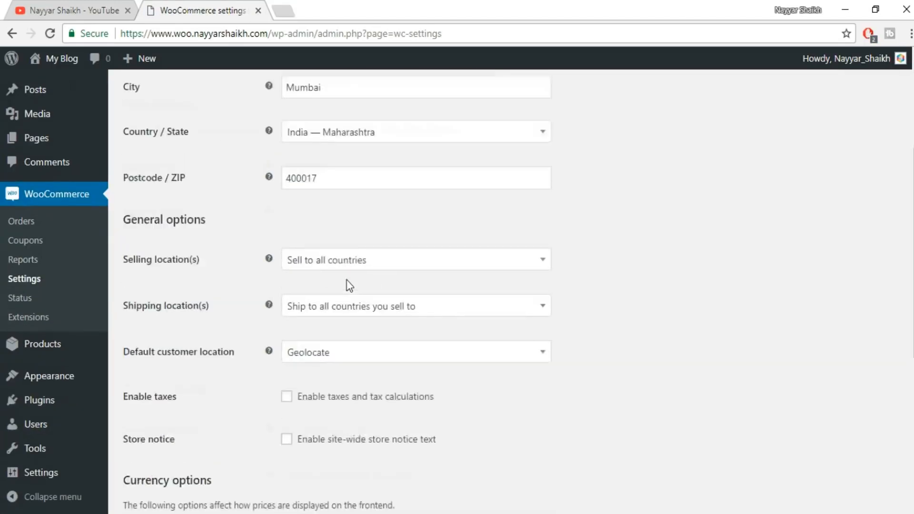
scroll(354, 337, "up", 10)
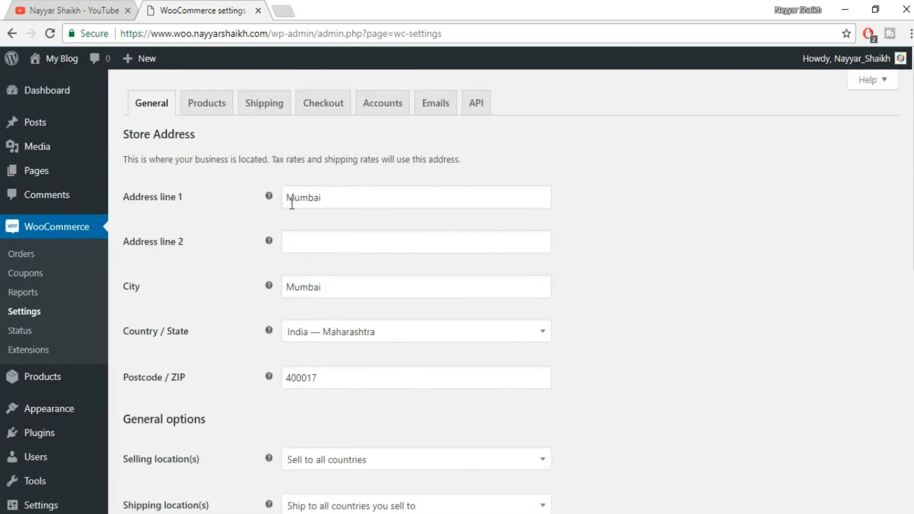
scroll(403, 245, "down", 2)
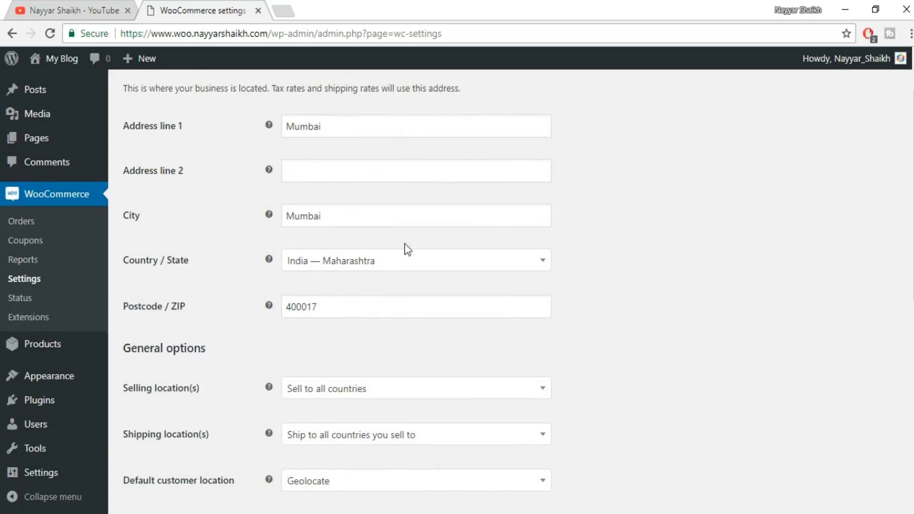
scroll(656, 227, "down", 4)
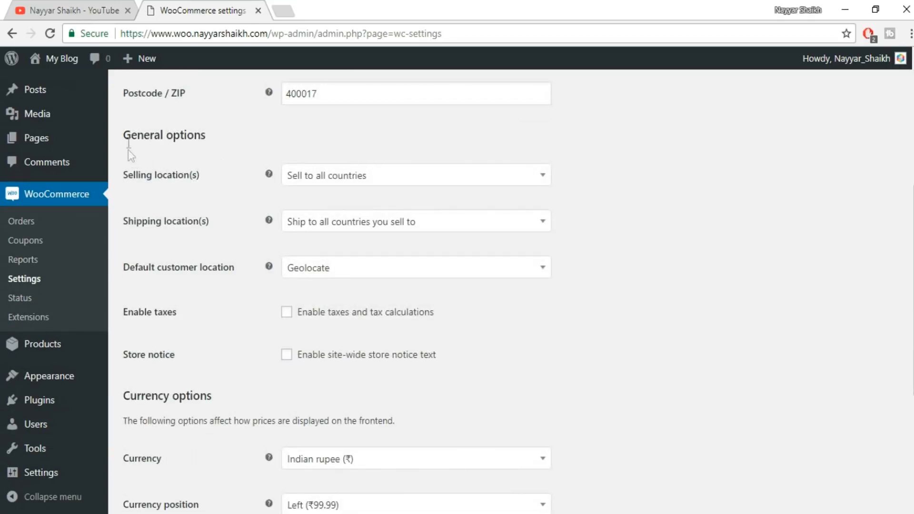
left_click_drag(123, 139, 229, 139)
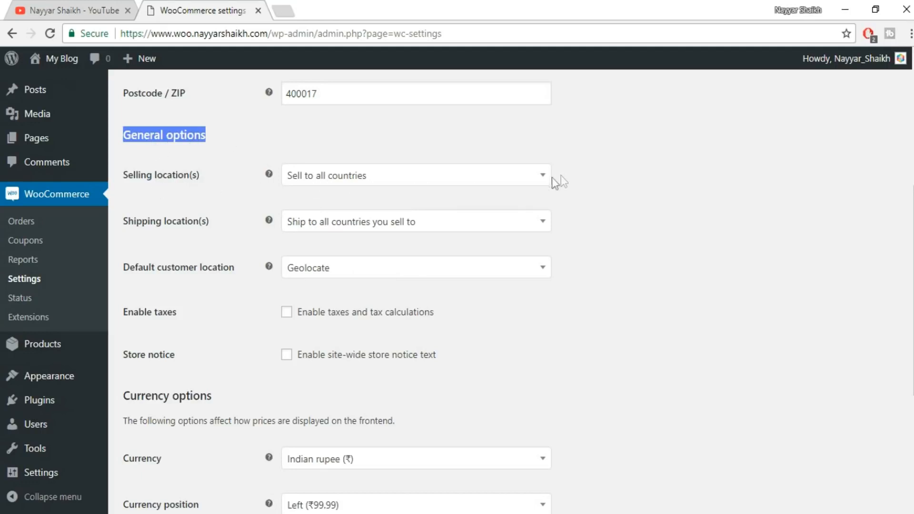
Restrict the selling locations to specific countries and add India and Pakistan.
left_click(511, 181)
left_click(329, 202)
left_click(376, 177)
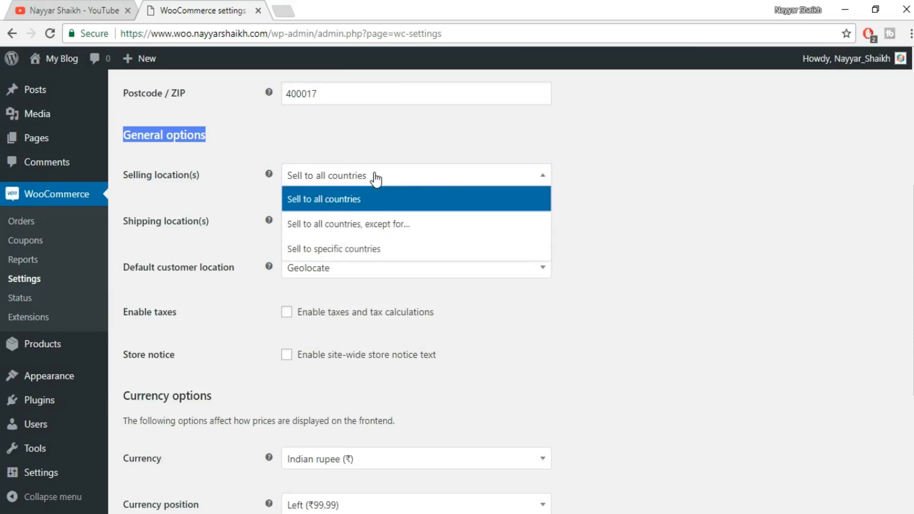
left_click(349, 256)
left_click(345, 222)
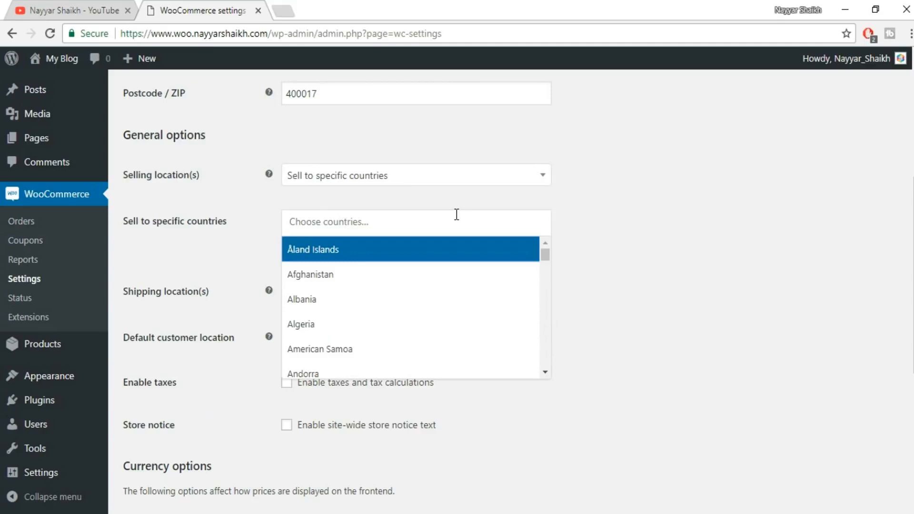
type("india")
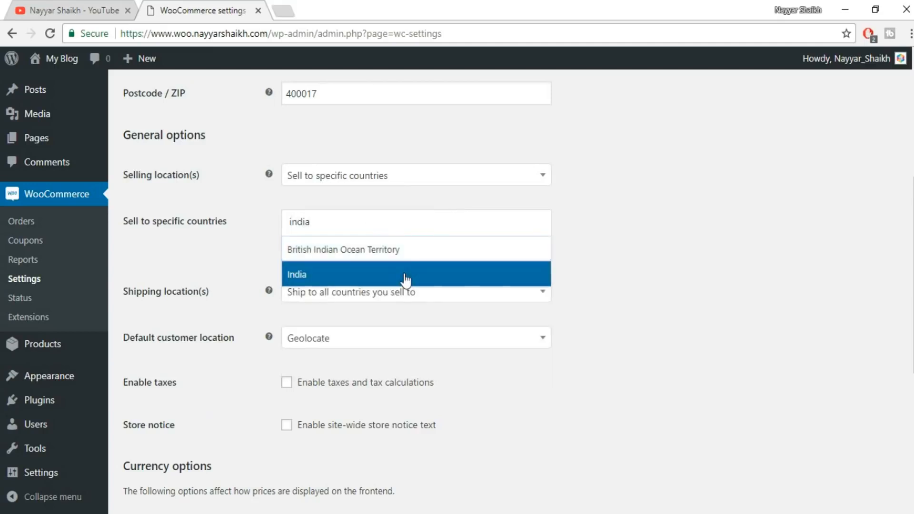
left_click(405, 276)
left_click(436, 233)
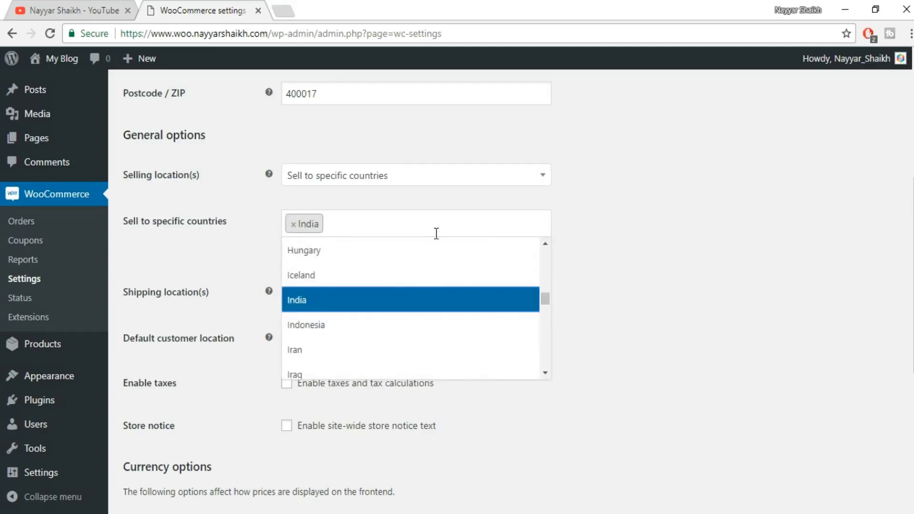
type("pakis")
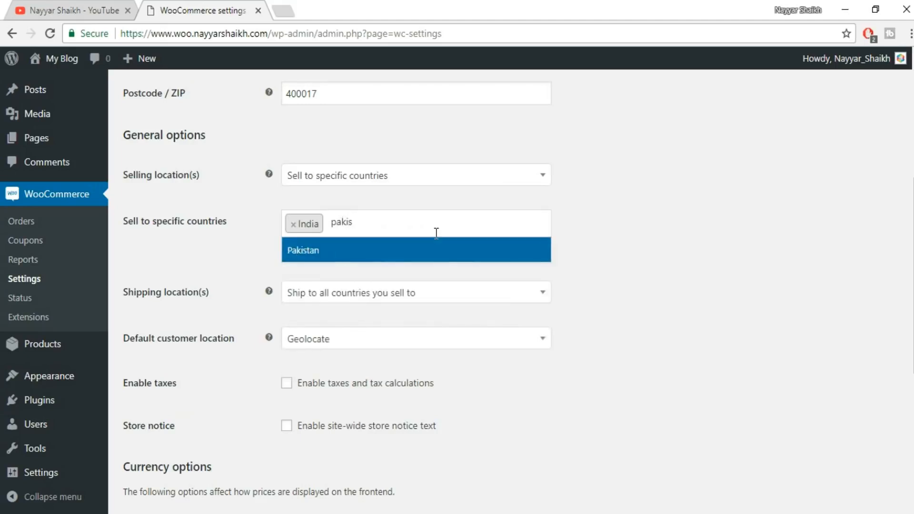
left_click(410, 261)
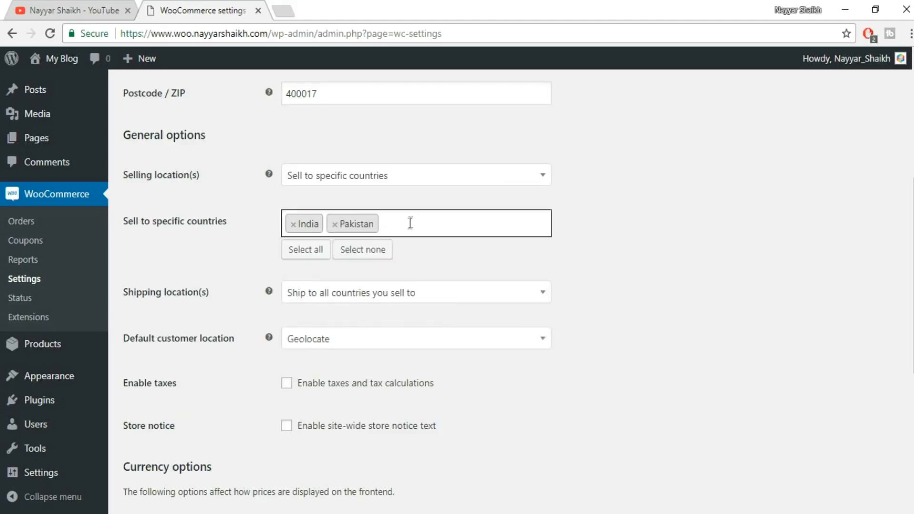
Remove India and Pakistan from the specific countries to sell to.
left_click(415, 226)
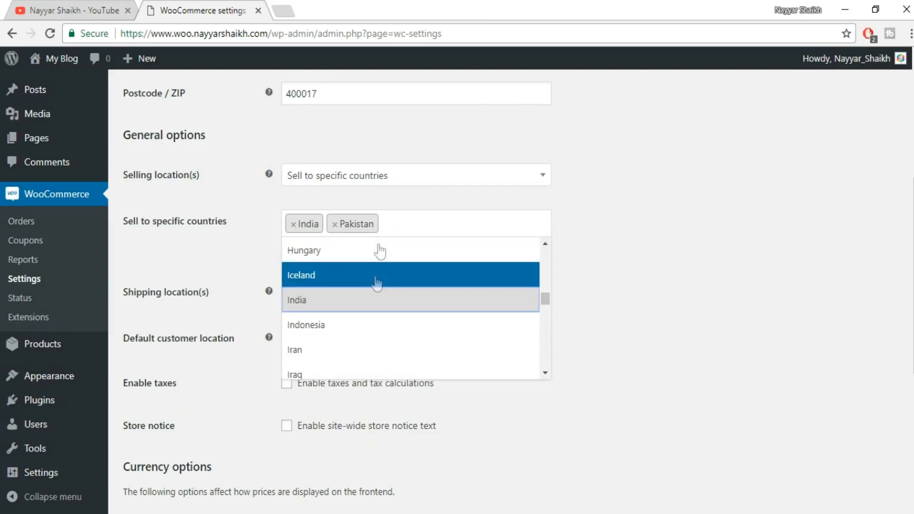
left_click(605, 251)
left_click(293, 225)
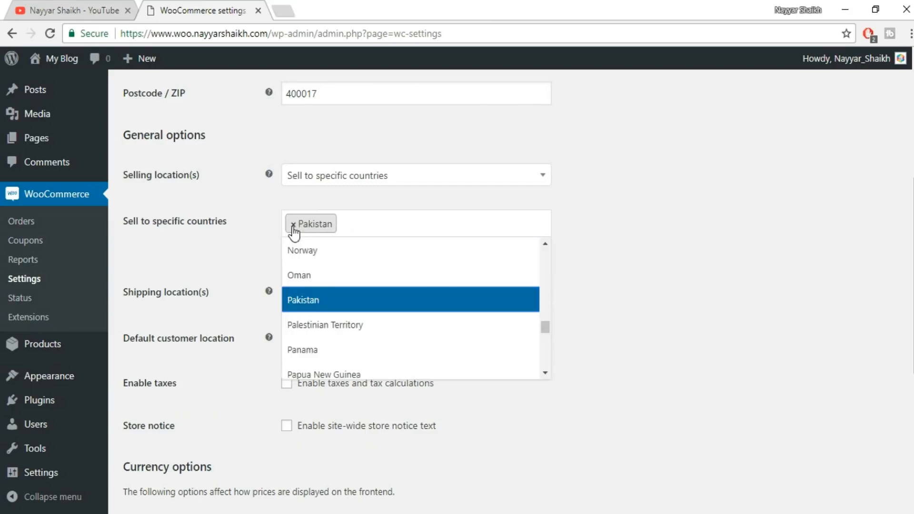
left_click(293, 224)
Set the selling locations to all countries except United States (US).
left_click(415, 175)
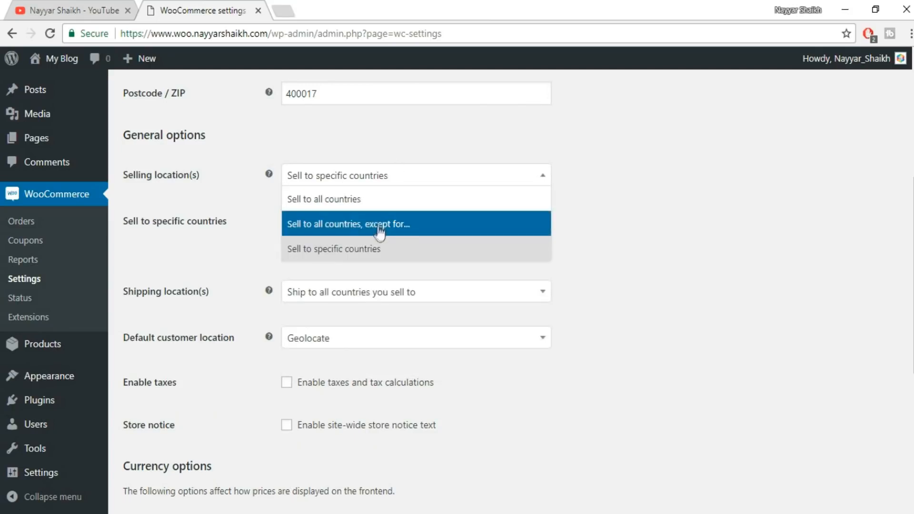
left_click(405, 231)
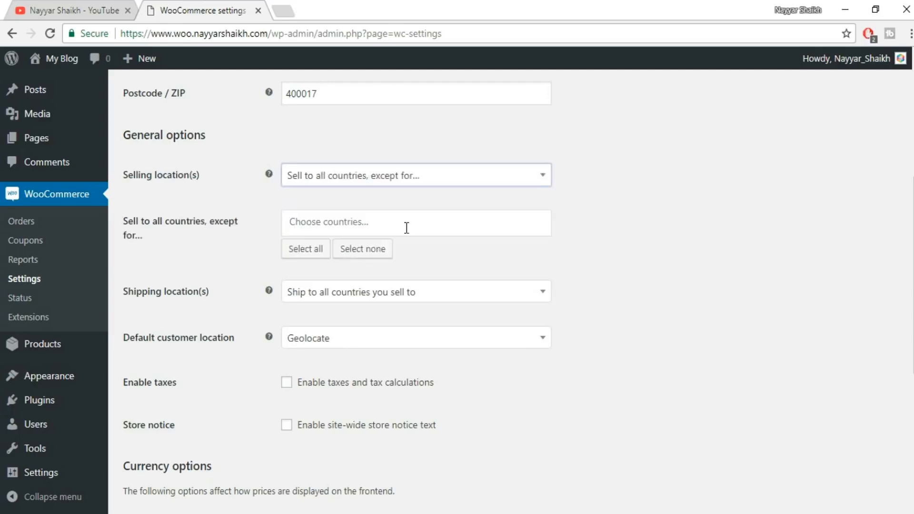
left_click(389, 228)
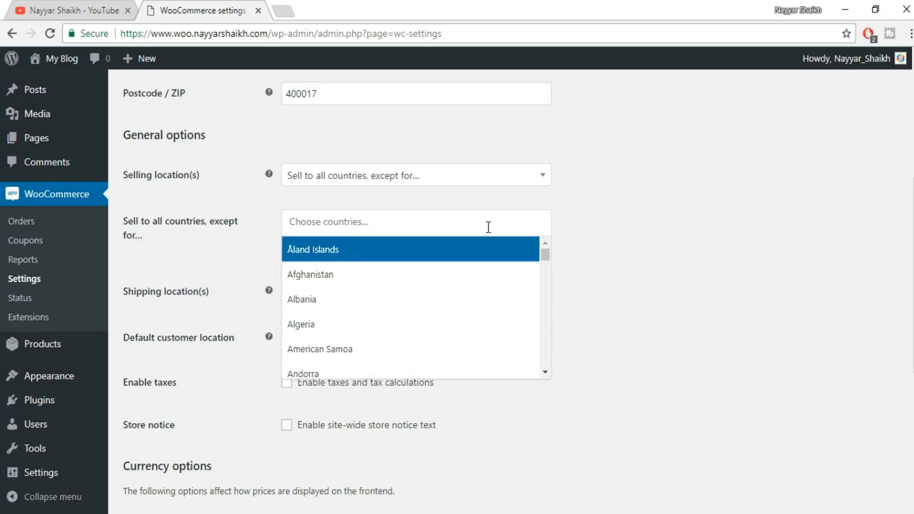
type("uni")
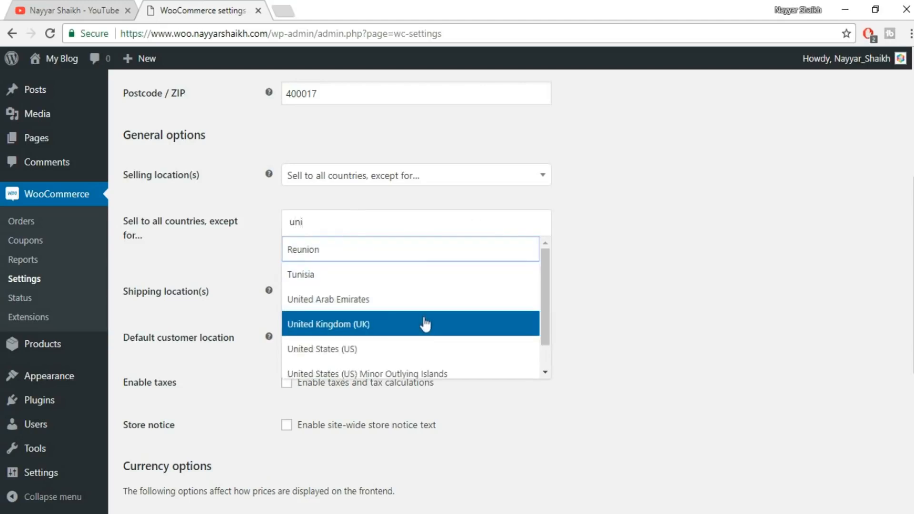
left_click(387, 350)
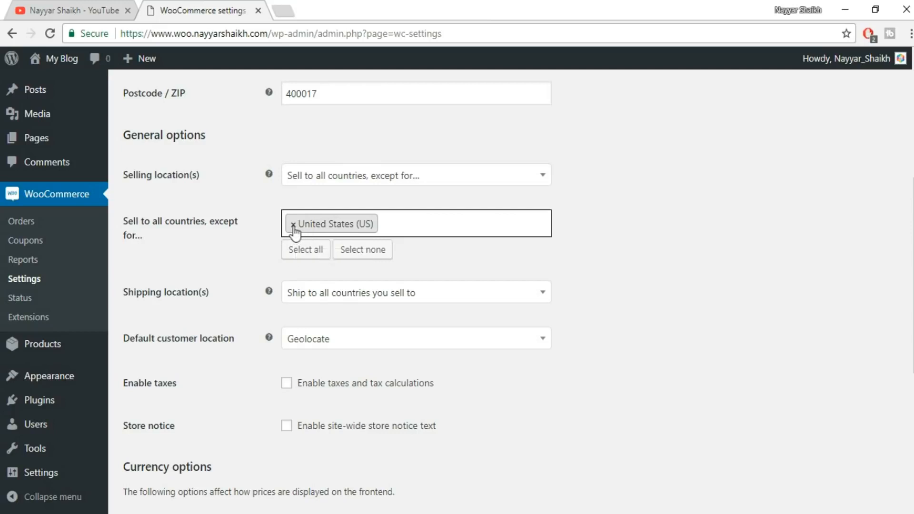
Switch the selling locations to specific countries and add India as the only one.
left_click(355, 177)
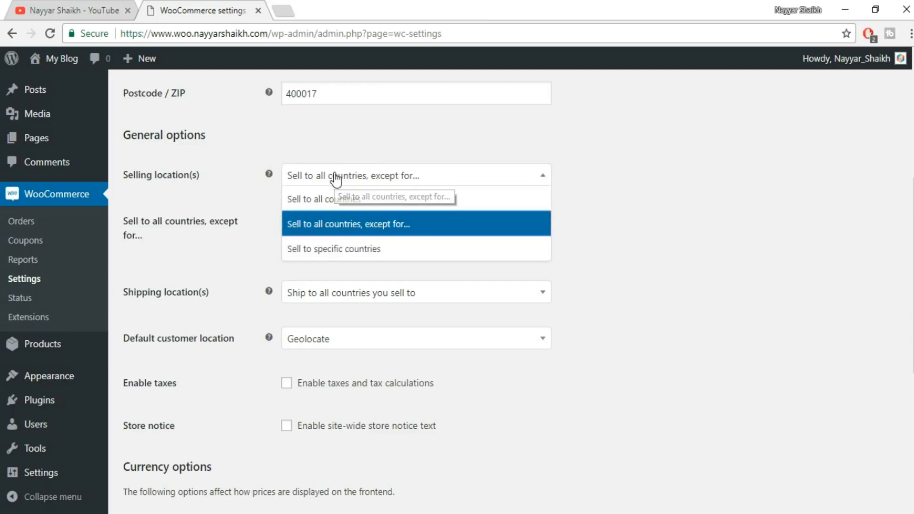
left_click(319, 260)
left_click(333, 221)
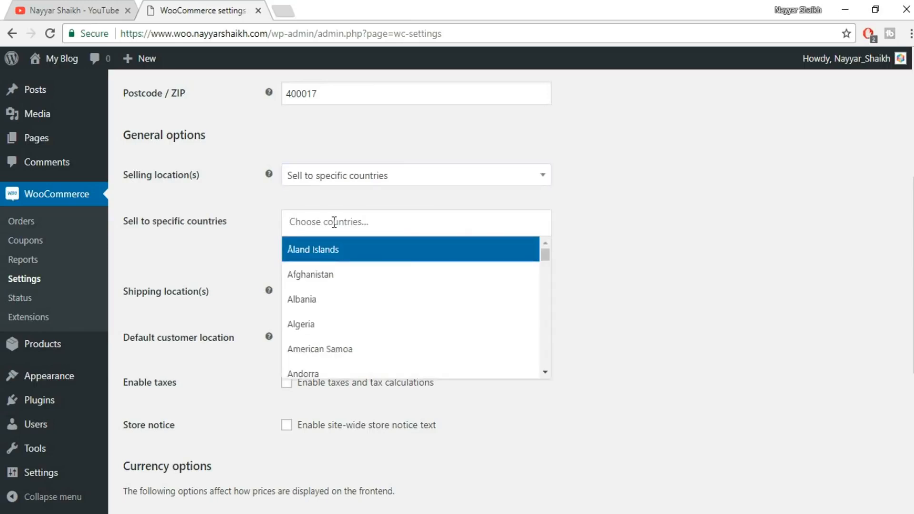
type("india")
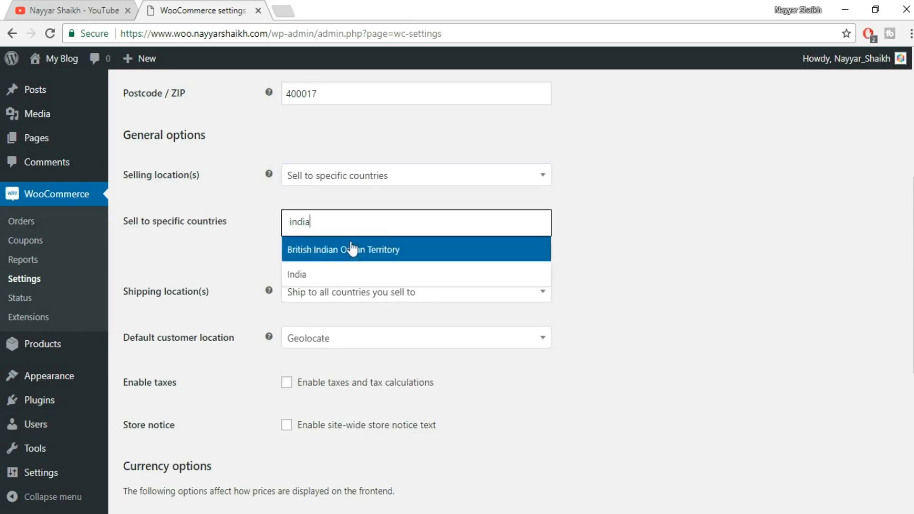
left_click(349, 278)
Review the shipping location choices and select Ship to all countries you sell to.
scroll(215, 244, "down", 3)
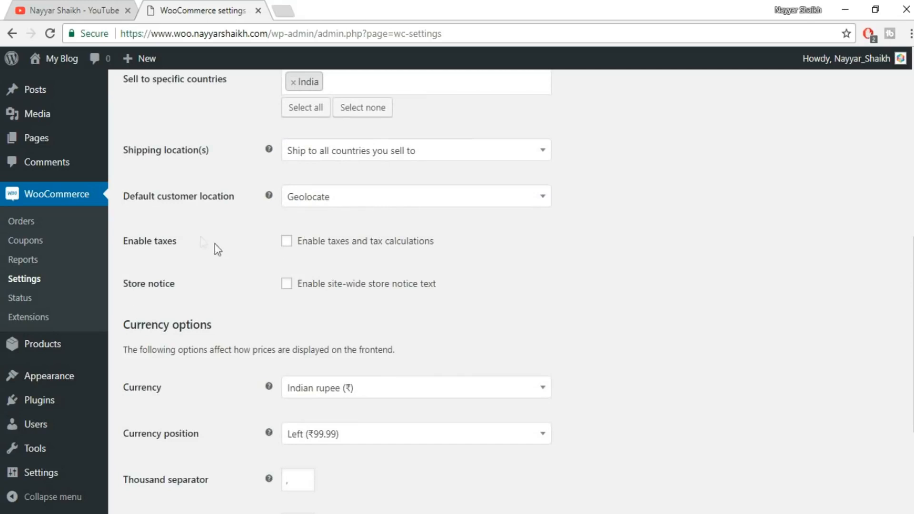
left_click(380, 157)
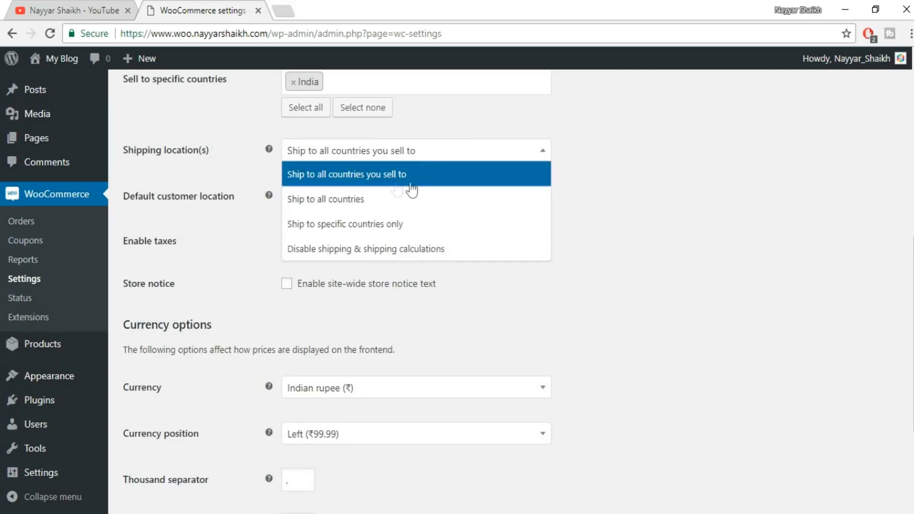
left_click(407, 176)
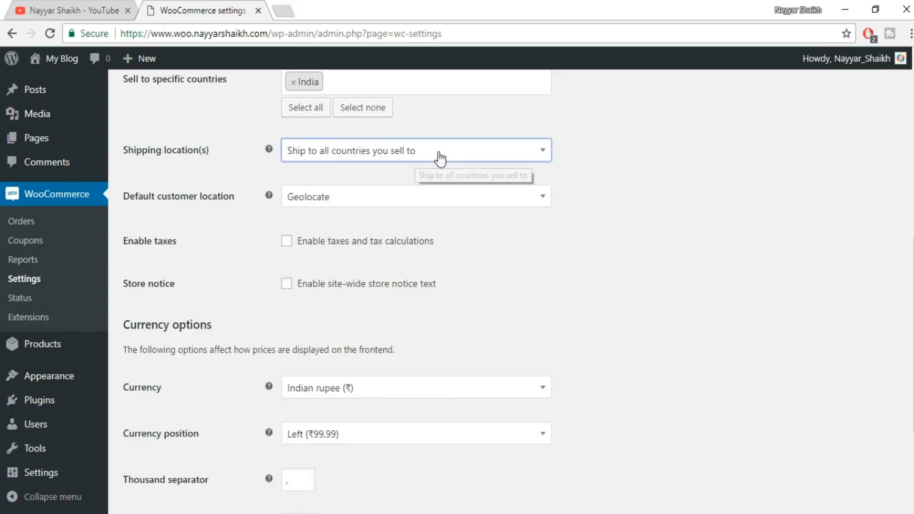
left_click(418, 155)
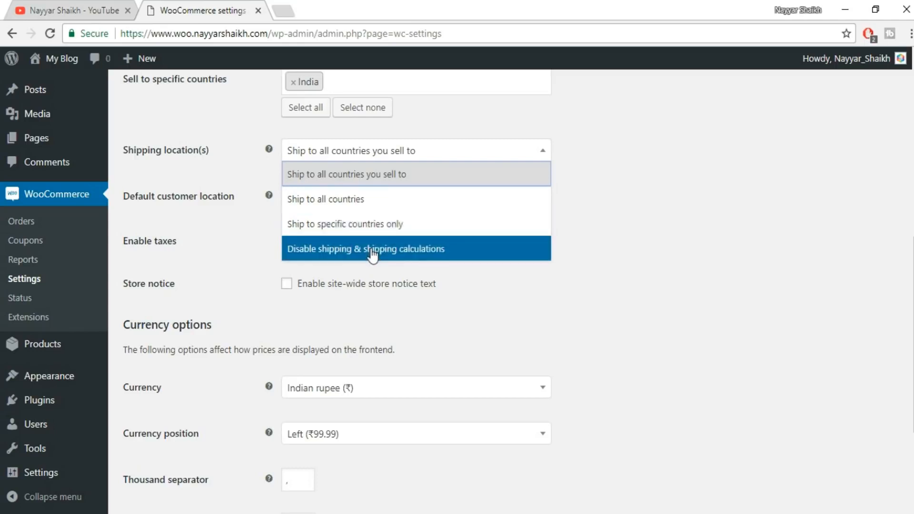
left_click(358, 179)
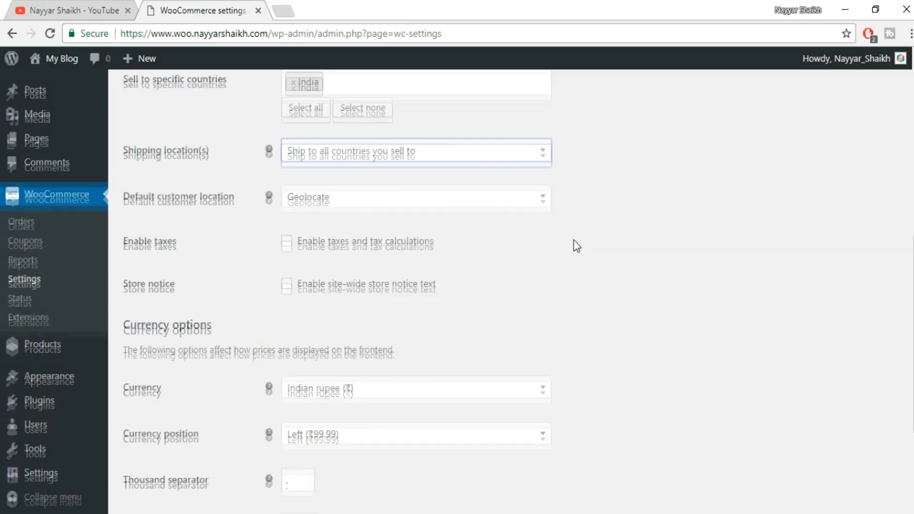
Look through the shipping location choices once more and keep Ship to all countries you sell to.
scroll(351, 178, "up", 3)
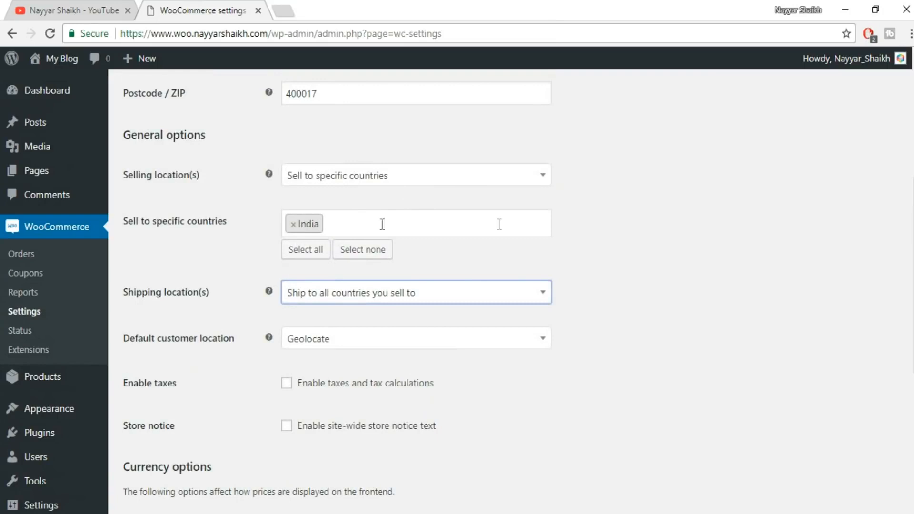
left_click(336, 294)
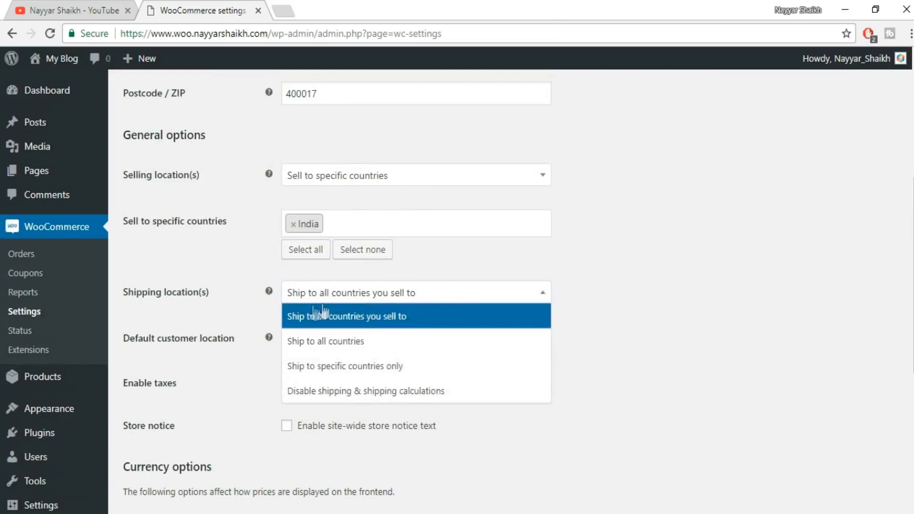
left_click(612, 284)
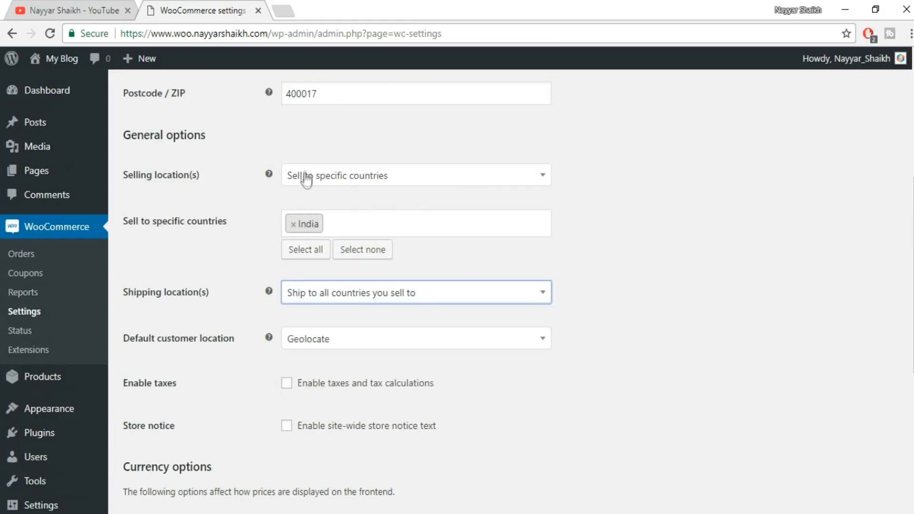
left_click(355, 297)
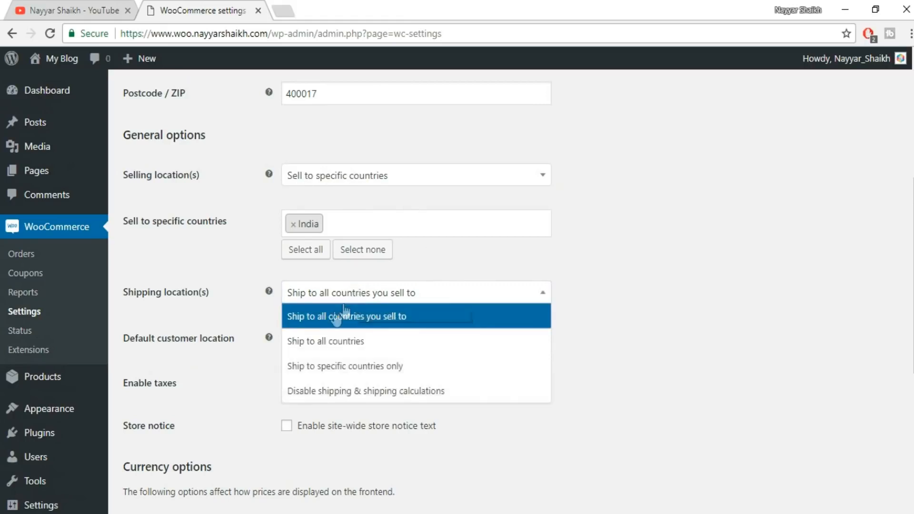
left_click(355, 324)
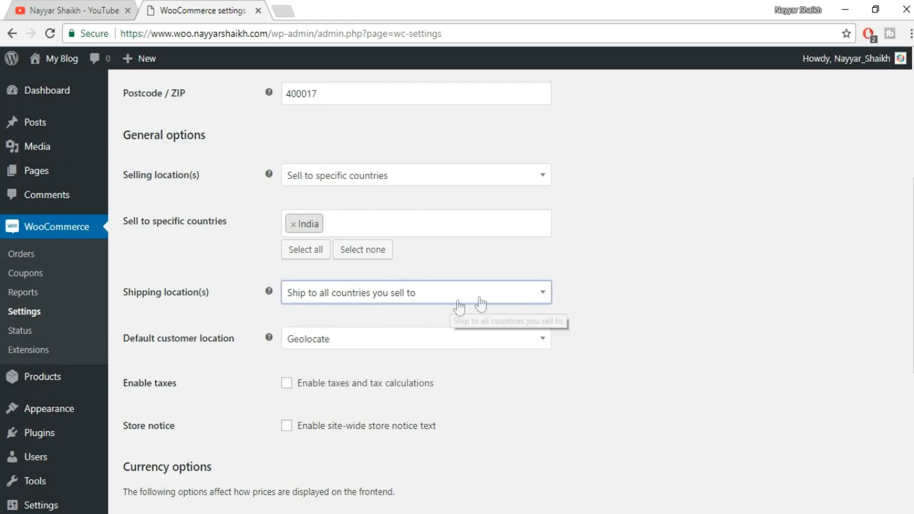
Check the default customer location choices and select Geolocate.
scroll(655, 290, "down", 3)
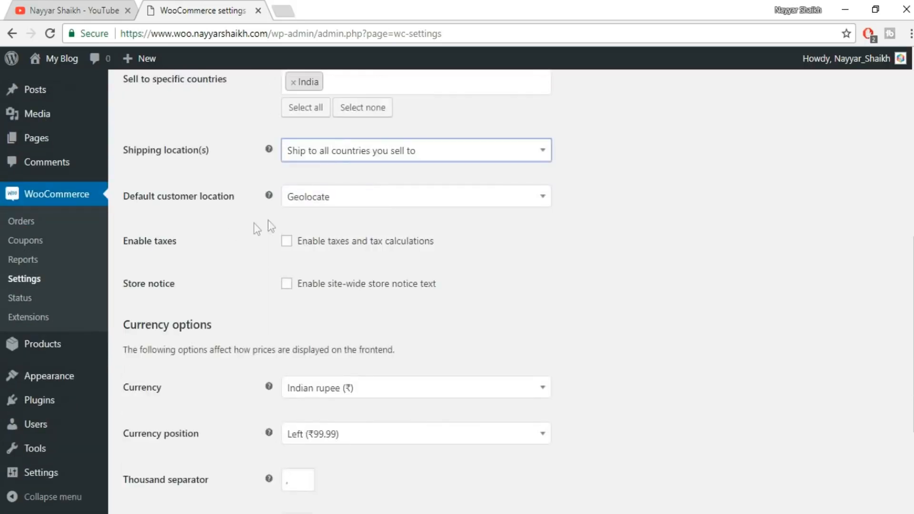
left_click(365, 200)
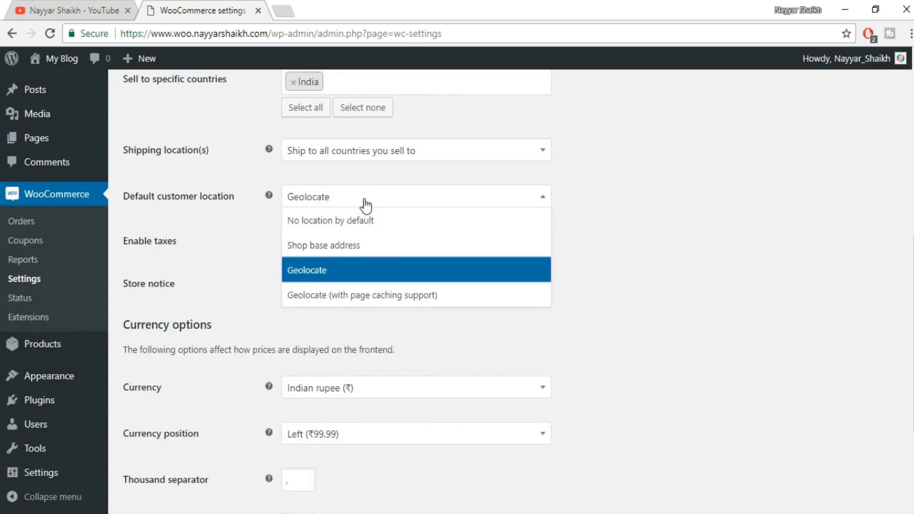
left_click(344, 276)
Enable taxes and tax calculations for the store.
scroll(574, 272, "down", 1)
scroll(575, 273, "down", 1)
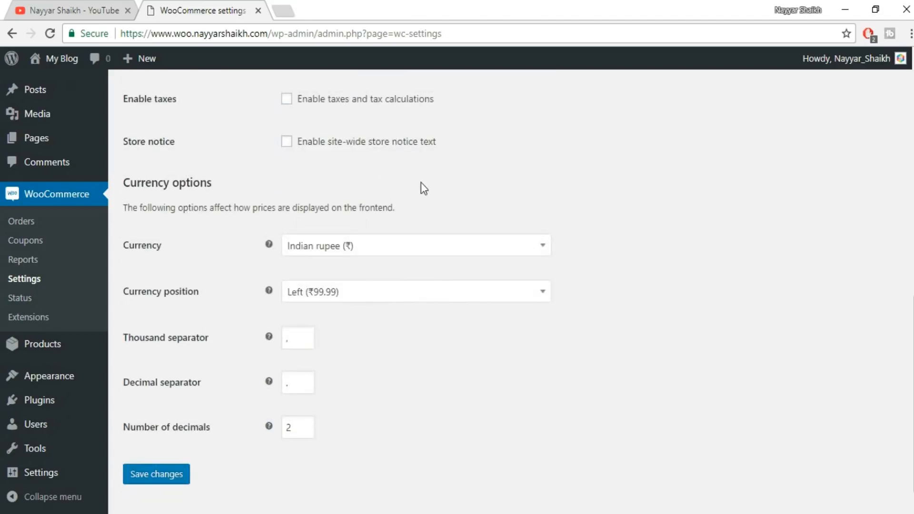
scroll(419, 188, "up", 2)
left_click(287, 170)
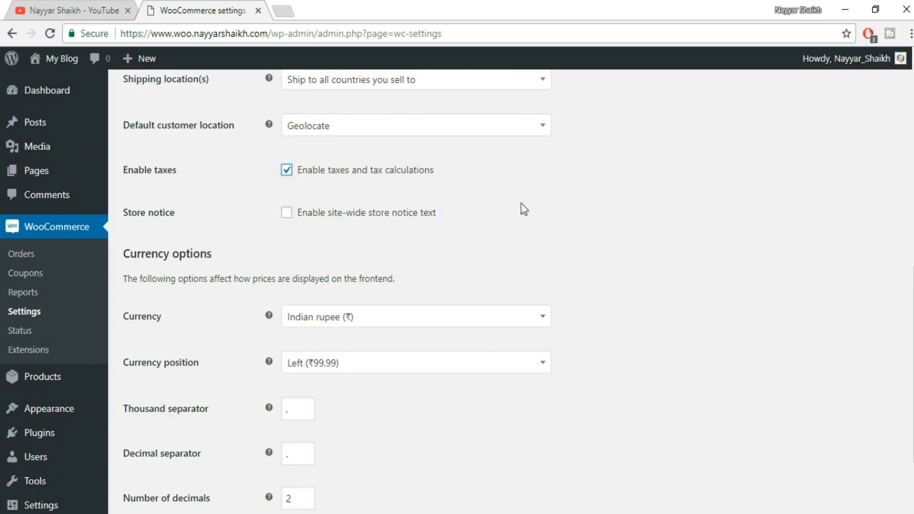
Select Left (₹99.99) as the currency position and save the general settings.
scroll(644, 212, "down", 2)
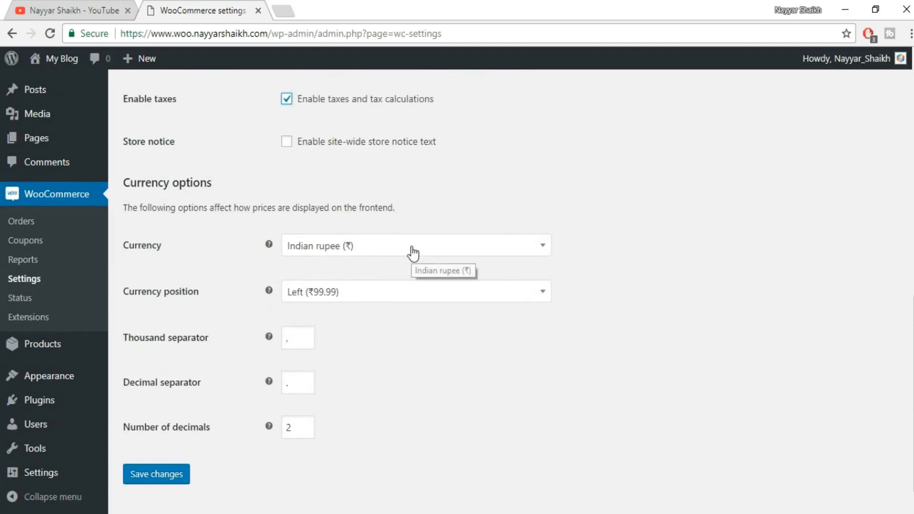
left_click(361, 300)
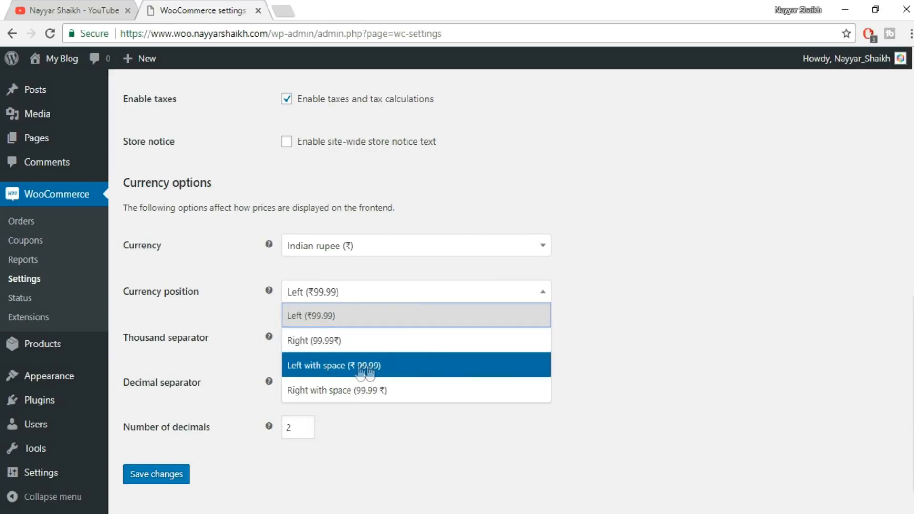
left_click(345, 324)
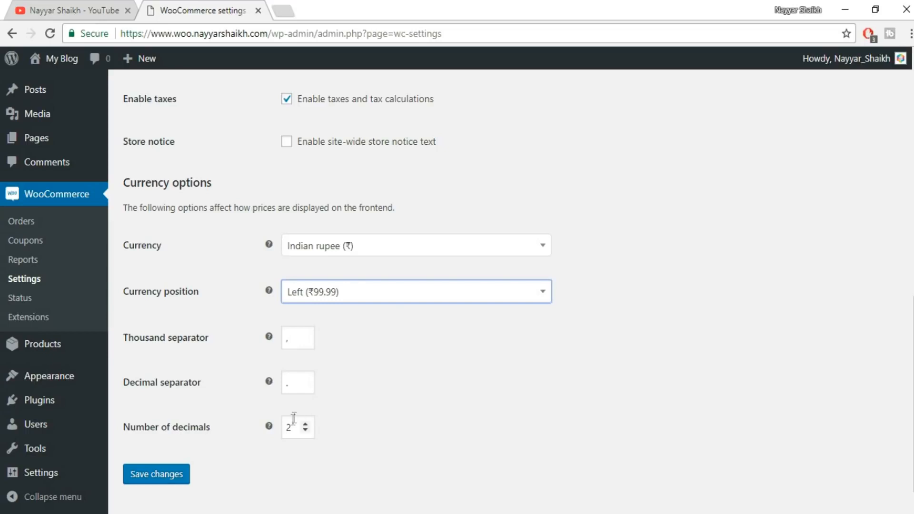
left_click_drag(292, 427, 279, 431)
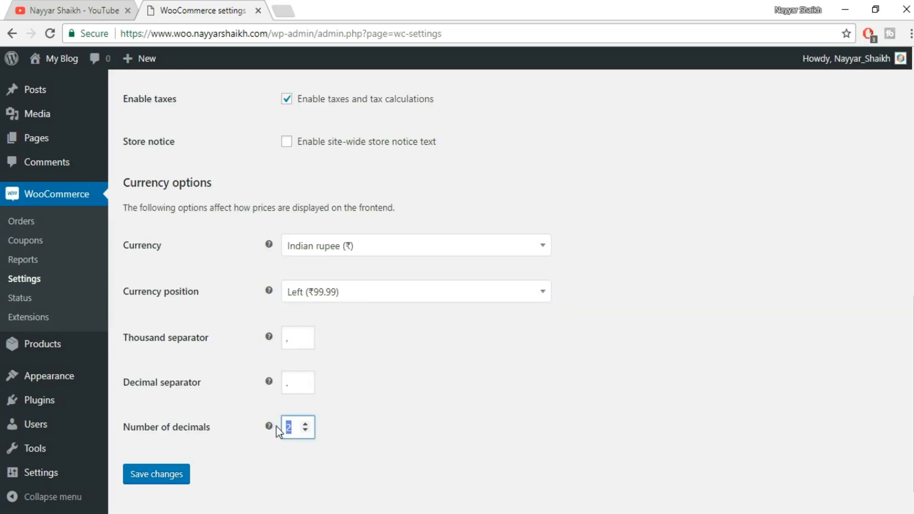
left_click(163, 482)
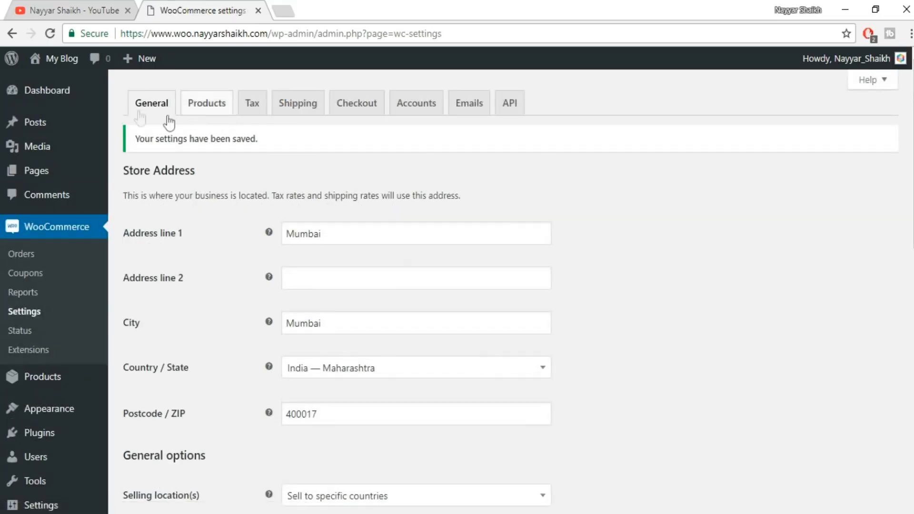
Open the WooCommerce product settings and set the weight unit to g.
scroll(219, 330, "down", 1)
scroll(233, 253, "up", 1)
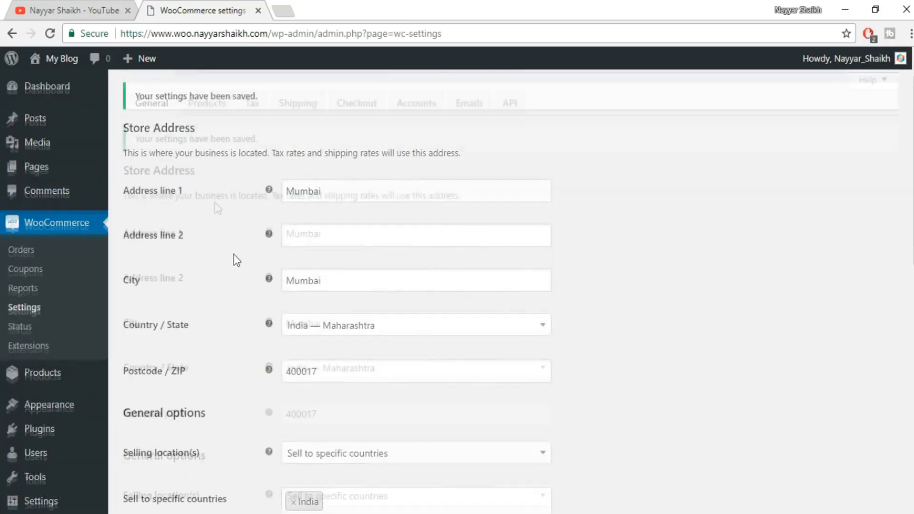
left_click(209, 110)
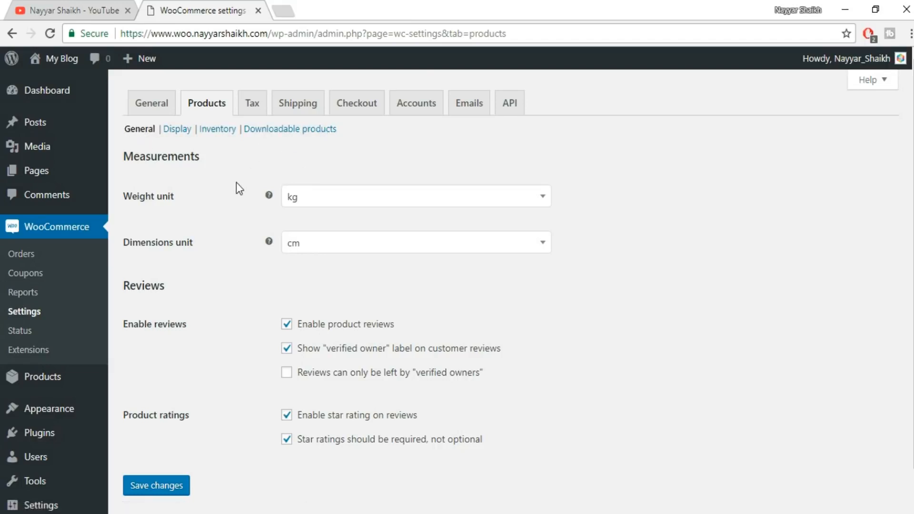
scroll(237, 186, "down", 1)
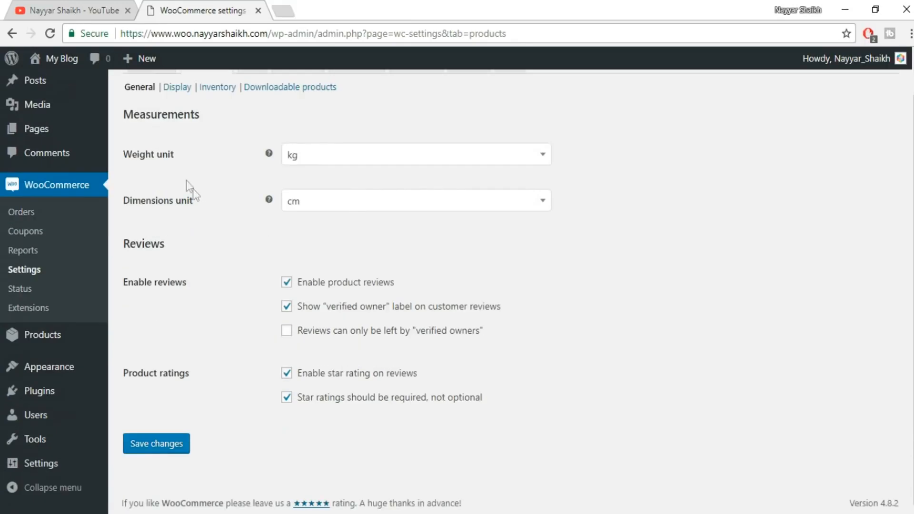
left_click(322, 165)
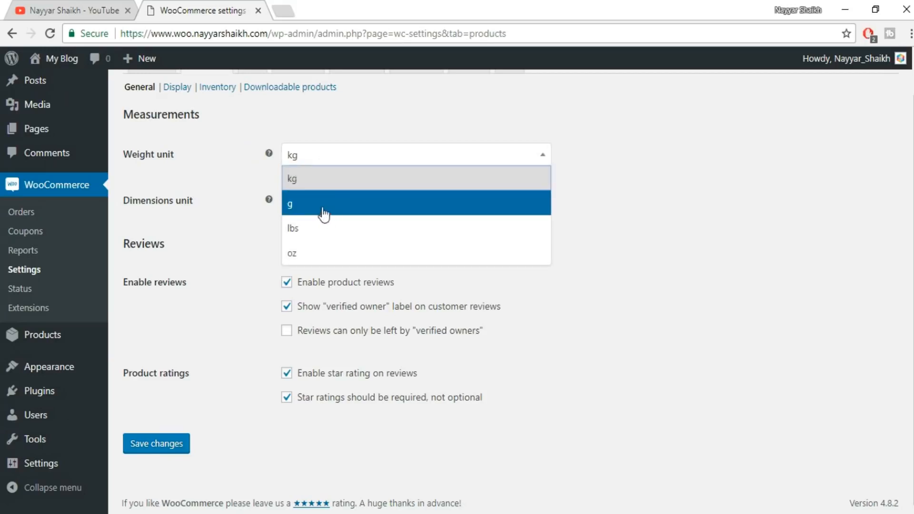
left_click(322, 209)
left_click(337, 163)
left_click(677, 143)
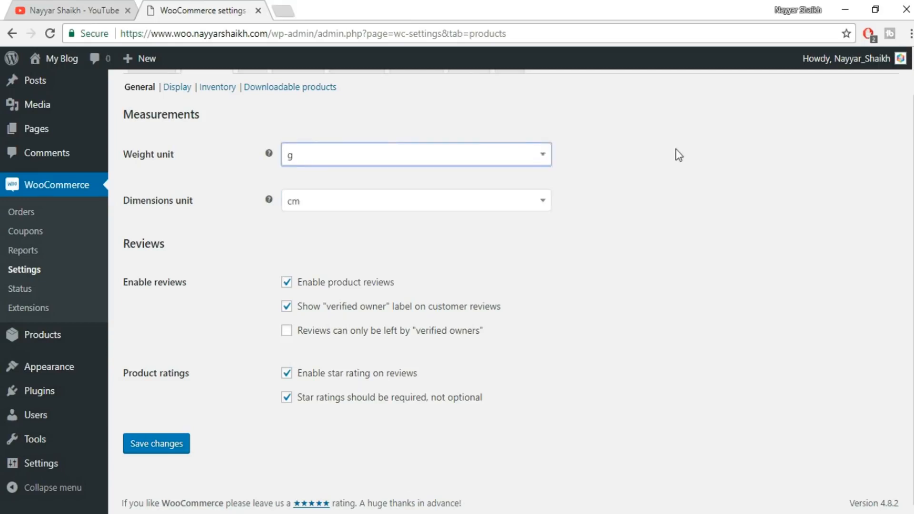
Try kg as the weight unit and return the unit to g.
left_click(422, 164)
left_click(353, 183)
left_click(423, 166)
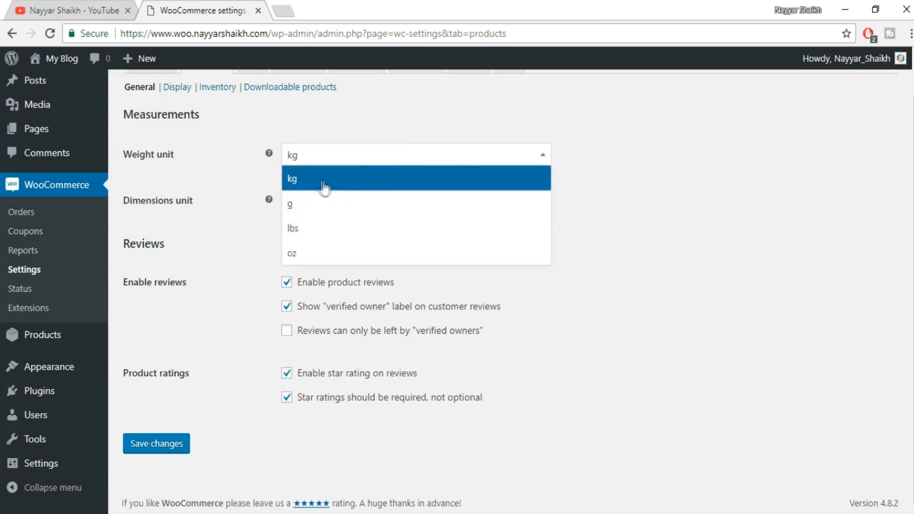
left_click(333, 181)
left_click(347, 157)
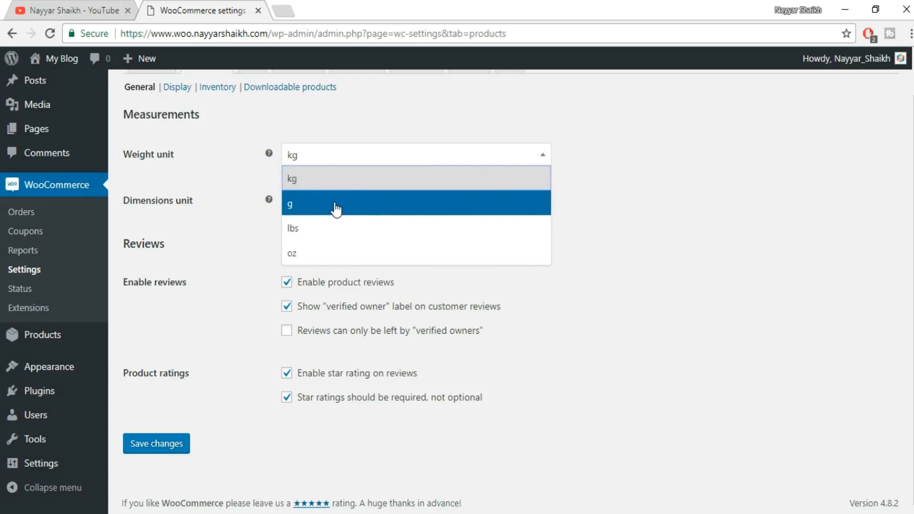
left_click(308, 204)
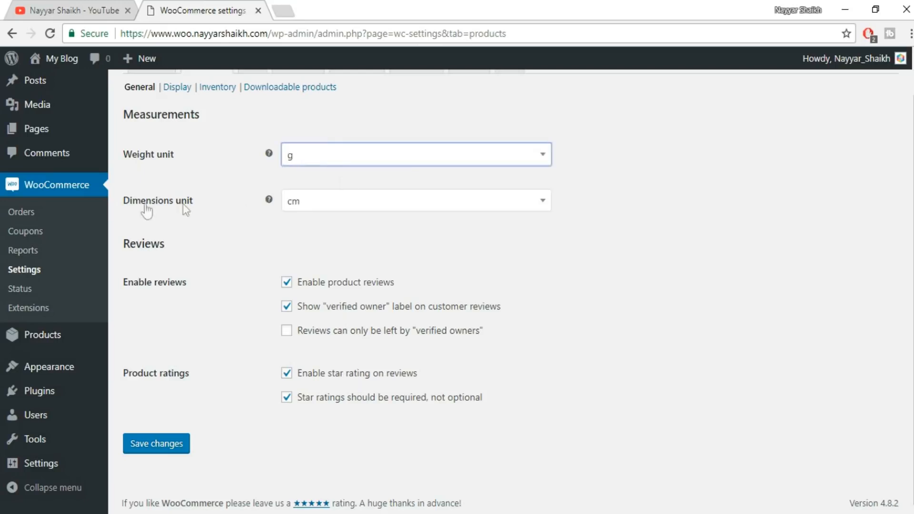
Select cm as the dimensions unit and save the product settings without restricting reviews to verified owners.
left_click(354, 203)
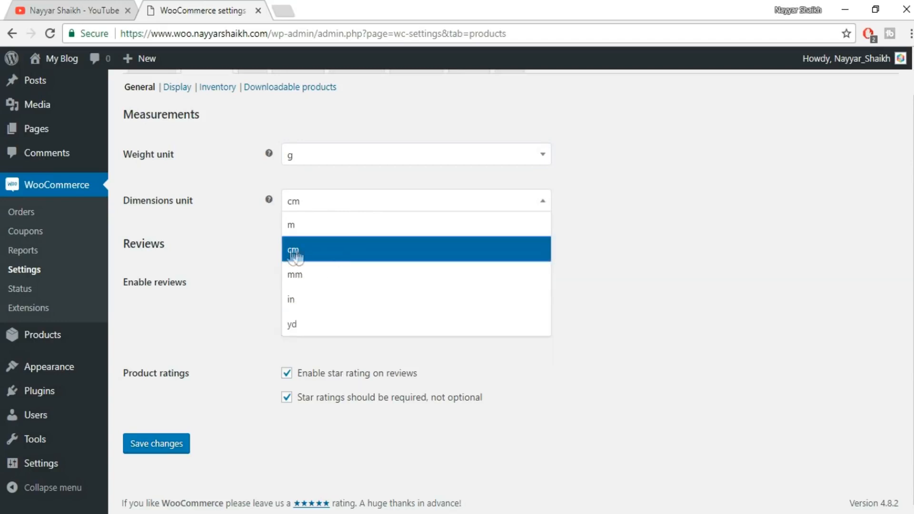
left_click(346, 255)
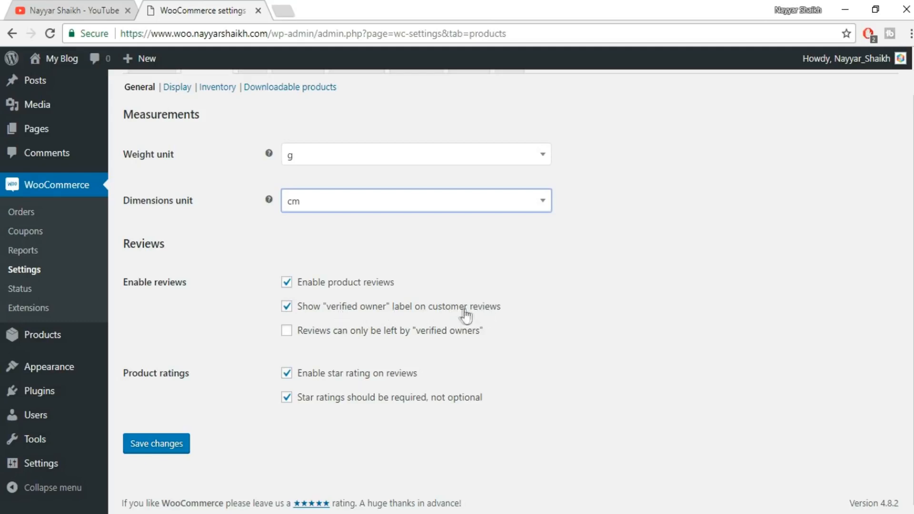
left_click_drag(327, 309, 388, 312)
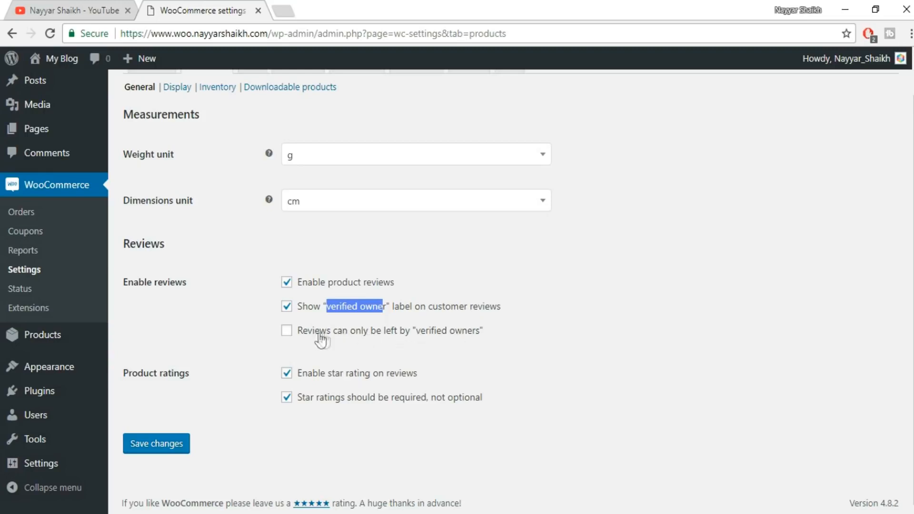
left_click(338, 333)
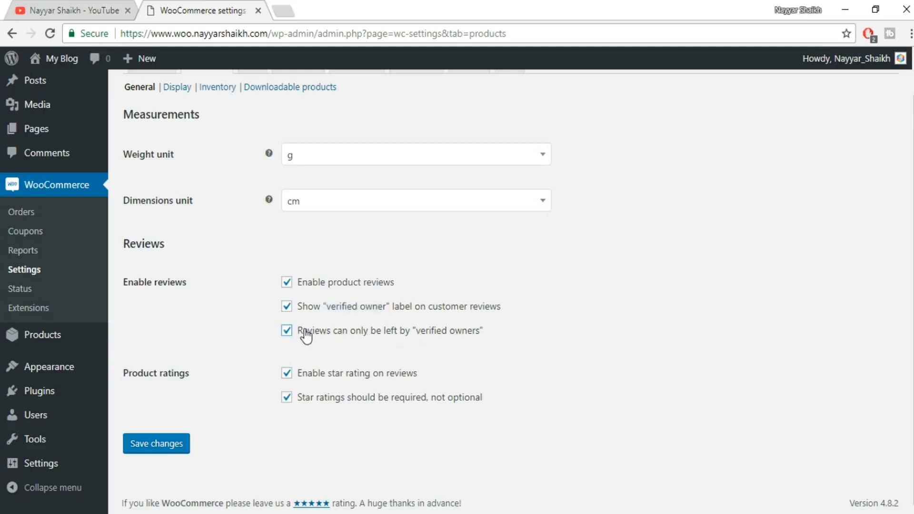
left_click(286, 330)
left_click(148, 444)
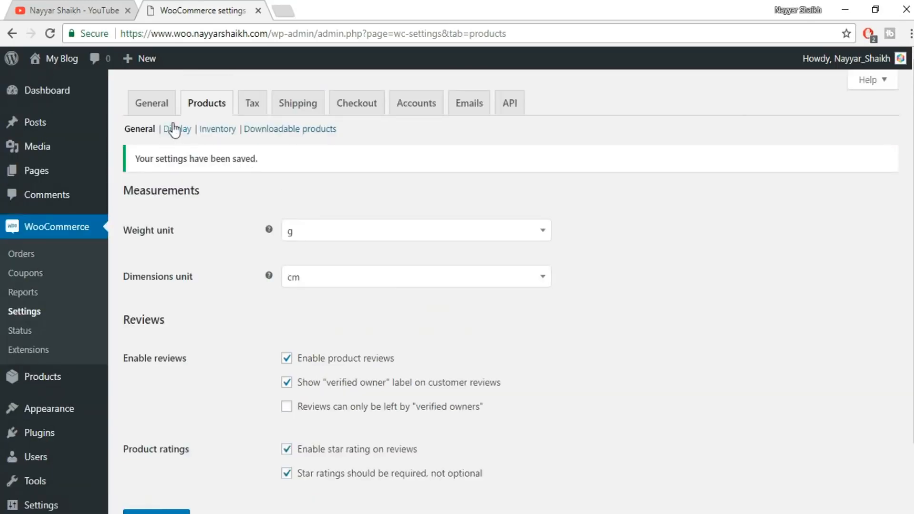
Open the product display settings, review the pages available as the shop page, and keep Shop selected.
left_click(174, 125)
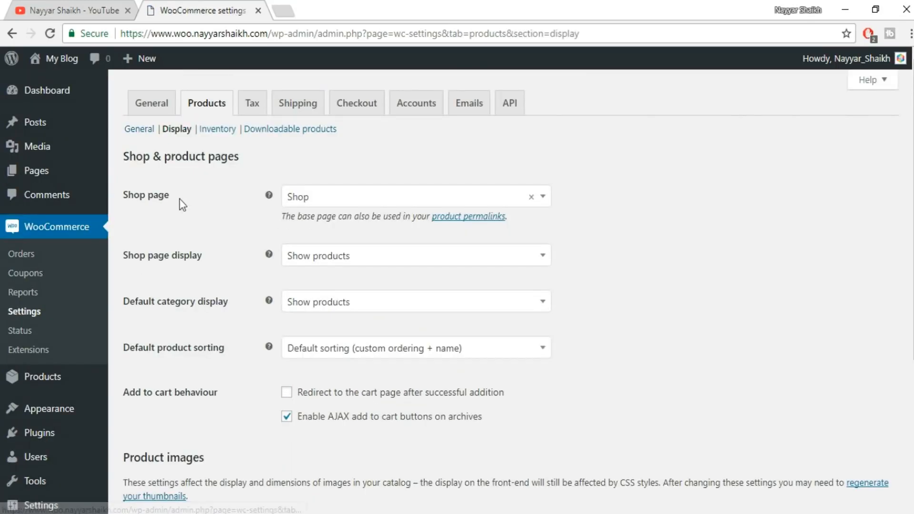
left_click(447, 204)
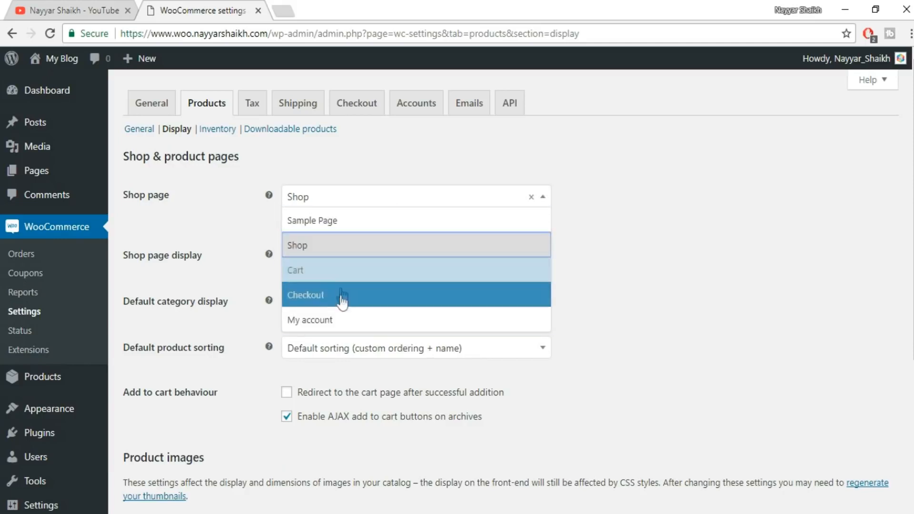
left_click(363, 253)
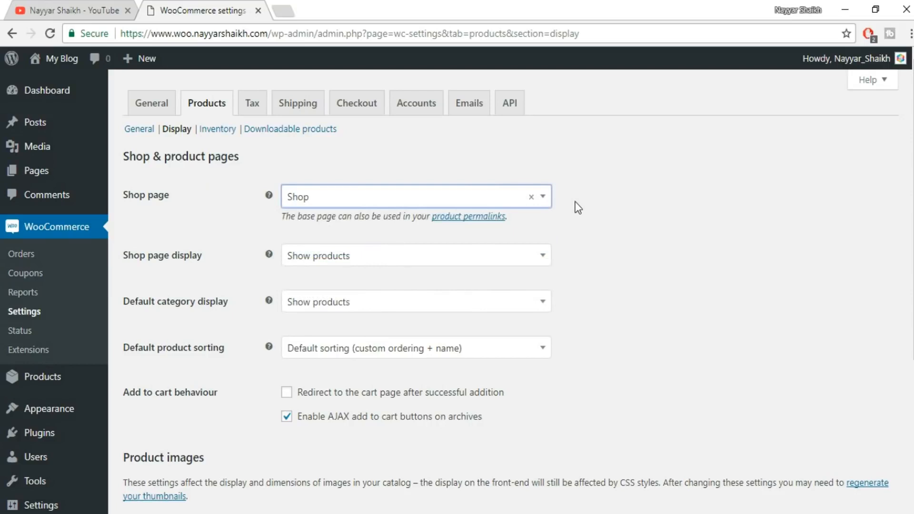
left_click(447, 203)
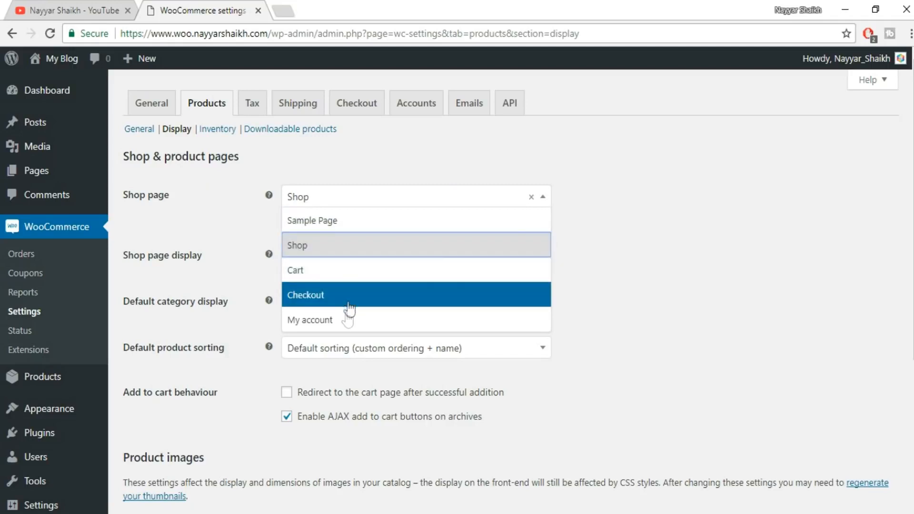
left_click(735, 230)
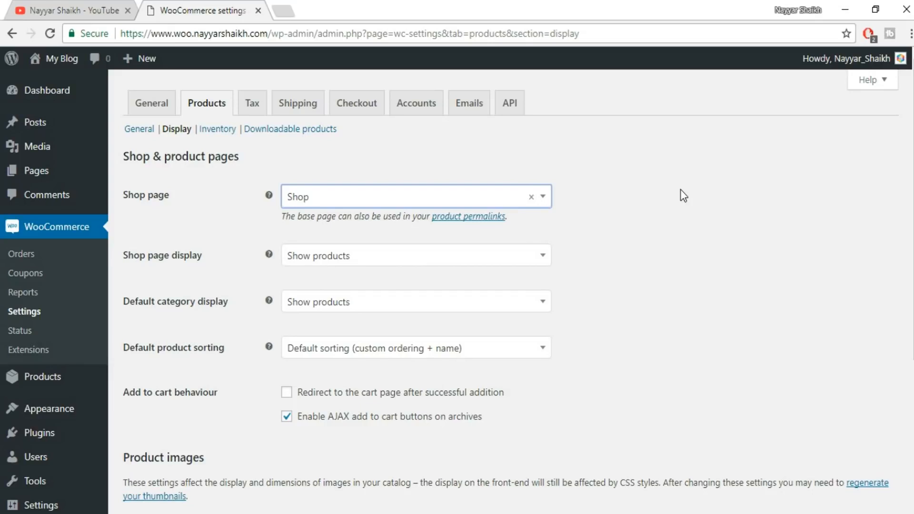
left_click(439, 202)
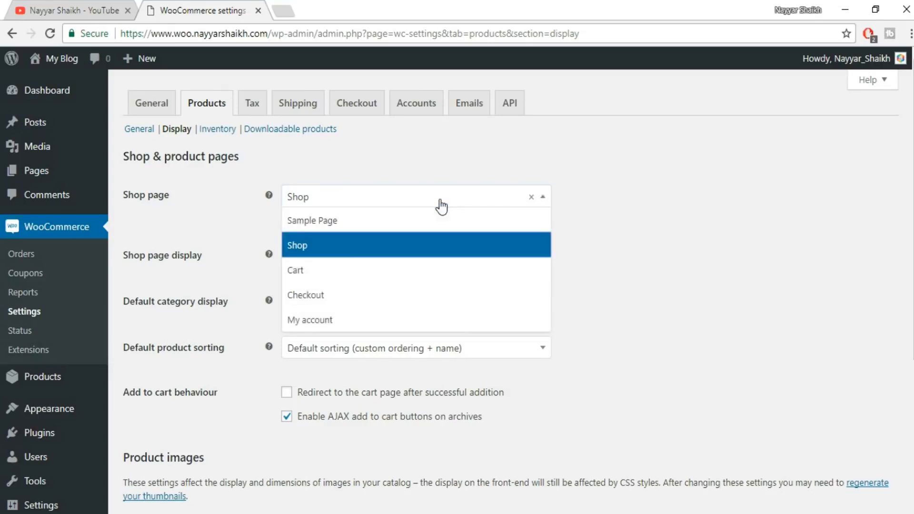
left_click(584, 251)
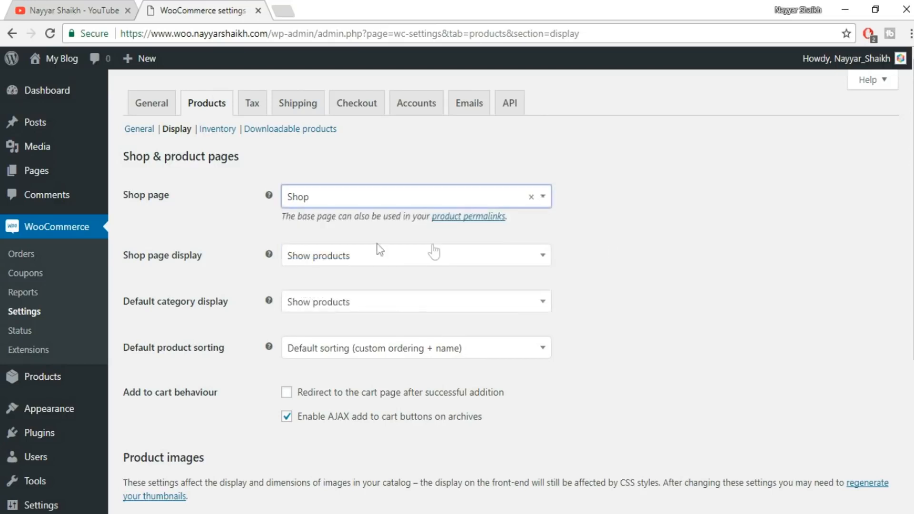
scroll(432, 249, "down", 3)
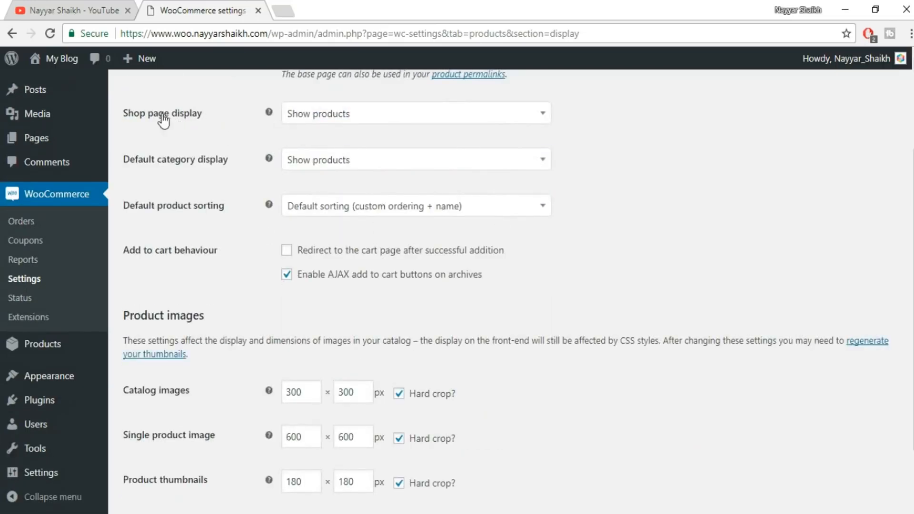
Review the shop page display options and keep Show products for both the shop page display and the default category display.
left_click(358, 127)
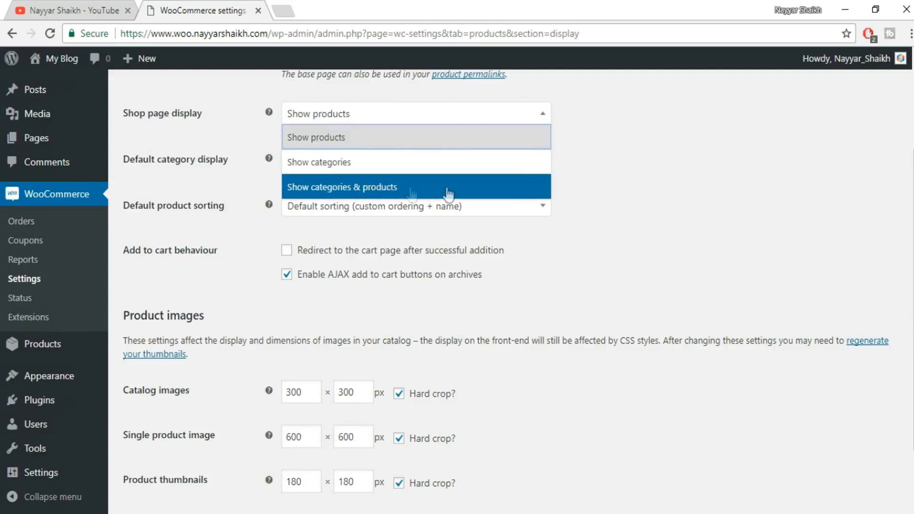
left_click(351, 142)
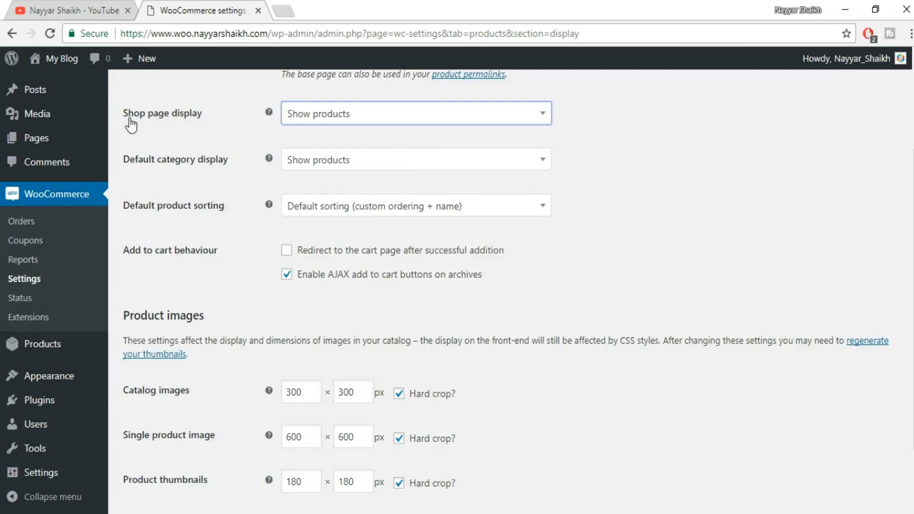
left_click(394, 119)
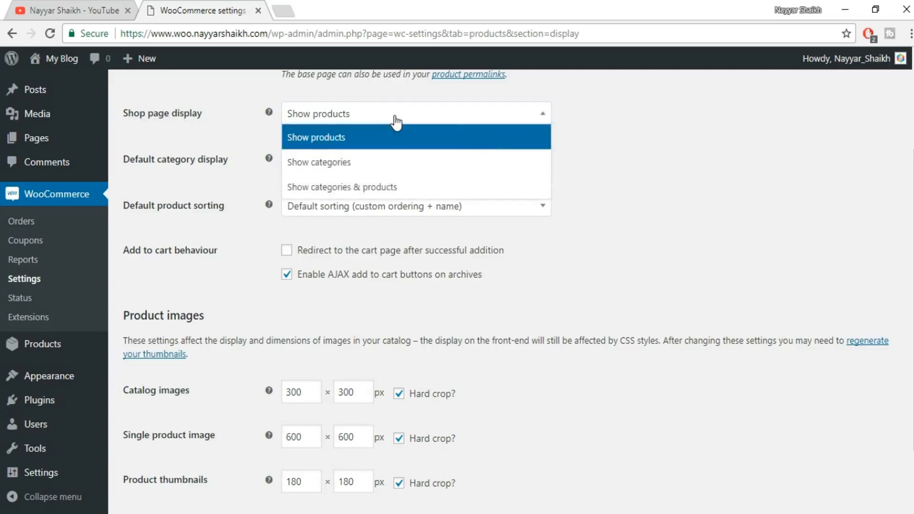
left_click(367, 143)
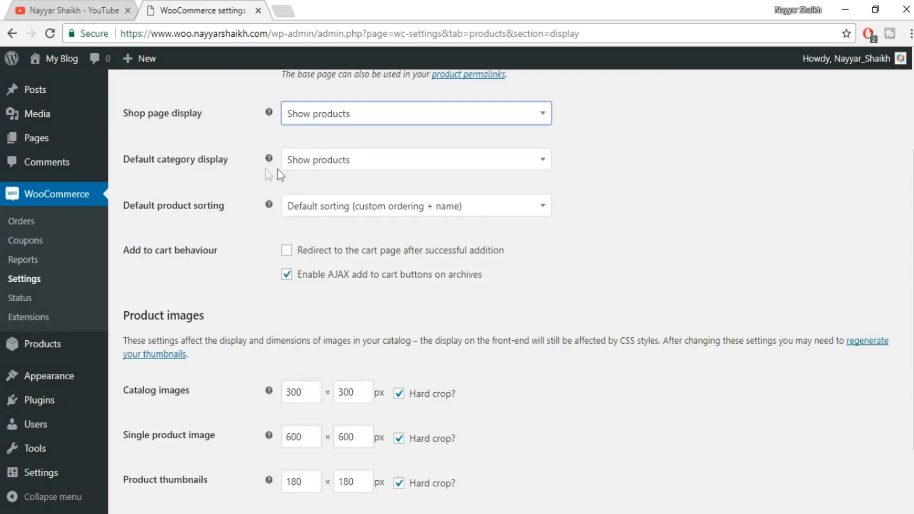
left_click(337, 164)
left_click(370, 191)
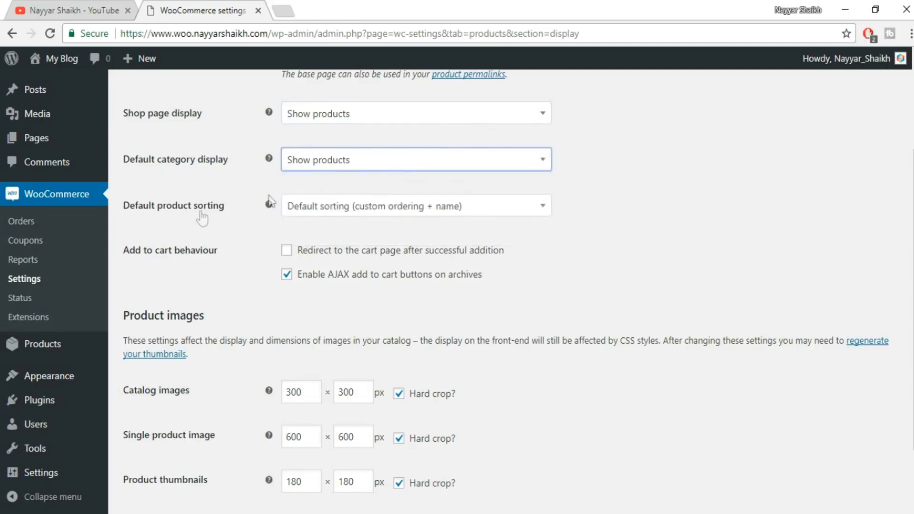
Set the default product sorting to Popularity (sales) and save the display settings.
left_click(362, 214)
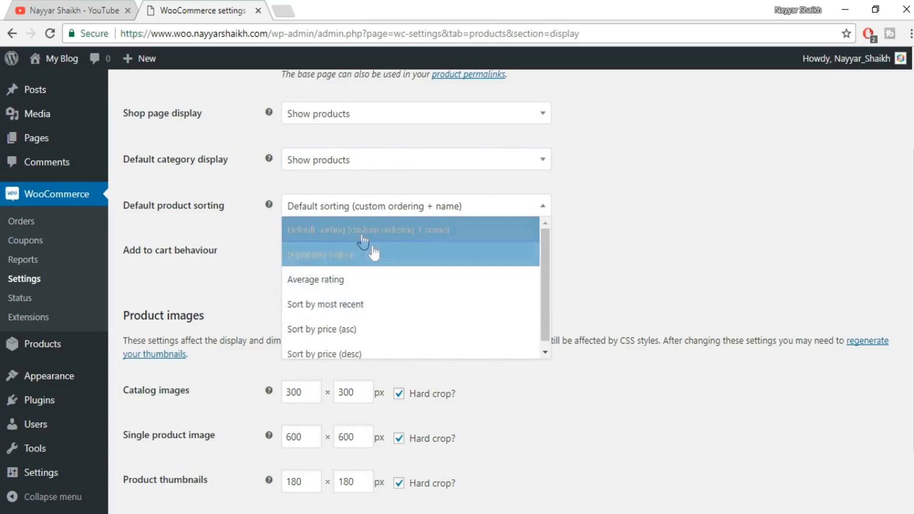
scroll(396, 286, "down", 1)
left_click(680, 205)
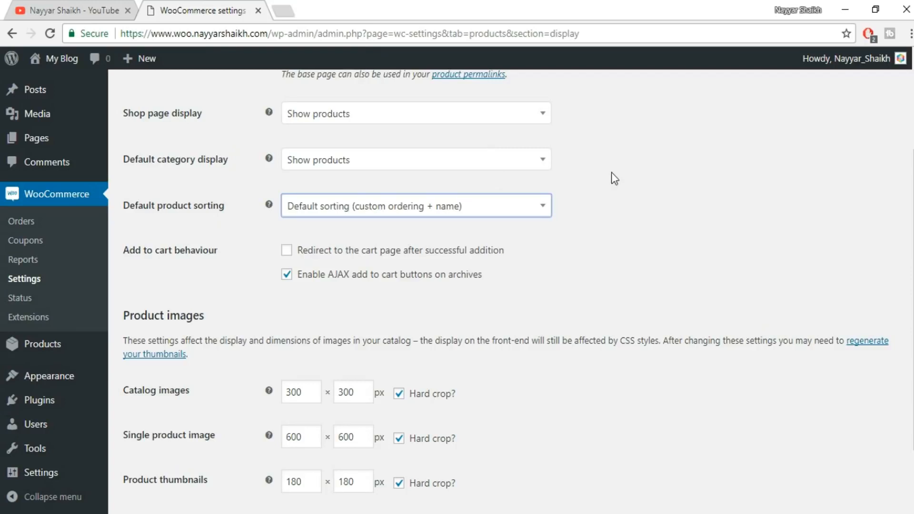
left_click(466, 212)
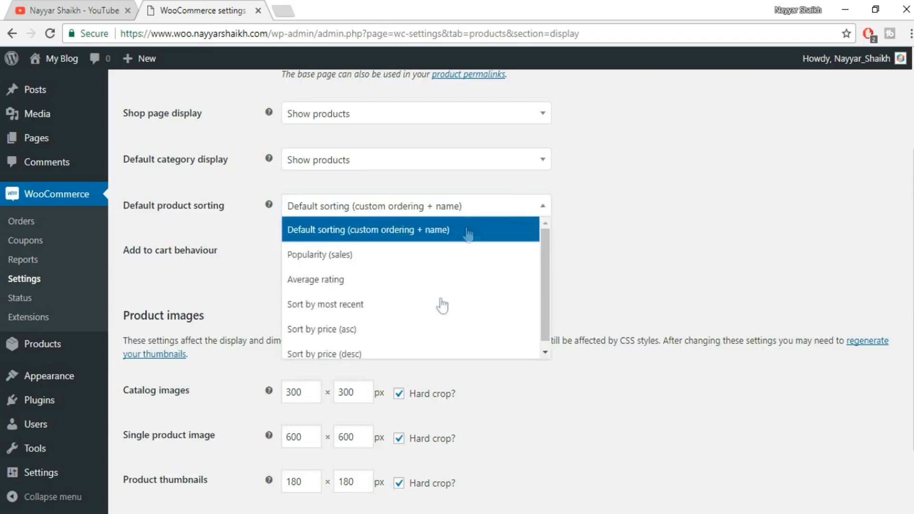
left_click(682, 208)
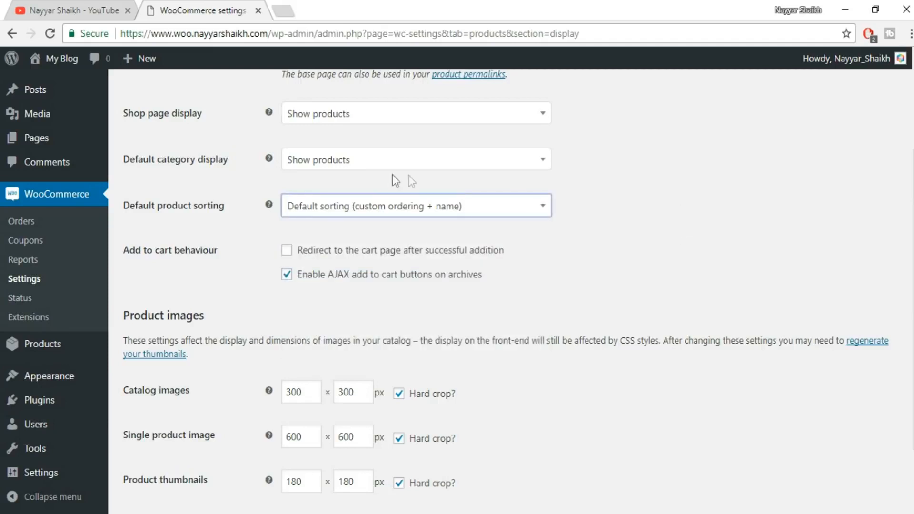
left_click(389, 209)
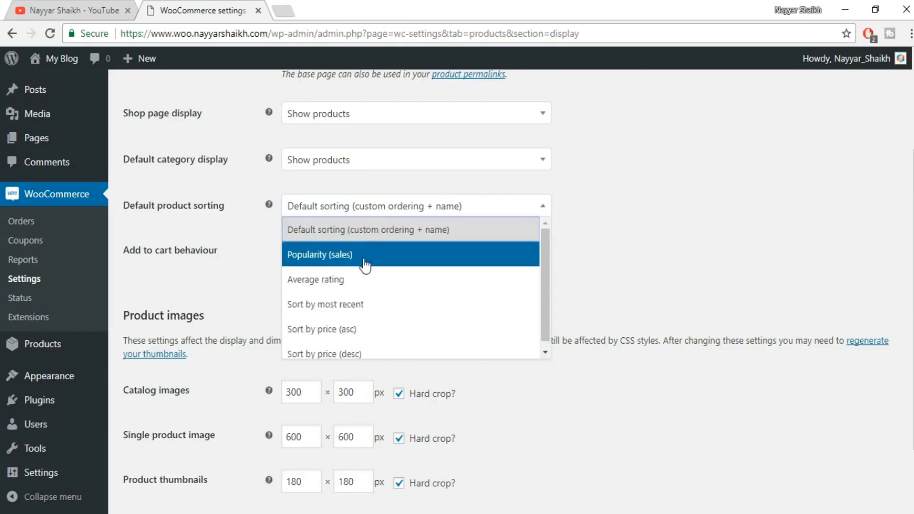
left_click(333, 259)
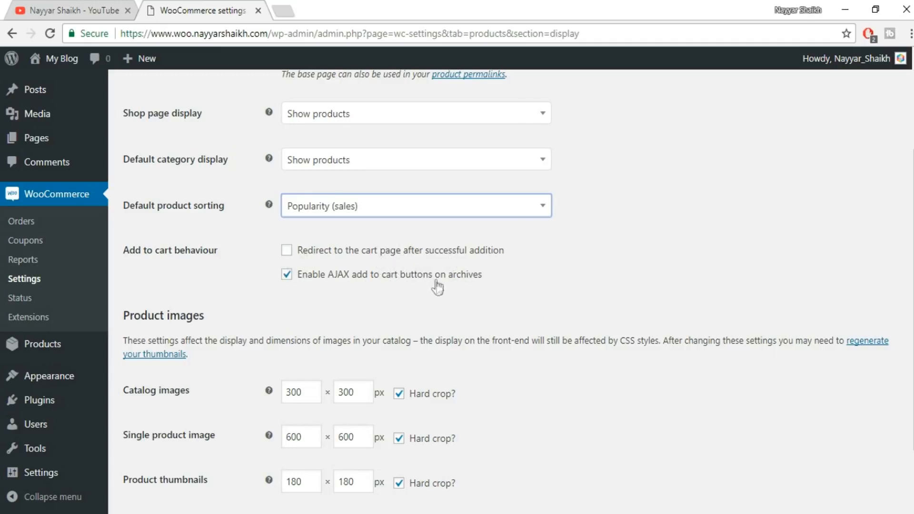
scroll(582, 276, "down", 2)
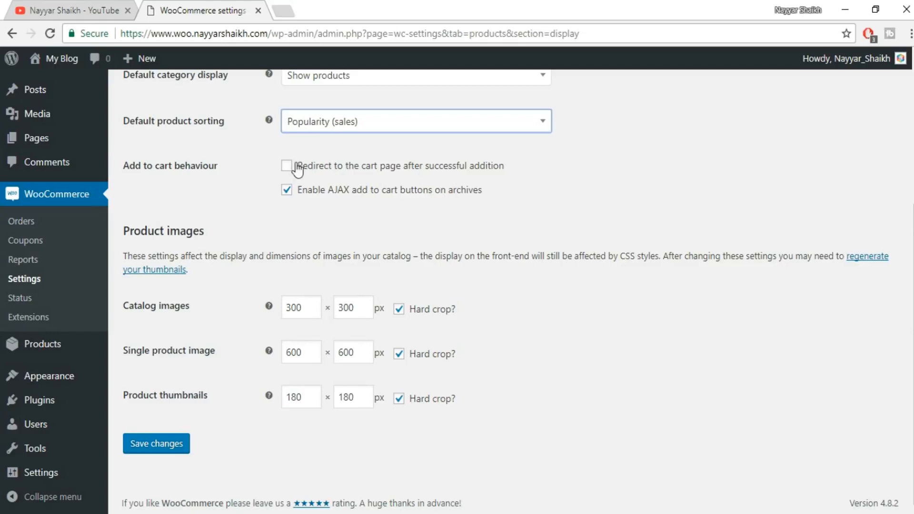
left_click(180, 442)
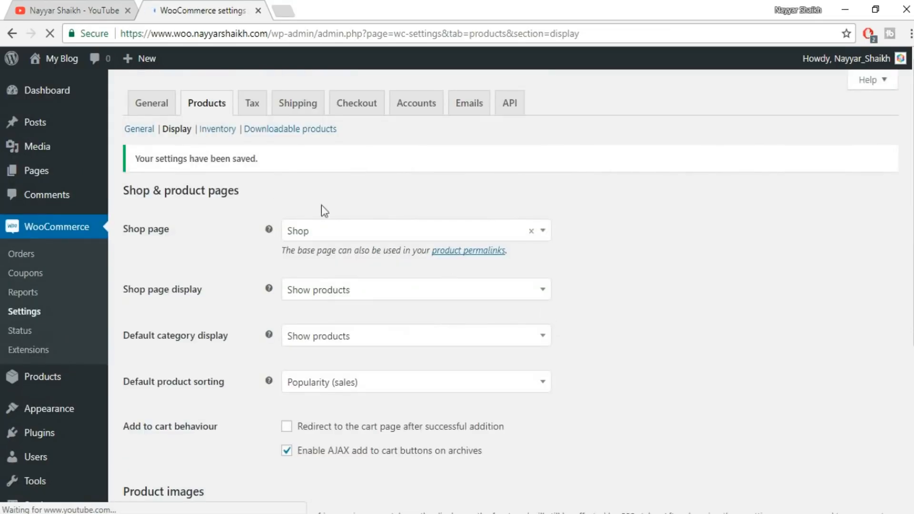
Open the inventory settings, try turning stock management off, and enable it again.
left_click(242, 135)
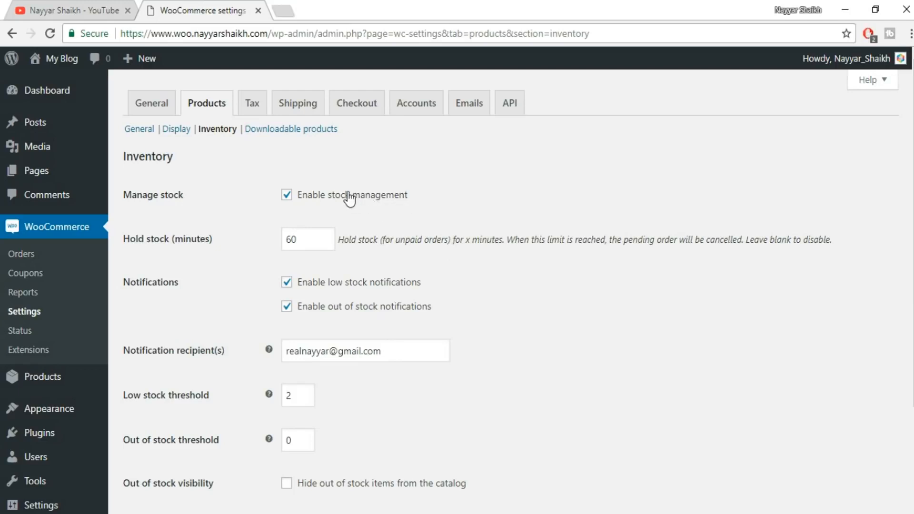
left_click(310, 197)
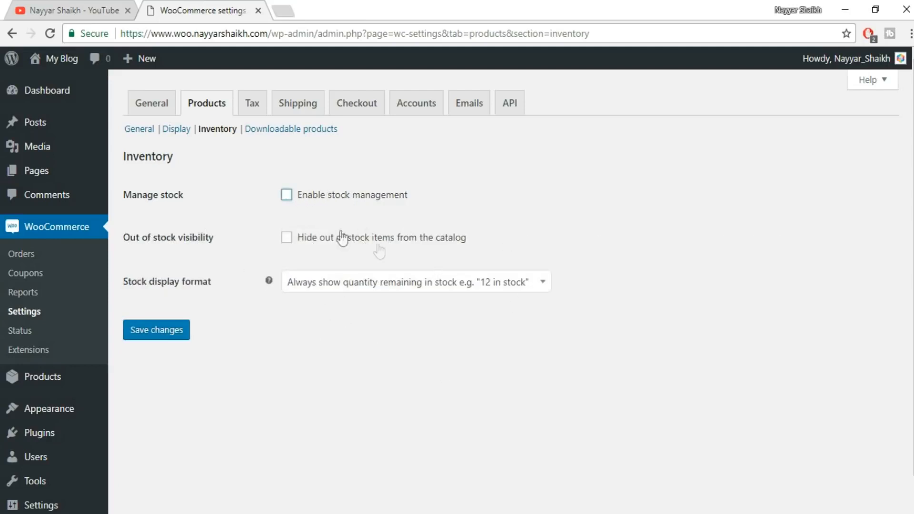
left_click(323, 197)
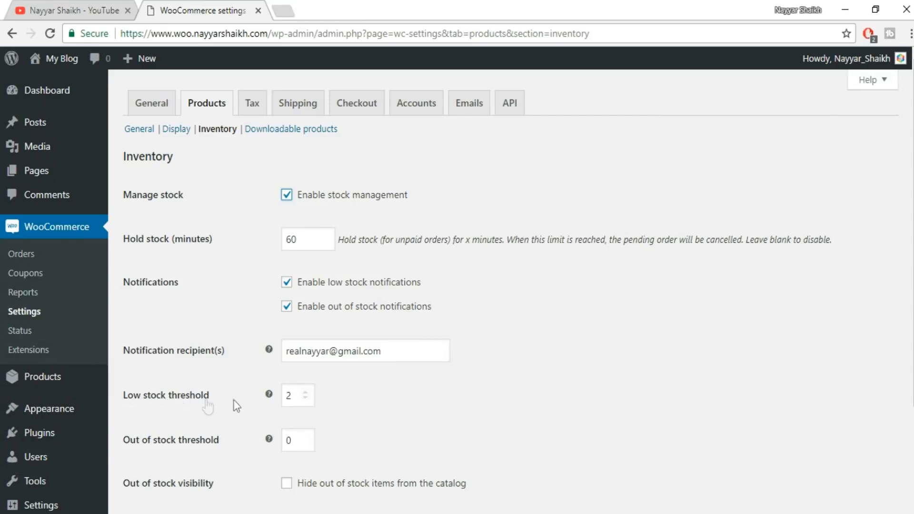
Raise the low stock threshold to 10 in the inventory settings, keeping the existing notification recipient.
double_click(288, 398)
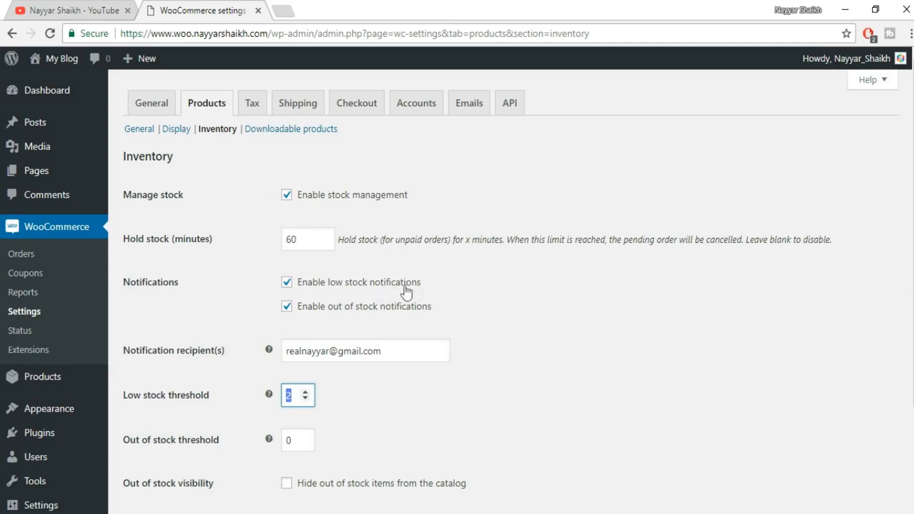
left_click_drag(402, 350, 270, 341)
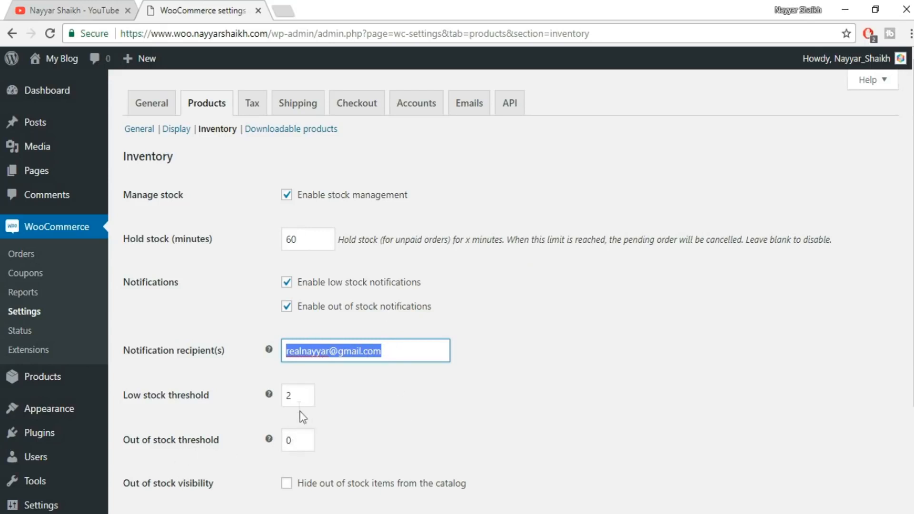
left_click(305, 393)
left_click(306, 393)
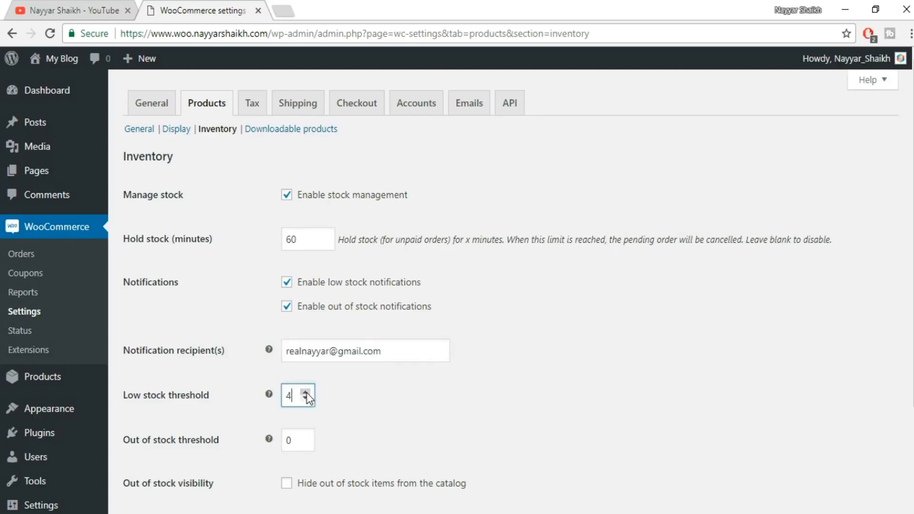
left_click(305, 392)
left_click(306, 392)
left_click(305, 392)
left_click(305, 392)
Hide out of stock items from the catalog and save the inventory settings.
scroll(462, 405, "down", 2)
scroll(438, 381, "down", 2)
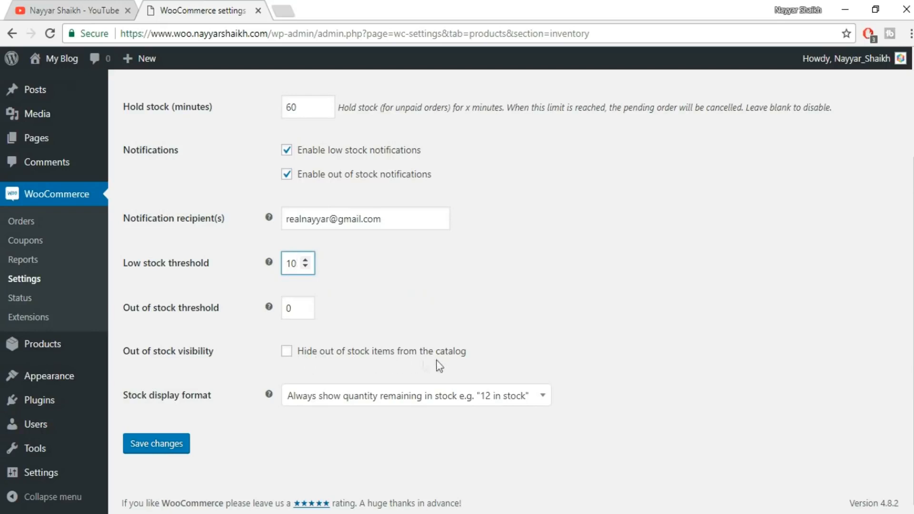
left_click(287, 353)
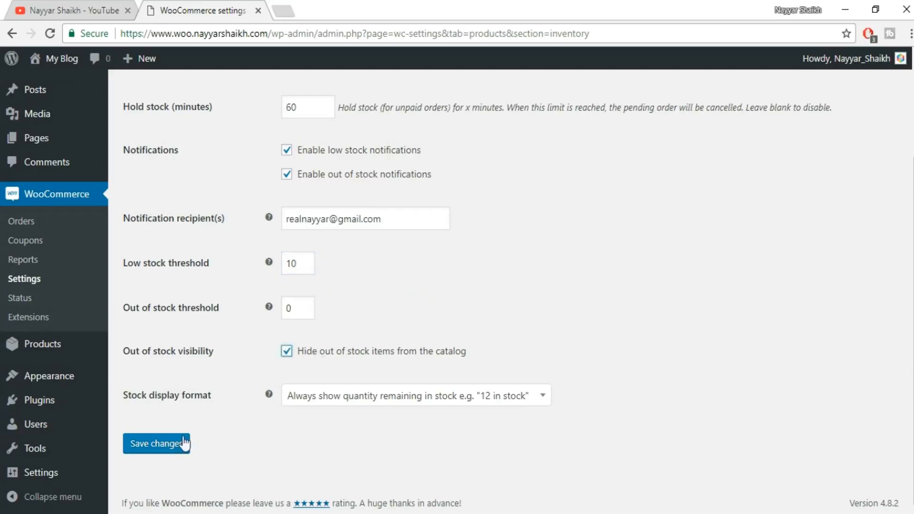
left_click(172, 445)
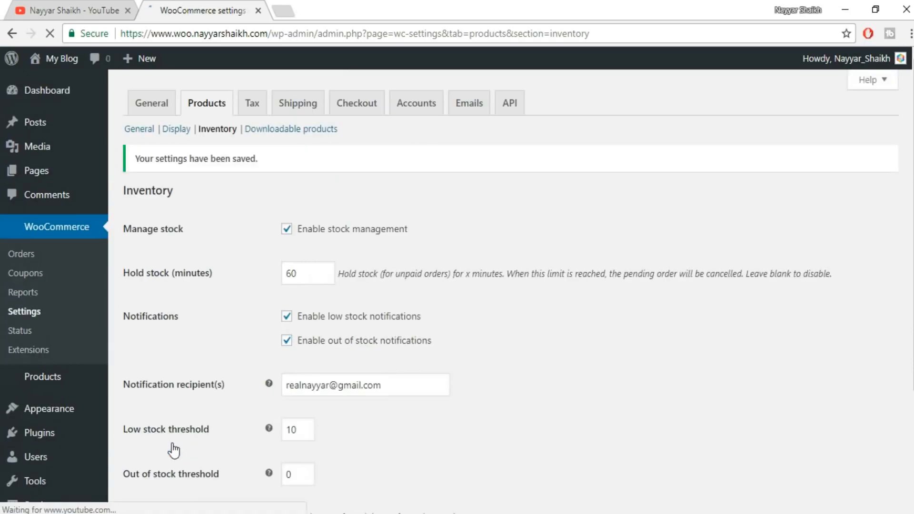
In the downloadable products settings, keep Force downloads as the file download method, require login for downloads, and save.
left_click(302, 133)
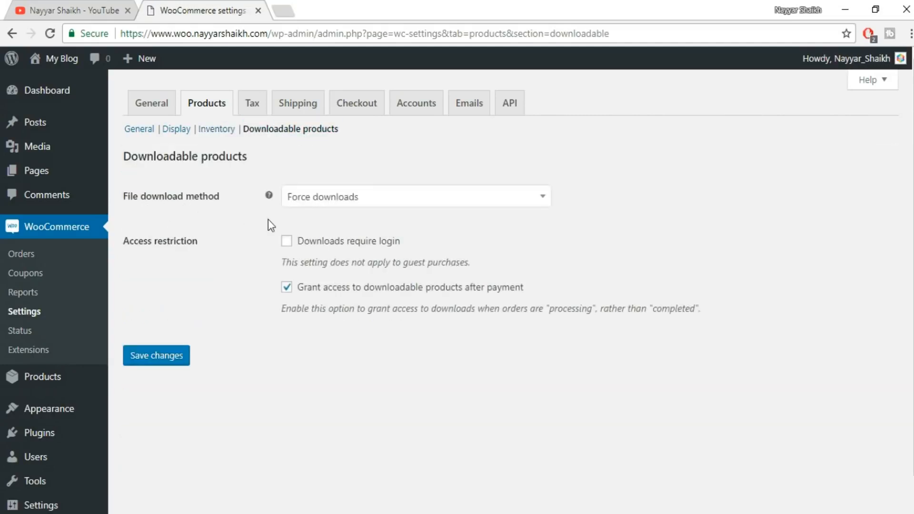
left_click(353, 202)
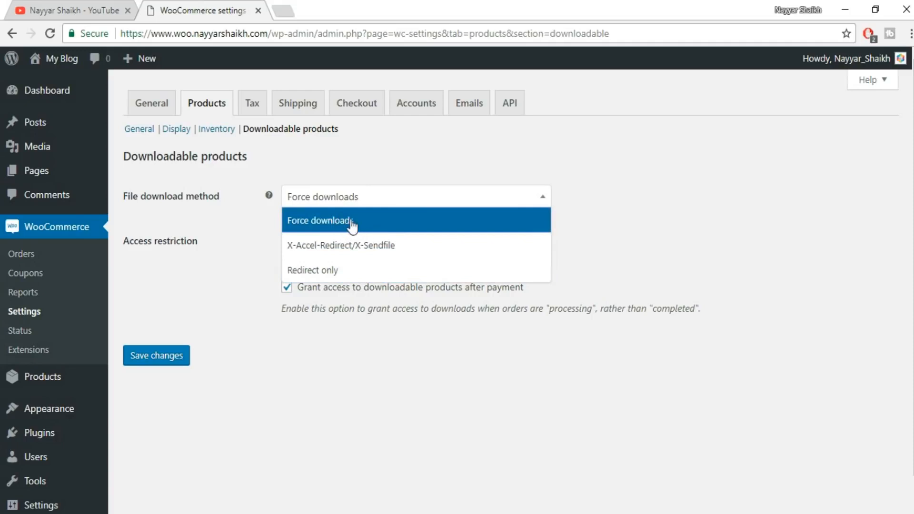
left_click(362, 222)
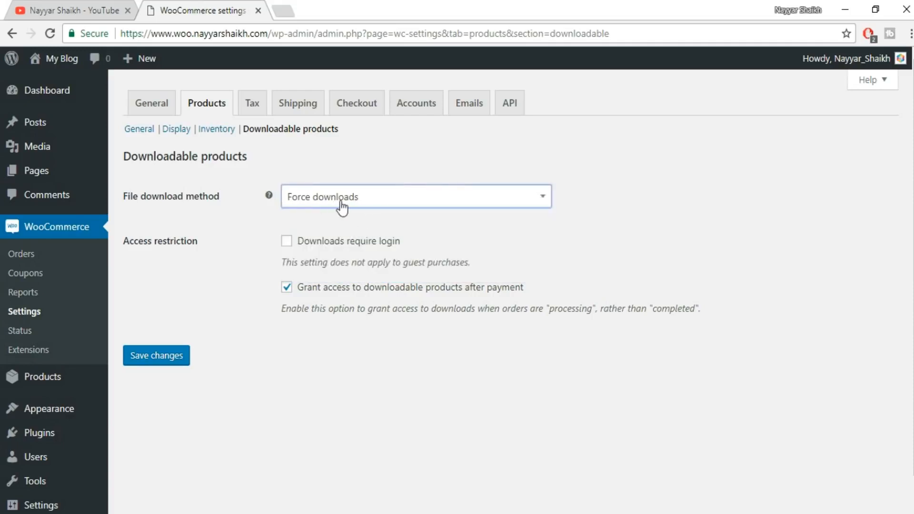
left_click(343, 199)
left_click(339, 231)
left_click(287, 241)
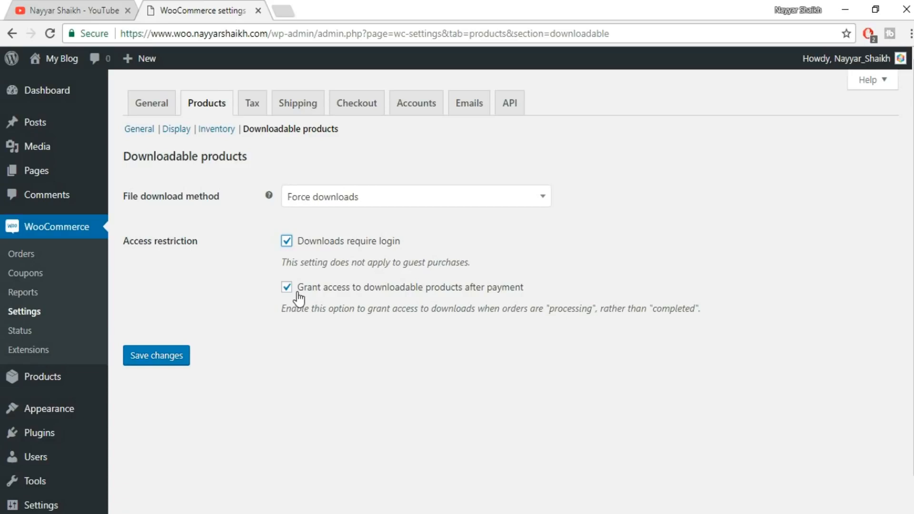
left_click(160, 361)
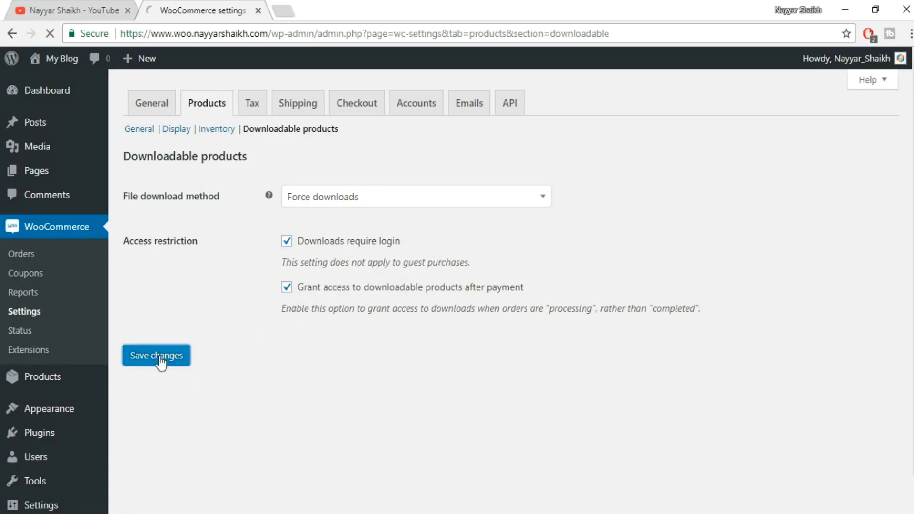
In the tax options, keep prices entered exclusive of tax and base the tax calculation on the customer billing address.
left_click(256, 109)
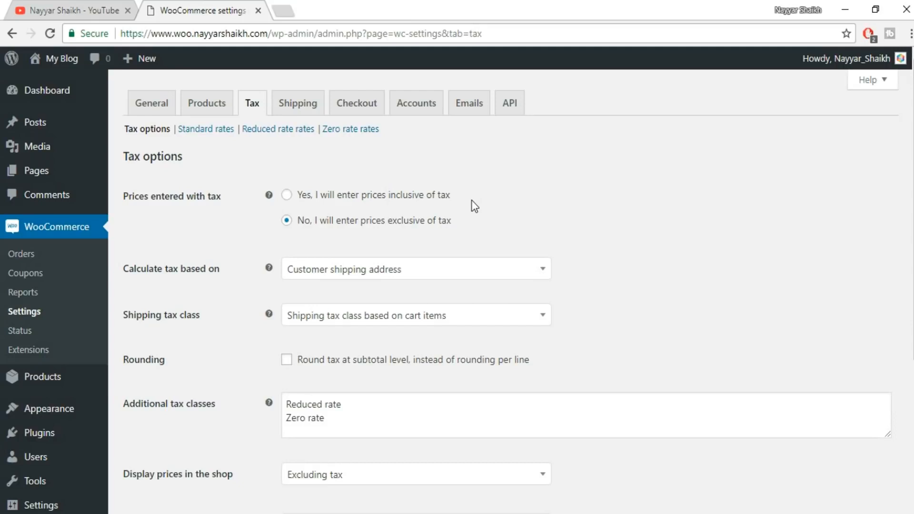
left_click(379, 207)
left_click(389, 221)
left_click(387, 272)
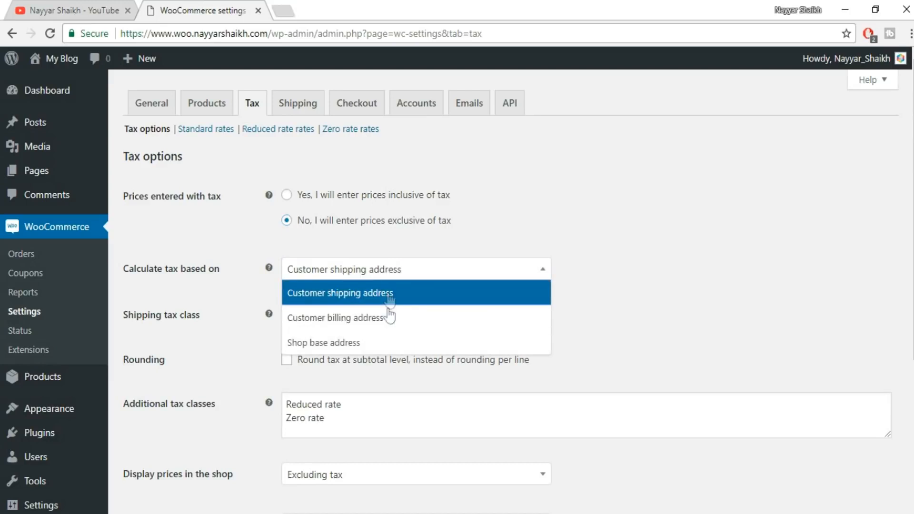
left_click(363, 317)
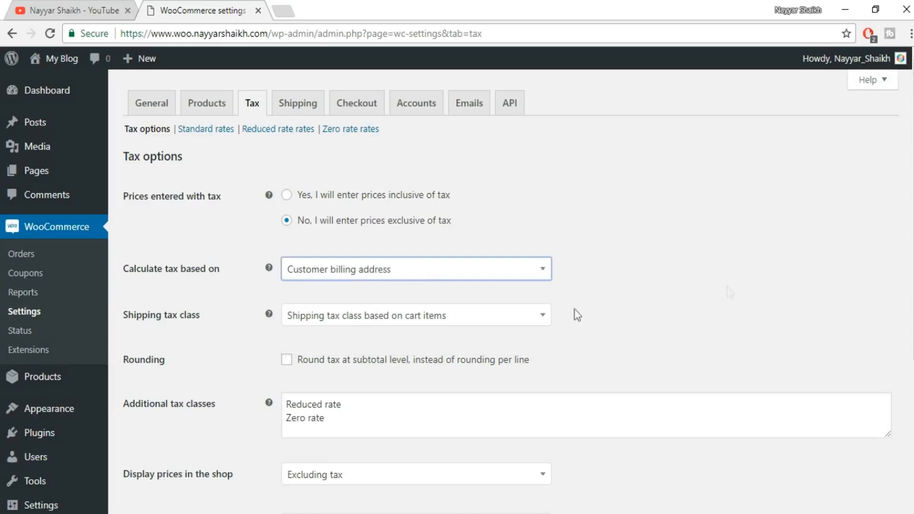
Review the shipping tax class options and keep Shipping tax class based on cart items.
scroll(733, 291, "down", 2)
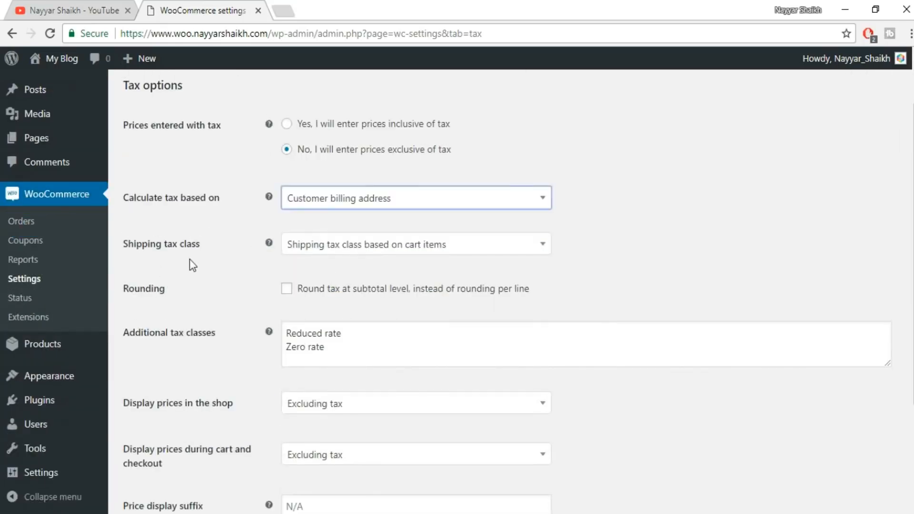
left_click(355, 245)
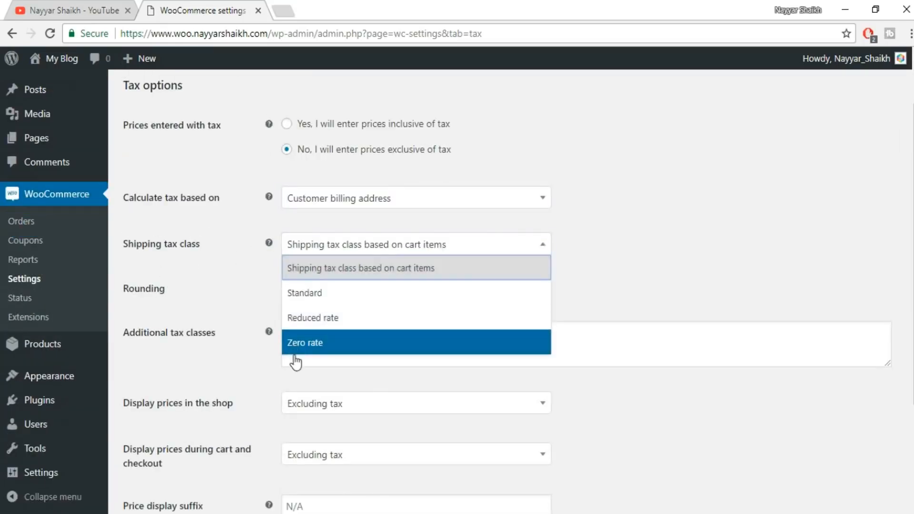
left_click(376, 270)
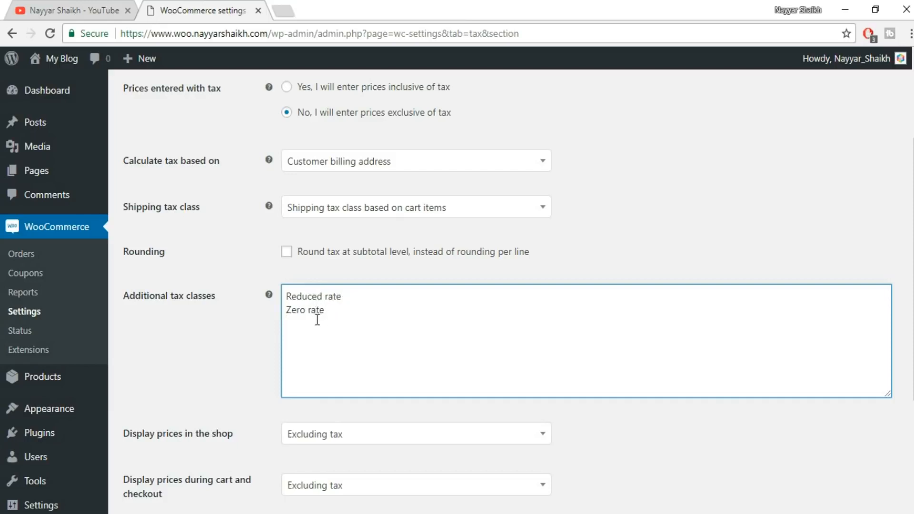
Add GST as a new line in the additional tax classes, below Zero rate.
type("GST")
scroll(485, 343, "down", 4)
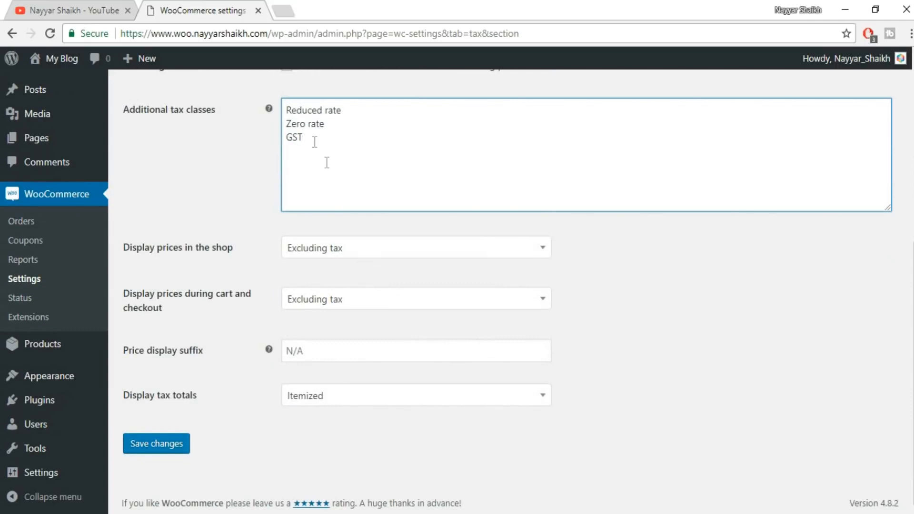
scroll(459, 239, "up", 1)
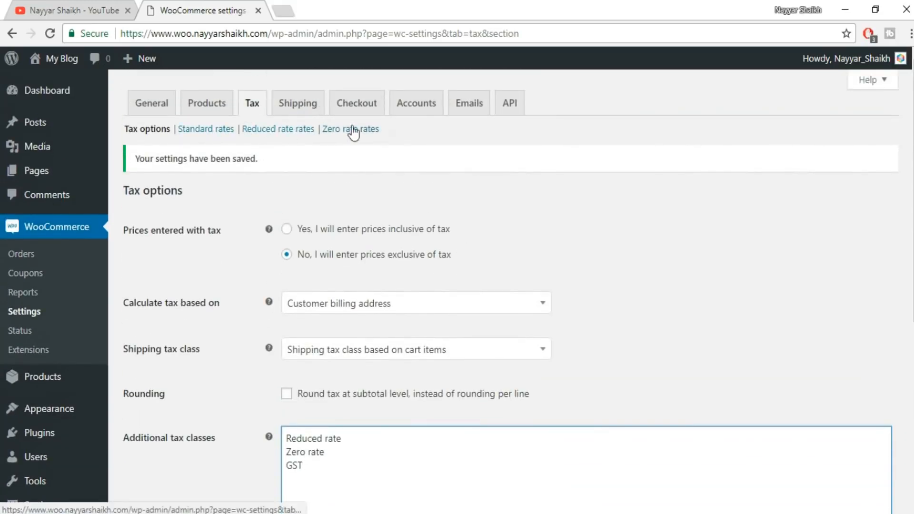
Keep the shop price display set to Excluding tax and save the tax options.
scroll(328, 407, "down", 4)
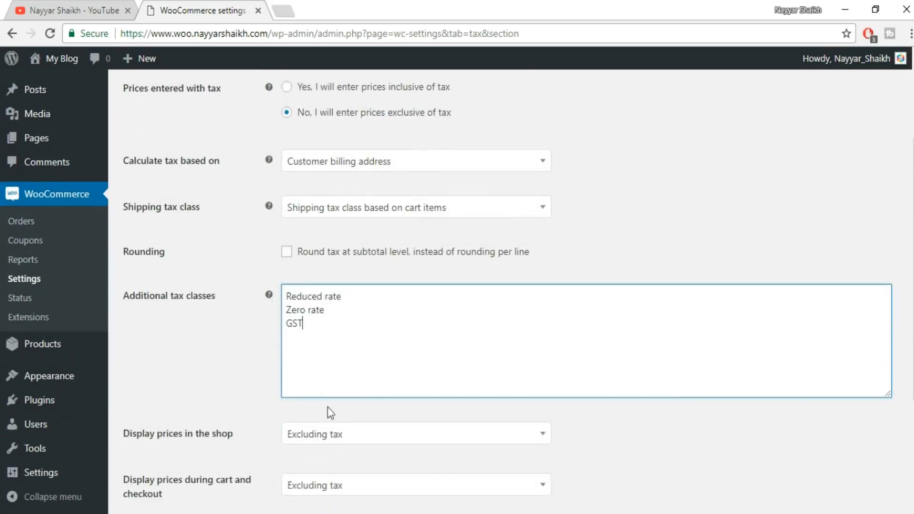
scroll(322, 371, "down", 3)
scroll(439, 320, "up", 3)
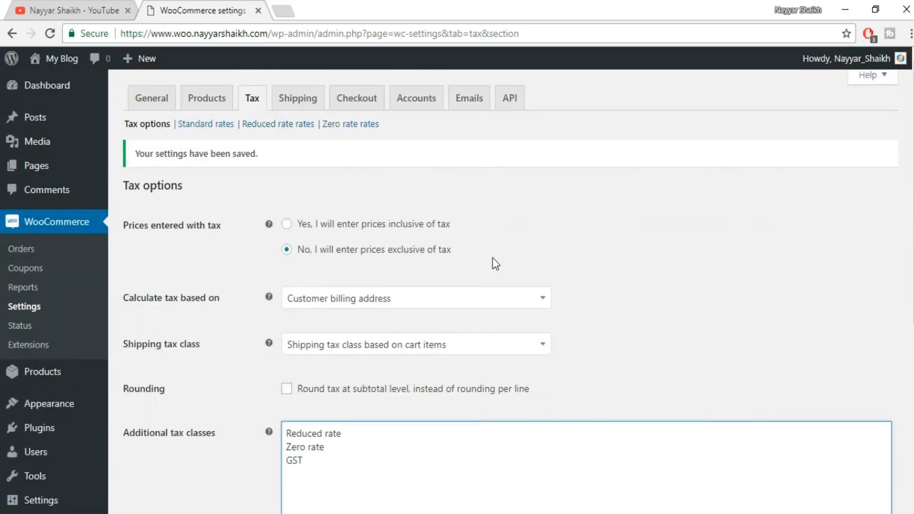
scroll(492, 257, "down", 7)
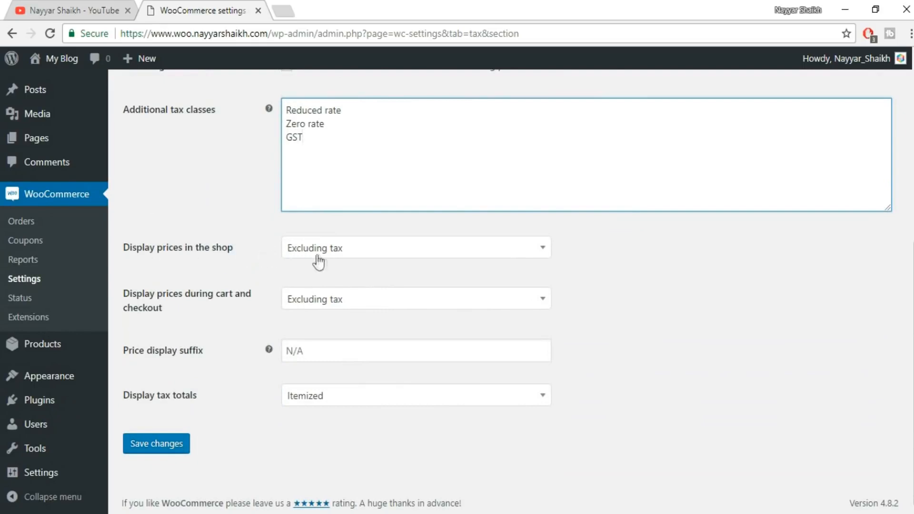
left_click(402, 249)
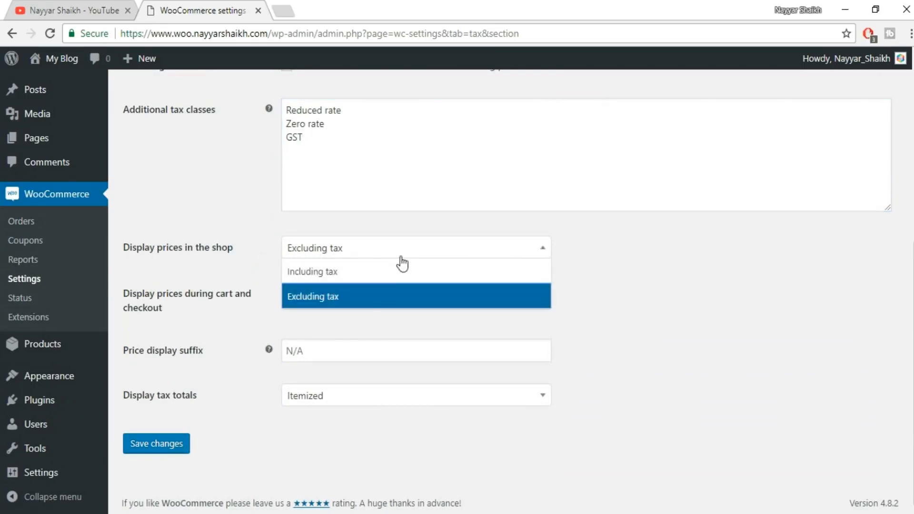
left_click(352, 304)
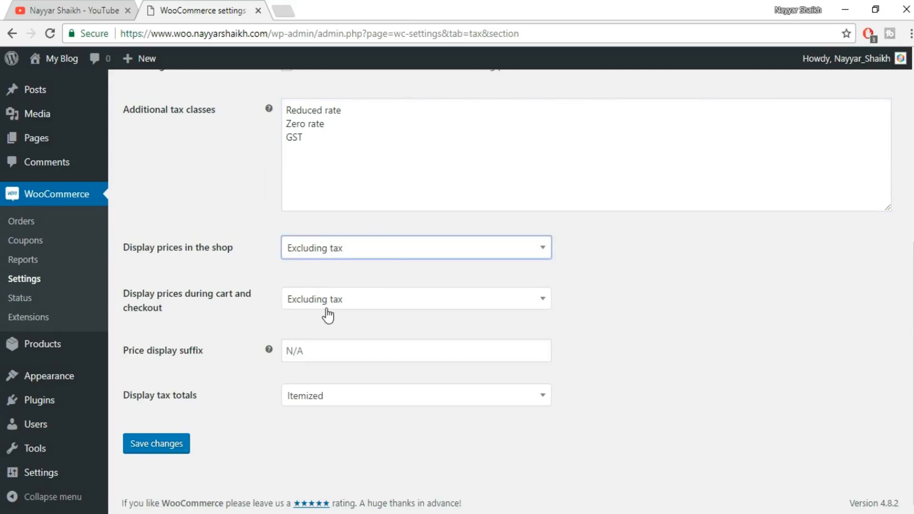
left_click(181, 455)
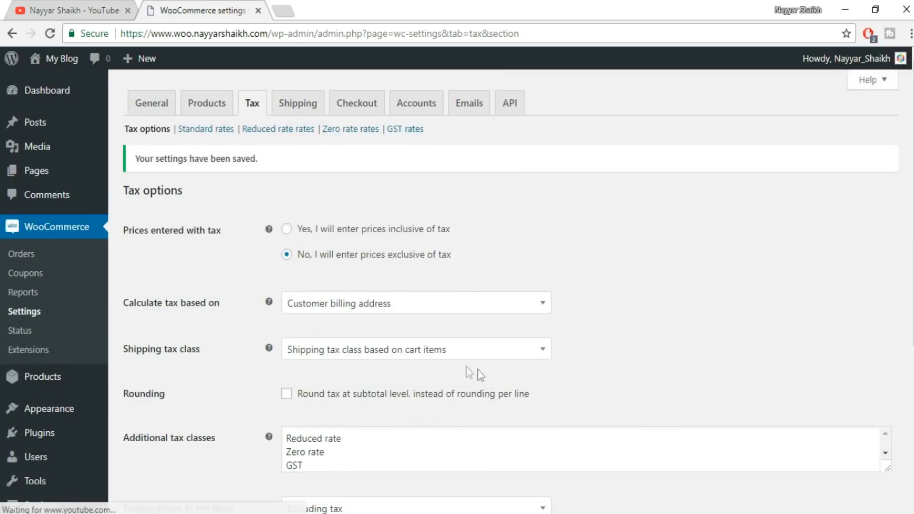
In the GST rates, insert a row for country IN, state MH, with a 12% rate named SGST, and save.
left_click(405, 133)
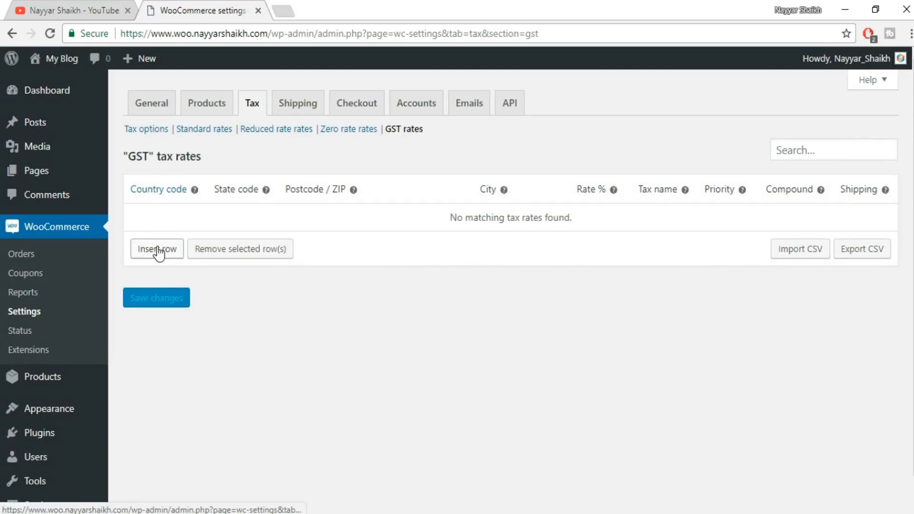
left_click(157, 248)
left_click(159, 217)
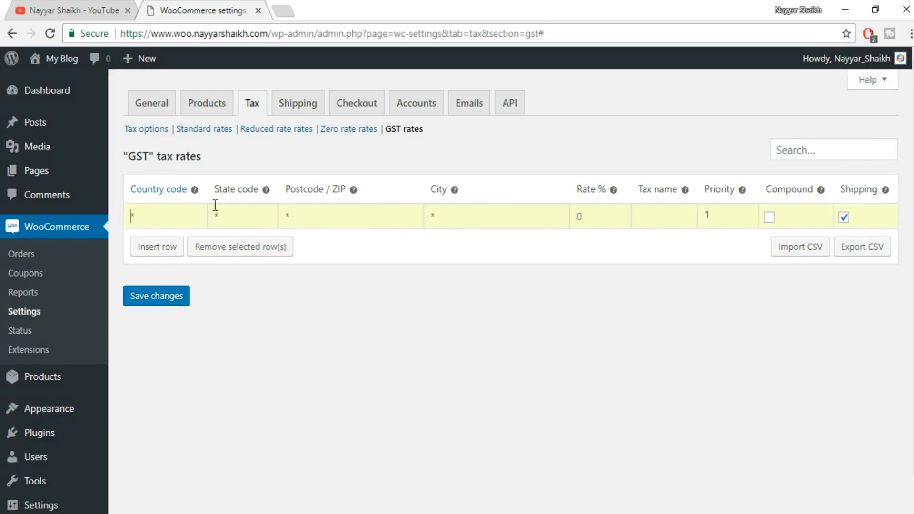
type("IN")
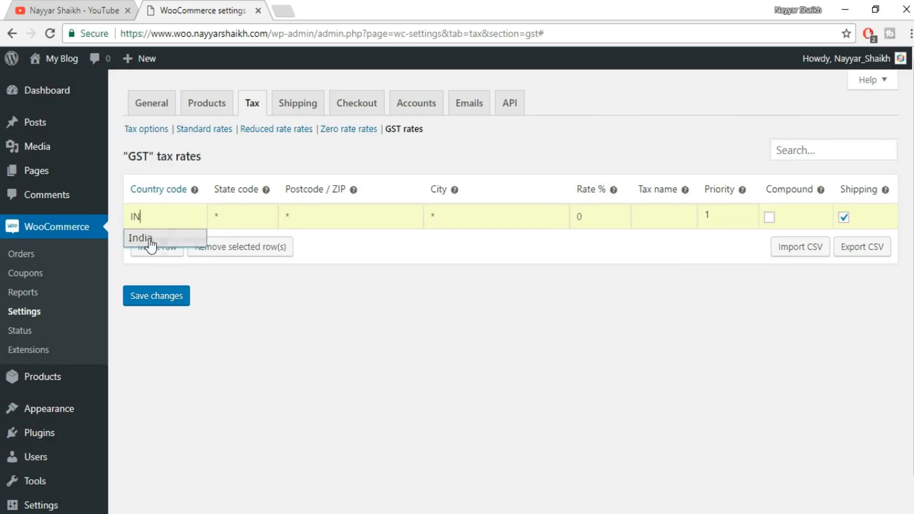
left_click(145, 238)
left_click(241, 220)
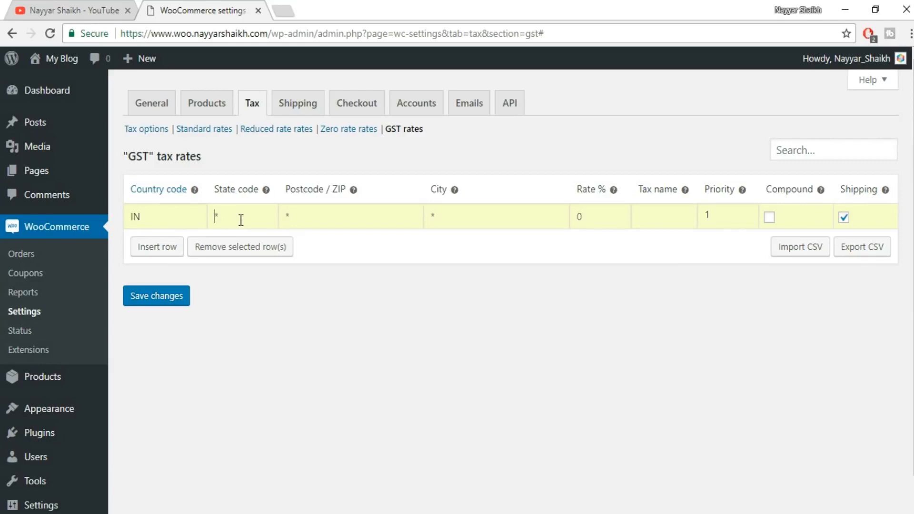
type("MH")
type("2")
left_click(676, 217)
type("SGST")
left_click(175, 301)
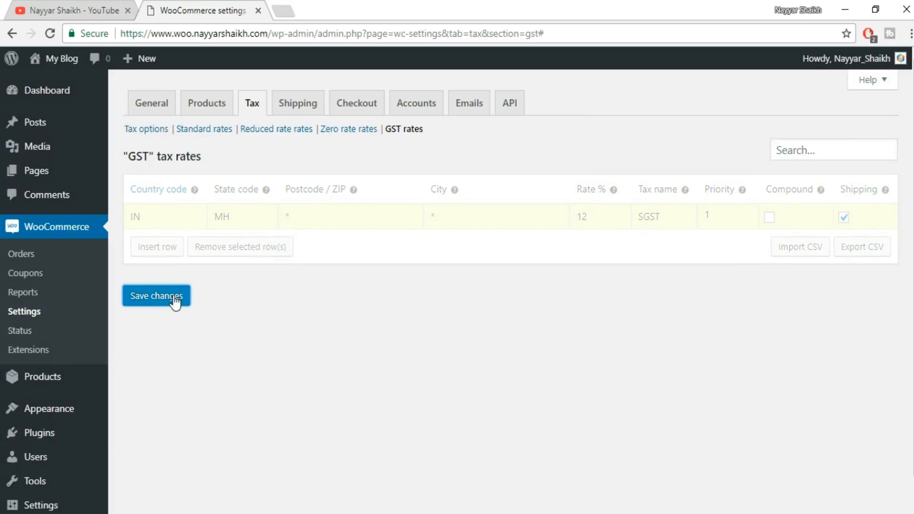
Insert a second GST rate row for country IN, all states, with a 12% rate named CGST, and save.
left_click(174, 258)
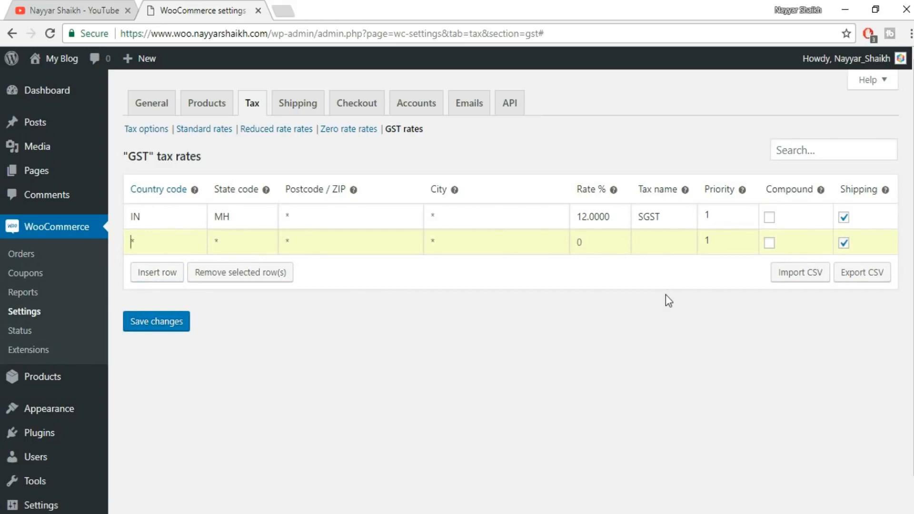
type("IN")
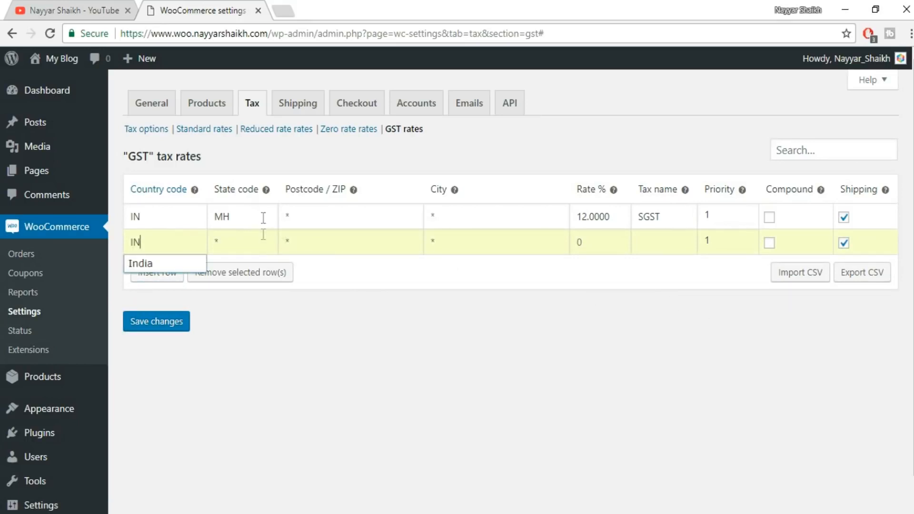
left_click(416, 356)
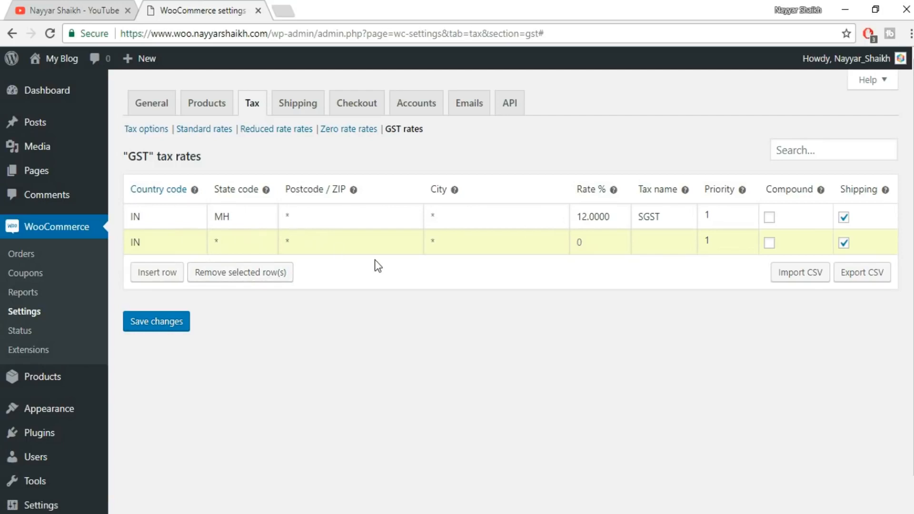
left_click(579, 252)
type("12")
left_click(651, 236)
type("CGST")
left_click(168, 325)
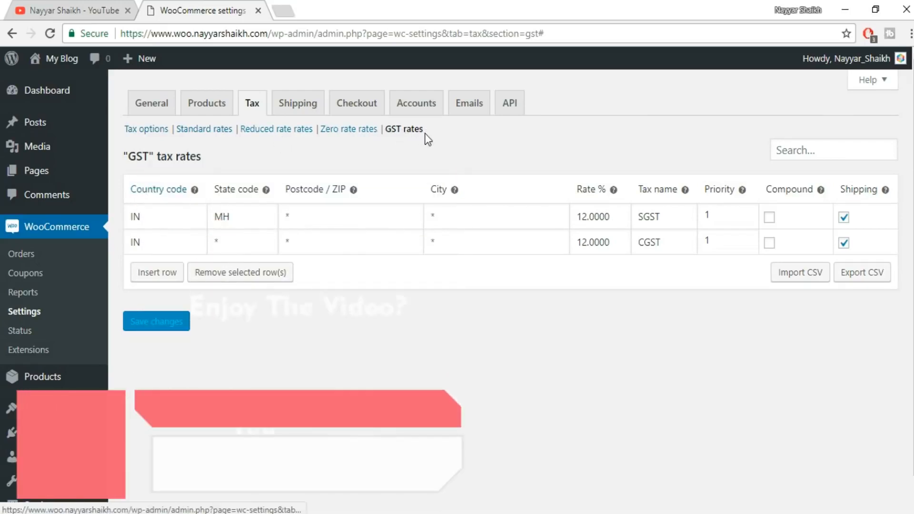
Look through the standard and reduced rates, and in the zero rate rates add and save an IN row at 0% named ZERO TAX.
left_click(218, 135)
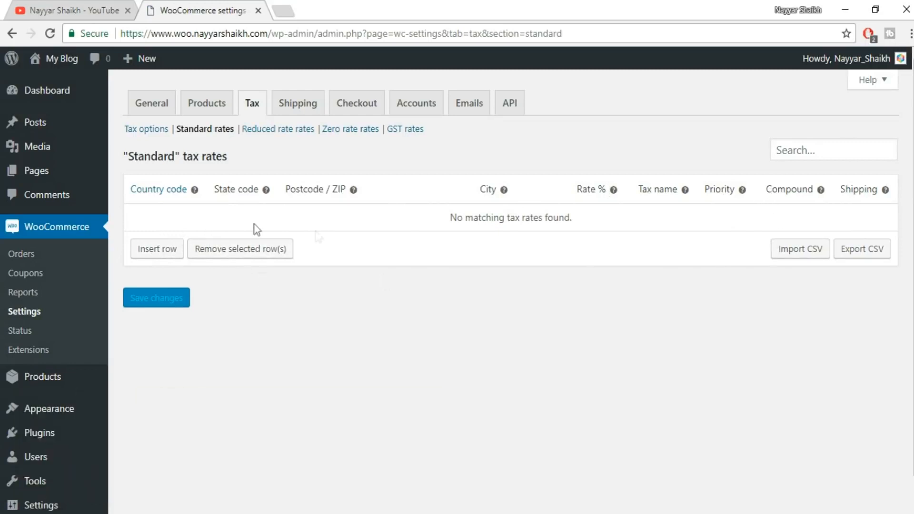
left_click(294, 134)
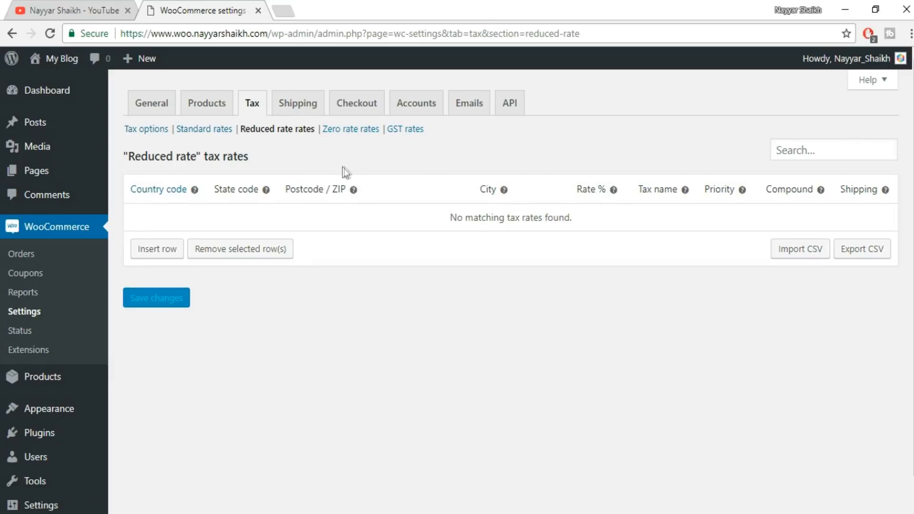
left_click(360, 133)
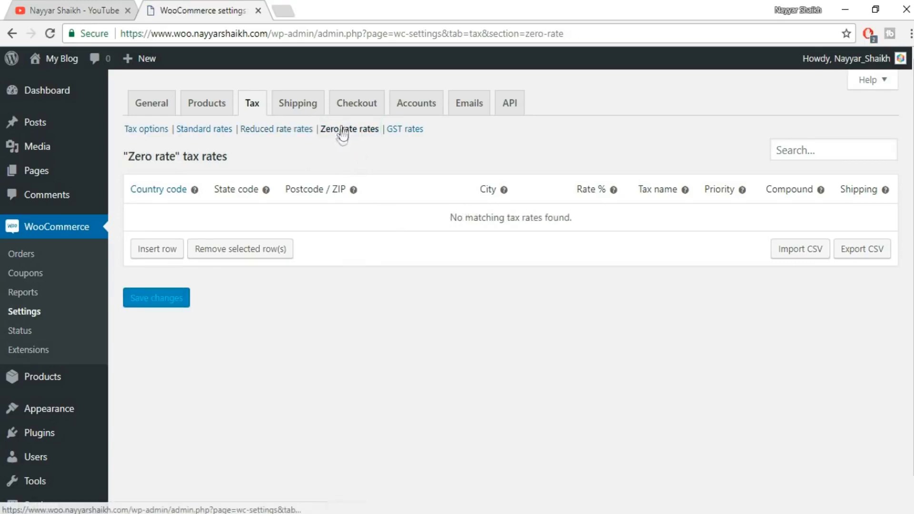
left_click(165, 249)
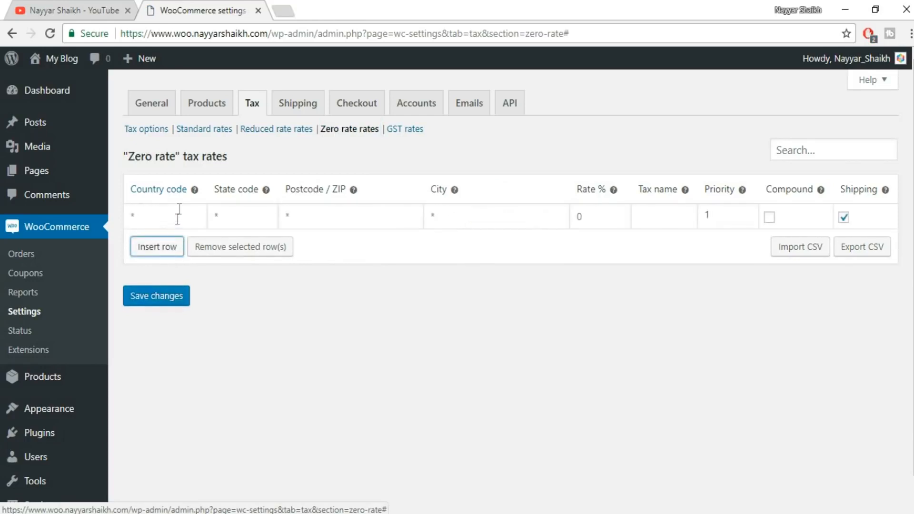
type("IN")
key("Tab")
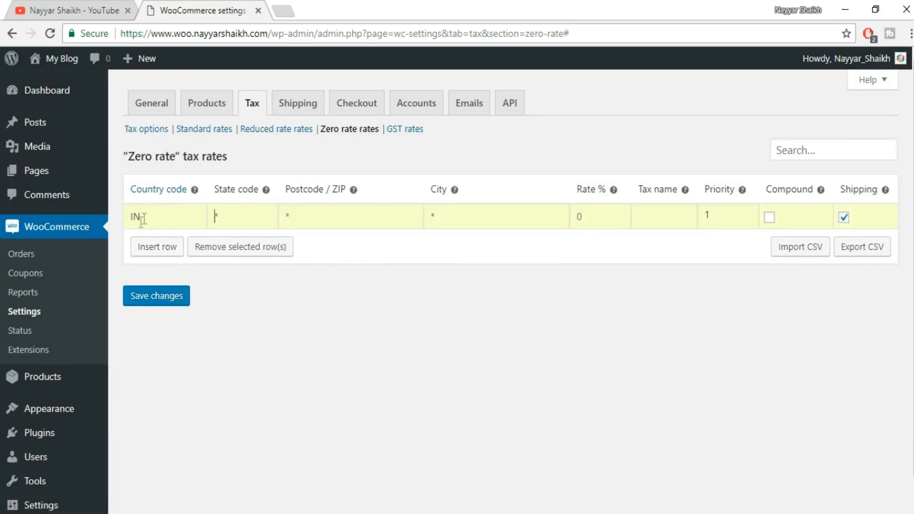
key("Tab")
key("Tab")
key("Tab")
type("0")
left_click(661, 206)
type("ZERO TAX")
left_click(153, 300)
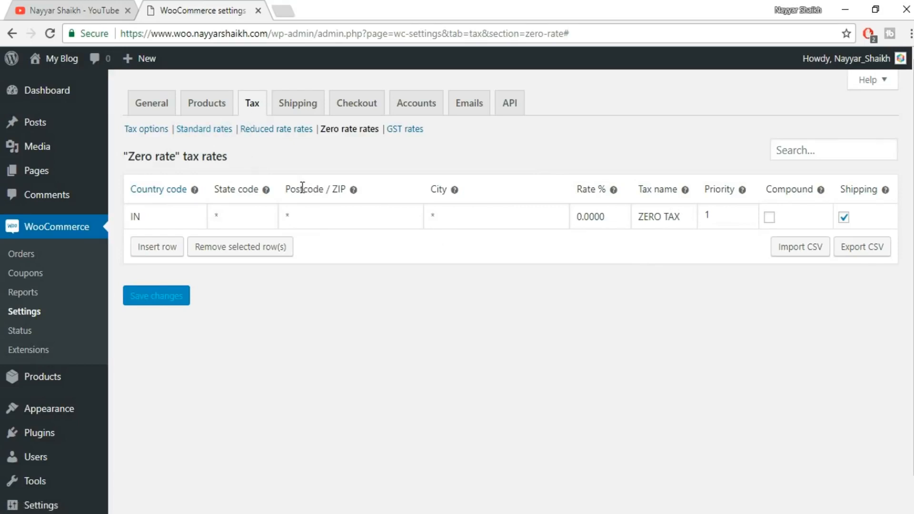
In the shipping settings, start a new shipping zone and name it INDIA.
left_click(310, 102)
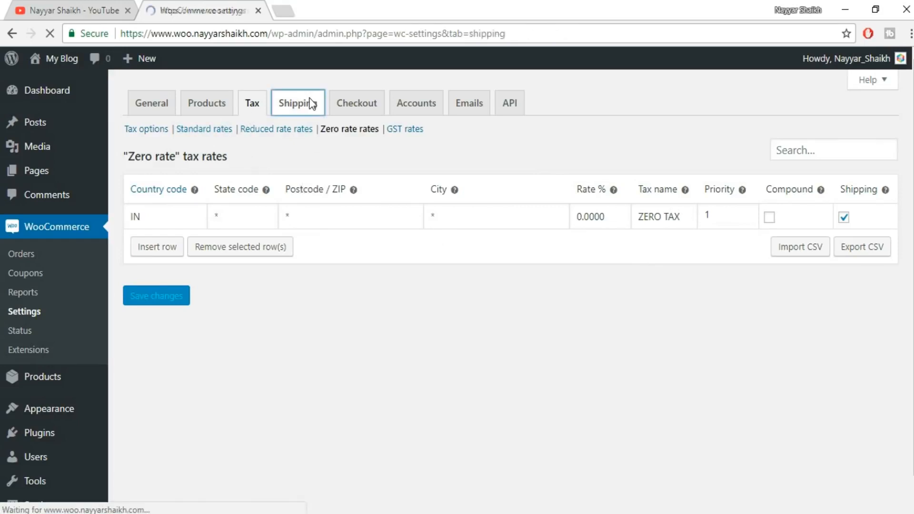
scroll(577, 238, "down", 7)
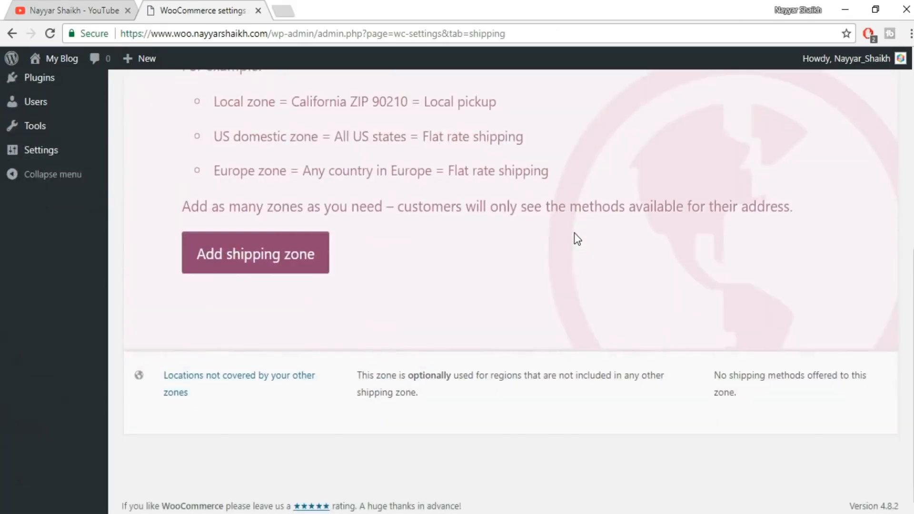
scroll(651, 314, "up", 7)
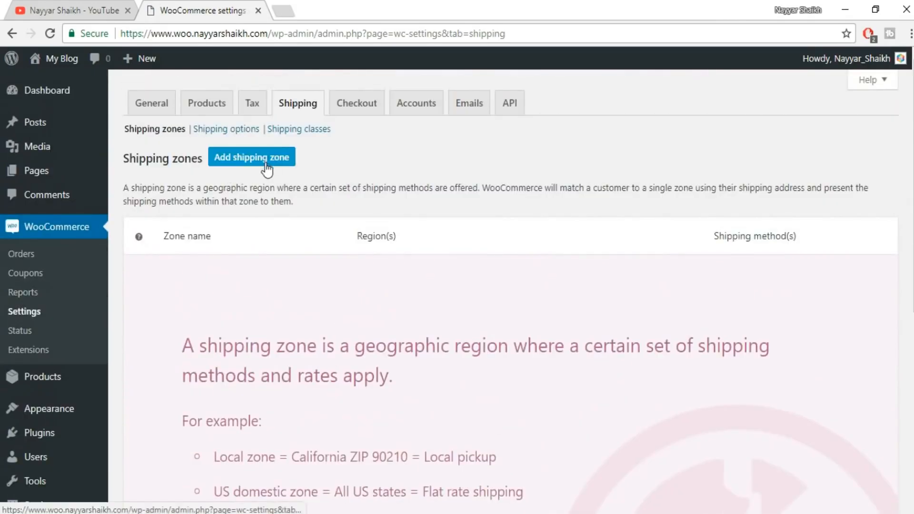
scroll(266, 167, "down", 7)
scroll(339, 344, "up", 7)
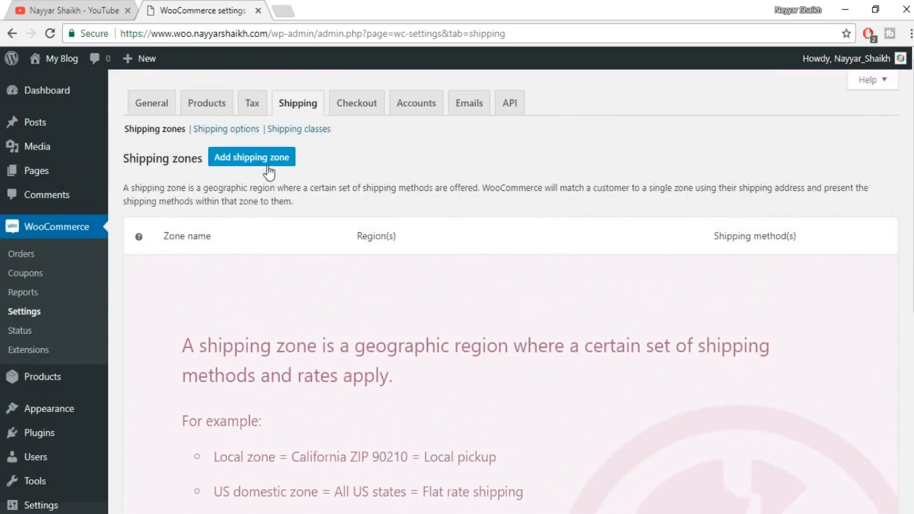
left_click(290, 162)
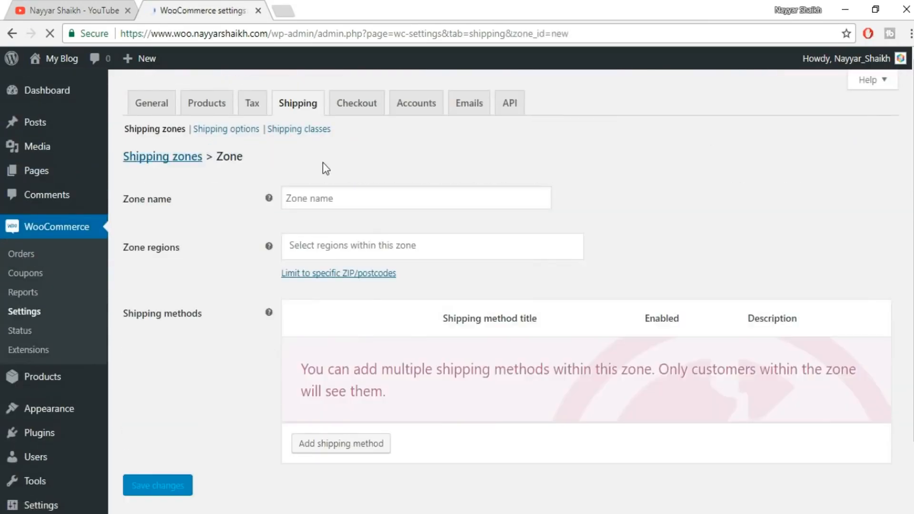
left_click(330, 198)
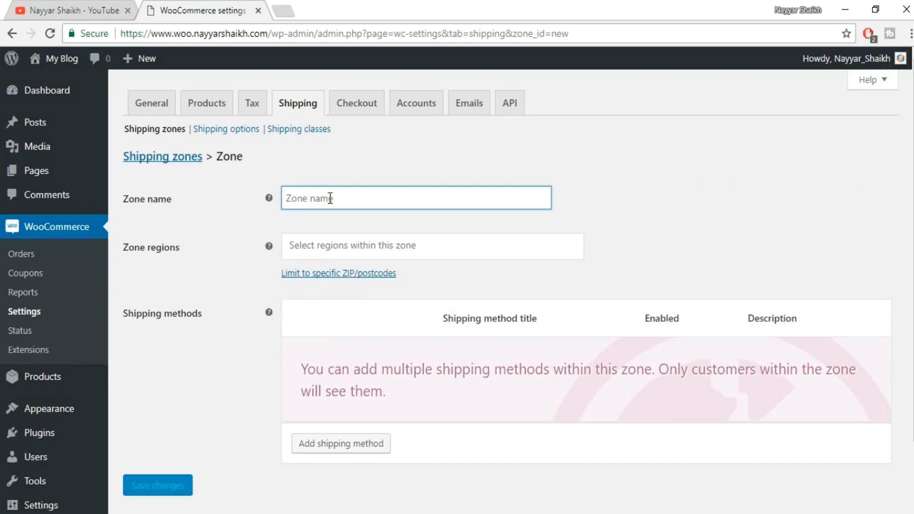
type("INDIA")
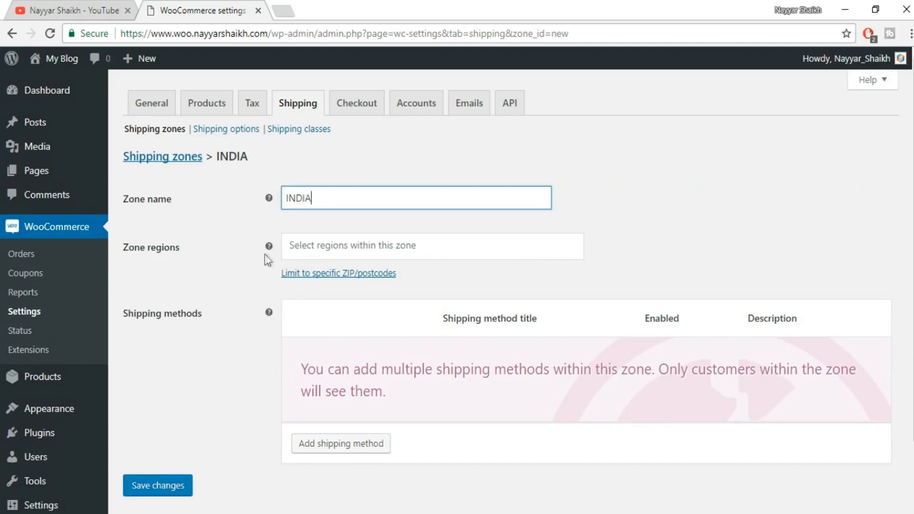
Set the INDIA zone's region to India and save the zone.
left_click(324, 245)
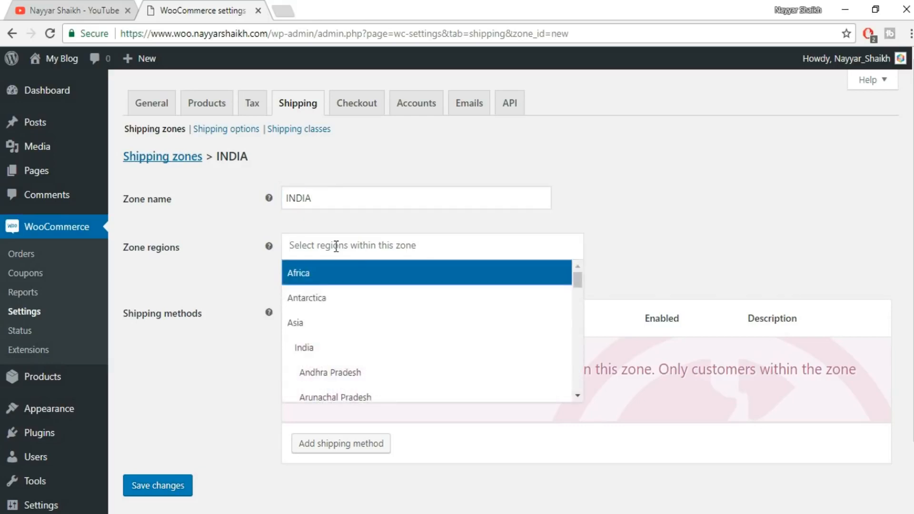
type("IN")
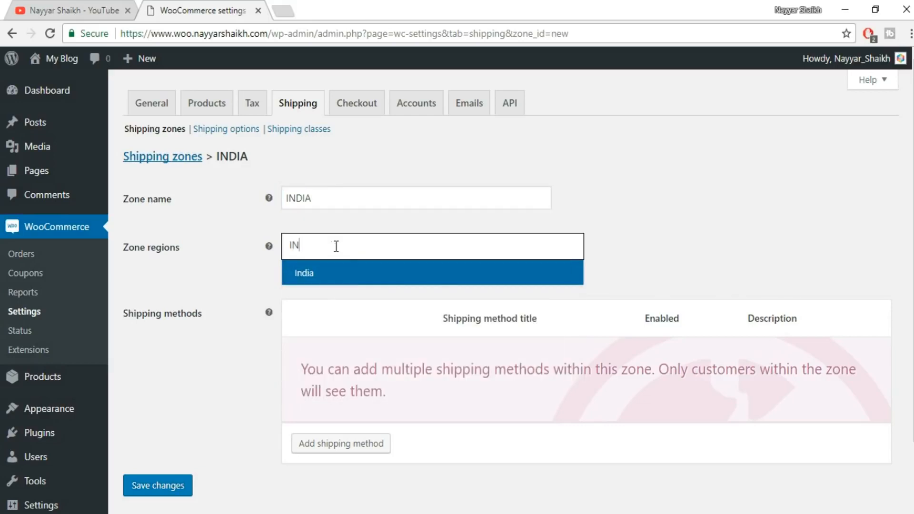
left_click(323, 269)
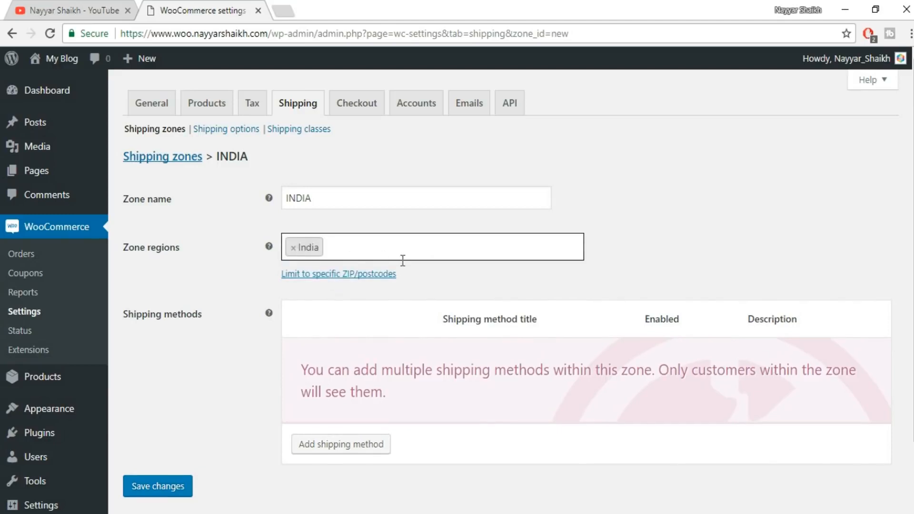
scroll(690, 242, "down", 3)
left_click(175, 411)
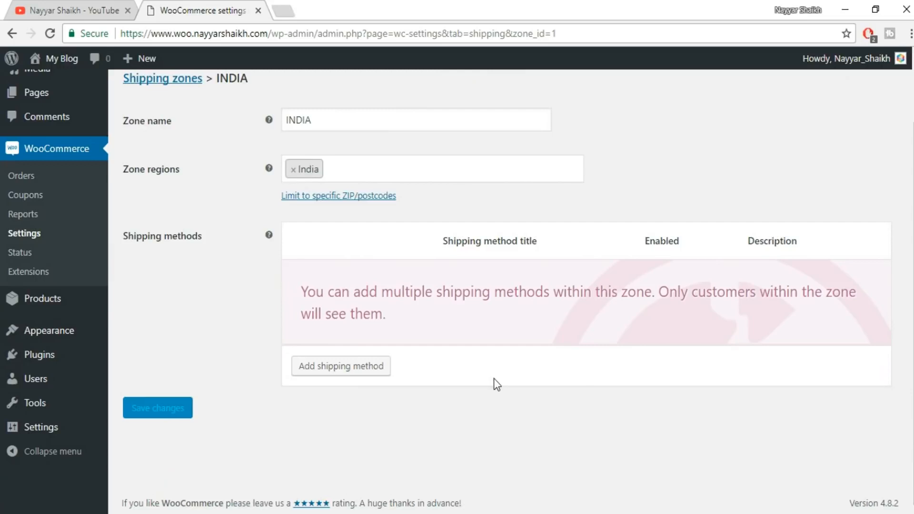
Add a Flat rate shipping method to the INDIA zone.
scroll(495, 383, "up", 3)
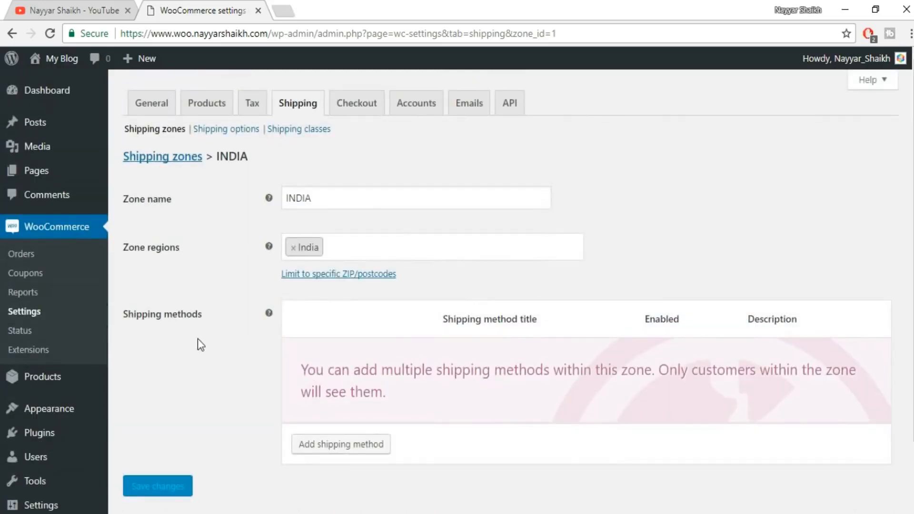
scroll(199, 338, "down", 2)
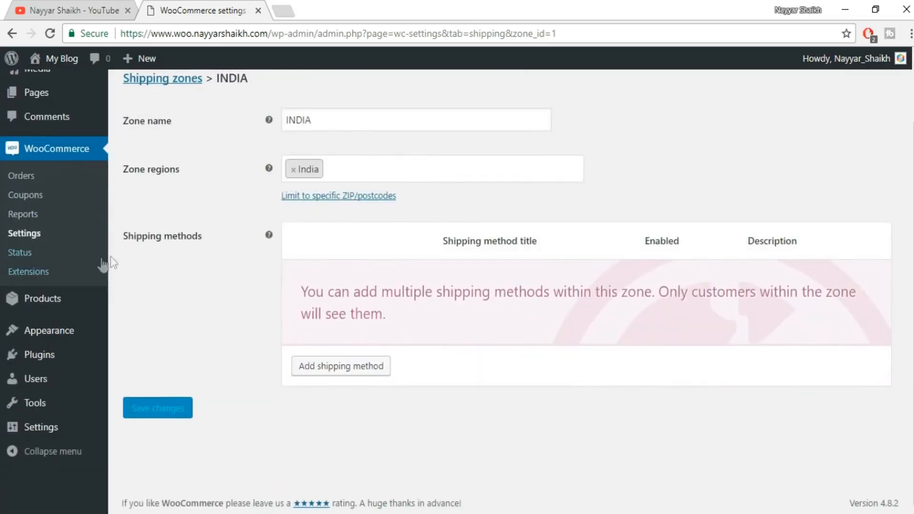
left_click(336, 377)
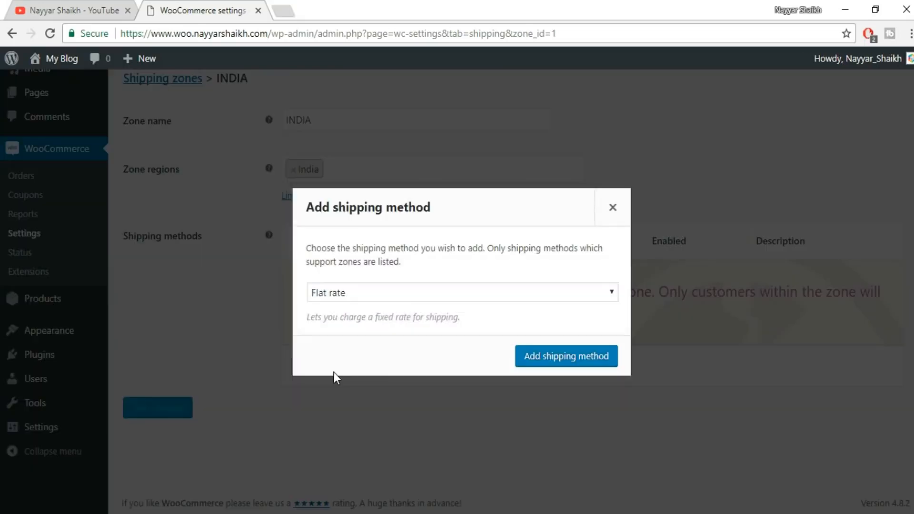
left_click(383, 294)
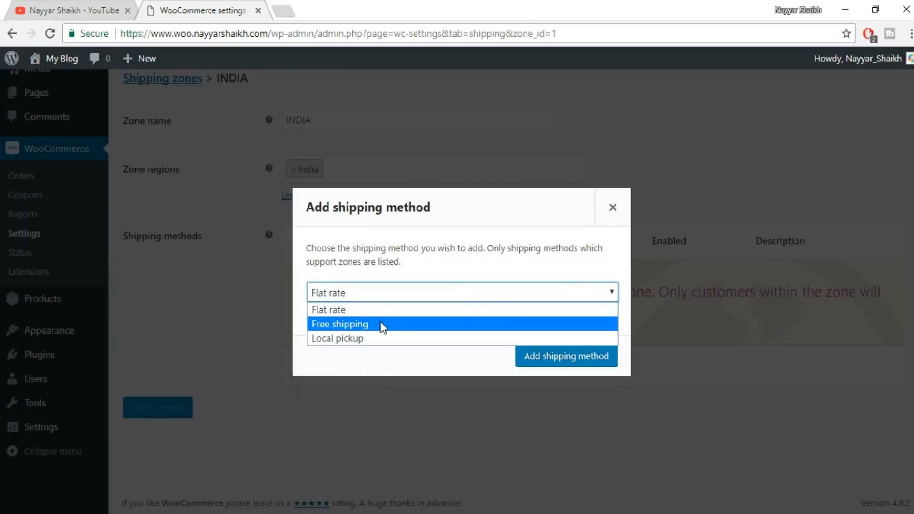
left_click(345, 312)
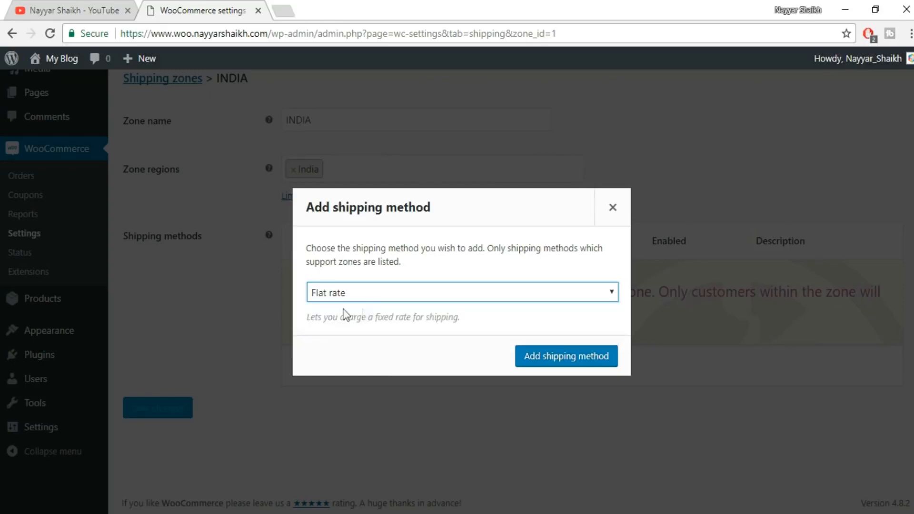
left_click(553, 361)
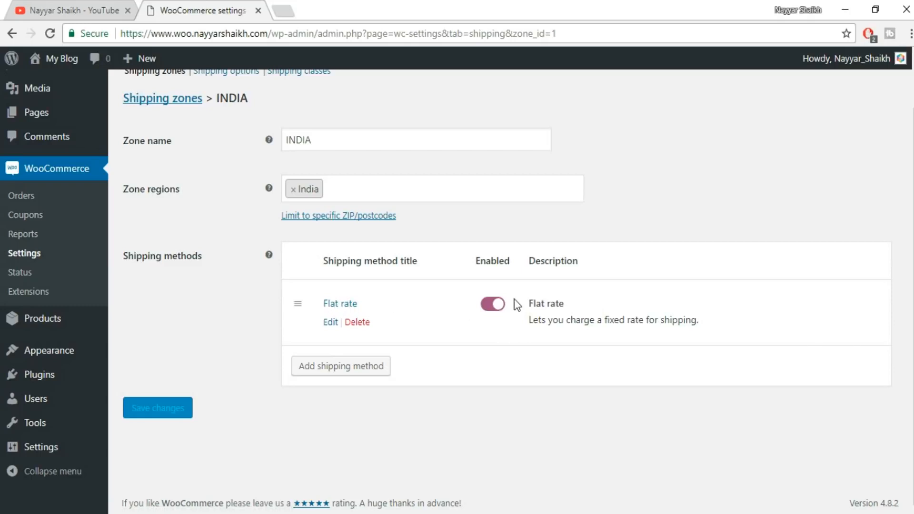
Set the INDIA zone's flat rate cost to 60 and save the method's settings.
left_click(332, 323)
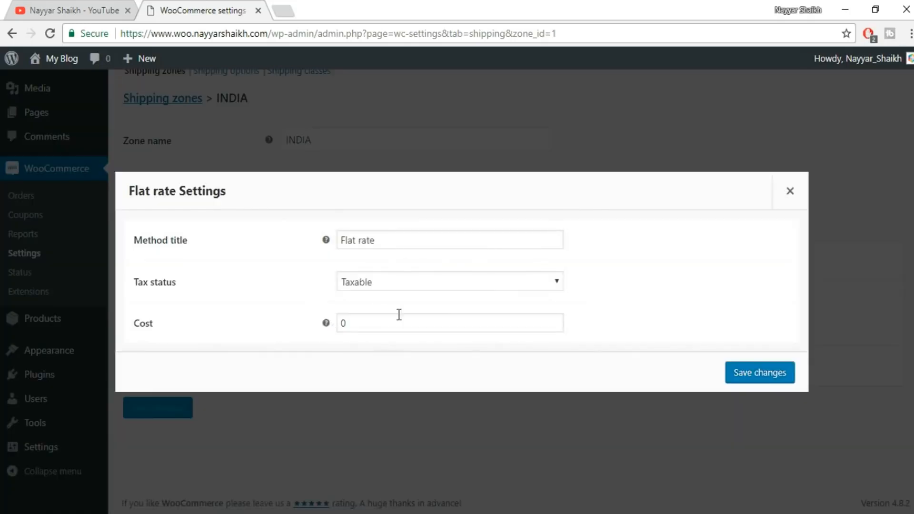
double_click(384, 325)
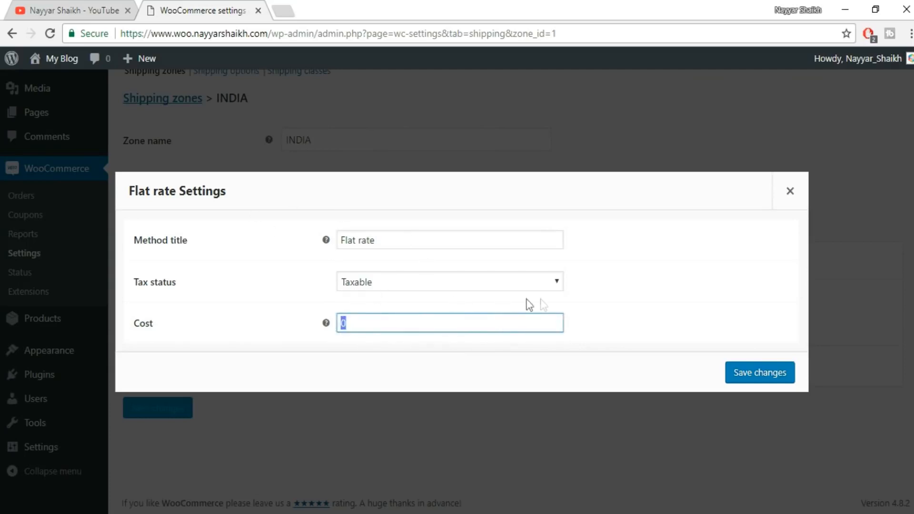
type("60")
left_click_drag(357, 324, 332, 327)
left_click(774, 374)
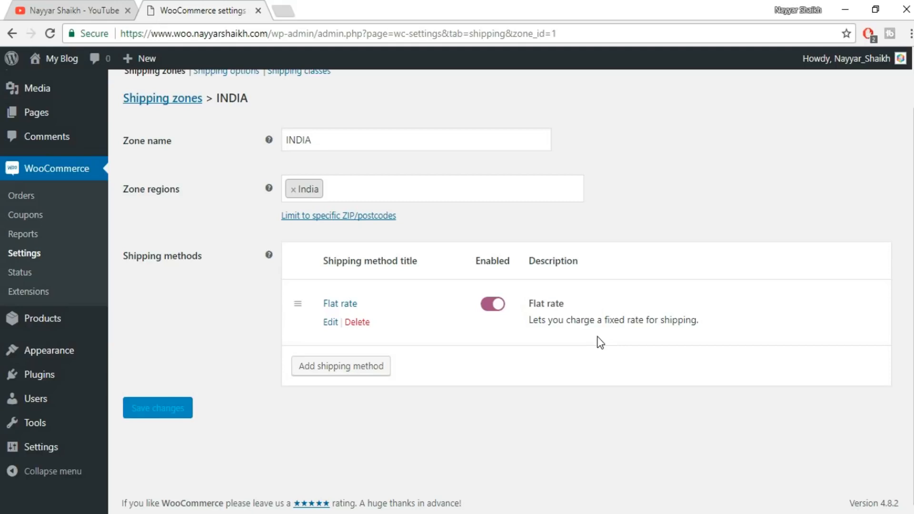
Change the flat rate cost to the per-quantity formula [qty] * 60 and save the method's settings.
left_click(330, 324)
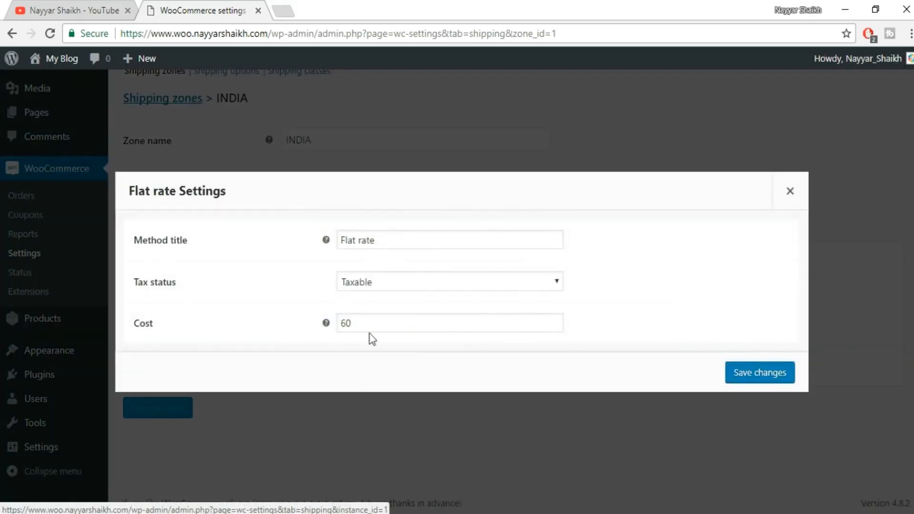
left_click(341, 323)
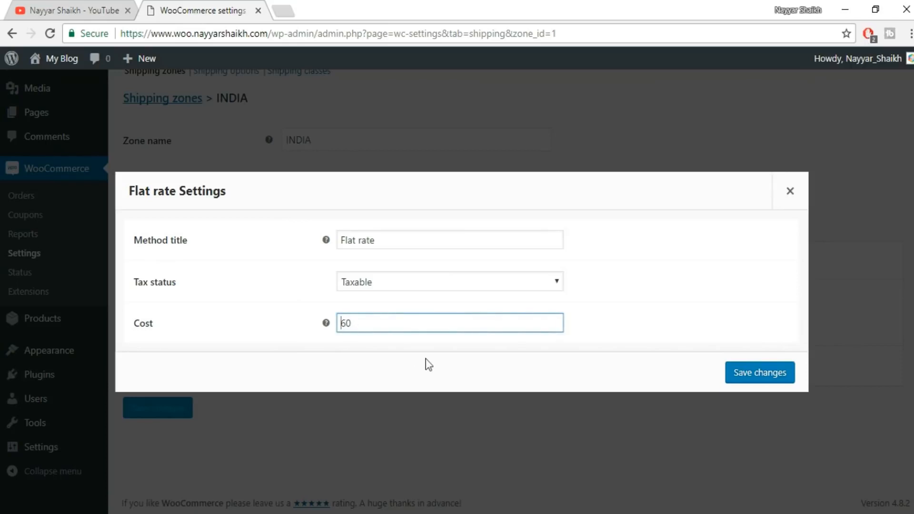
key("ctrl+a")
key("BackSpace")
type("[qty] * 60")
left_click(748, 373)
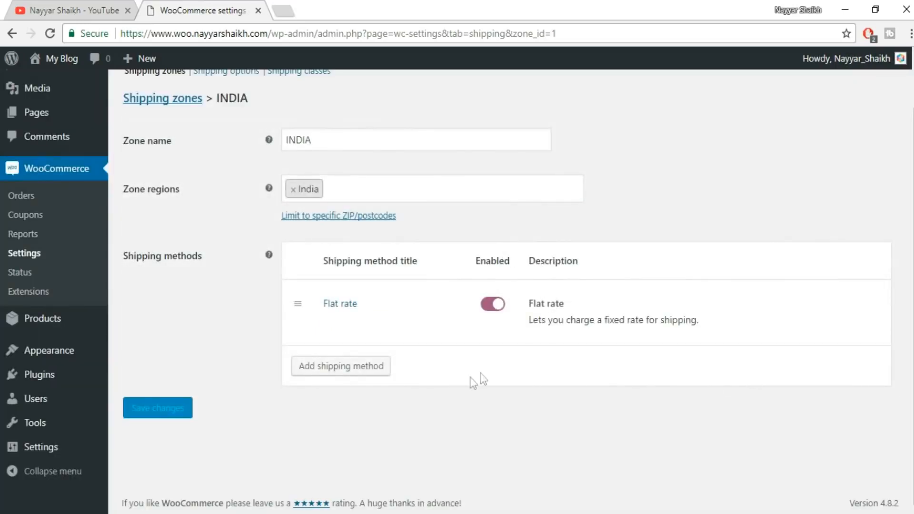
Add a Free shipping method to the INDIA zone.
left_click(347, 372)
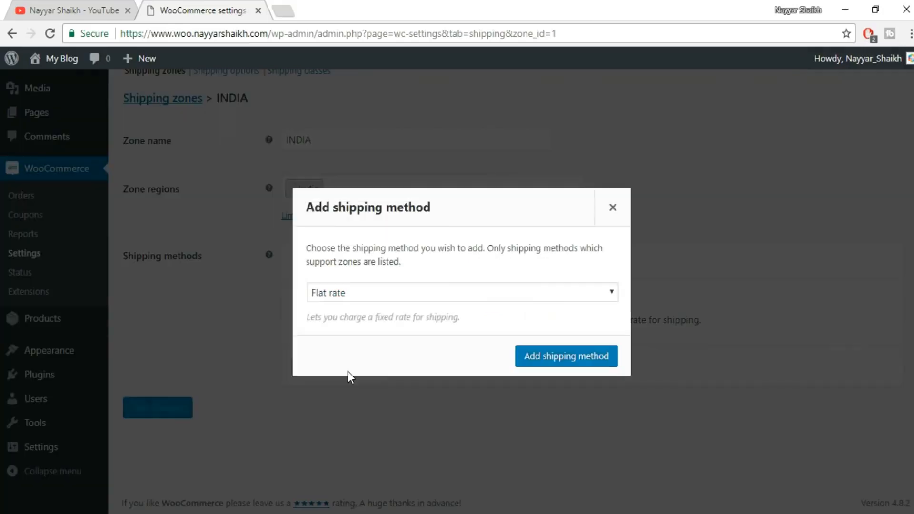
left_click(369, 302)
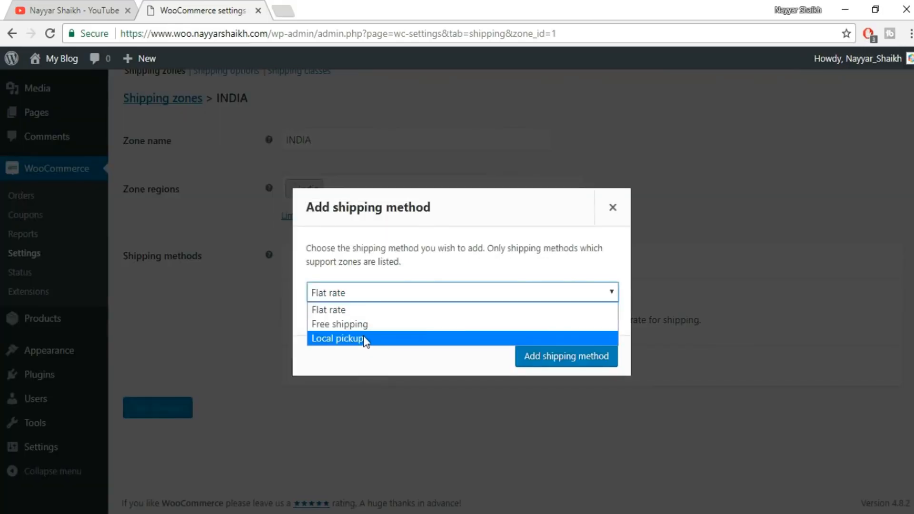
left_click(365, 325)
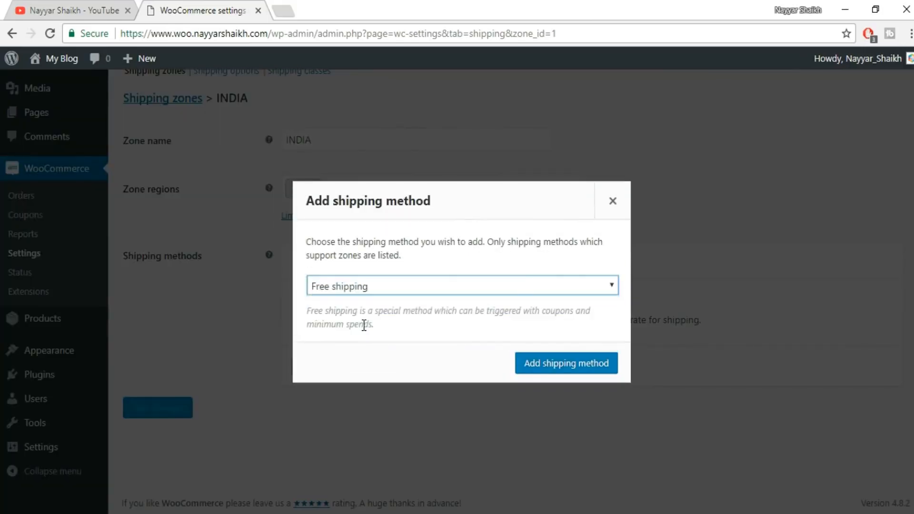
left_click(551, 368)
Set the free shipping method's minimum order amount to 1000 and save its settings.
left_click(329, 388)
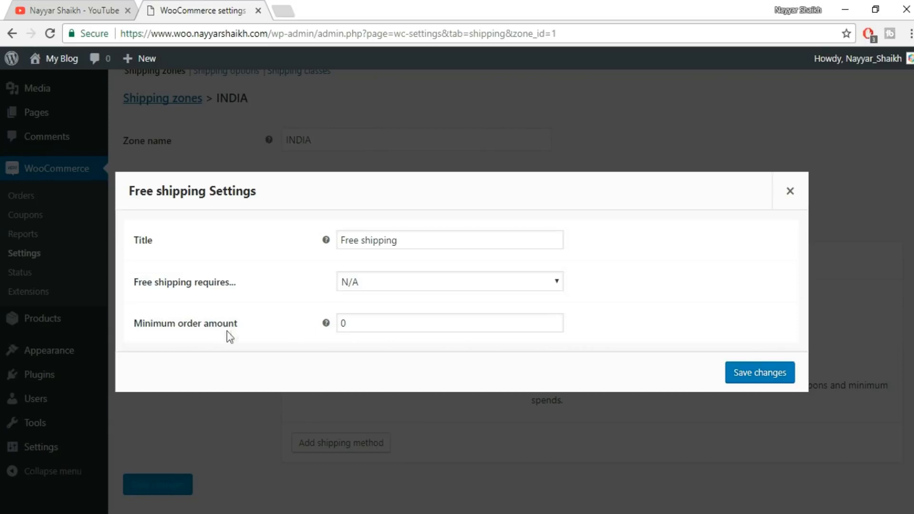
left_click_drag(374, 323, 309, 322)
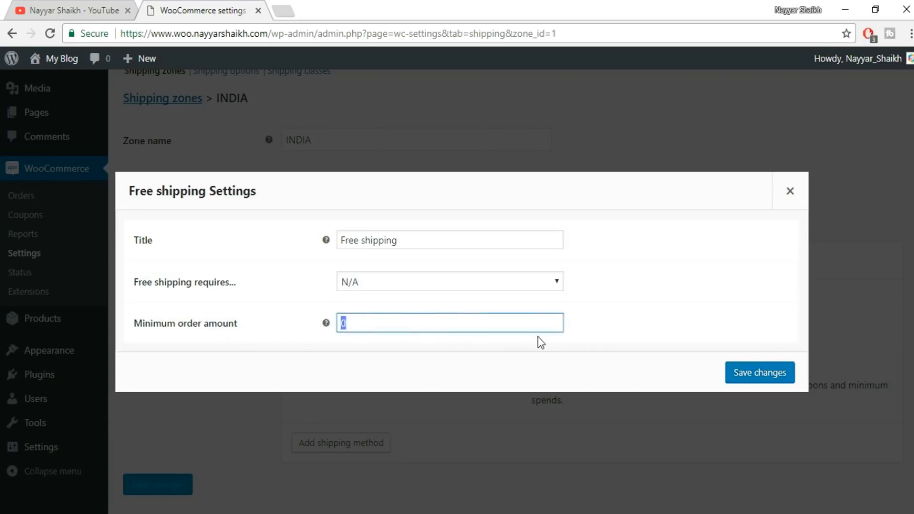
type("10000")
key("BackSpace")
left_click(767, 379)
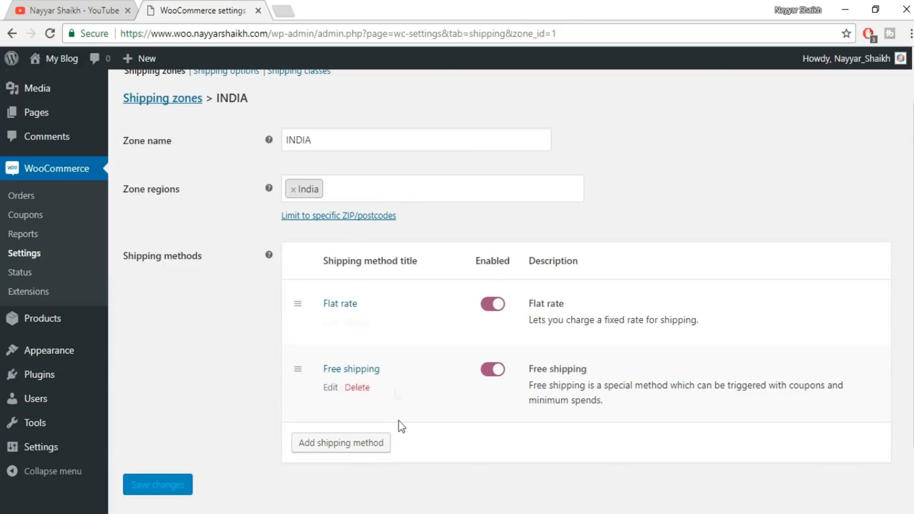
Save the shipping options with the cart shipping calculator enabled and the destination defaulting to the customer billing address.
scroll(400, 431, "up", 2)
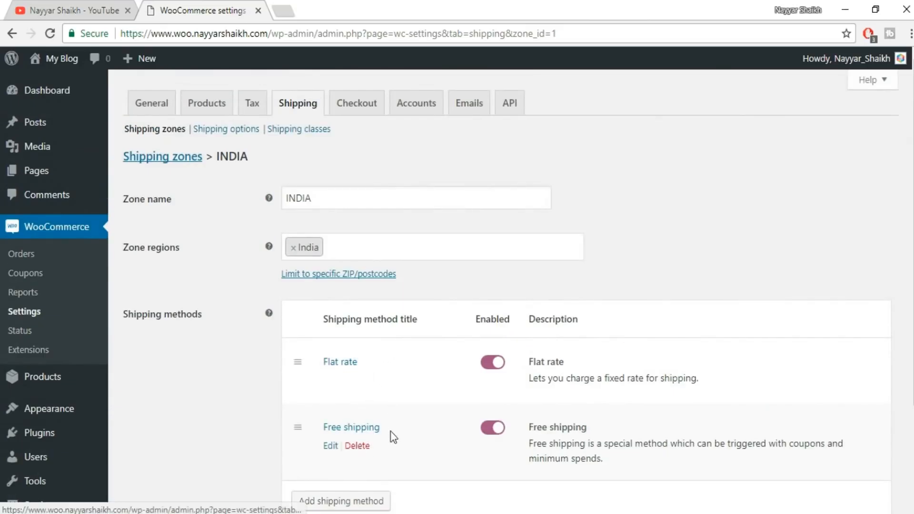
left_click(214, 130)
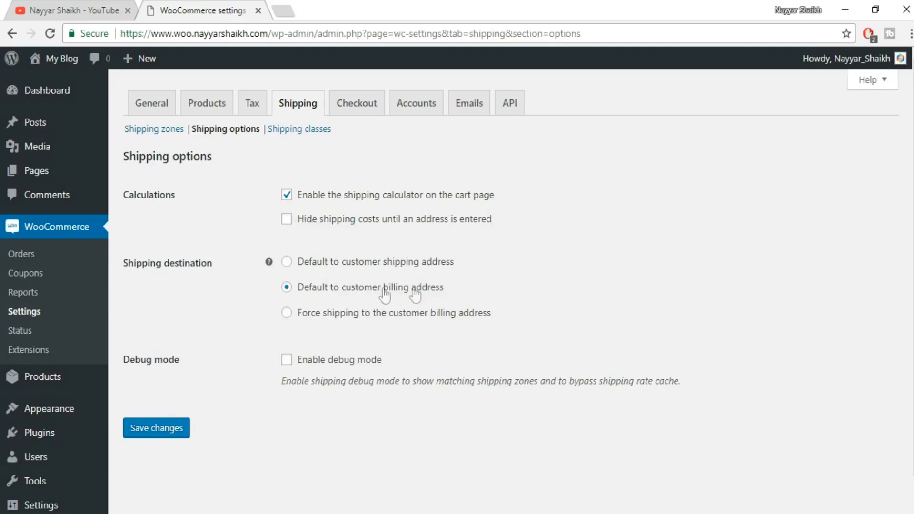
left_click(159, 434)
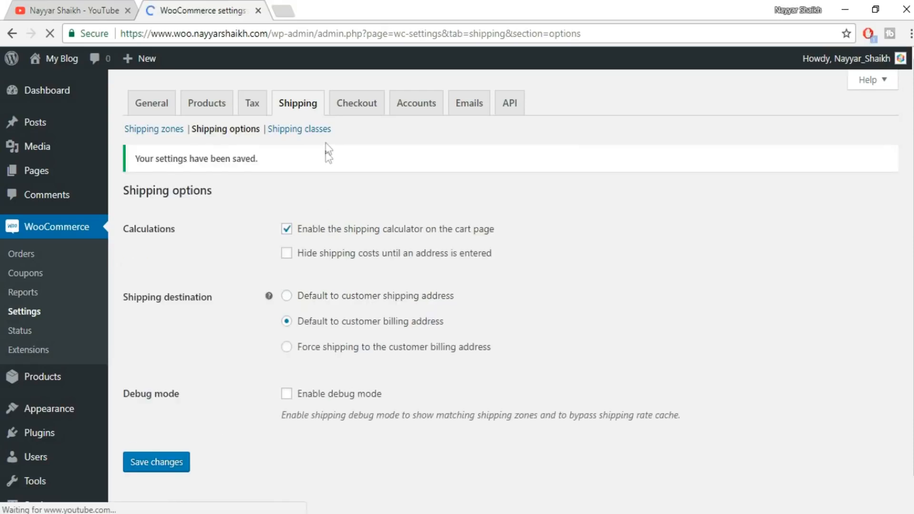
Add a new shipping class and name it Television.
left_click(313, 130)
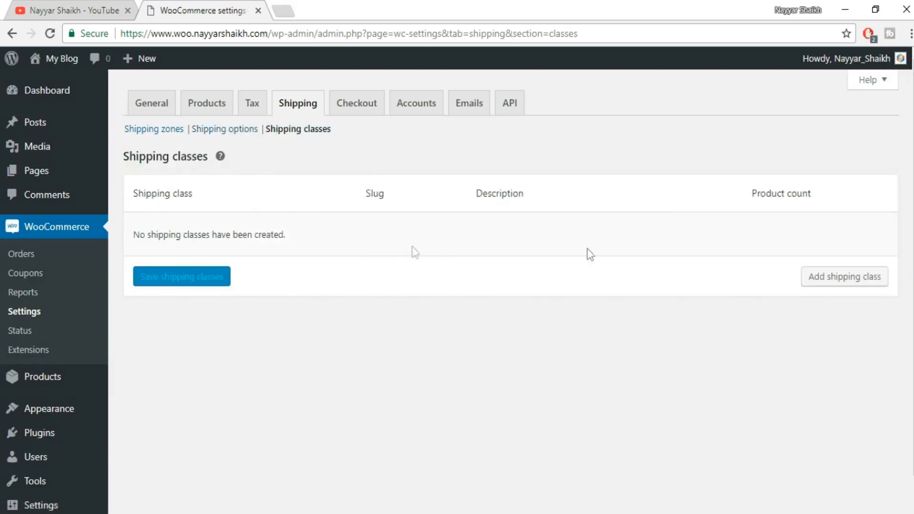
left_click(862, 283)
left_click(238, 231)
type("bulky")
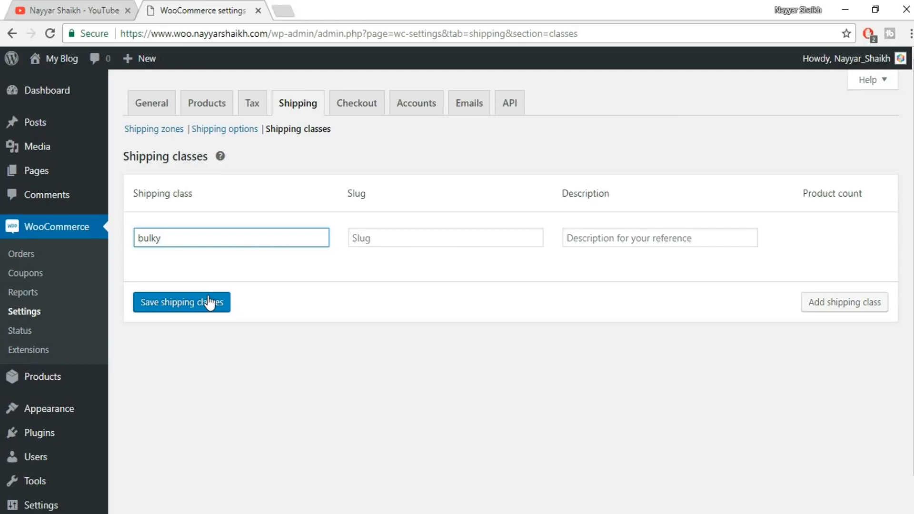
key("ctrl+a")
type("Television")
Give the Television class the slug television and the description "Shipping Cost for TV", and save the shipping classes.
left_click(459, 238)
type("tele")
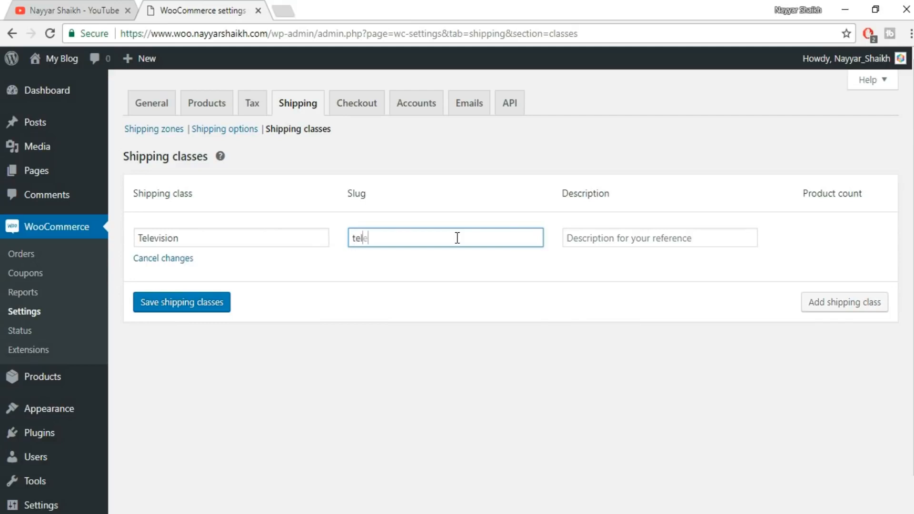
type("vision")
key("Tab")
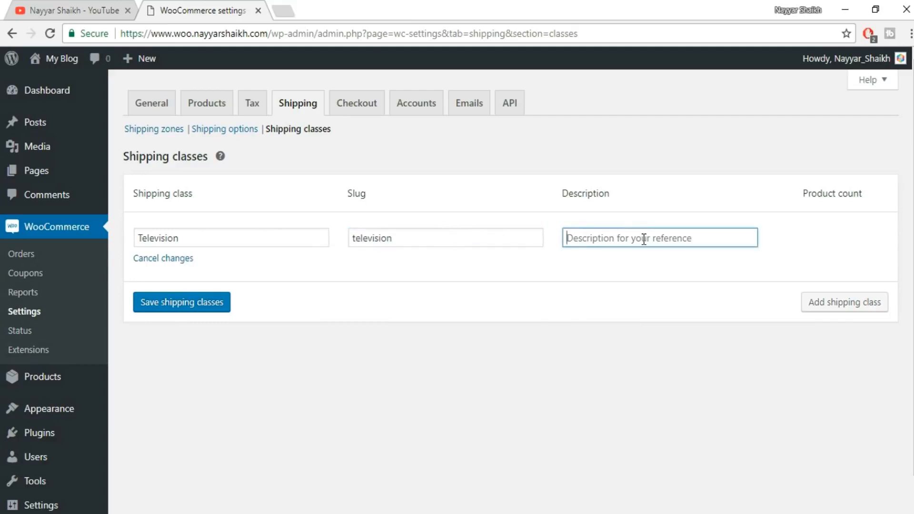
type("Sh")
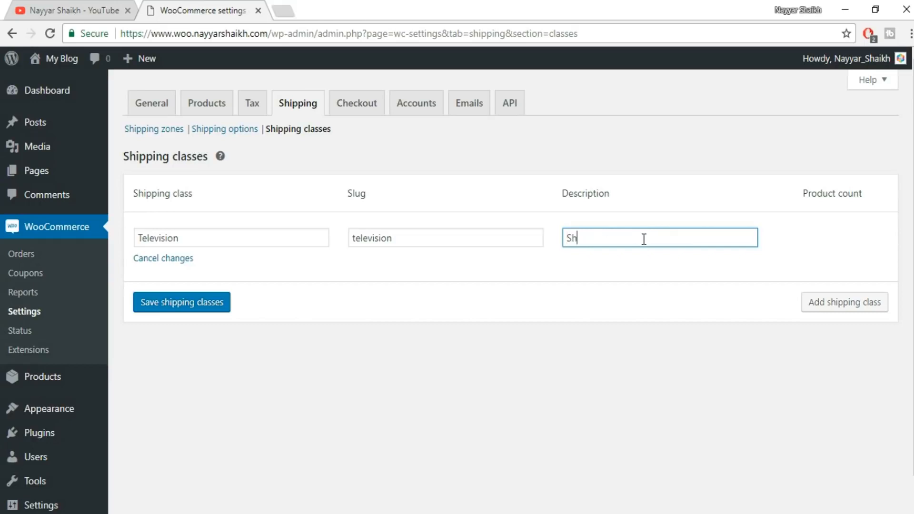
type("ipping Cost for TV")
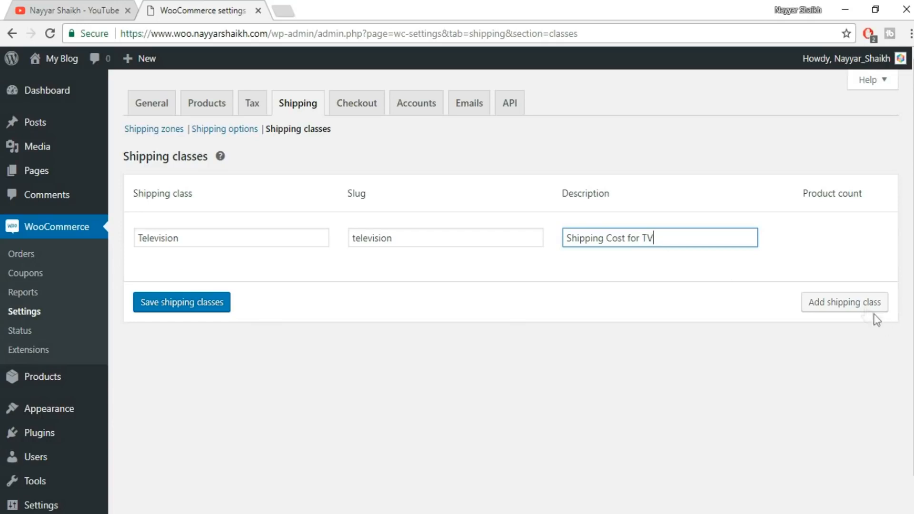
left_click(222, 307)
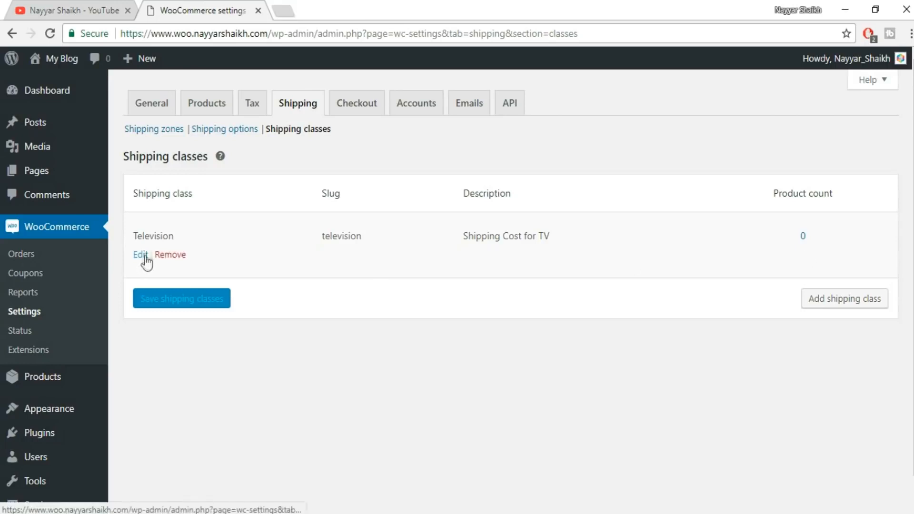
left_click(142, 258)
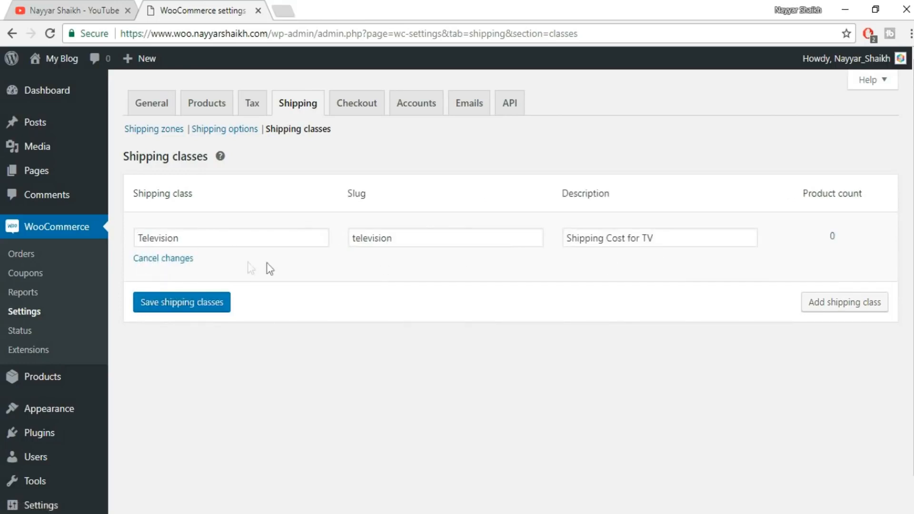
left_click(175, 307)
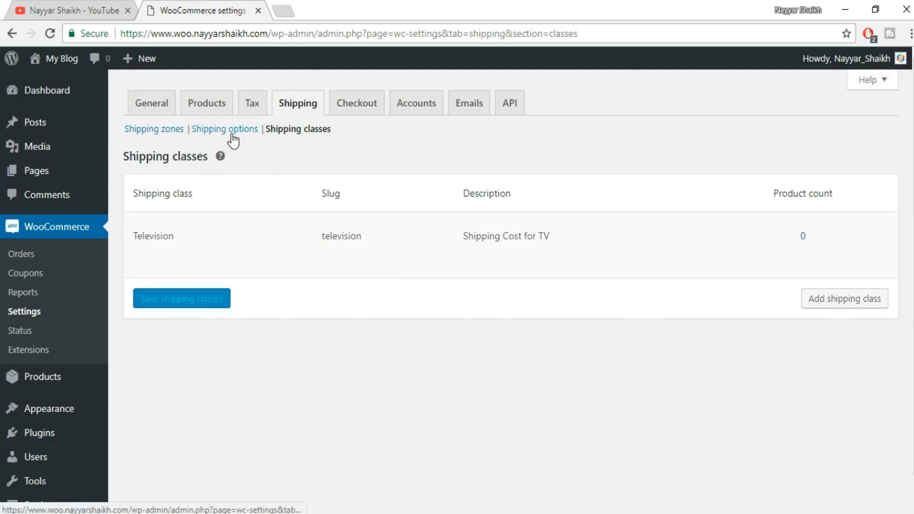
Open the flat rate method's settings in the INDIA shipping zone.
left_click(164, 127)
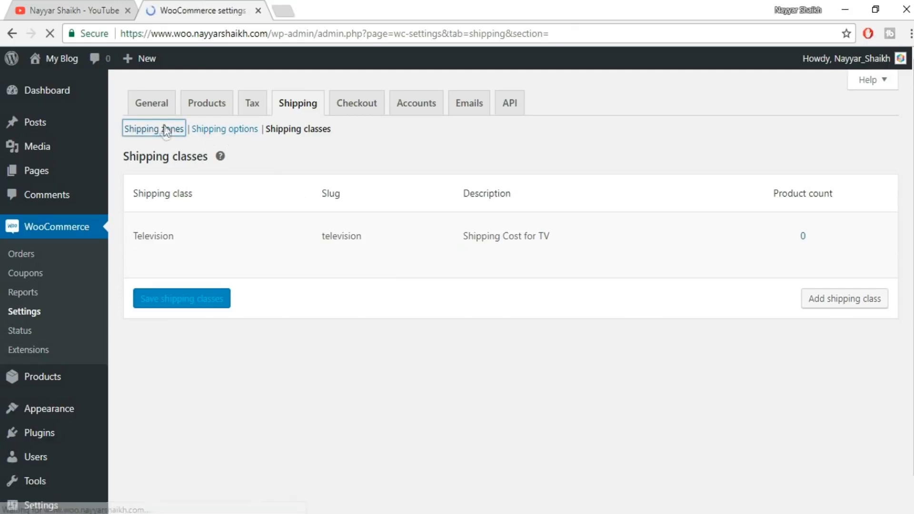
scroll(515, 238, "down", 1)
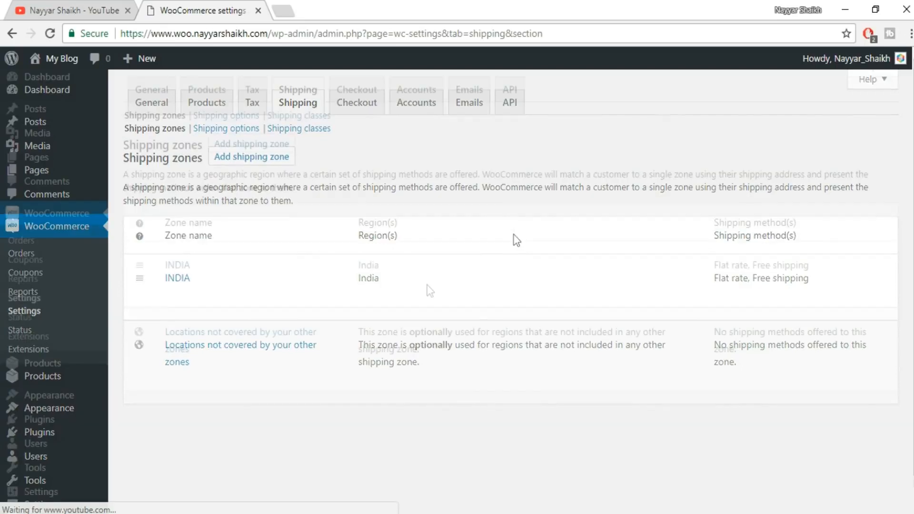
left_click(173, 266)
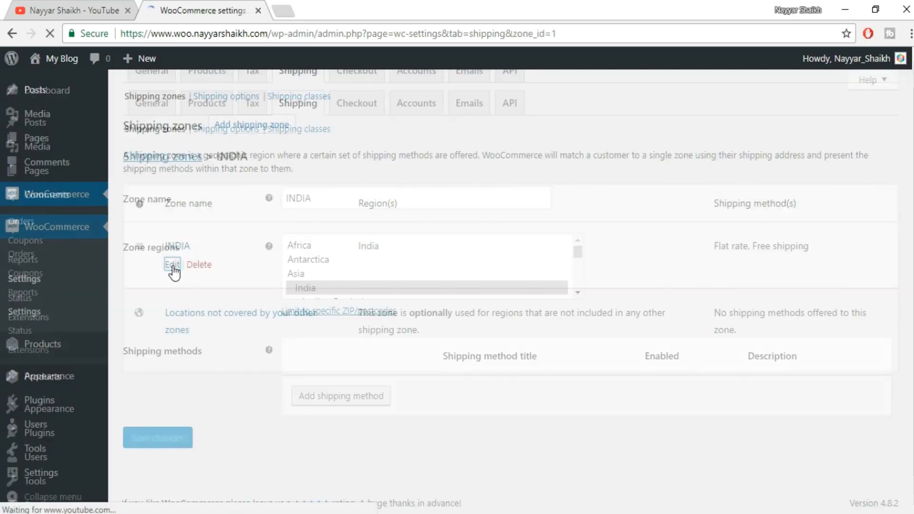
scroll(786, 268, "down", 3)
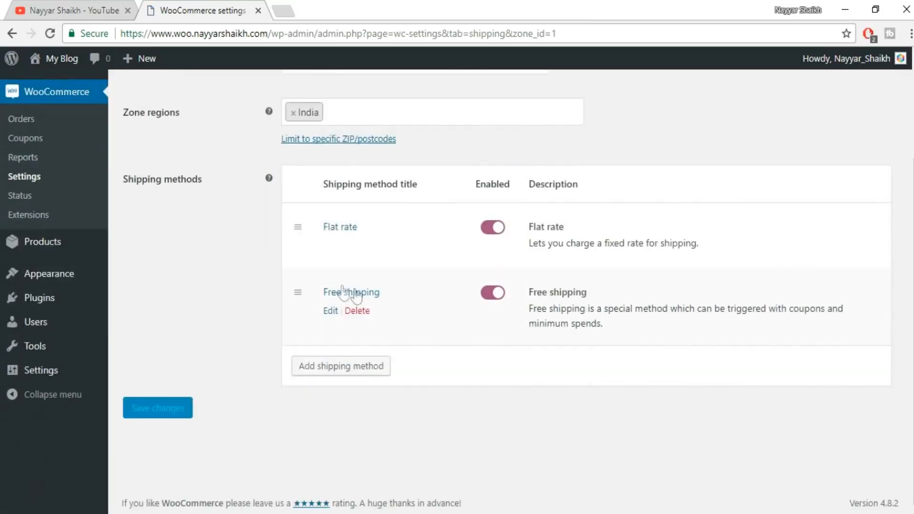
left_click(329, 247)
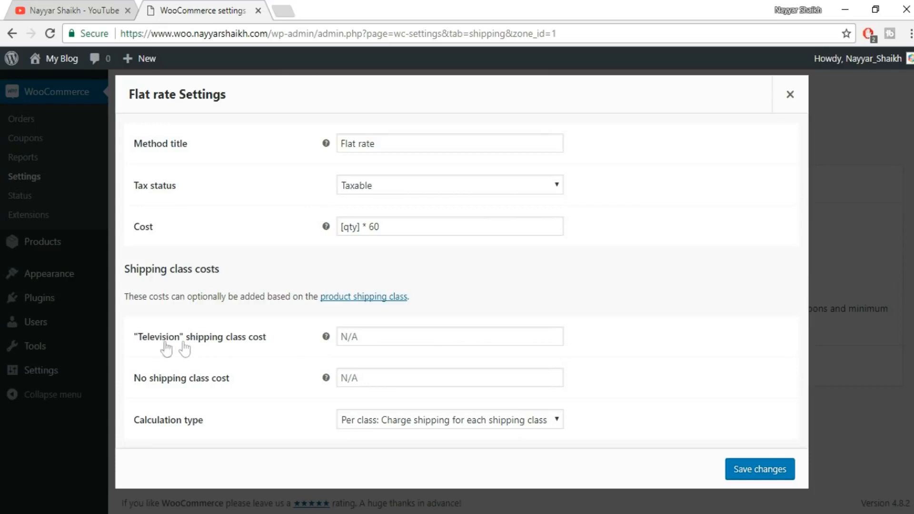
Set the "Television" shipping class cost of the flat rate method to [qty] * 500.
left_click(370, 335)
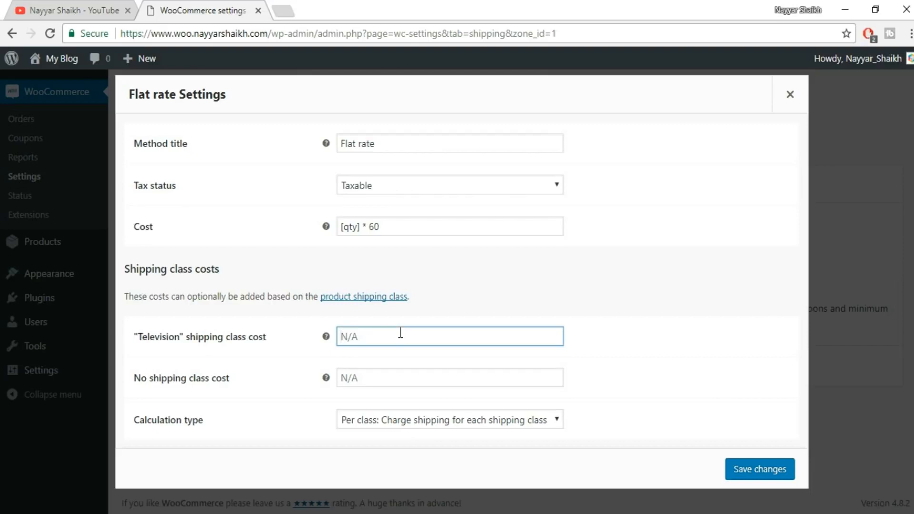
type("(")
key("BackSpace")
type("[qty] * 500")
Keep the calculation type at charging shipping for each shipping class individually and save the flat rate settings.
left_click(525, 424)
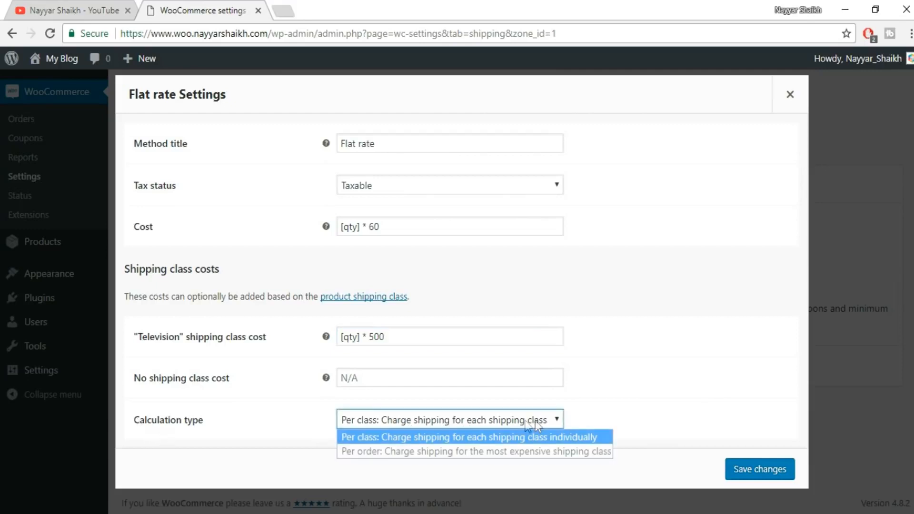
left_click(688, 451)
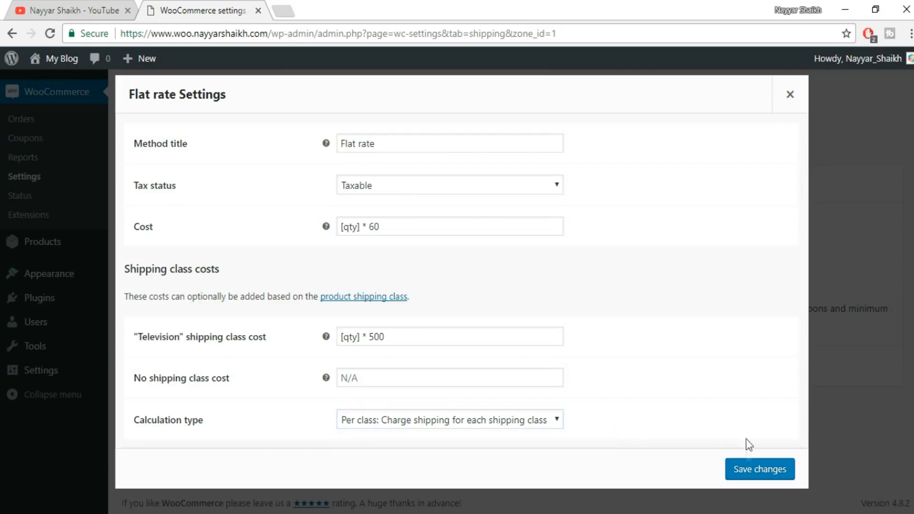
left_click(750, 470)
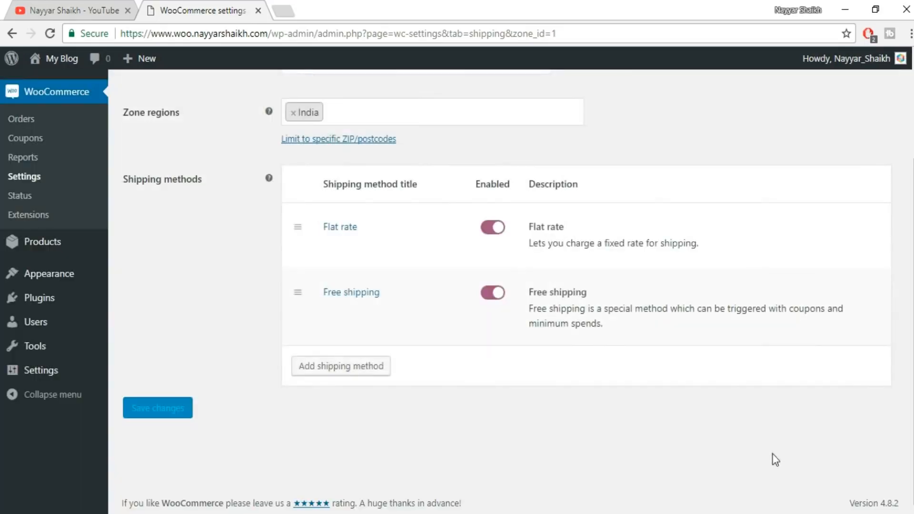
Open the WooCommerce checkout settings.
scroll(783, 441, "up", 3)
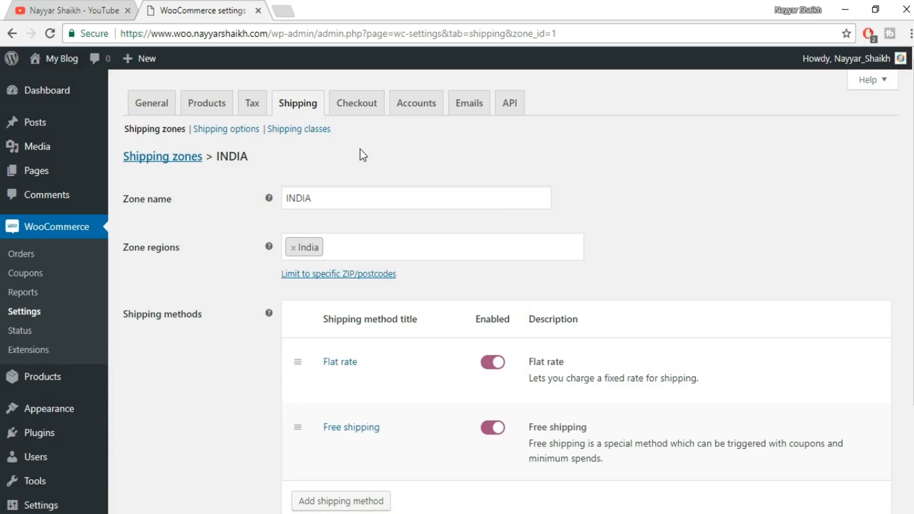
left_click(371, 104)
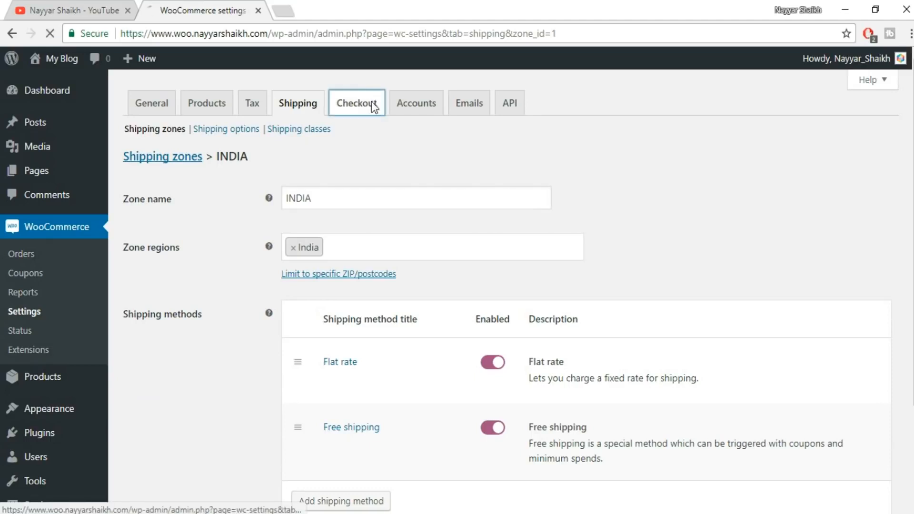
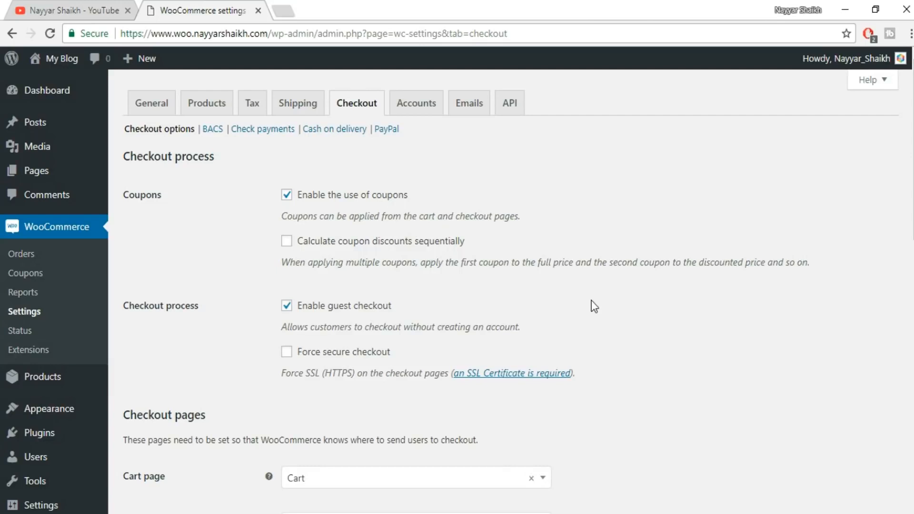
Turn on forced secure checkout and inspect the browser's secure connection details for the site.
scroll(586, 305, "down", 1)
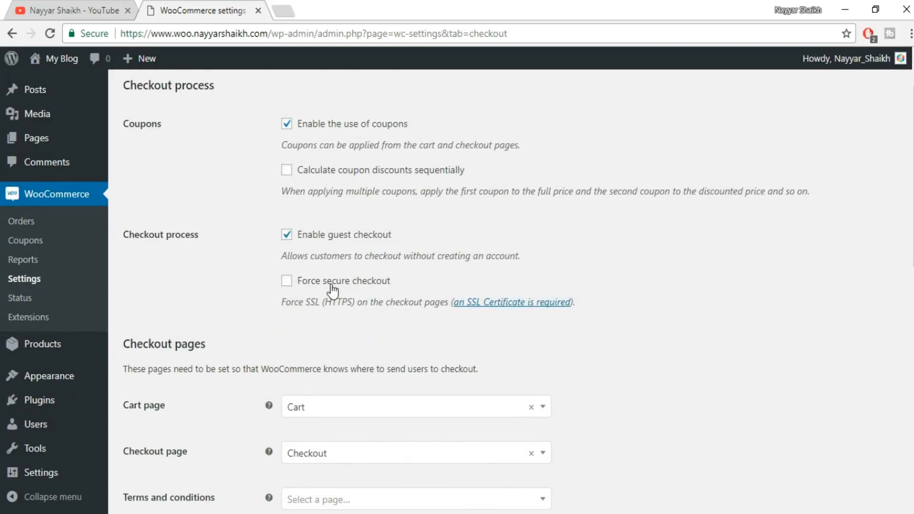
left_click(287, 281)
left_click(90, 36)
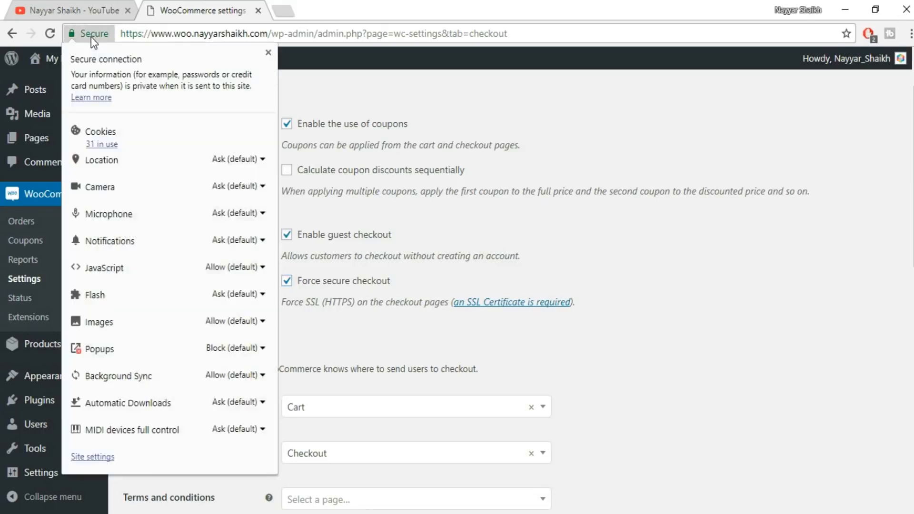
left_click(267, 53)
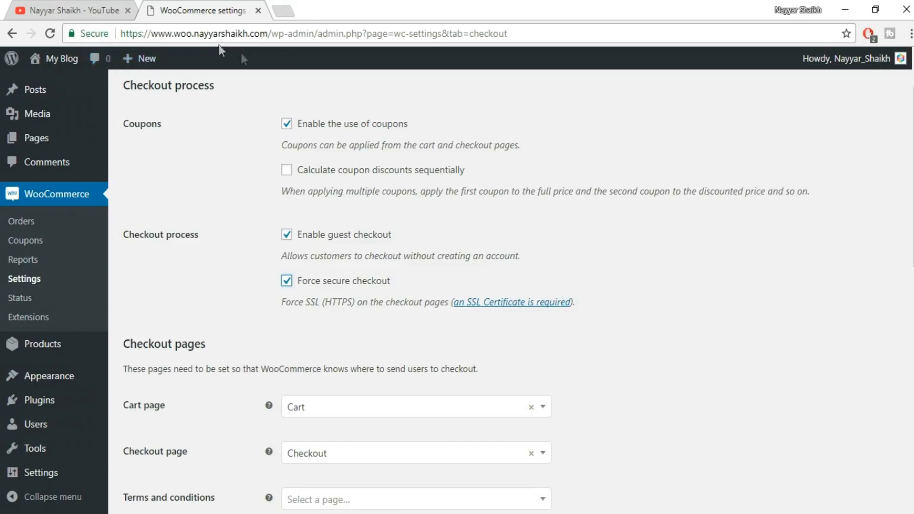
left_click(80, 36)
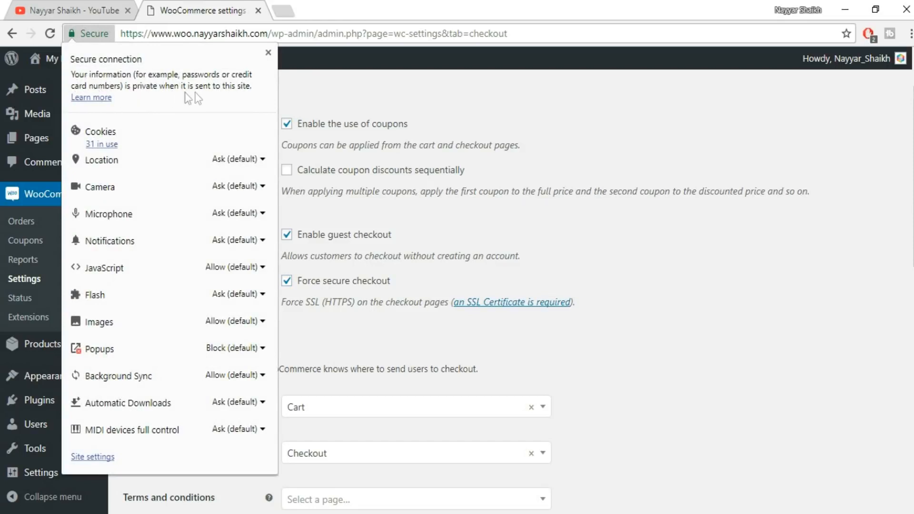
left_click(269, 52)
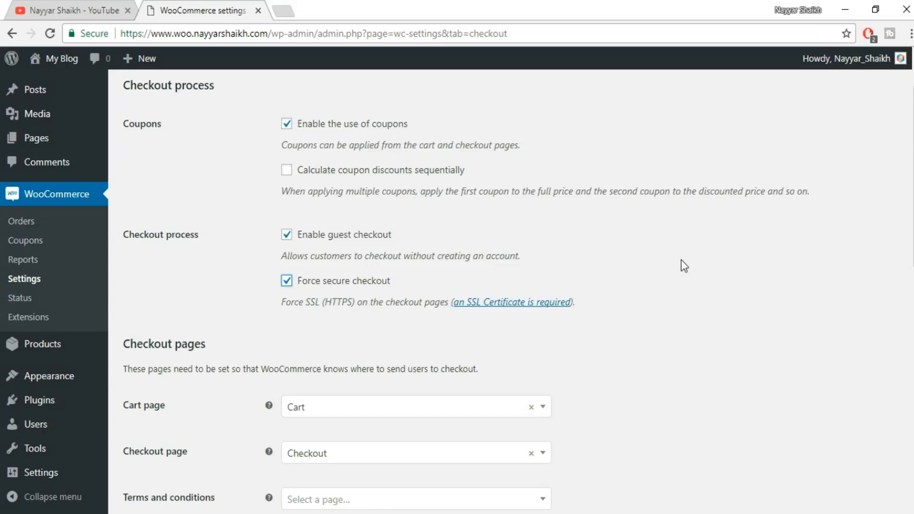
Leave the terms and conditions page unselected, keep the default checkout endpoints, and save the checkout options.
scroll(699, 261, "down", 1)
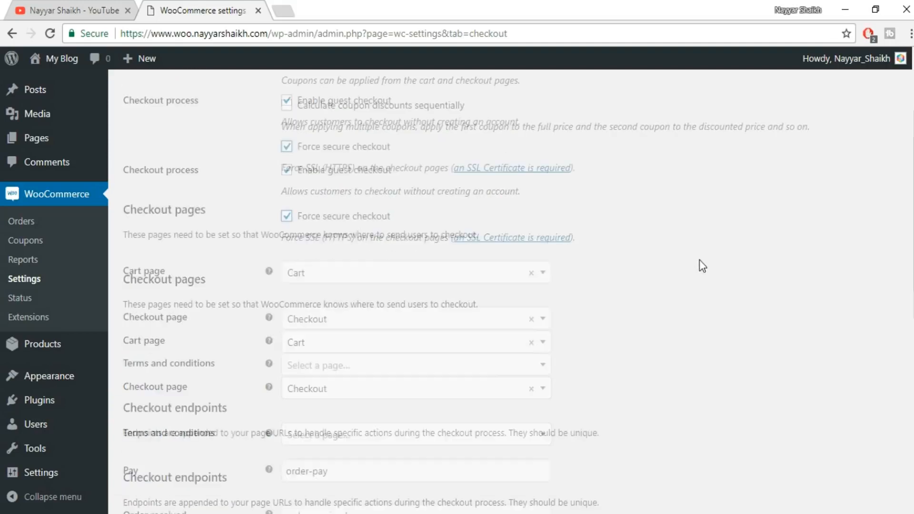
scroll(703, 266, "down", 3)
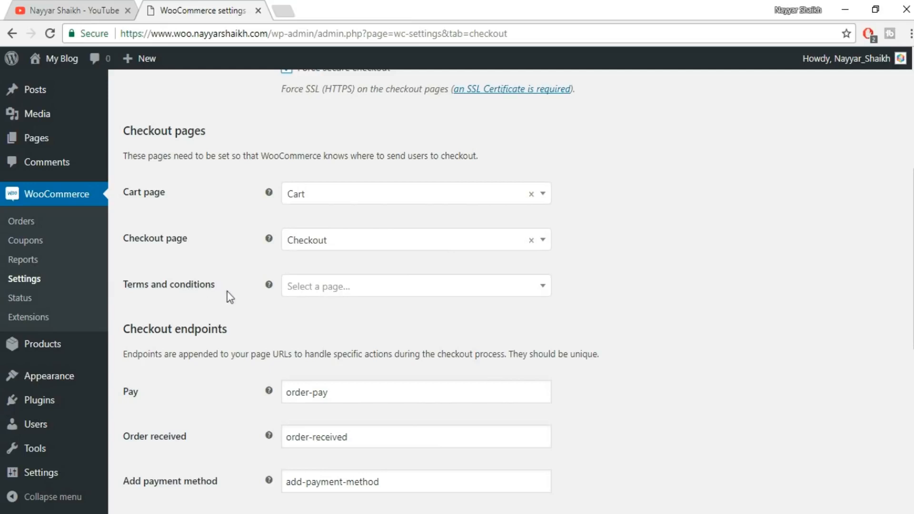
left_click(387, 288)
left_click(700, 271)
scroll(386, 347, "down", 4)
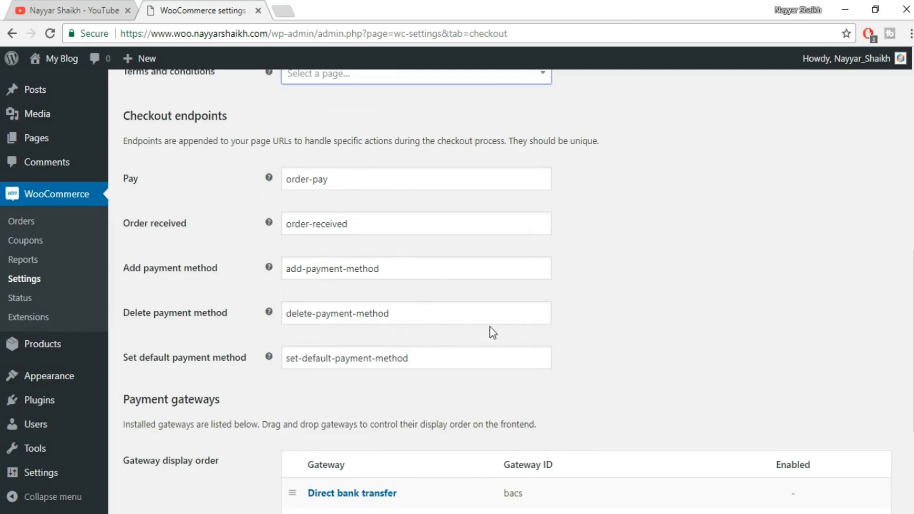
scroll(523, 262, "down", 4)
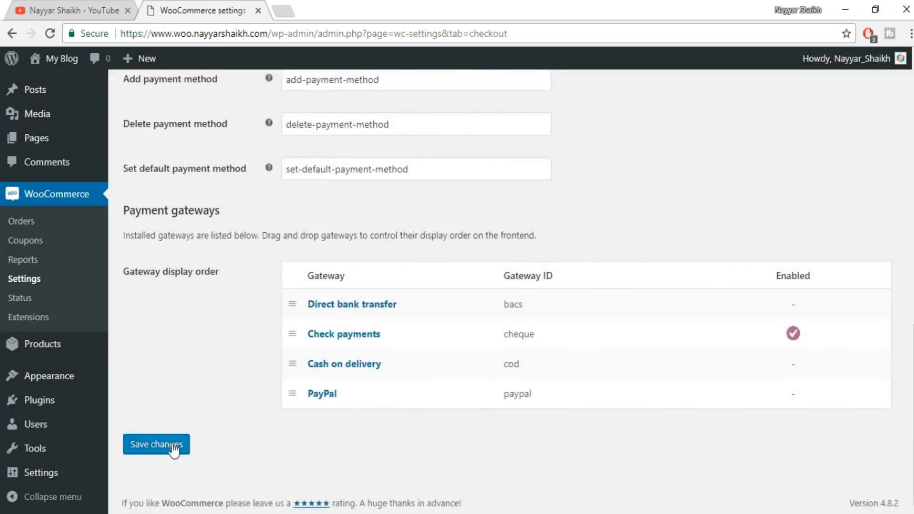
left_click(174, 445)
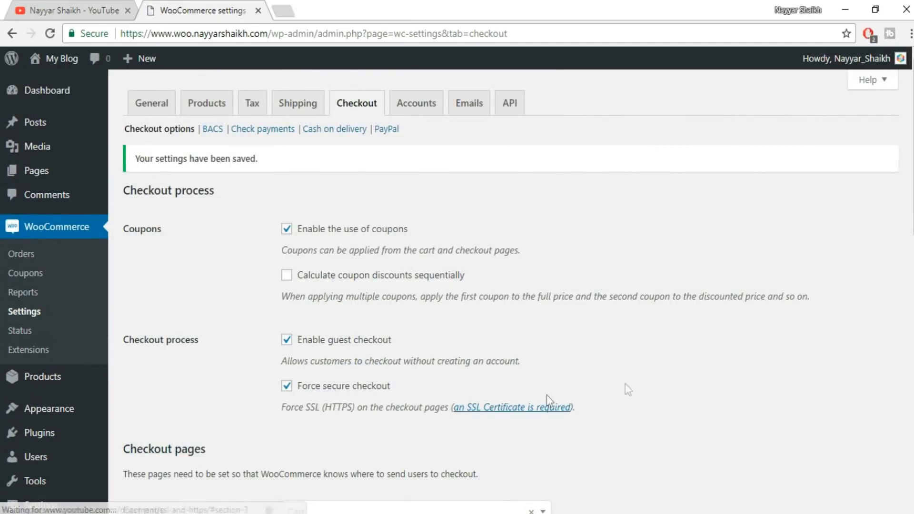
Disable the Check payments gateway and save its settings.
scroll(670, 390, "down", 1)
scroll(670, 389, "down", 14)
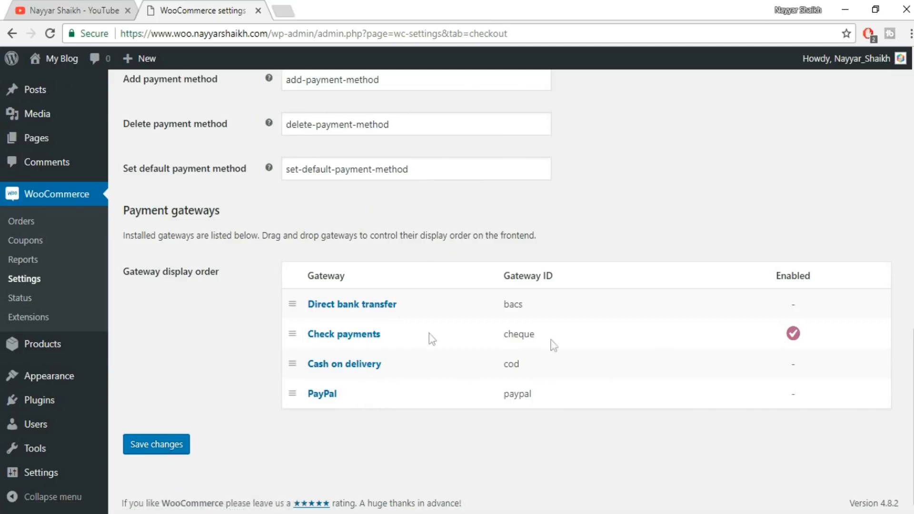
left_click(345, 337)
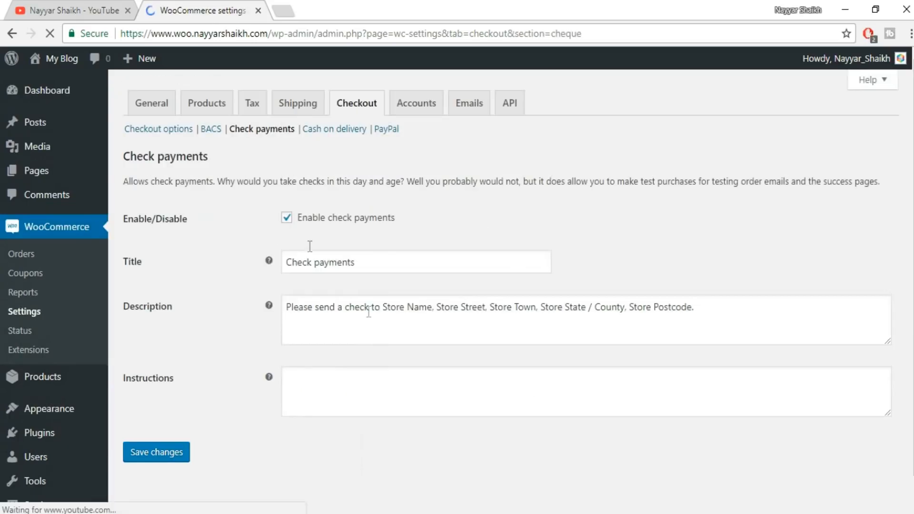
left_click(318, 225)
left_click(167, 453)
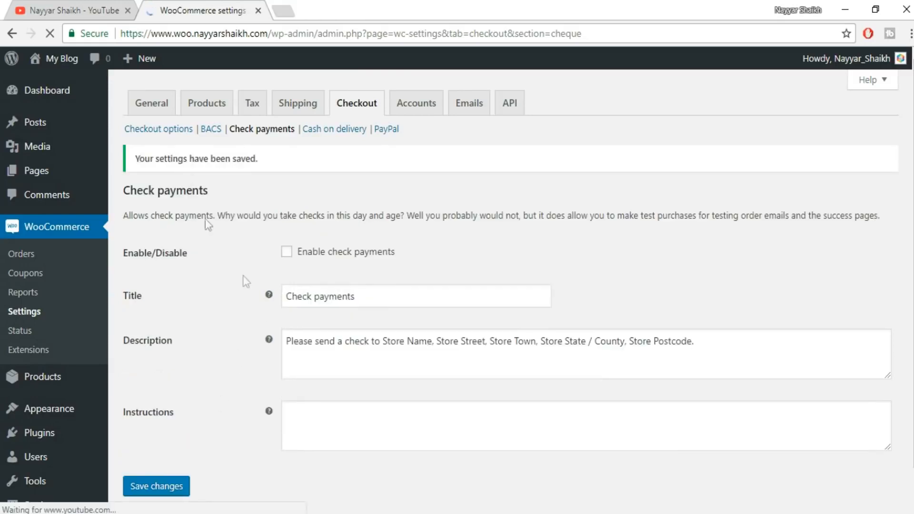
Go back to the checkout options, open the PayPal gateway's settings, and enable PayPal Standard.
left_click(163, 131)
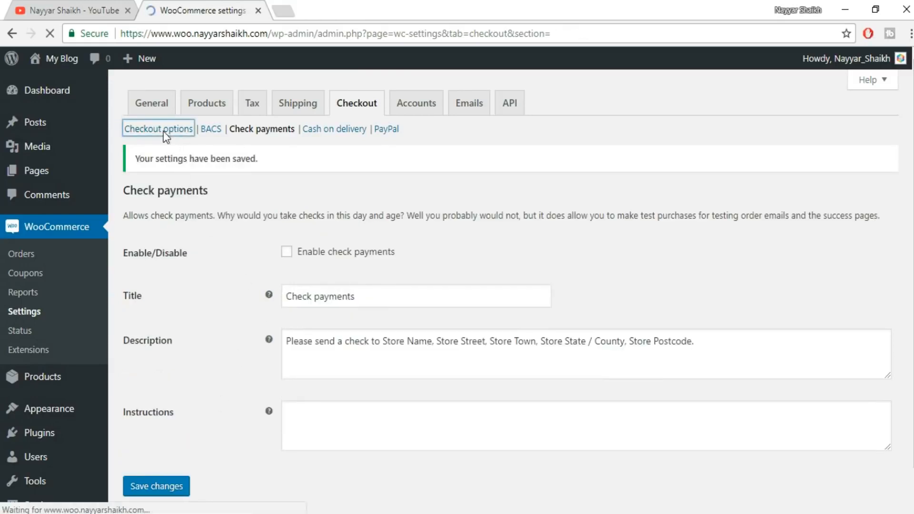
scroll(769, 377, "down", 4)
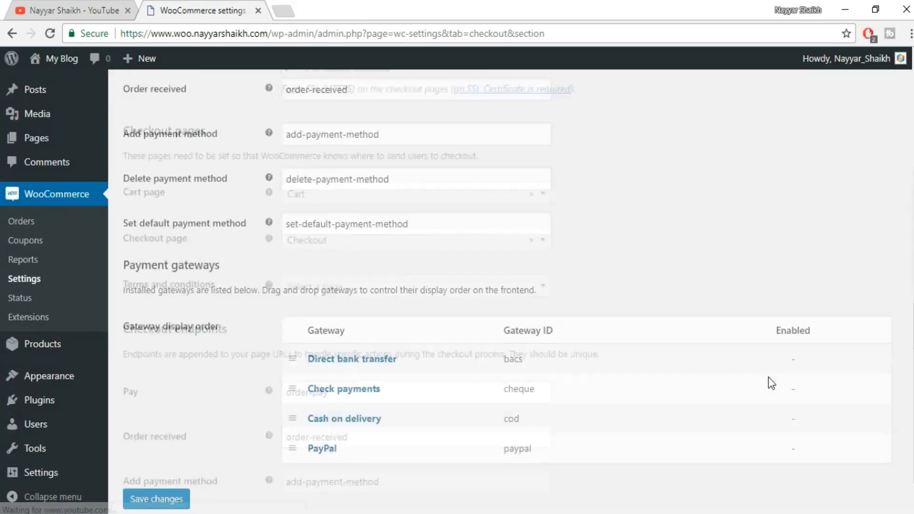
scroll(769, 377, "down", 5)
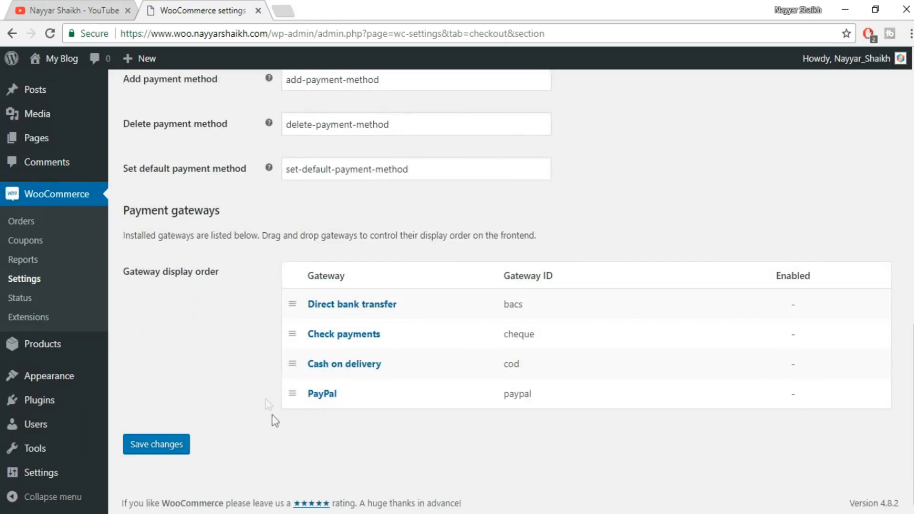
left_click(324, 396)
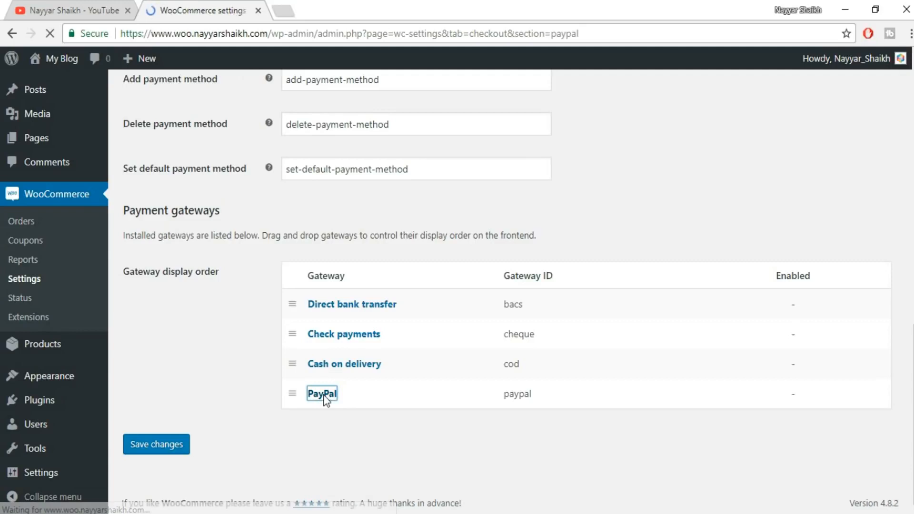
scroll(333, 190, "down", 1)
left_click(328, 166)
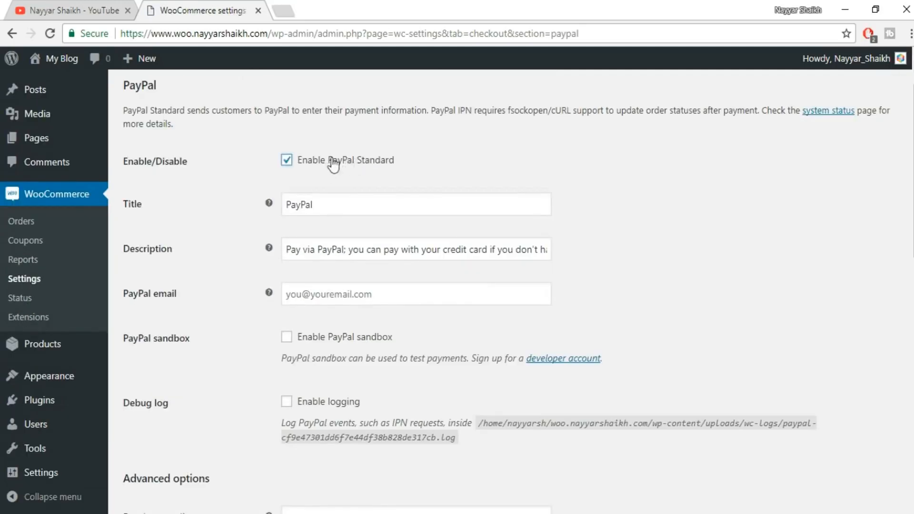
Fill in the PayPal email with the store owner's saved email address.
scroll(656, 164, "down", 1)
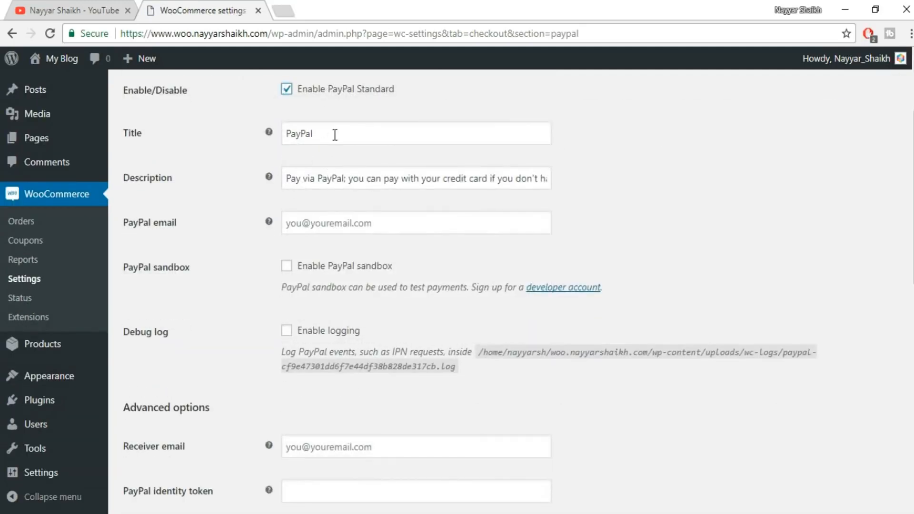
left_click(315, 216)
type("re")
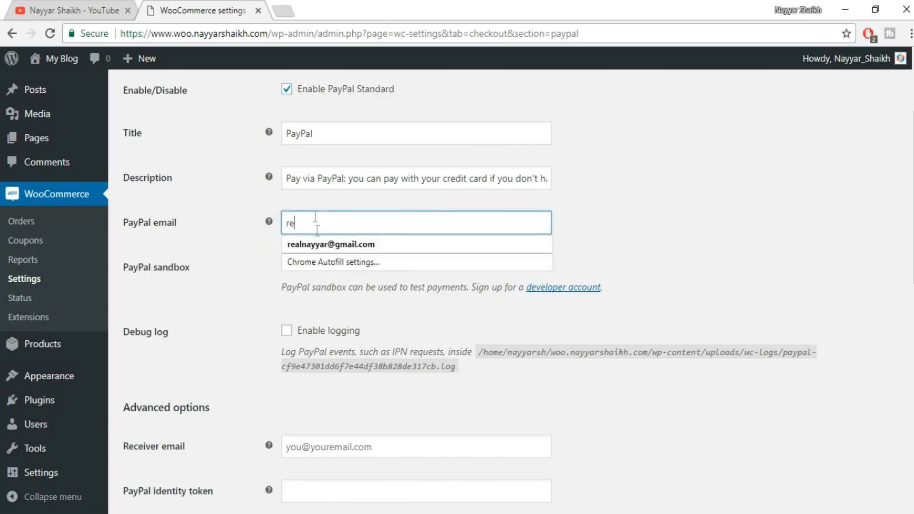
left_click(319, 242)
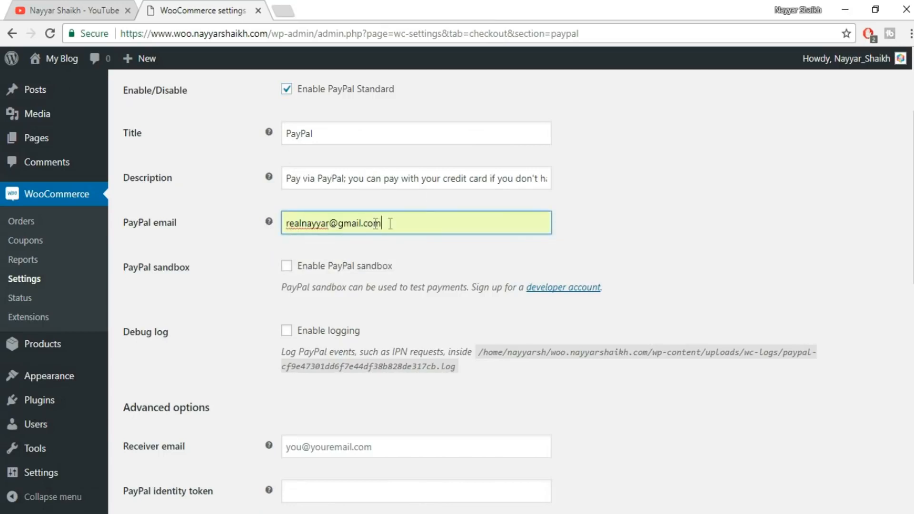
Leave the optional PayPal settings as they are, open paypal.com in a new tab, and log in with the saved account credentials.
scroll(581, 228, "down", 1)
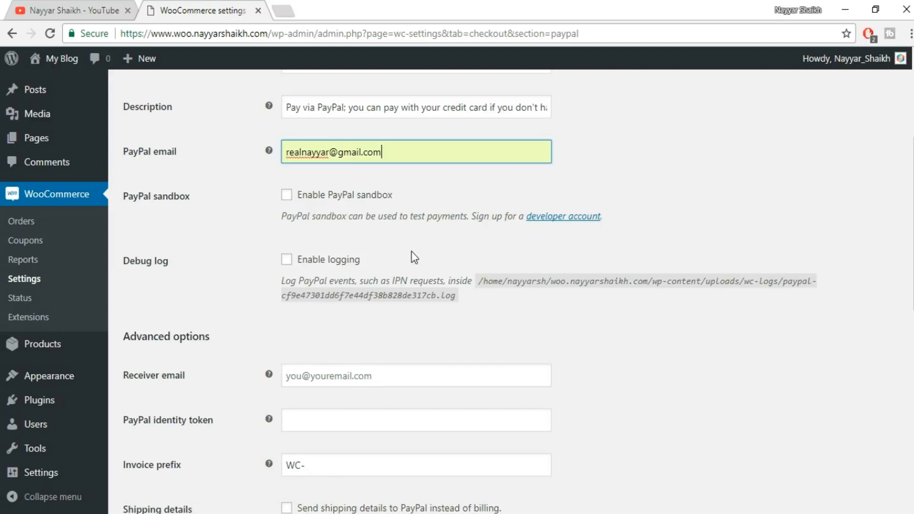
scroll(850, 307, "down", 3)
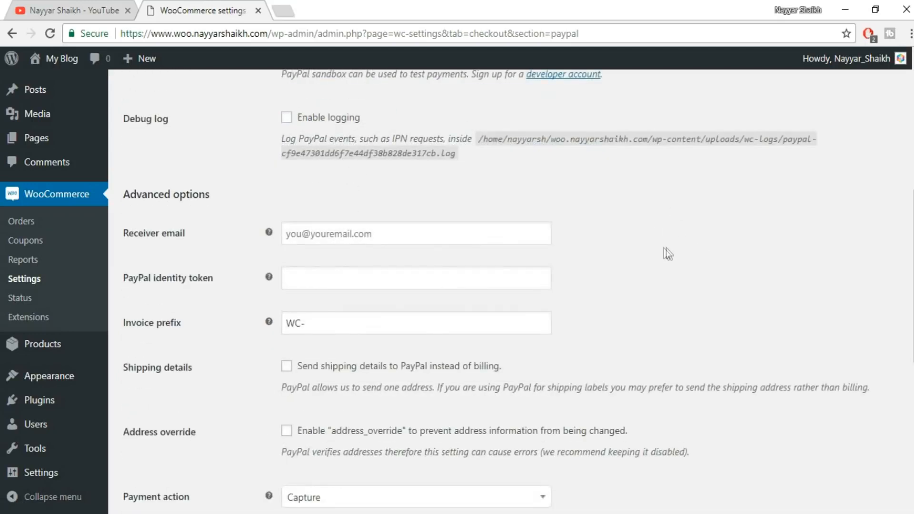
scroll(667, 247, "down", 2)
scroll(445, 264, "down", 6)
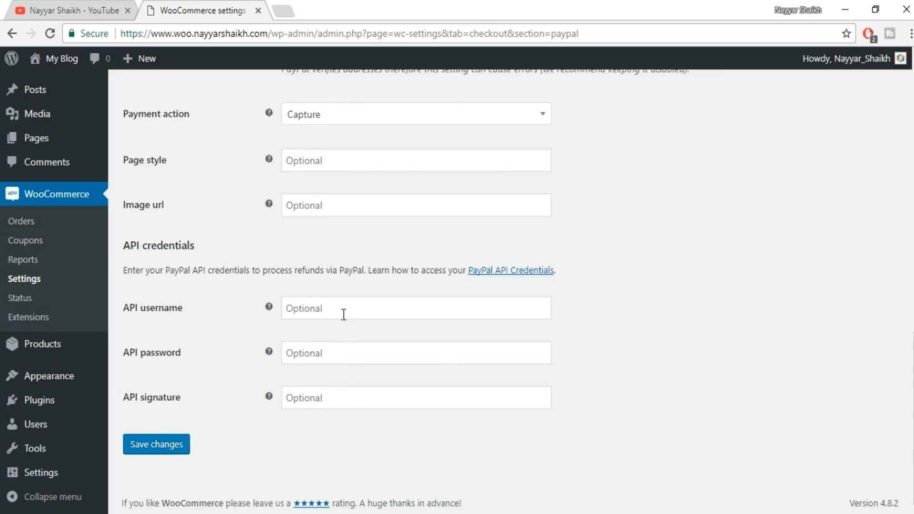
left_click(284, 11)
type("pa")
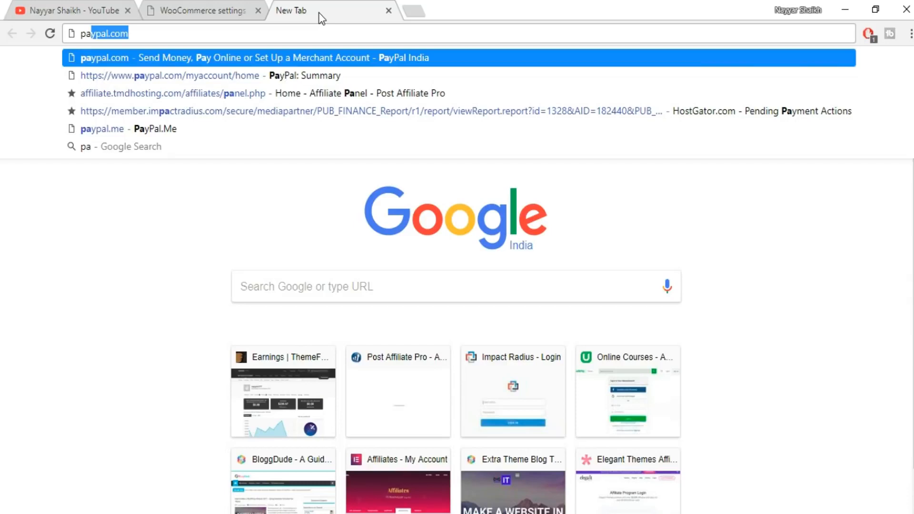
key("Return")
left_click(739, 72)
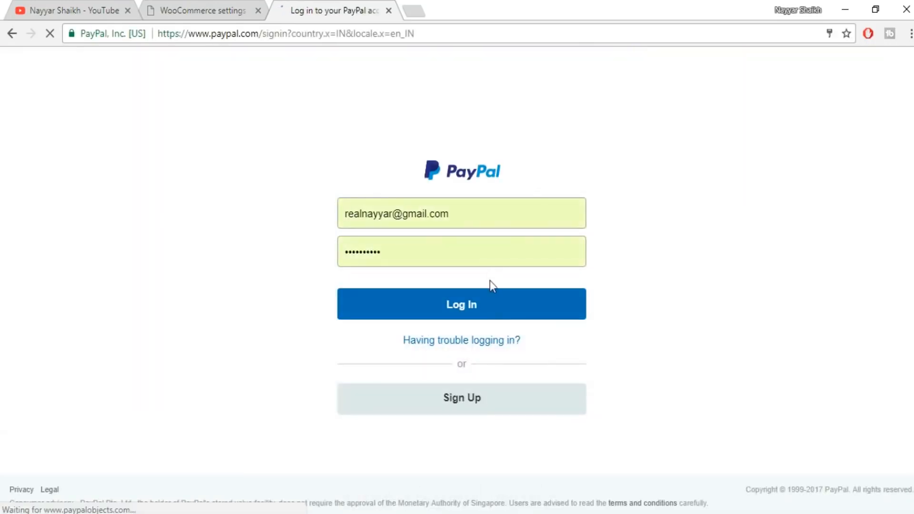
left_click(492, 305)
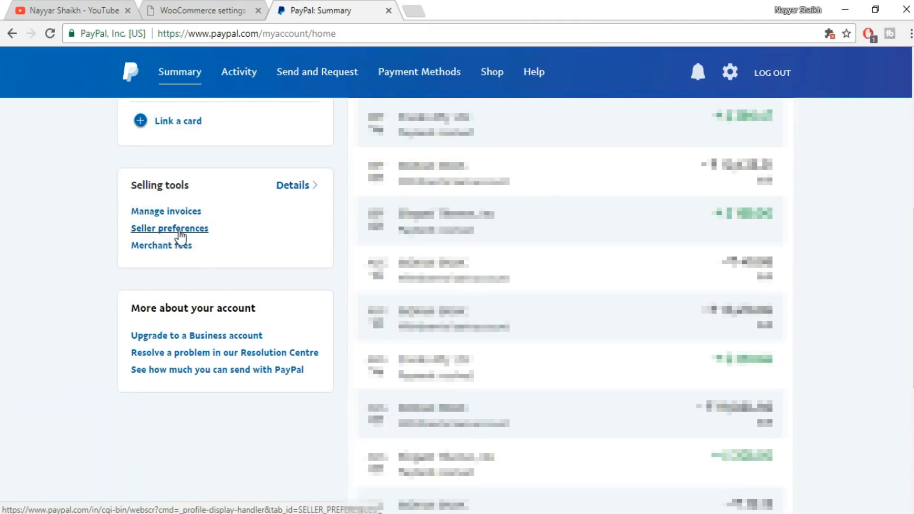
Open API access in PayPal's seller preferences and request to view the API signature under Option 2.
left_click(179, 231)
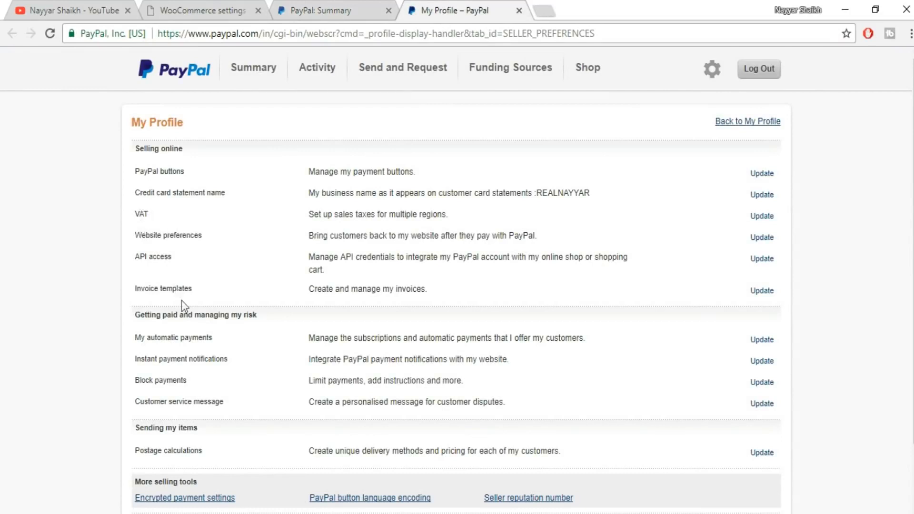
left_click_drag(135, 259, 200, 260)
left_click(766, 262)
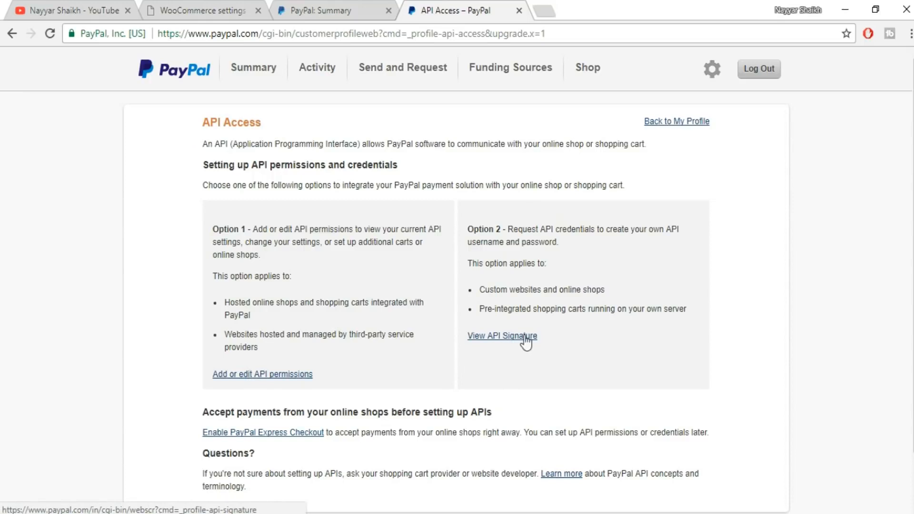
left_click_drag(470, 230, 501, 230)
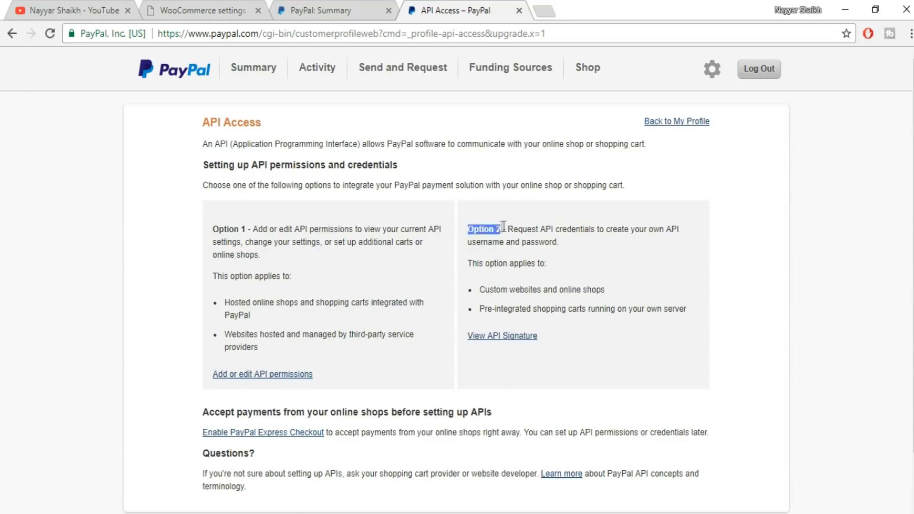
left_click(509, 338)
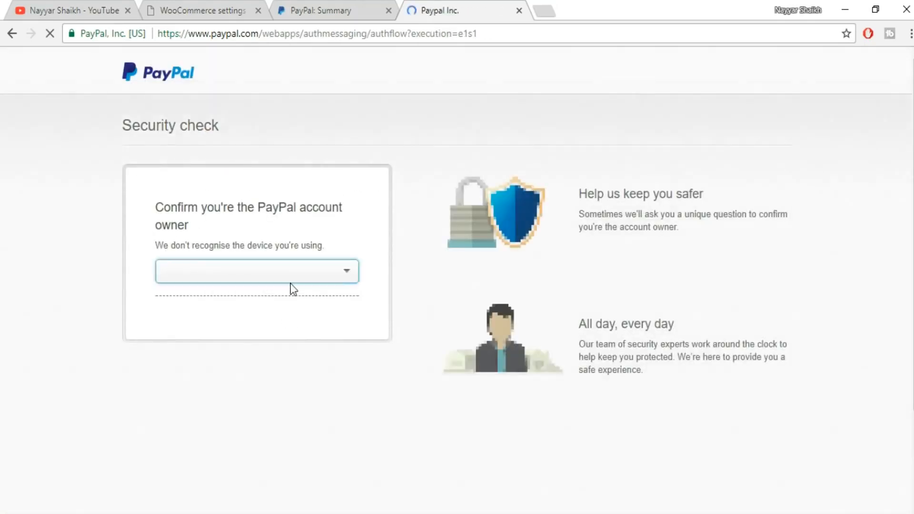
Look at the account owner confirmation methods in PayPal's security check and return to the WooCommerce PayPal settings.
left_click(321, 274)
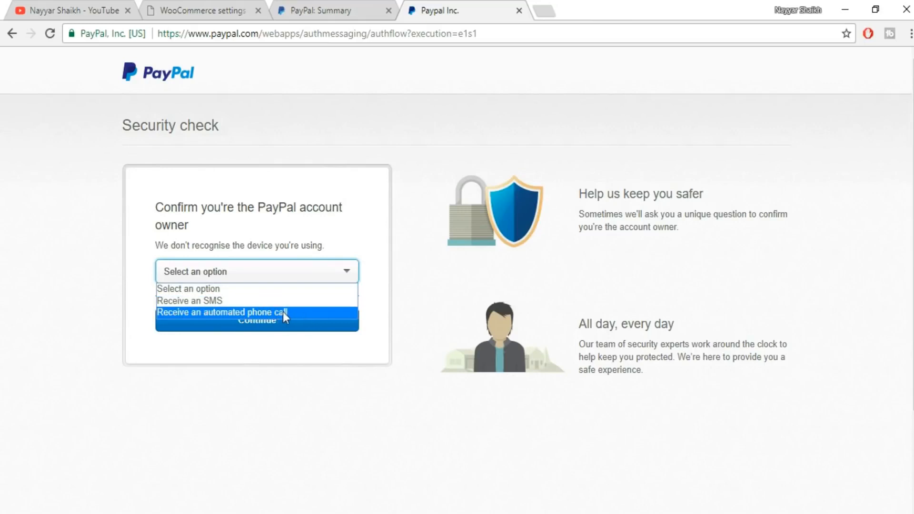
left_click(391, 287)
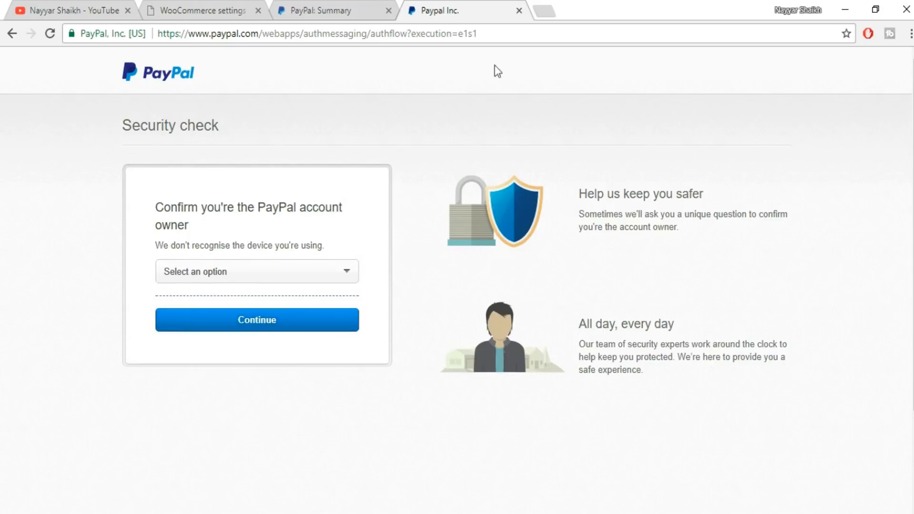
left_click(202, 10)
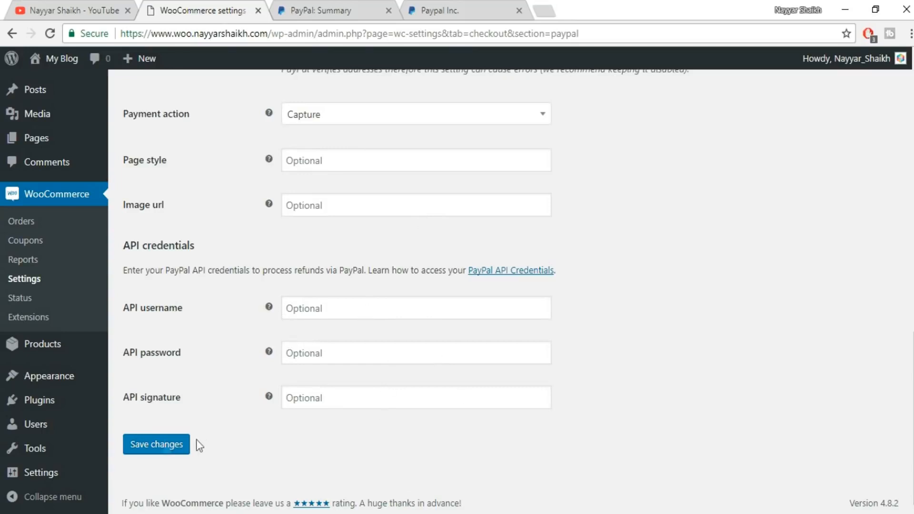
Save the PayPal gateway settings and close the browser tab with PayPal's security check.
left_click(166, 451)
left_click(519, 12)
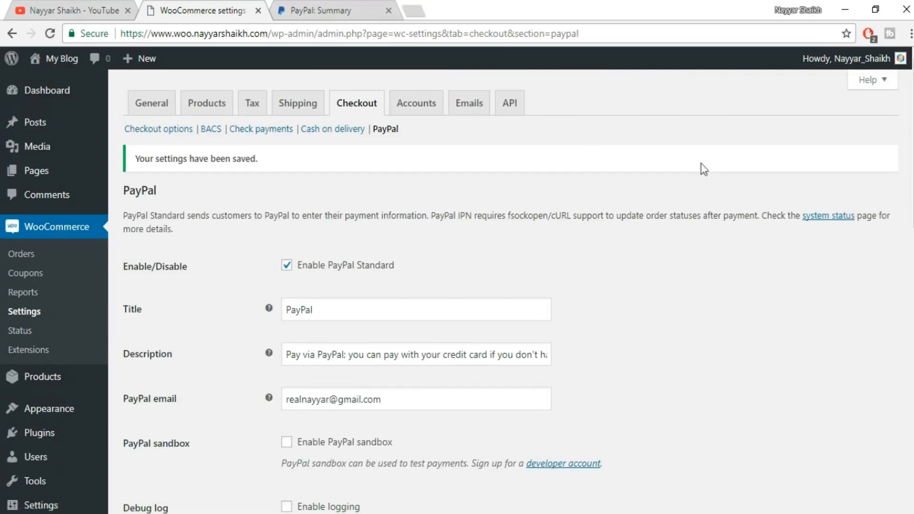
scroll(700, 261, "down", 15)
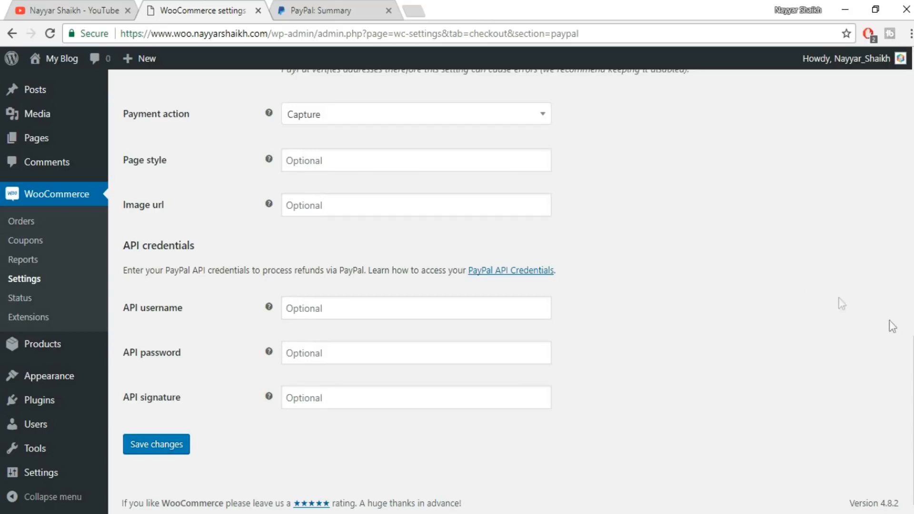
left_click_drag(913, 415, 913, 153)
scroll(625, 245, "up", 1)
Review the general checkout options, from the coupon and checkout process settings down to the payment gateway display order.
left_click(143, 130)
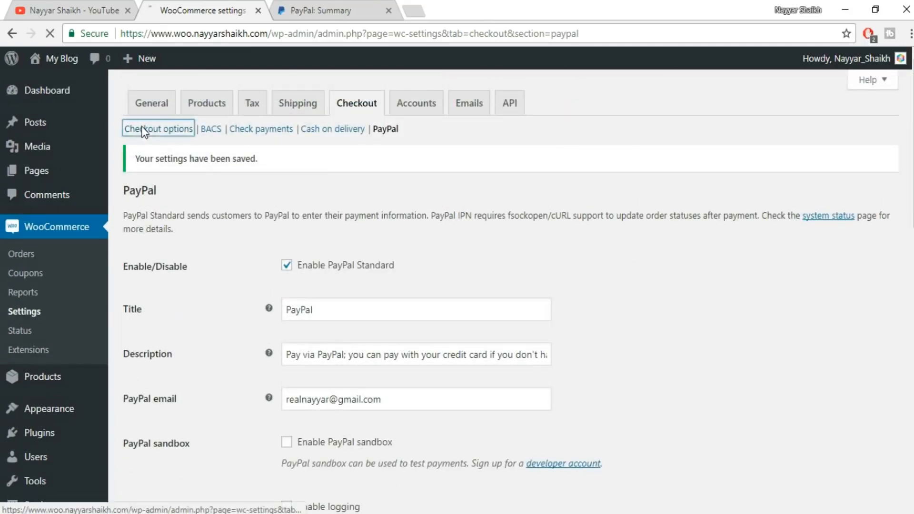
scroll(701, 295, "down", 10)
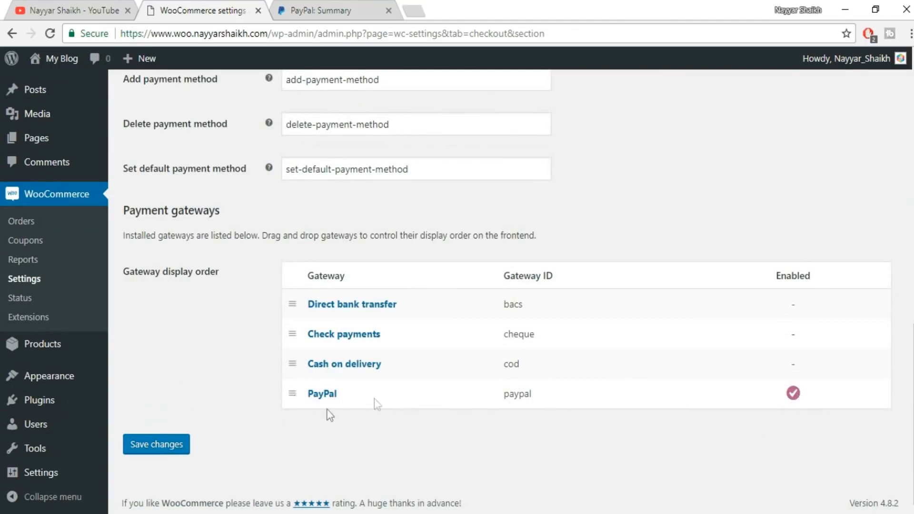
scroll(416, 409, "up", 1)
scroll(416, 412, "up", 10)
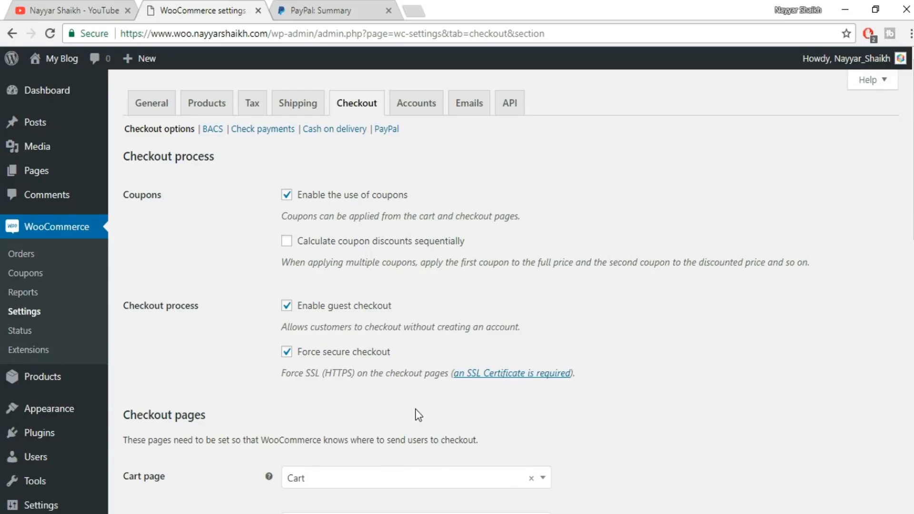
scroll(822, 423, "down", 12)
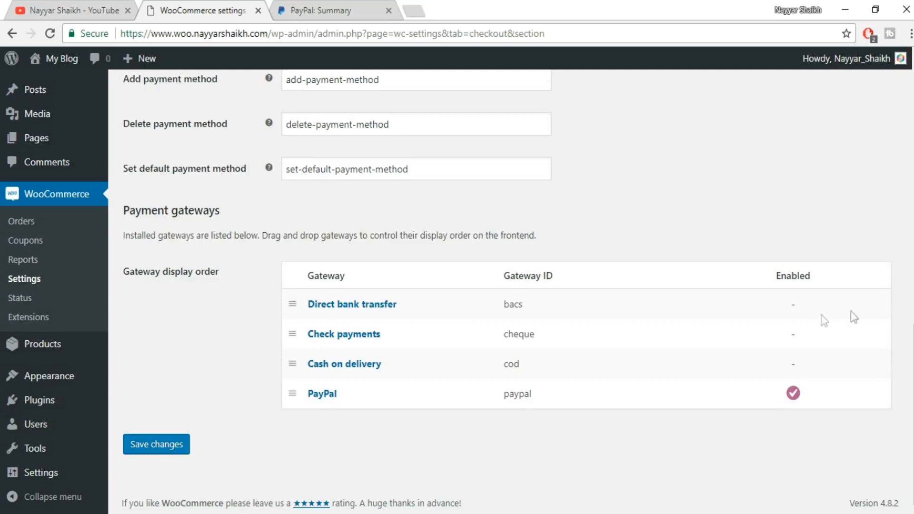
scroll(458, 285, "up", 15)
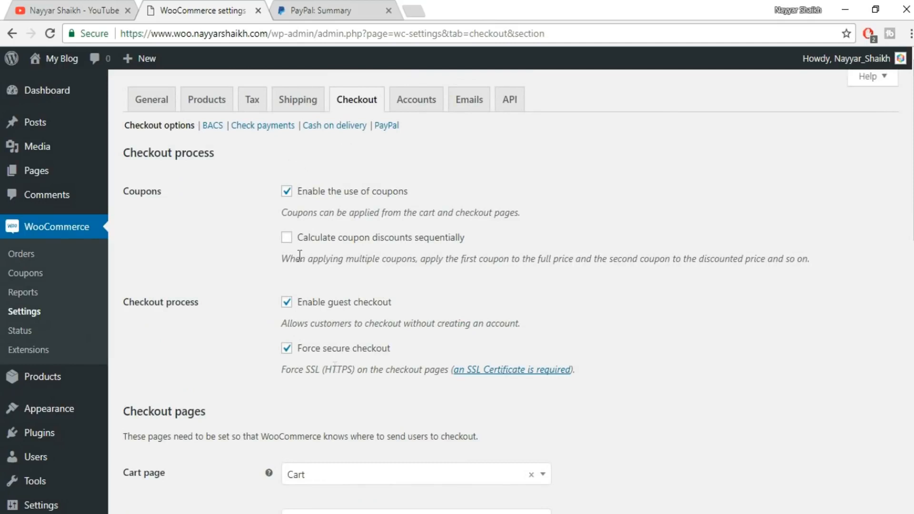
scroll(281, 257, "down", 15)
scroll(307, 428, "up", 15)
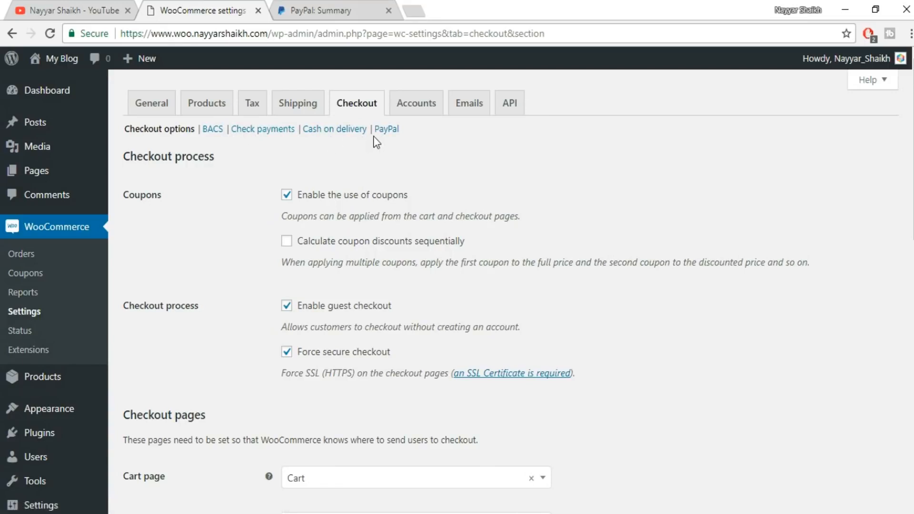
In the account settings, choose My account as the account page and enable customer registration on the "My account" page.
left_click(426, 112)
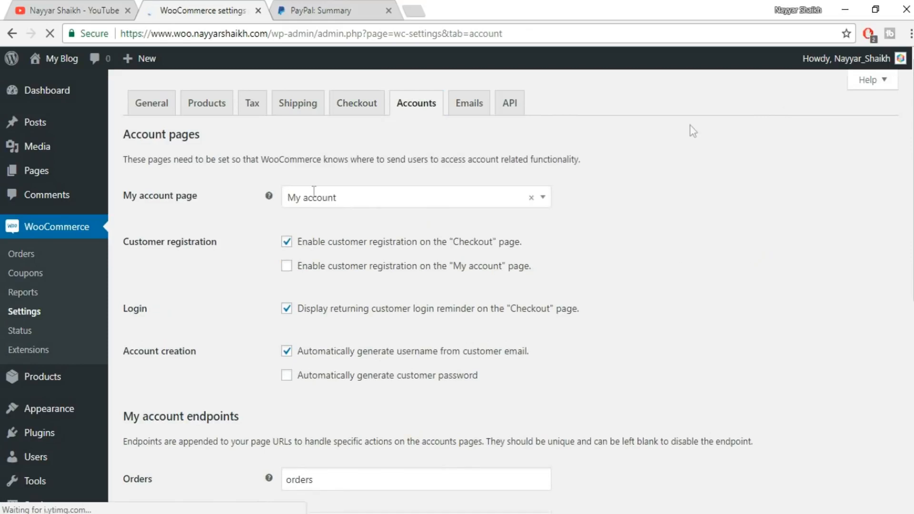
left_click(391, 202)
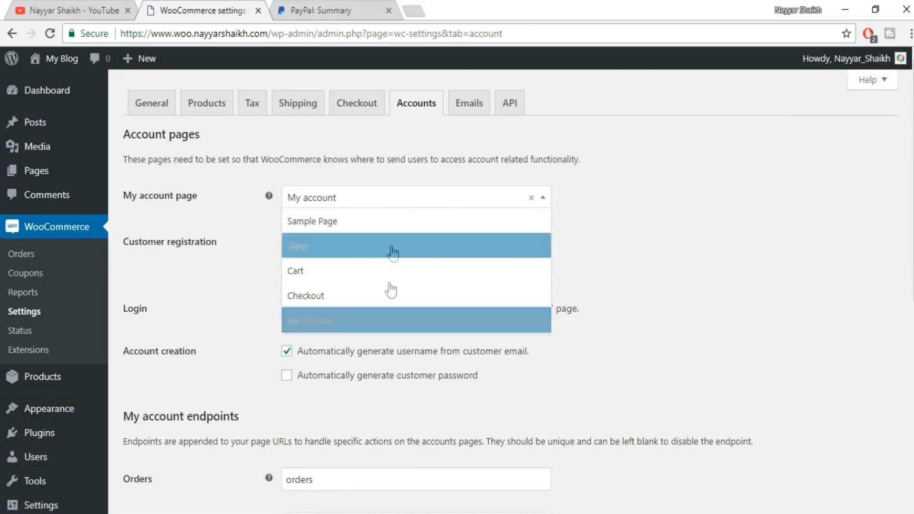
left_click(377, 318)
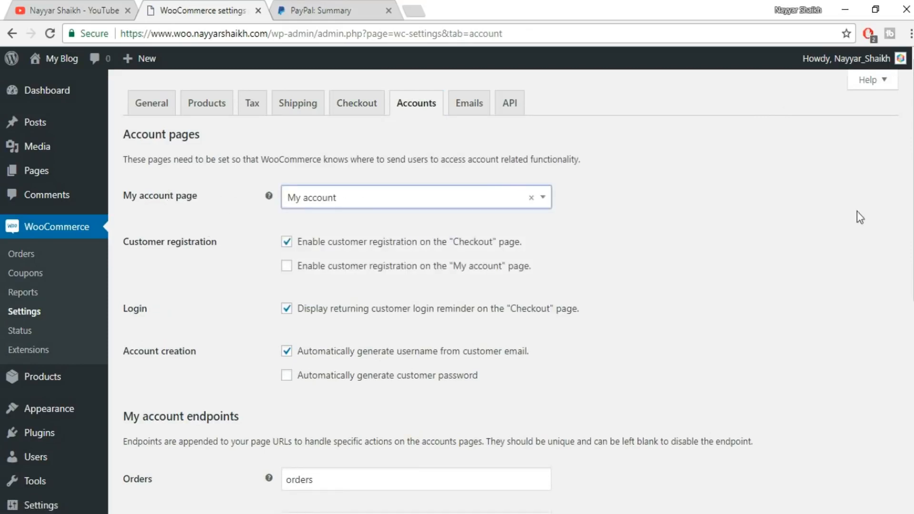
scroll(857, 211, "down", 1)
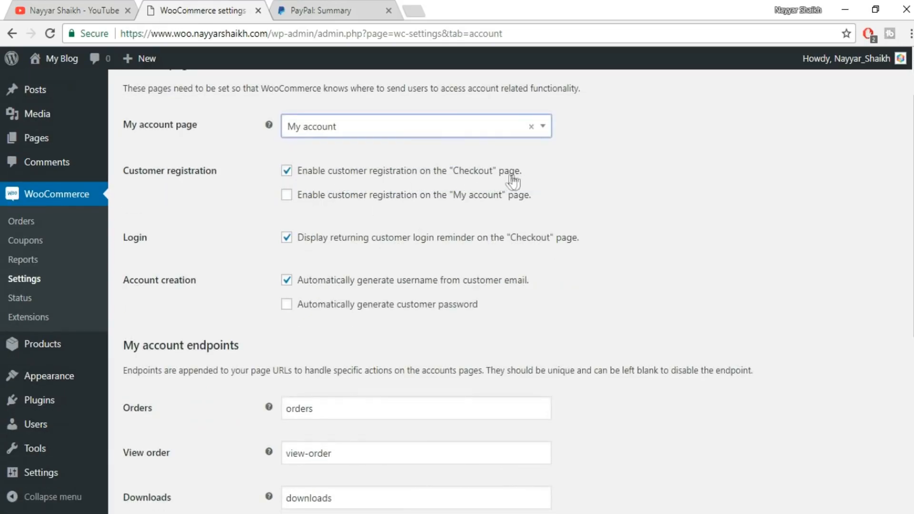
left_click(344, 206)
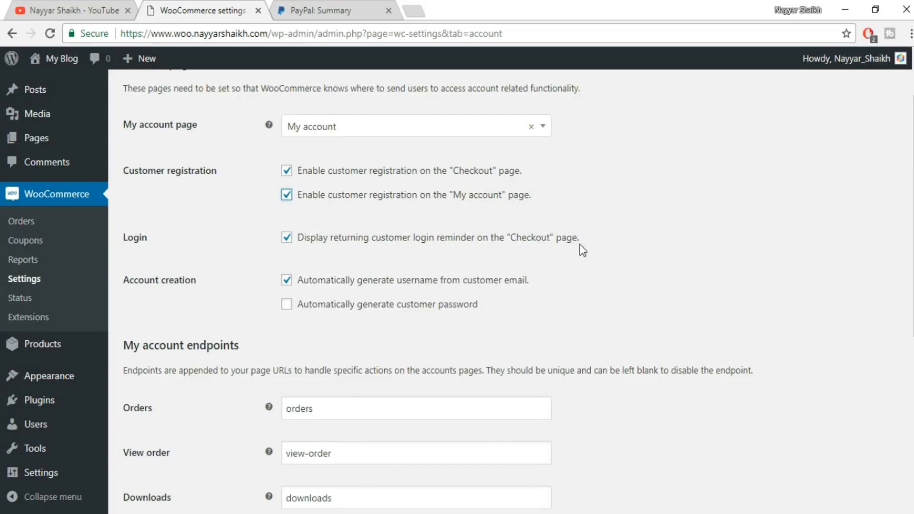
Keep the account creation options and My account endpoints as they are and save the account settings.
scroll(582, 250, "down", 3)
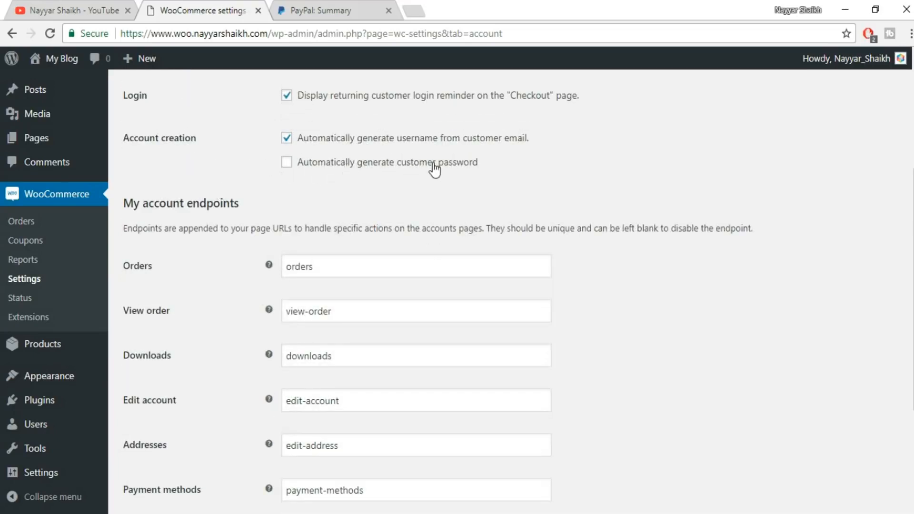
scroll(516, 243, "down", 4)
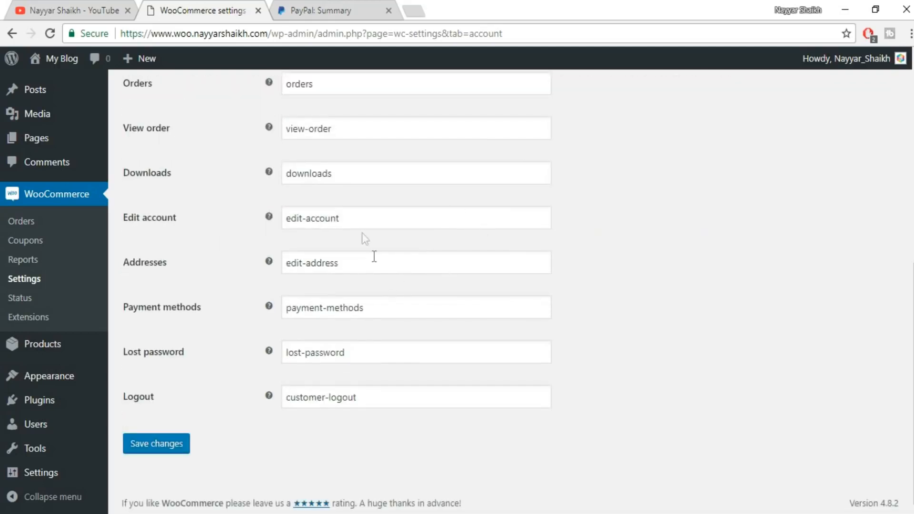
scroll(367, 243, "up", 3)
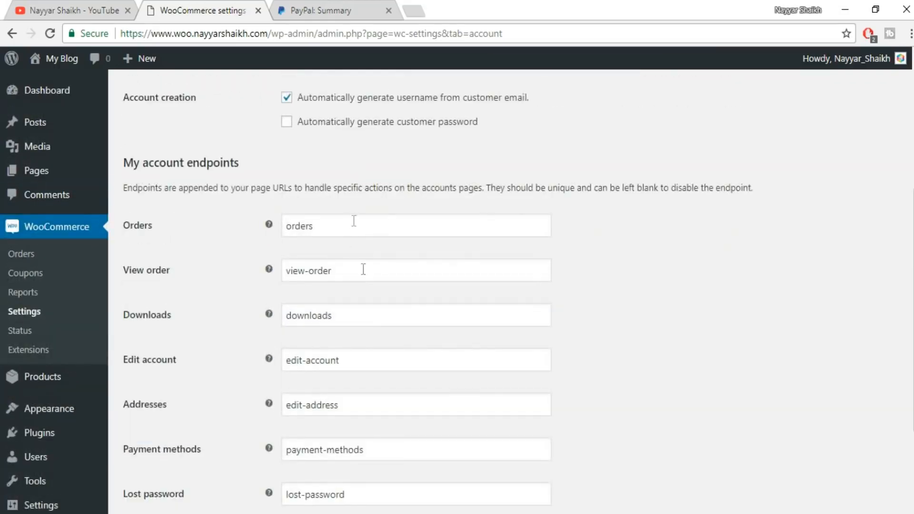
scroll(383, 235, "down", 3)
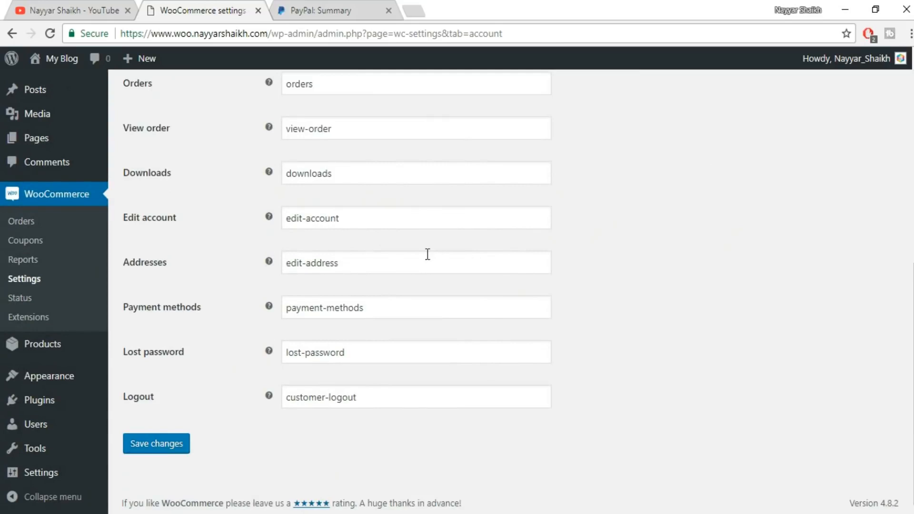
left_click(174, 442)
Open the email notification settings and check the recipient address of the New order email.
left_click(472, 105)
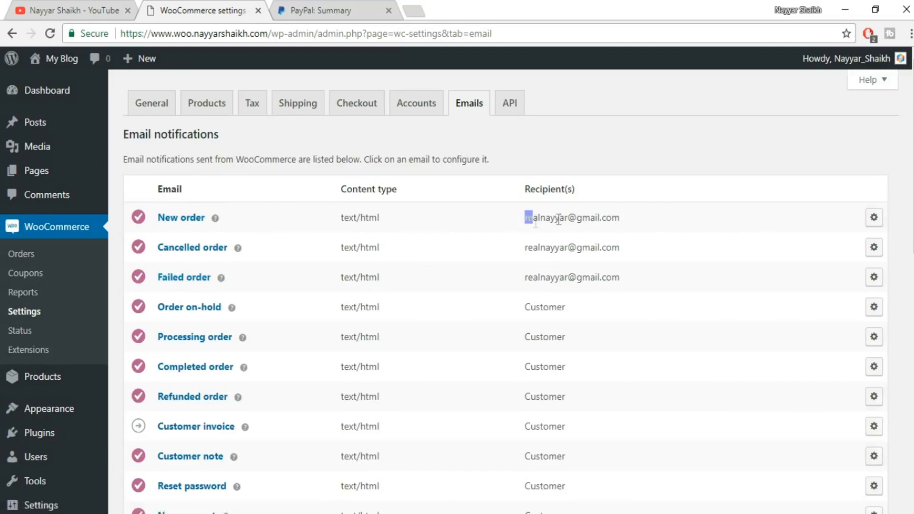
left_click_drag(524, 218, 643, 221)
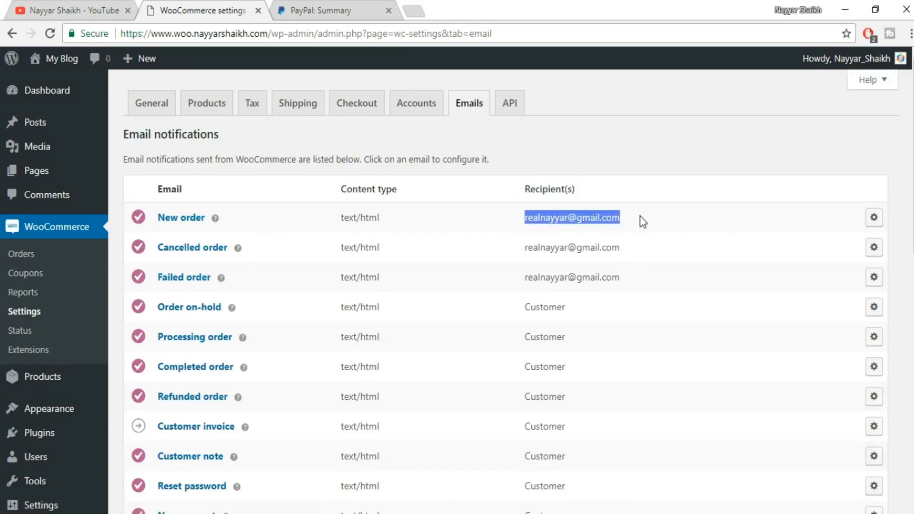
left_click(547, 218)
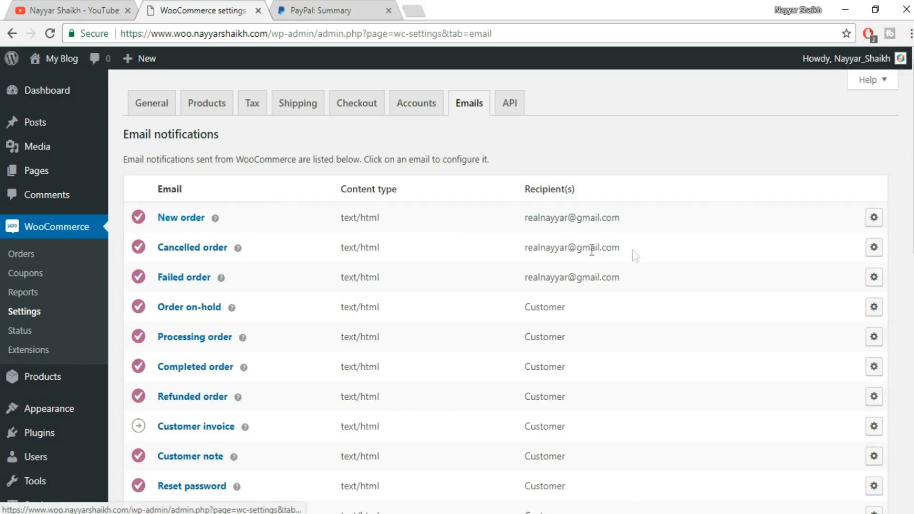
left_click_drag(524, 217, 632, 220)
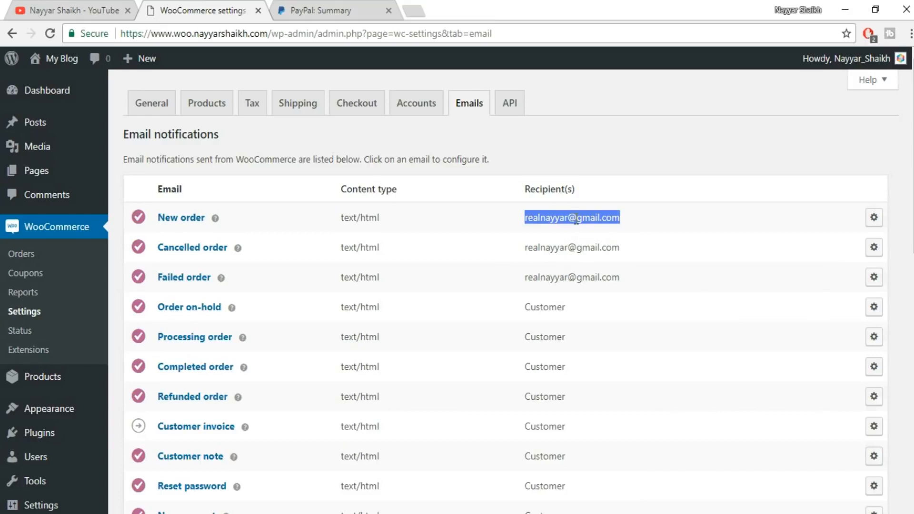
Open the New order email's configuration, keep its recipient, subject, heading and HTML type, and save it.
left_click(875, 218)
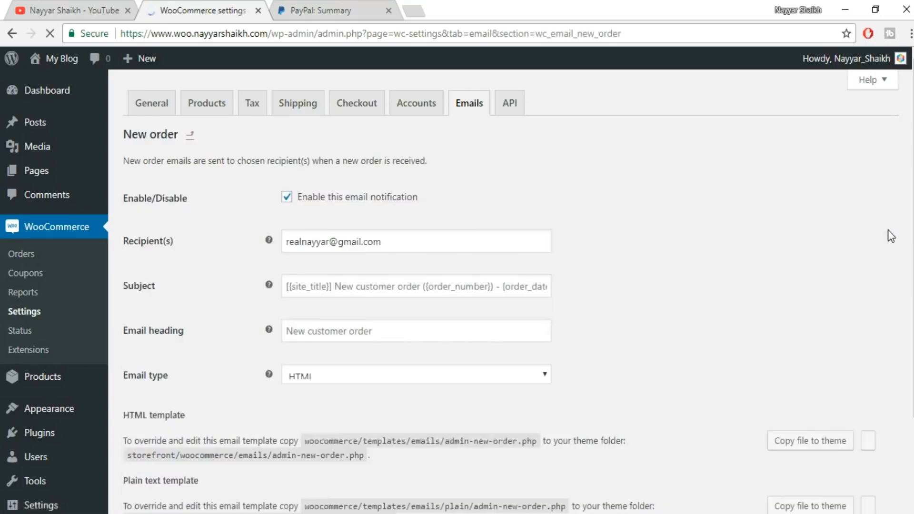
left_click_drag(447, 239, 261, 239)
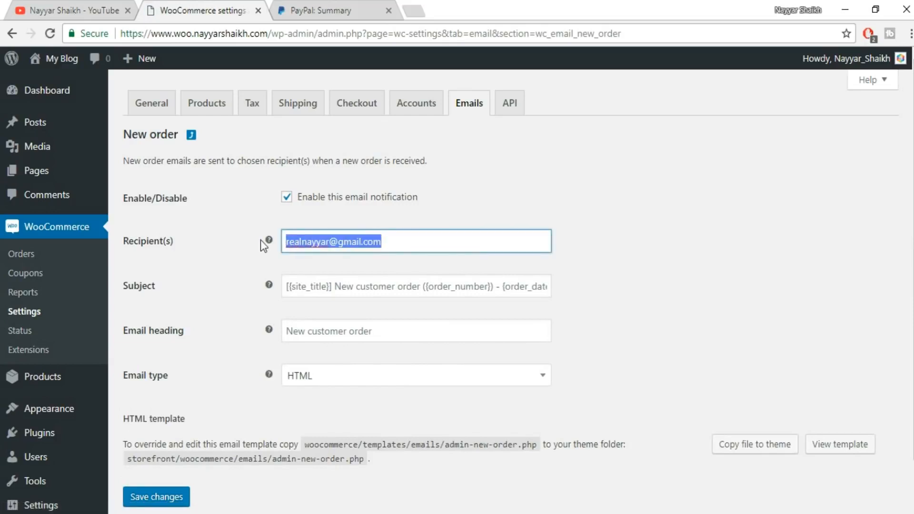
scroll(404, 362, "down", 1)
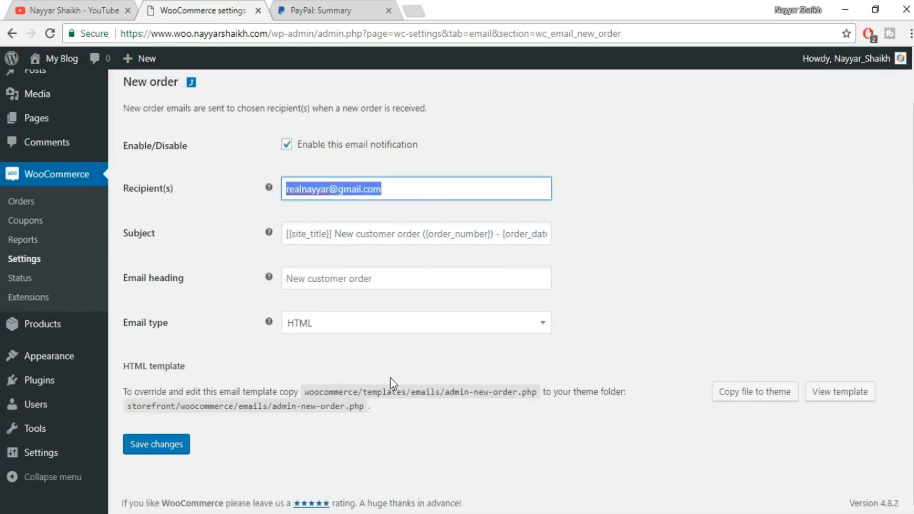
scroll(395, 391, "up", 1)
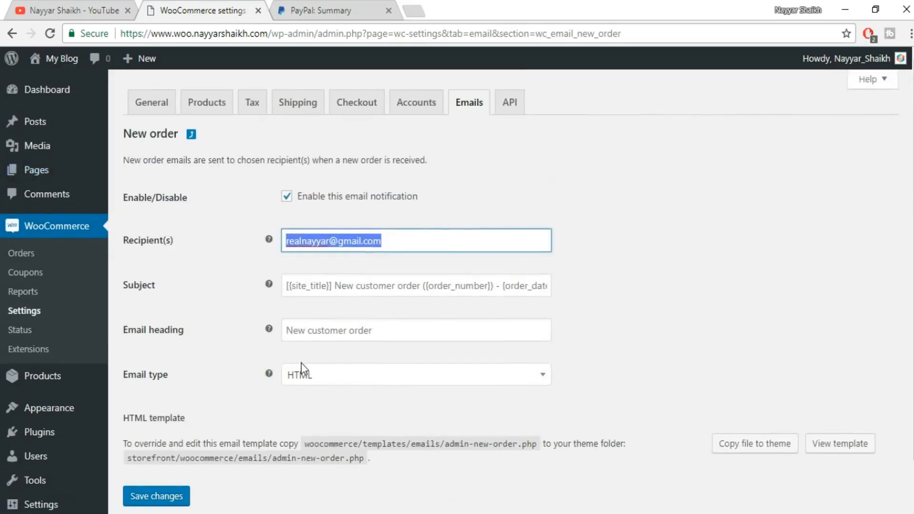
scroll(301, 363, "down", 1)
left_click(168, 455)
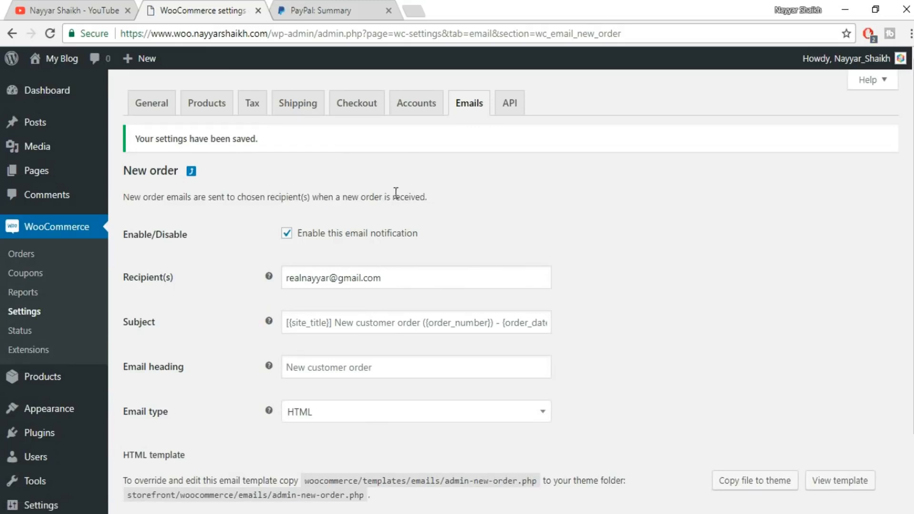
Add a new WooCommerce coupon and enter the store owner's first name in capitals followed by 60 as its code.
left_click(29, 275)
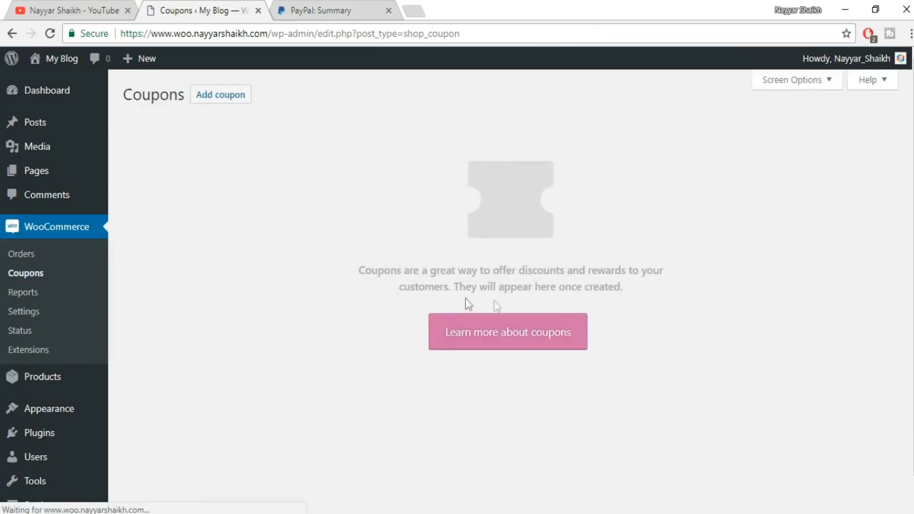
left_click(232, 107)
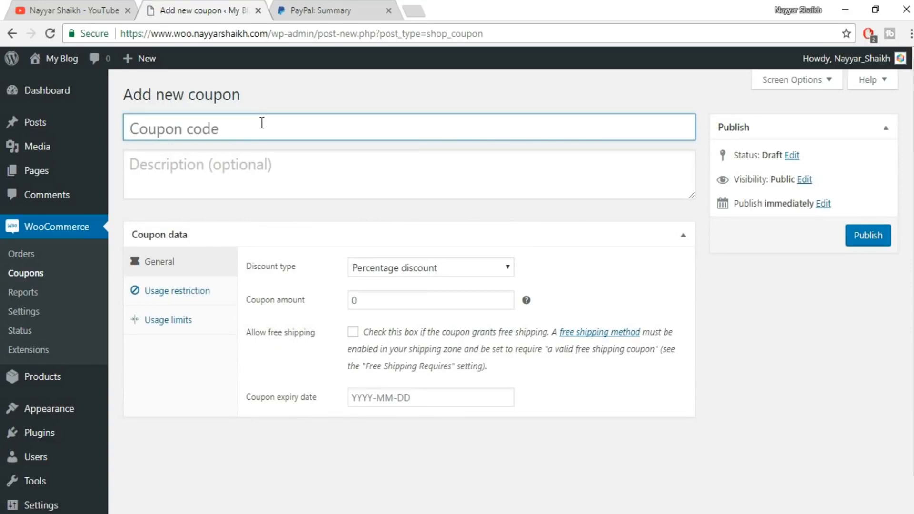
left_click(262, 123)
type("NAYYAR")
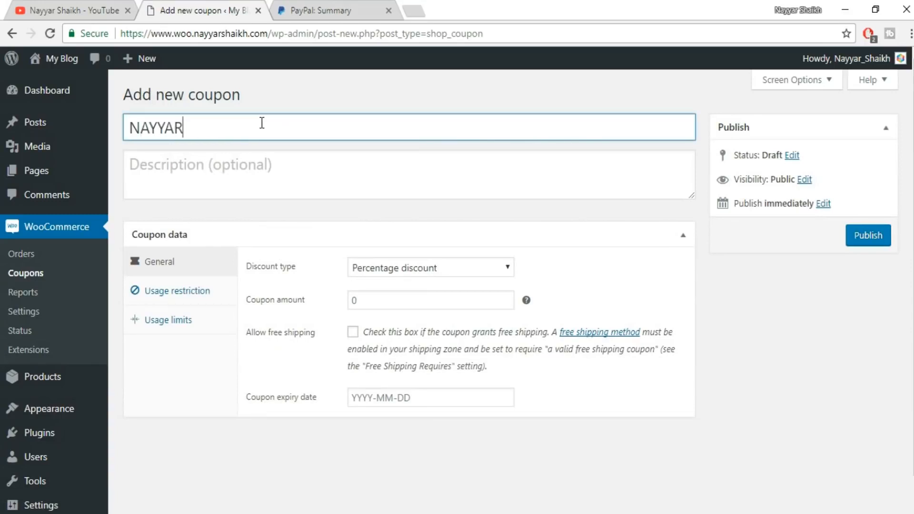
type("60")
Replace the coupon code with the store owner's first name in capitals followed by 7.
left_click_drag(254, 131, 136, 128)
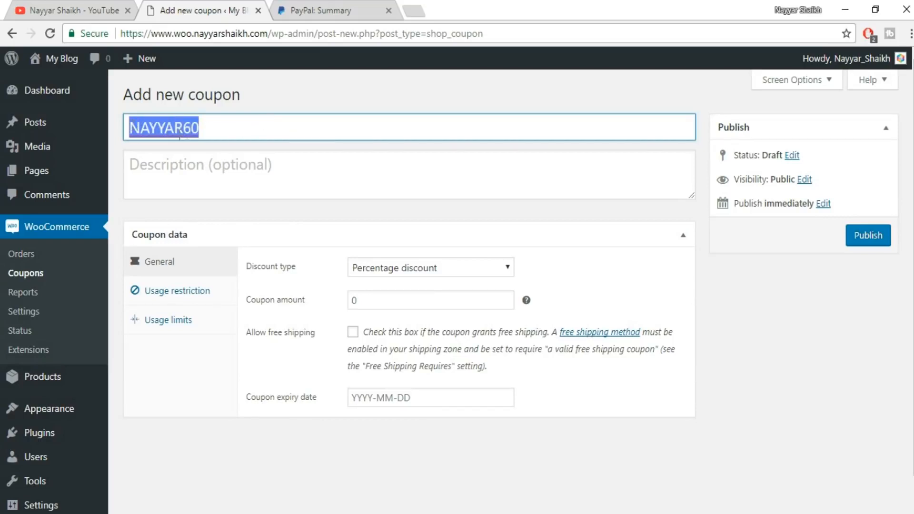
left_click(215, 132)
left_click_drag(206, 130, 115, 130)
type("NAYYAR")
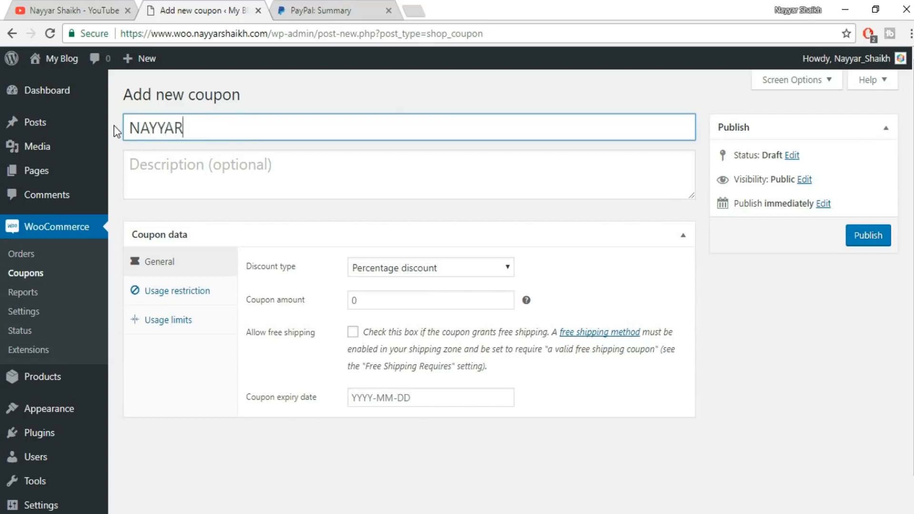
type("7")
Enter "Use the Coupon to get 7% OFF" as the coupon's description.
left_click(245, 165)
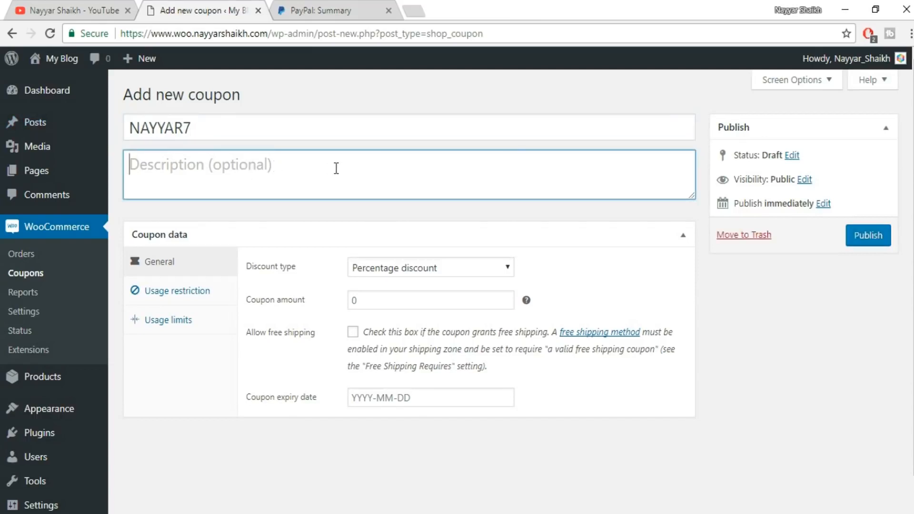
type("Use the ")
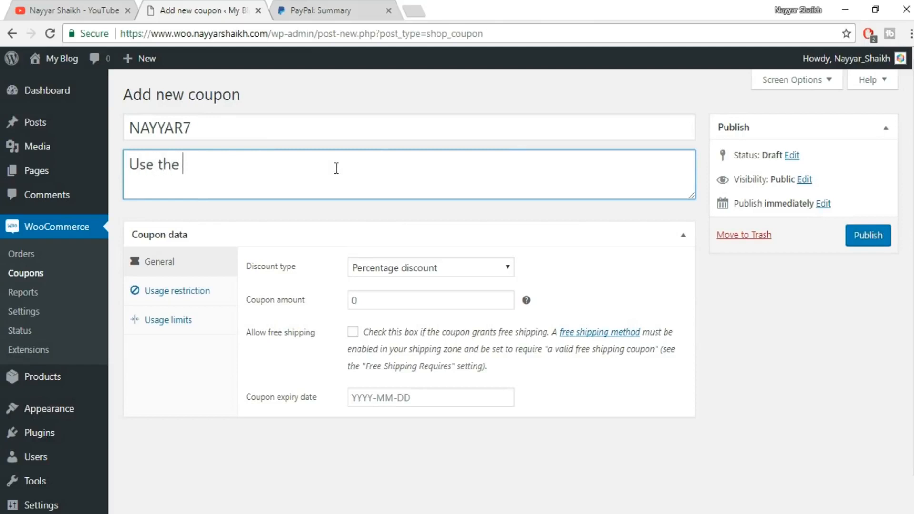
type("Coupon to ")
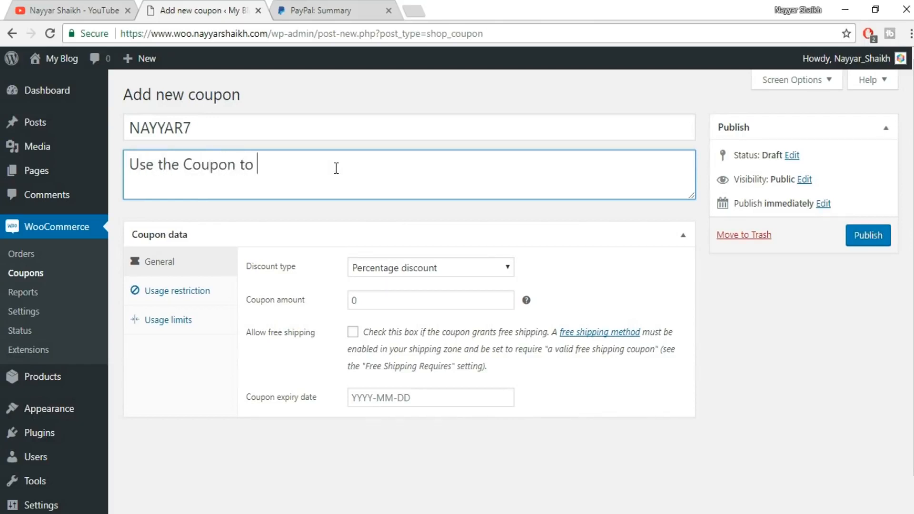
type("get 7% OFF!")
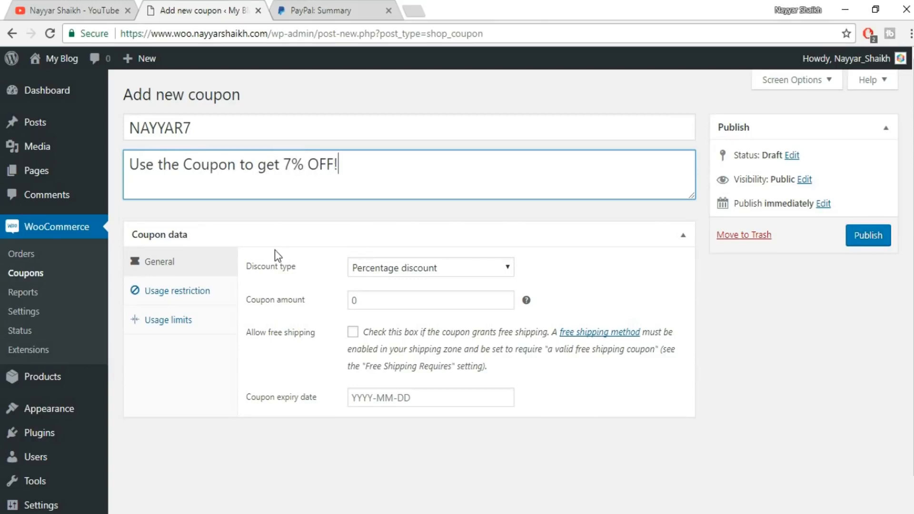
Keep Percentage discount as the coupon's discount type and set the coupon amount to 7%.
scroll(273, 255, "down", 1)
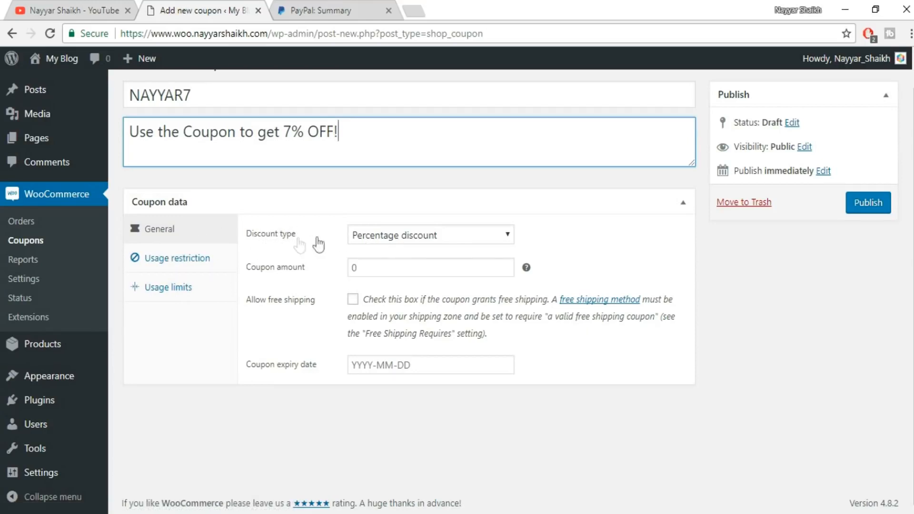
left_click(422, 238)
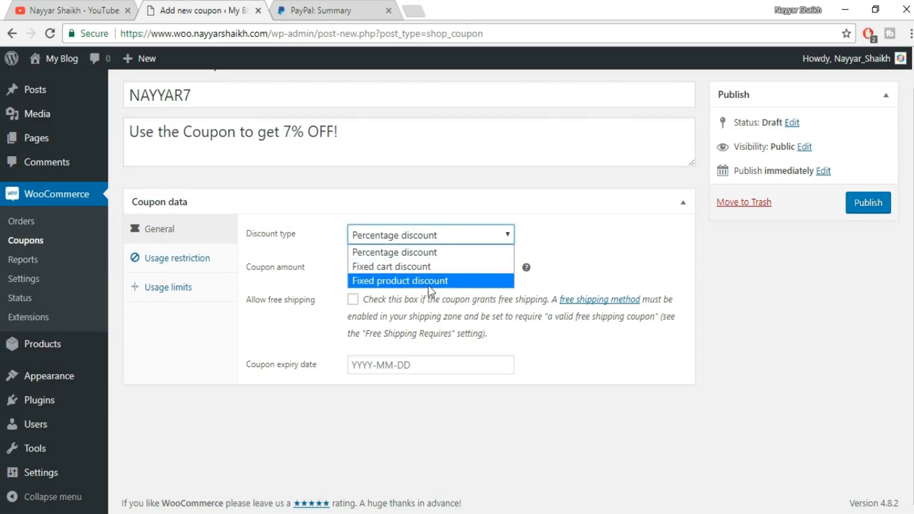
left_click(431, 253)
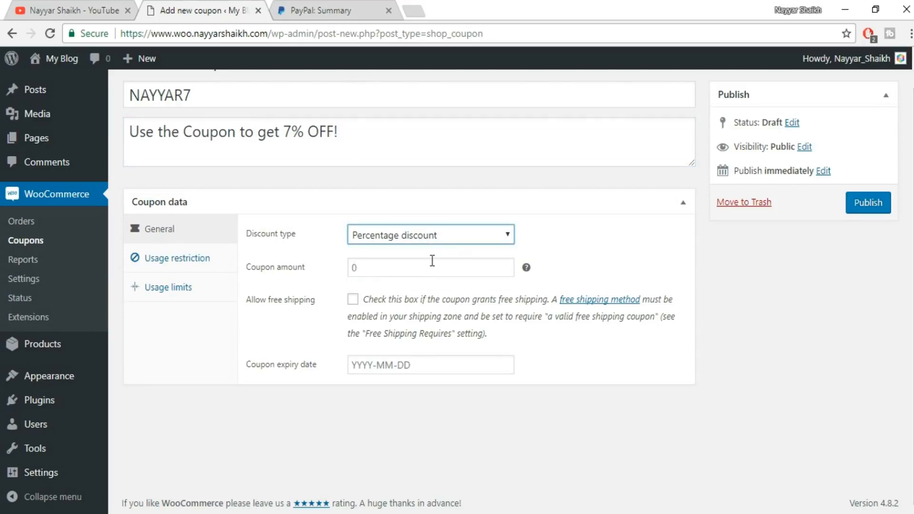
scroll(313, 186, "up", 1)
left_click_drag(284, 170, 305, 171)
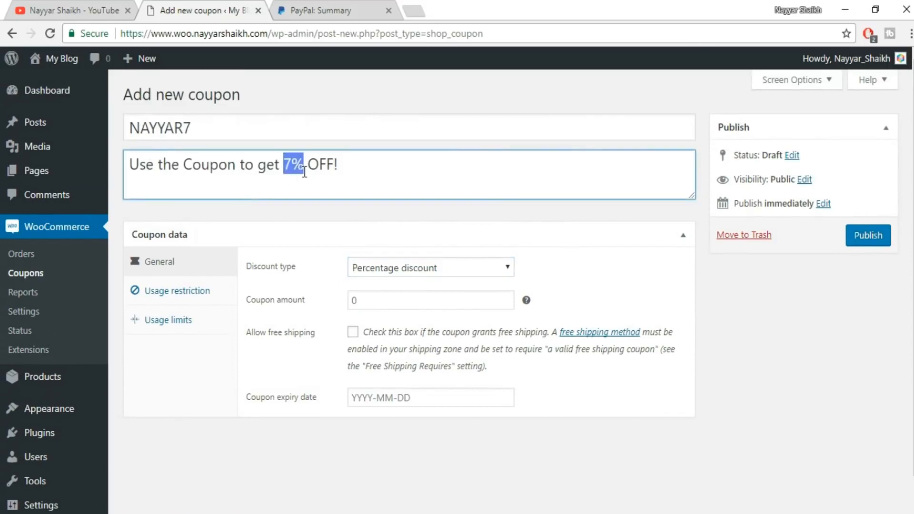
left_click(379, 297)
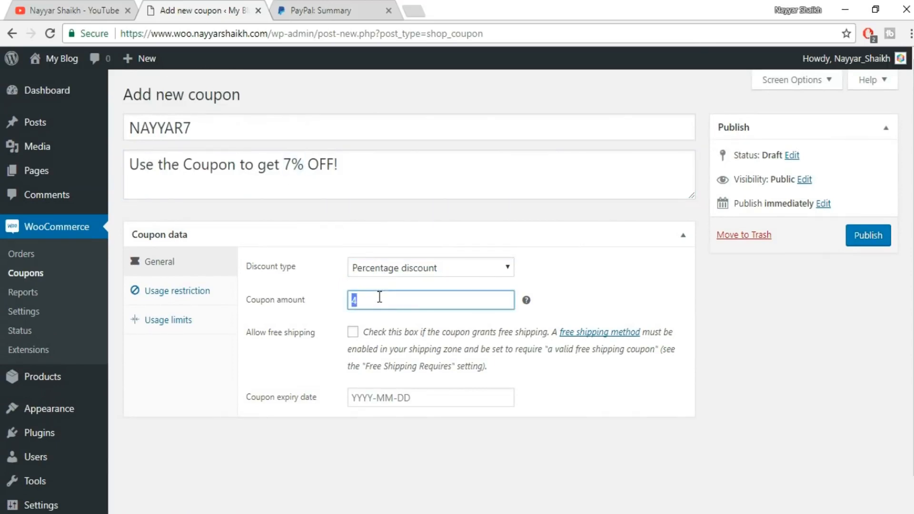
type("7%")
Allow free shipping for the coupon and replace its code with "freeship".
left_click(351, 334)
left_click_drag(248, 134, 33, 122)
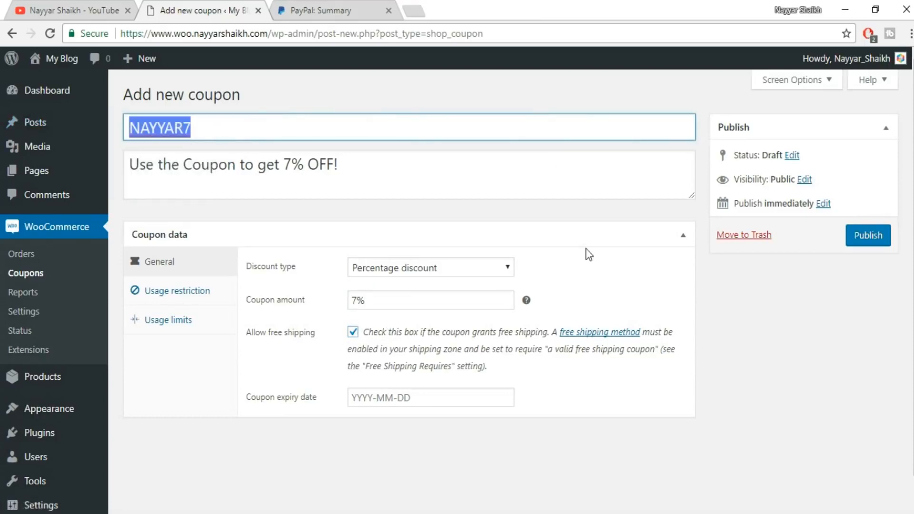
type("freeship")
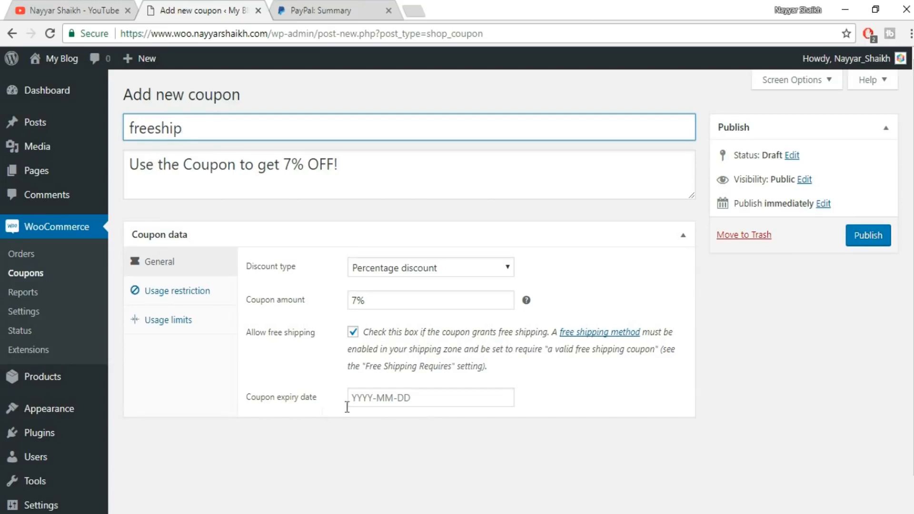
Set the coupon's expiry date to 2017-10-27 and publish the coupon.
left_click(288, 400)
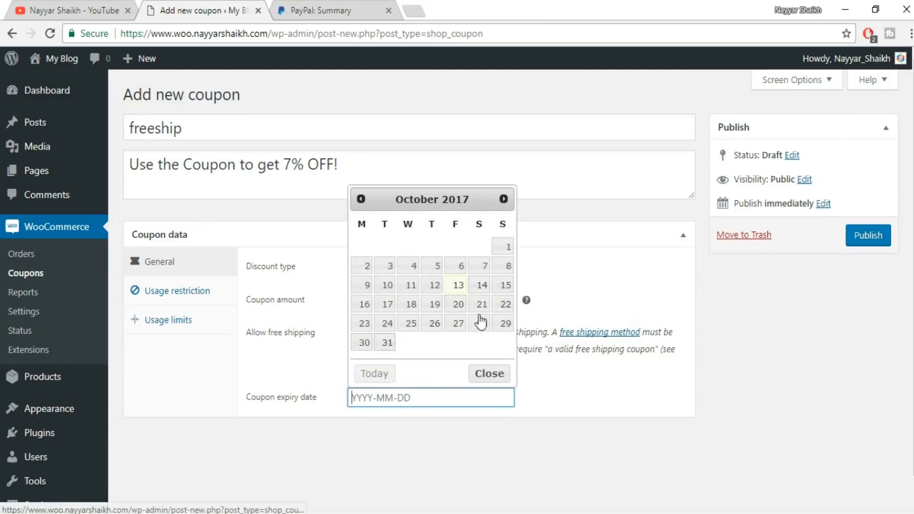
left_click(460, 323)
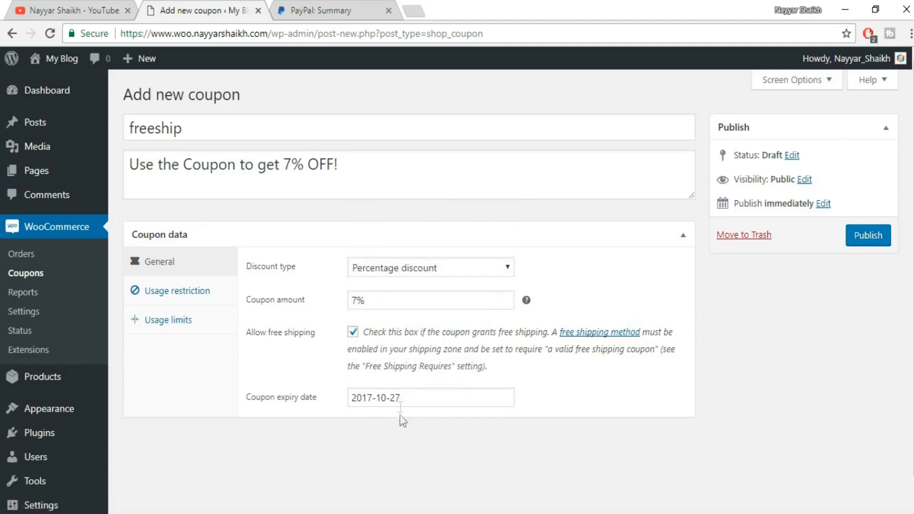
left_click(849, 242)
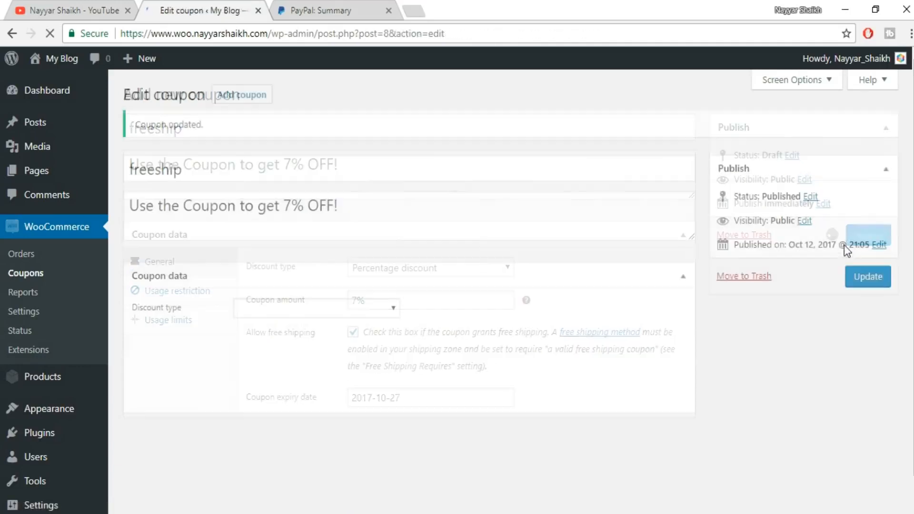
In the coupon's usage restrictions, set the minimum spend to 5000 and the maximum spend to 100000.
left_click(189, 305)
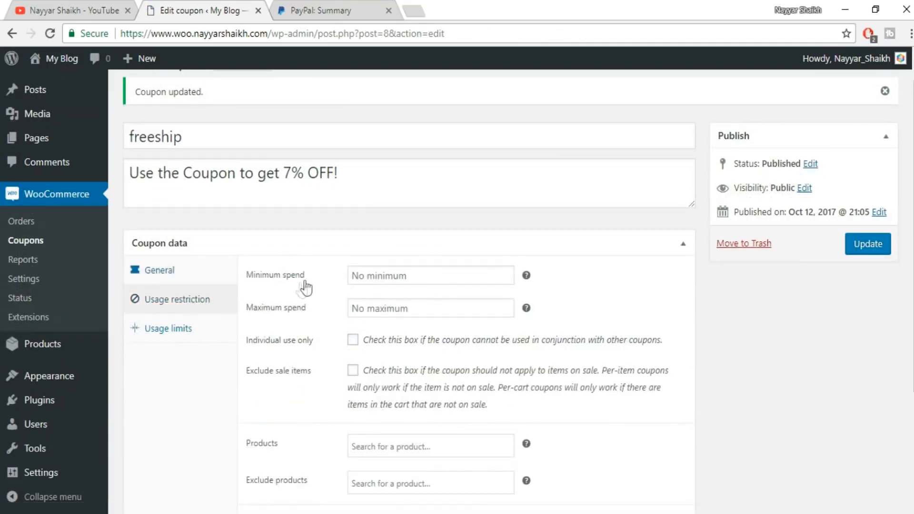
left_click(405, 279)
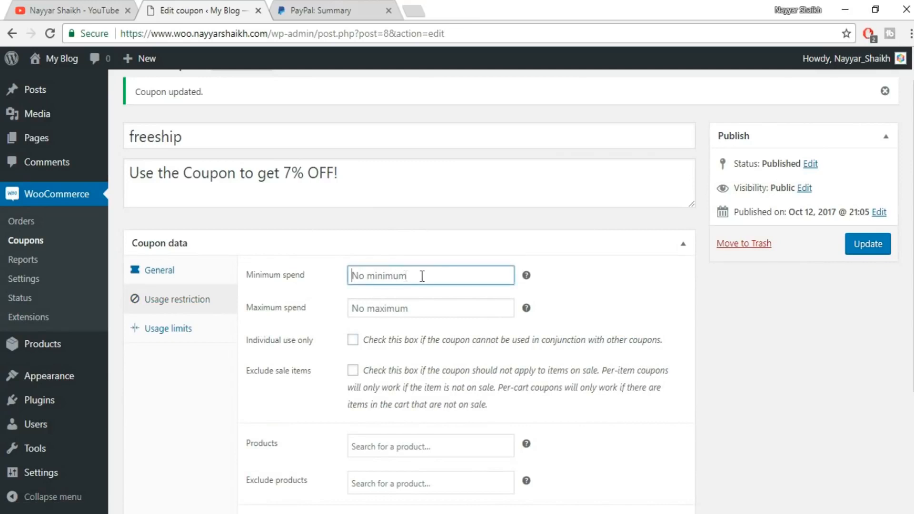
mouse_move(527, 276)
type("5000")
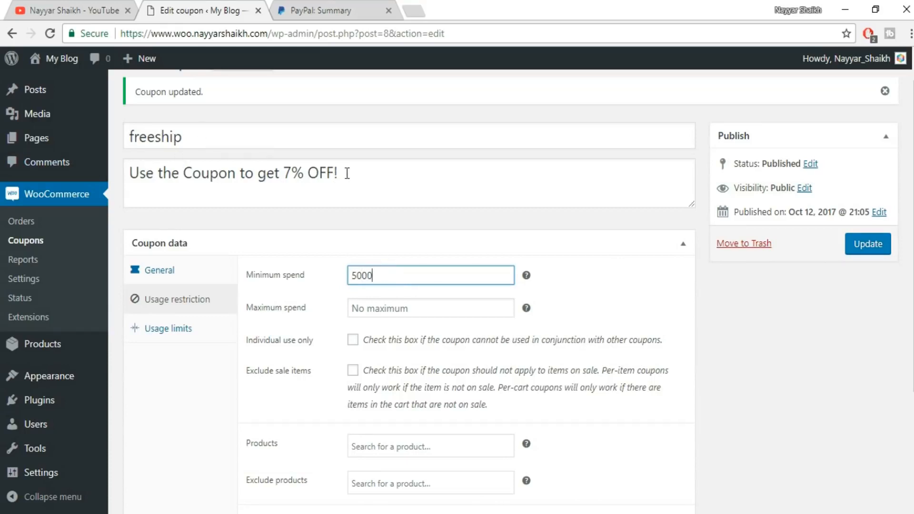
left_click(409, 310)
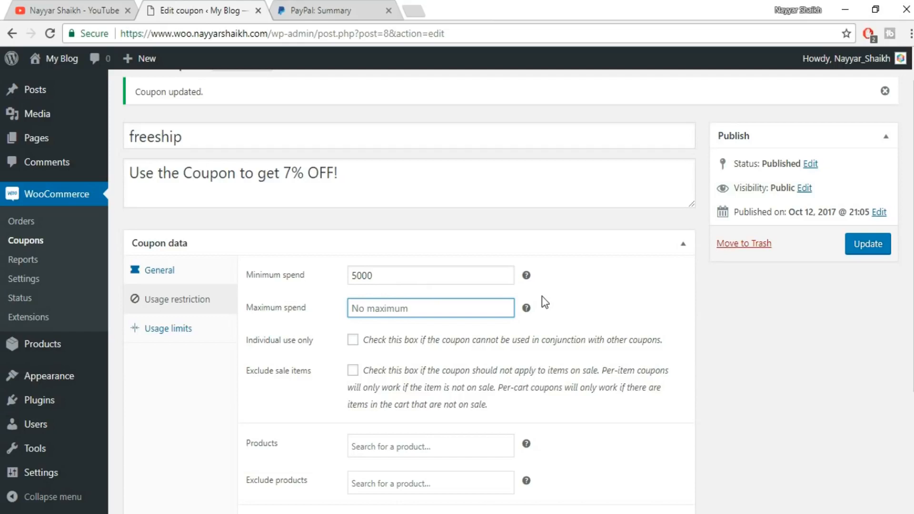
type("100000")
Restrict the coupon to individual use only and exclude sale items from it.
scroll(619, 347, "down", 4)
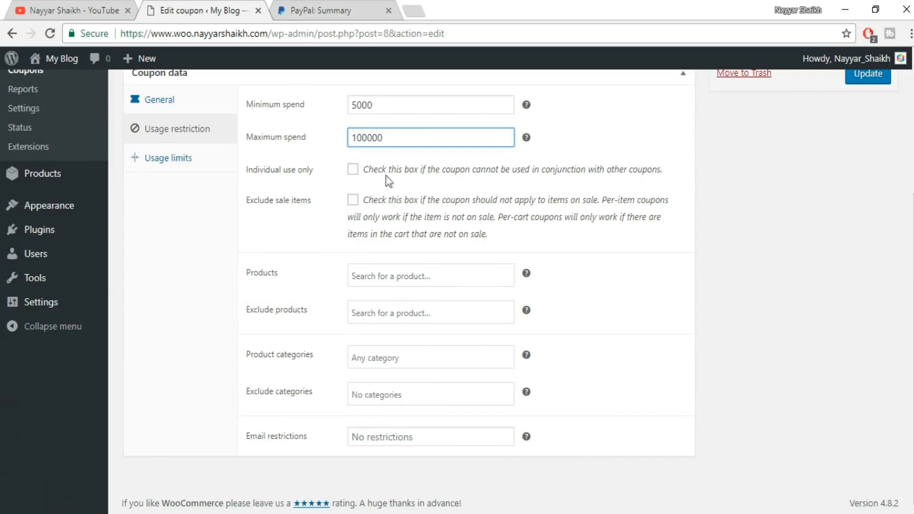
left_click(351, 172)
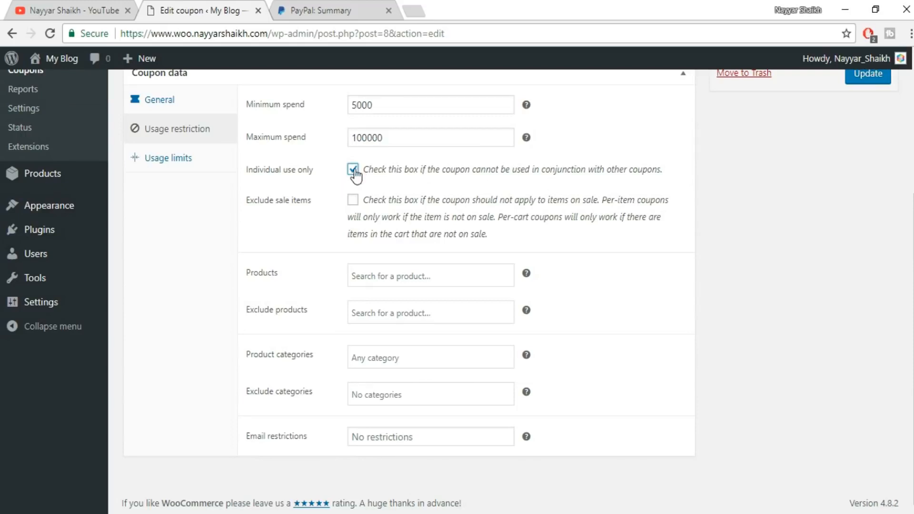
left_click(354, 200)
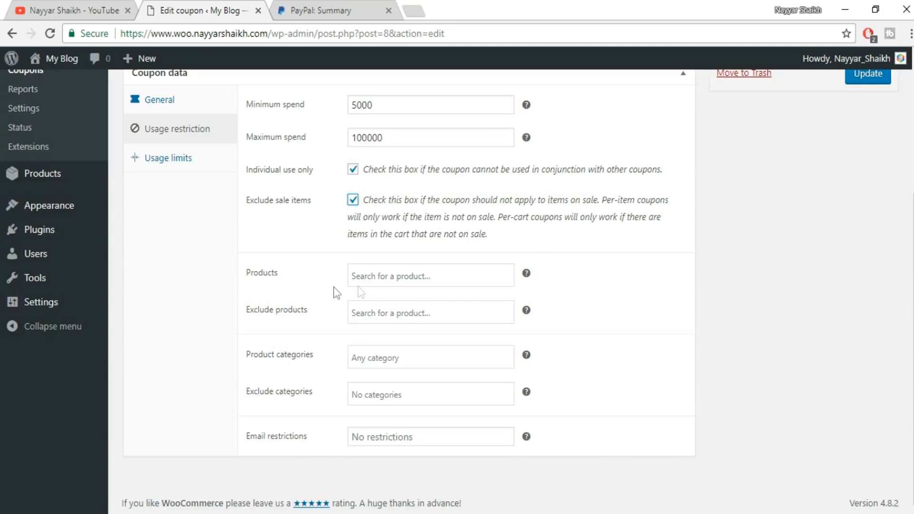
Leave the coupon's product restriction empty and update the coupon to save its usage restrictions.
scroll(433, 293, "up", 4)
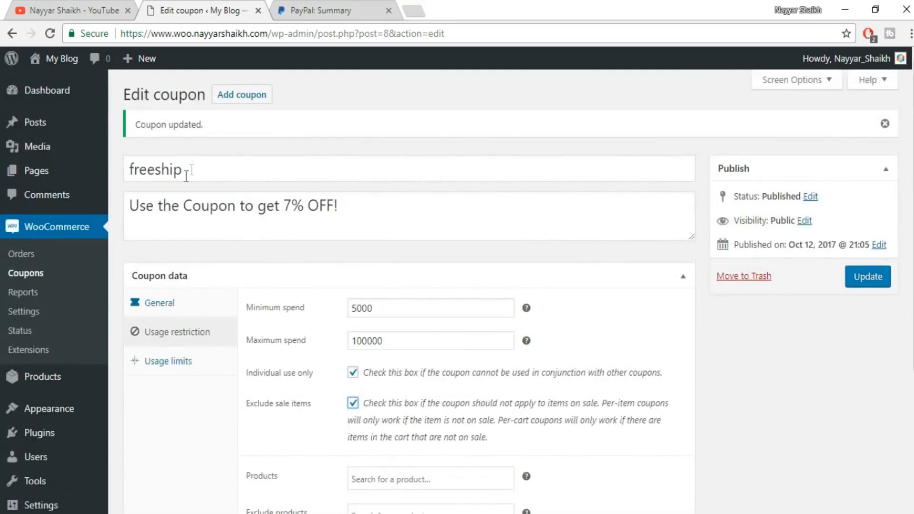
scroll(376, 216, "down", 4)
left_click(396, 274)
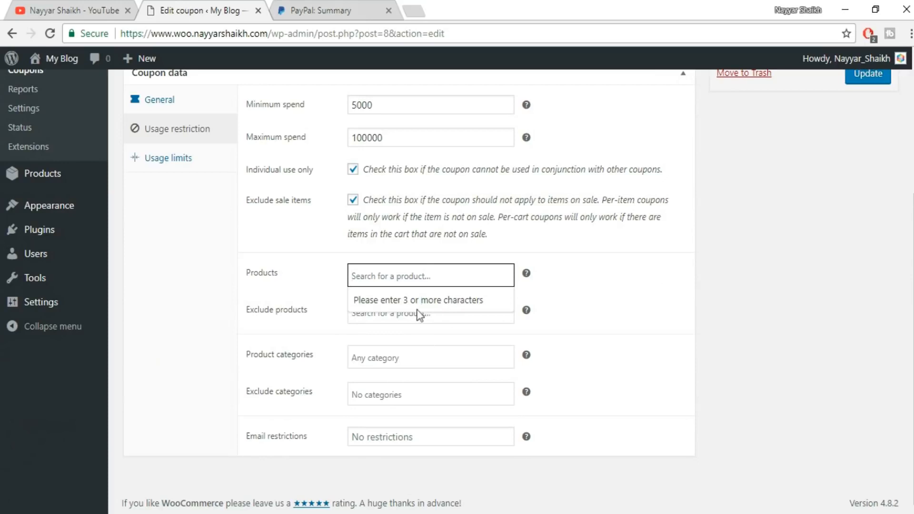
left_click(655, 277)
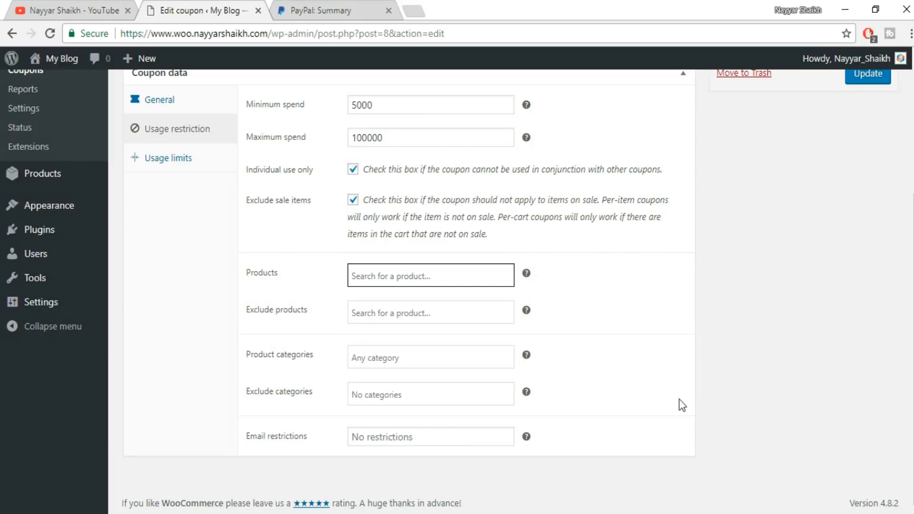
scroll(682, 405, "up", 5)
left_click(870, 276)
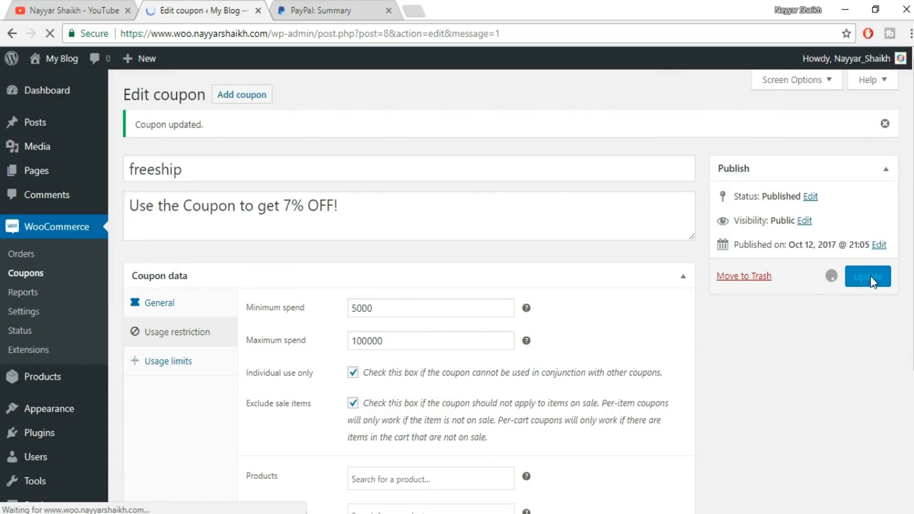
In the coupon's usage limits, set the usage limit per coupon to 1.
left_click(175, 362)
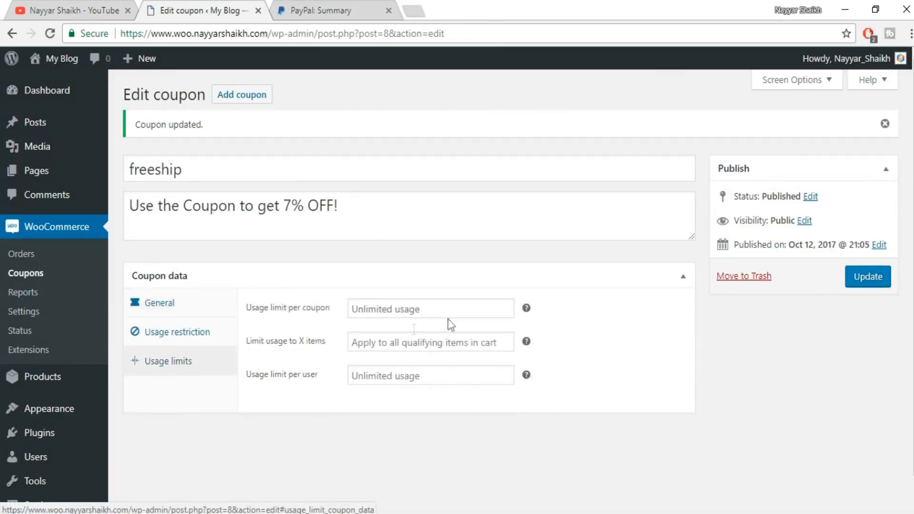
left_click(431, 309)
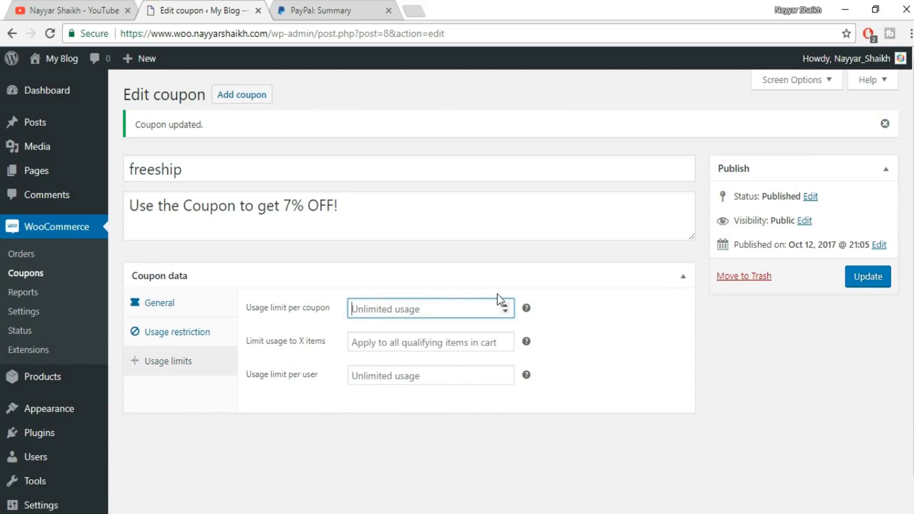
type("1")
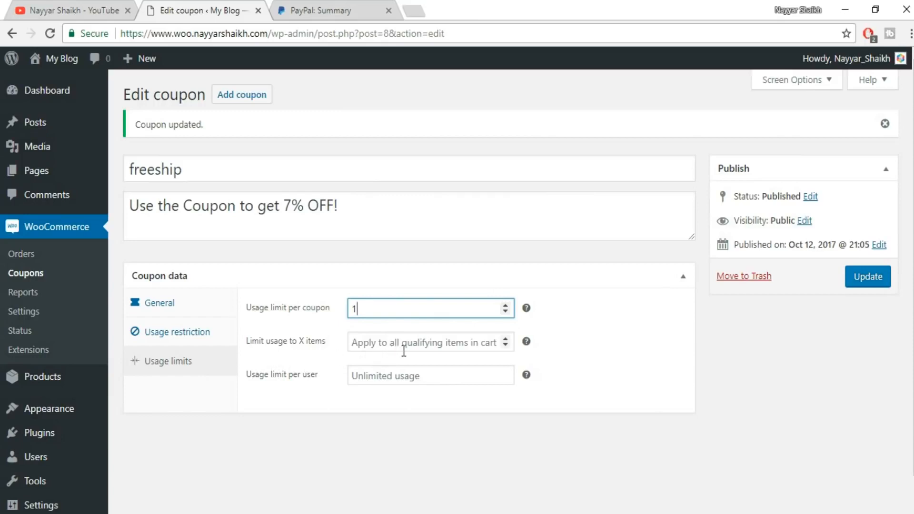
left_click(461, 344)
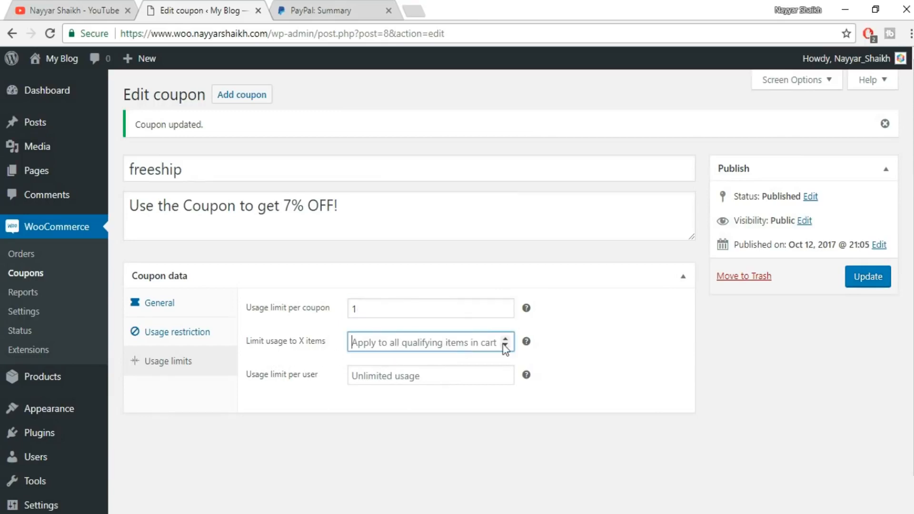
type("2")
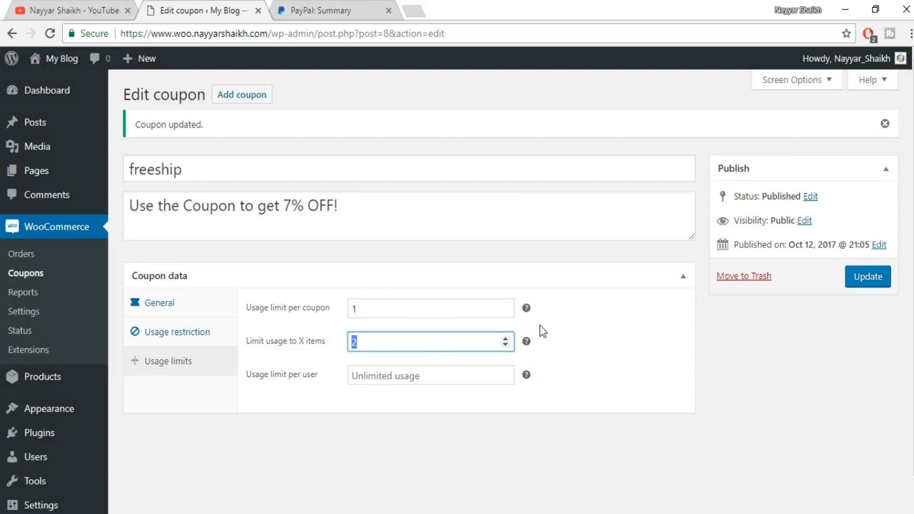
key("BackSpace")
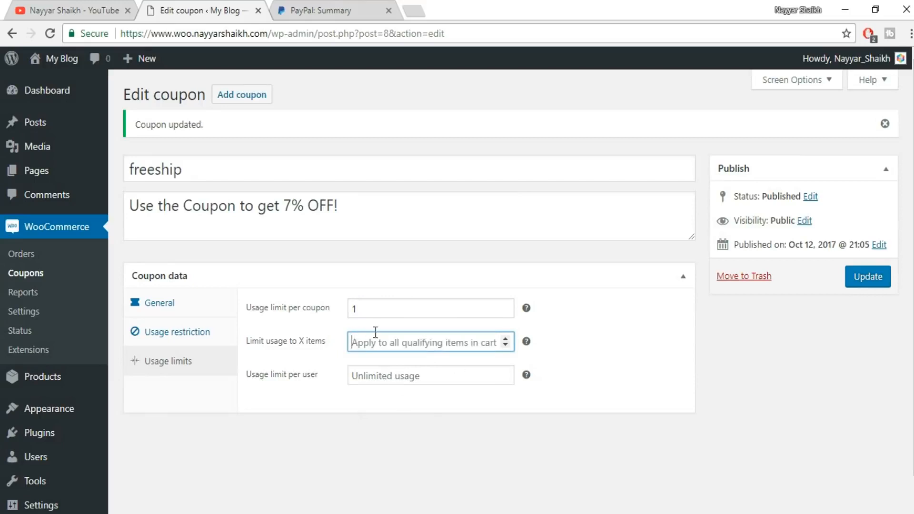
left_click(314, 355)
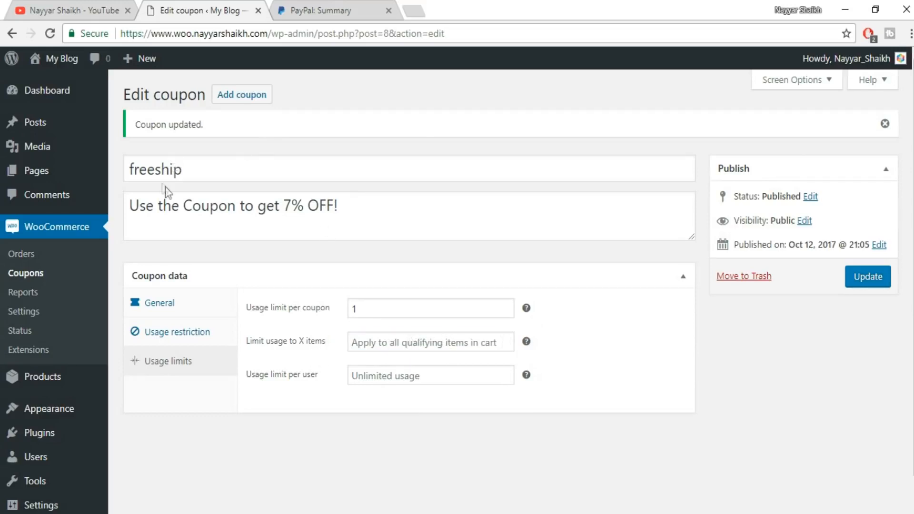
Set the coupon's usage limit per user to 1 and update the coupon.
left_click(394, 375)
type("1")
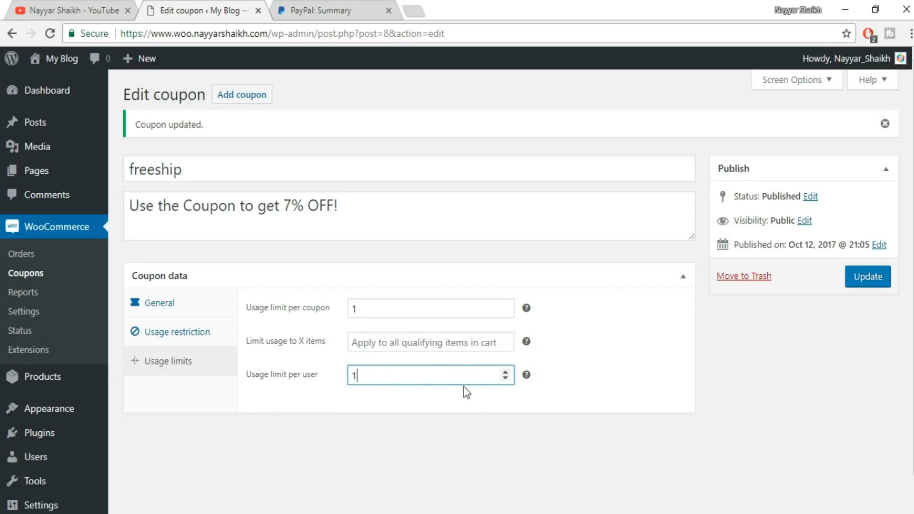
left_click(881, 281)
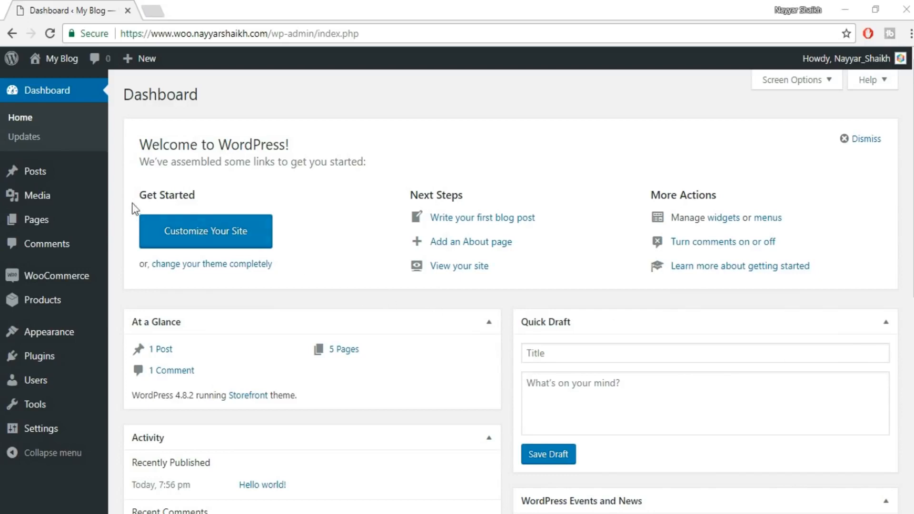
Start a new WooCommerce product and name it "Blue T-Shirt for Men".
mouse_move(61, 339)
mouse_move(67, 282)
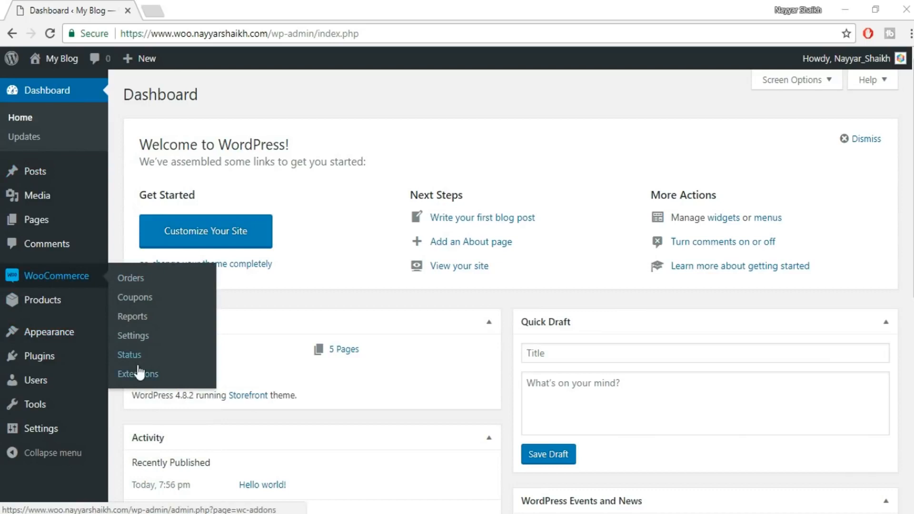
mouse_move(21, 305)
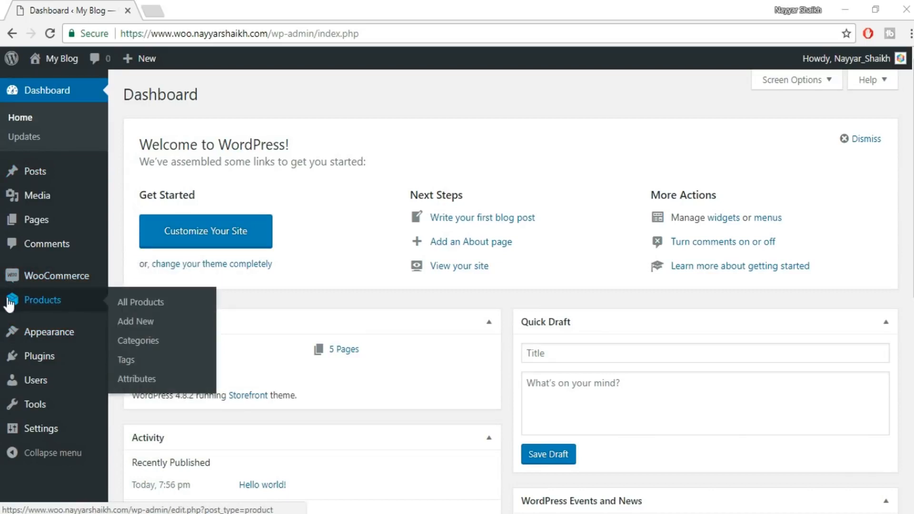
left_click(135, 321)
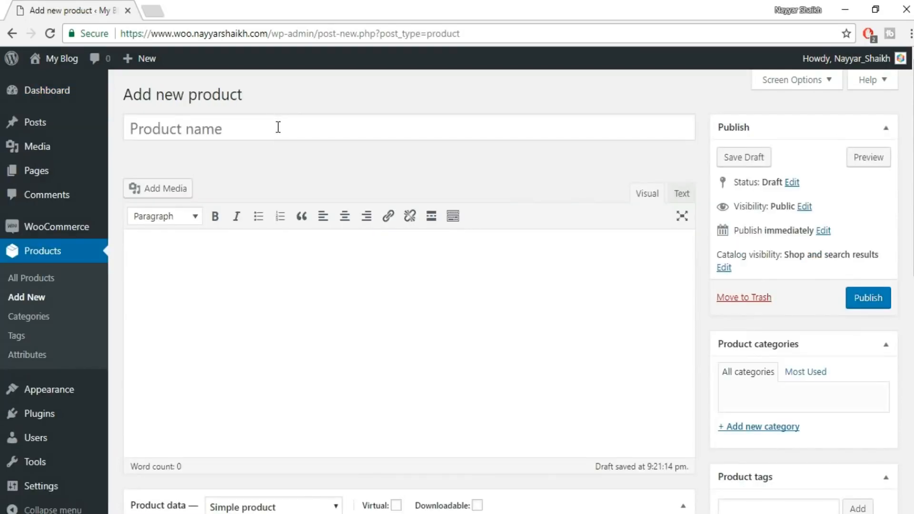
left_click(279, 127)
type("Blue T-Sh")
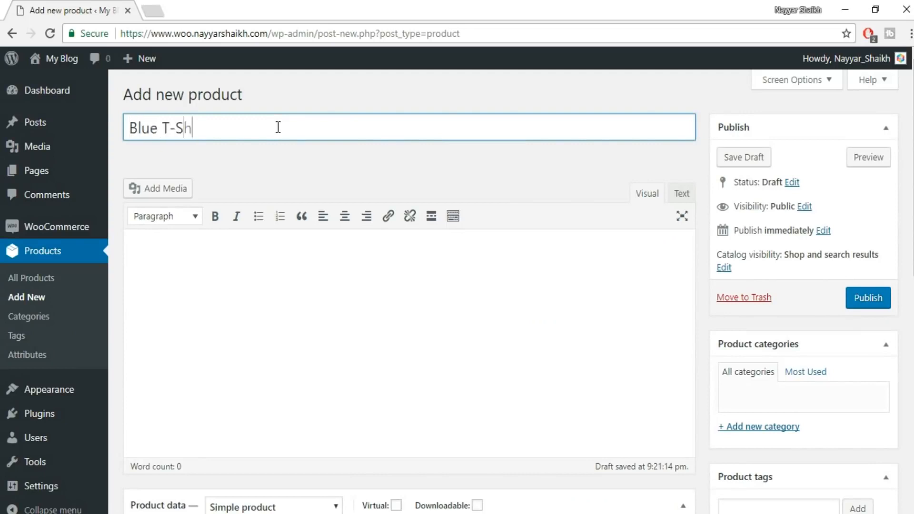
type("irt for Men")
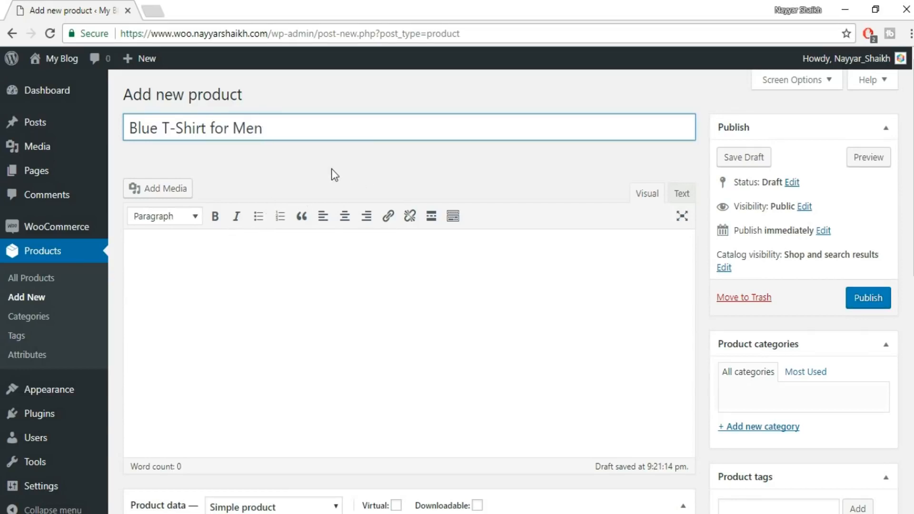
Create a new product category named "T-Shirts" and assign it to the product.
scroll(767, 272, "down", 2)
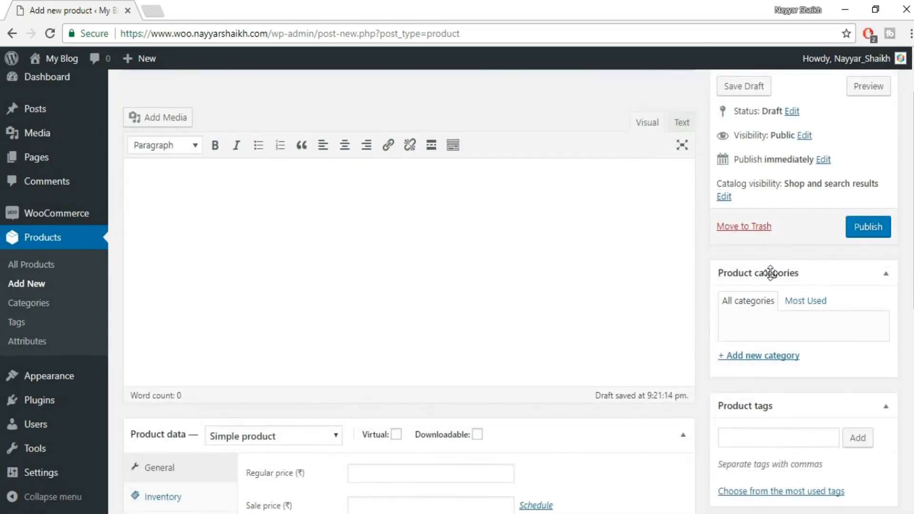
scroll(762, 248, "down", 2)
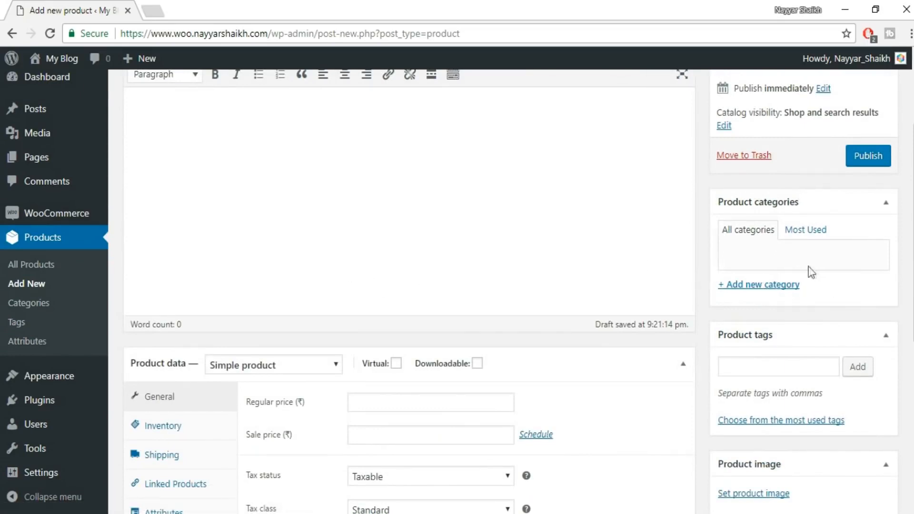
left_click(776, 286)
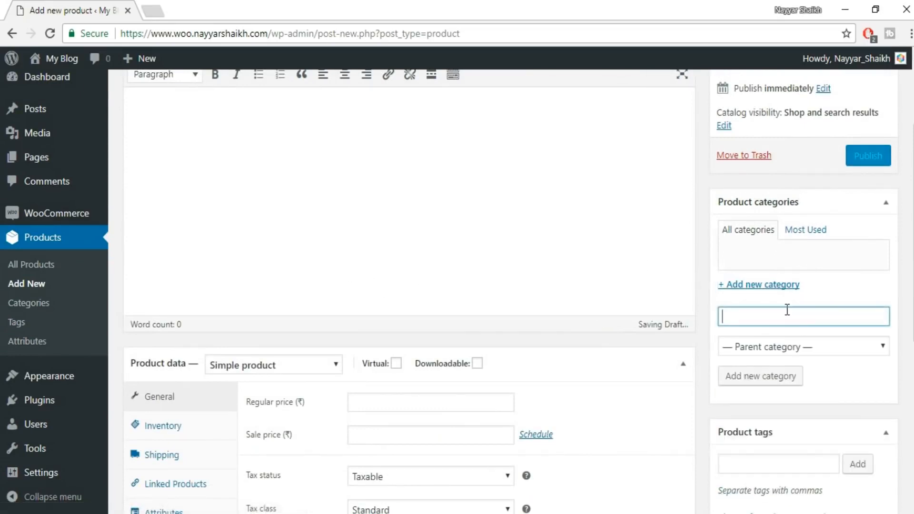
type("T-Shirts")
left_click(776, 382)
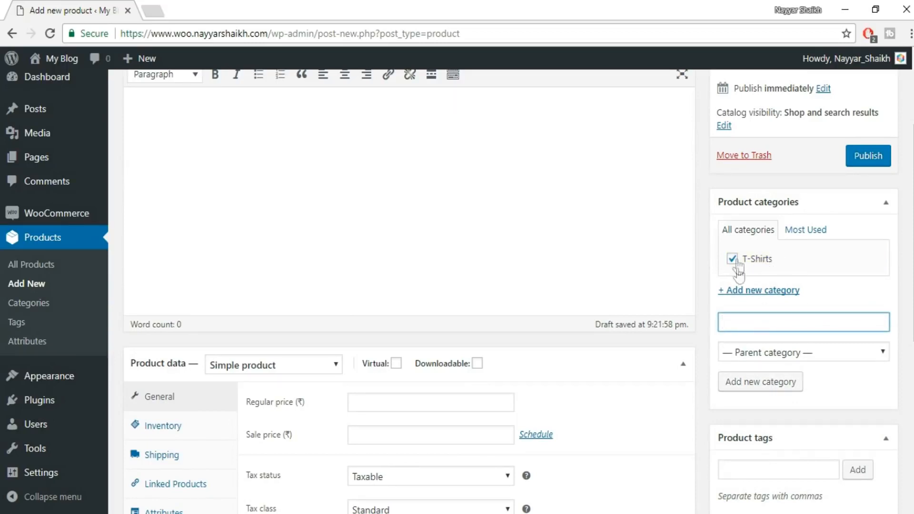
Set the product's regular price to 600 in its general product data.
scroll(815, 267, "down", 3)
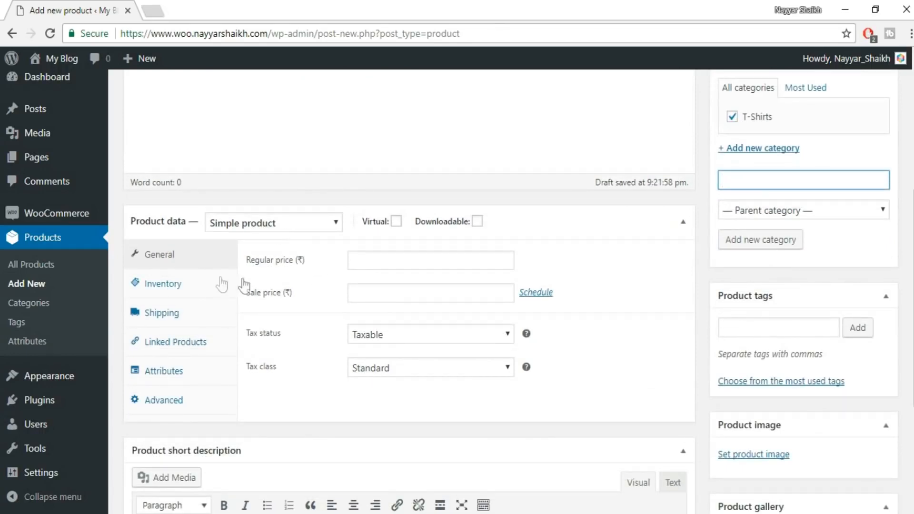
left_click(424, 262)
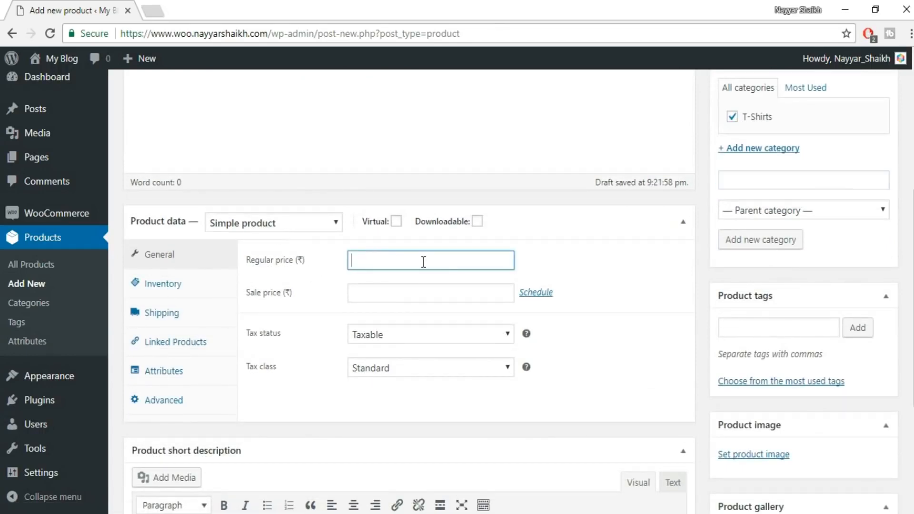
type("600")
Try the None and Shipping only options for the product's tax status.
left_click(404, 335)
left_click(404, 384)
left_click(416, 333)
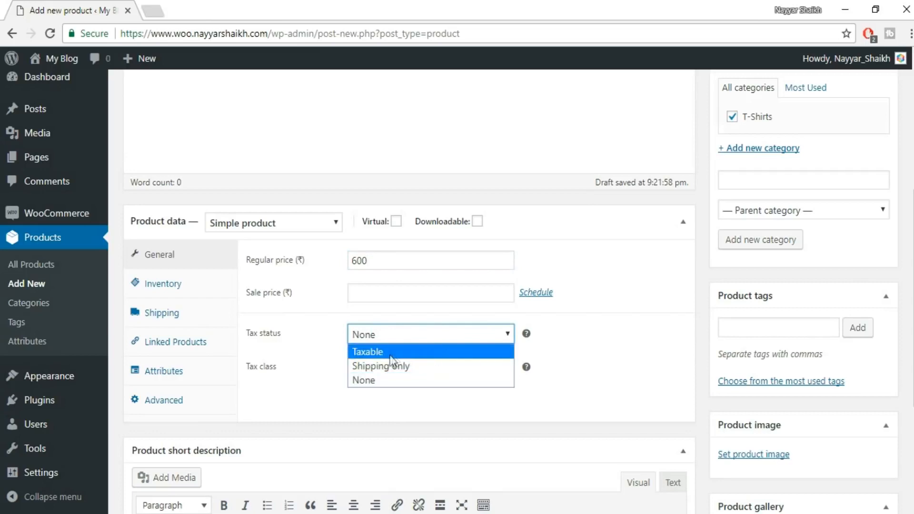
left_click(398, 355)
left_click(405, 336)
left_click(402, 364)
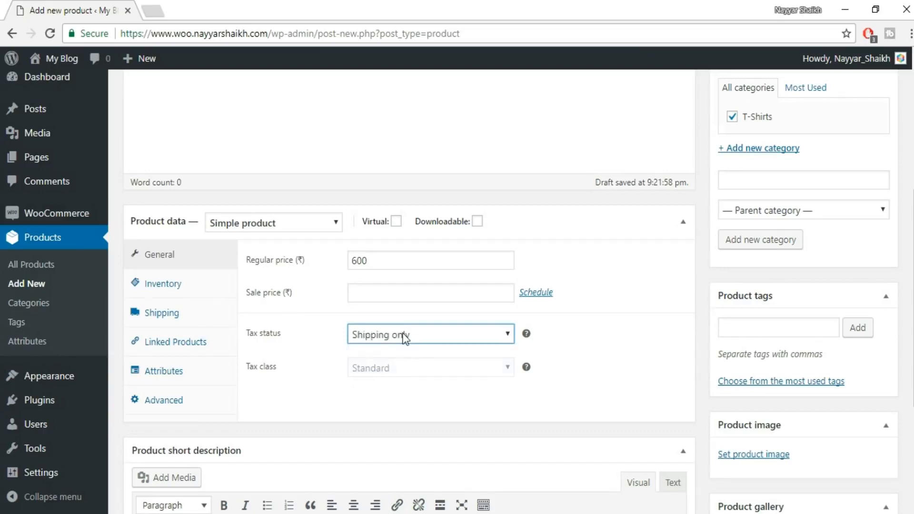
Set the product's tax status to Taxable and its tax class to GST.
left_click(403, 333)
left_click(391, 350)
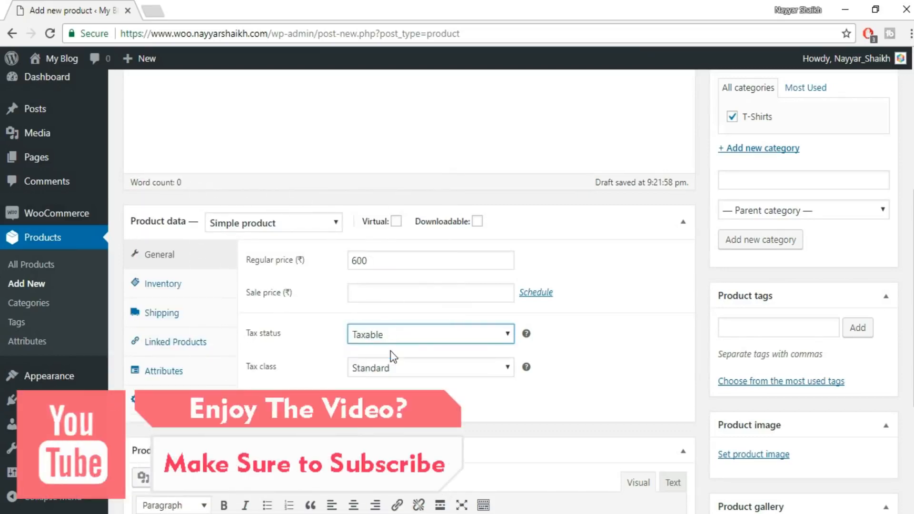
left_click(387, 369)
left_click(387, 430)
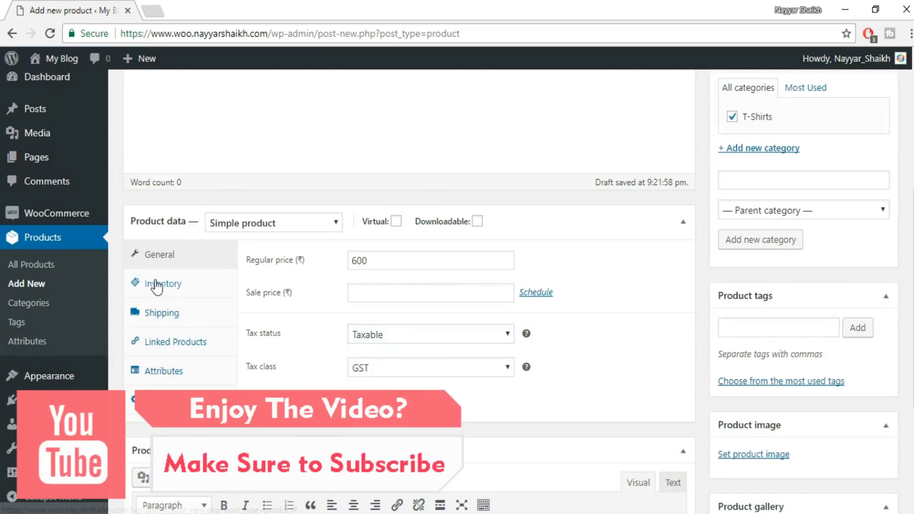
In the product's inventory data, enter SC-1 as the SKU.
left_click(172, 284)
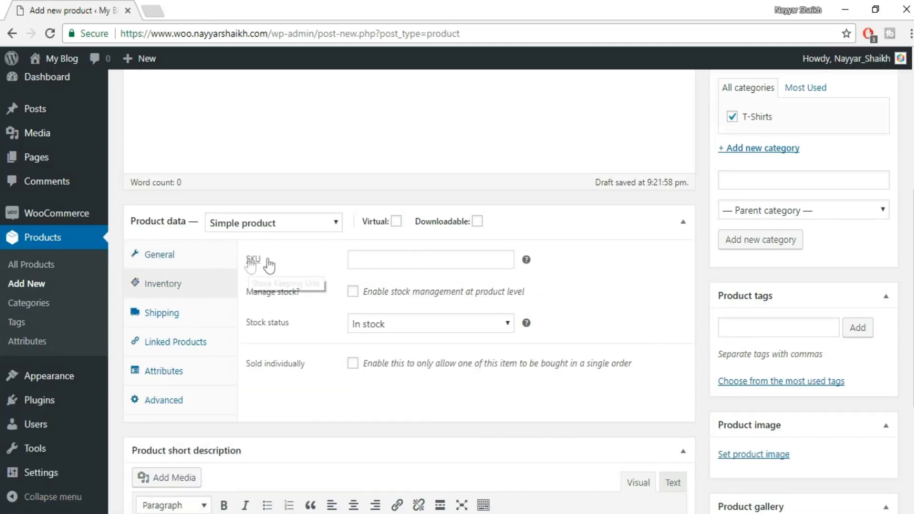
left_click(475, 264)
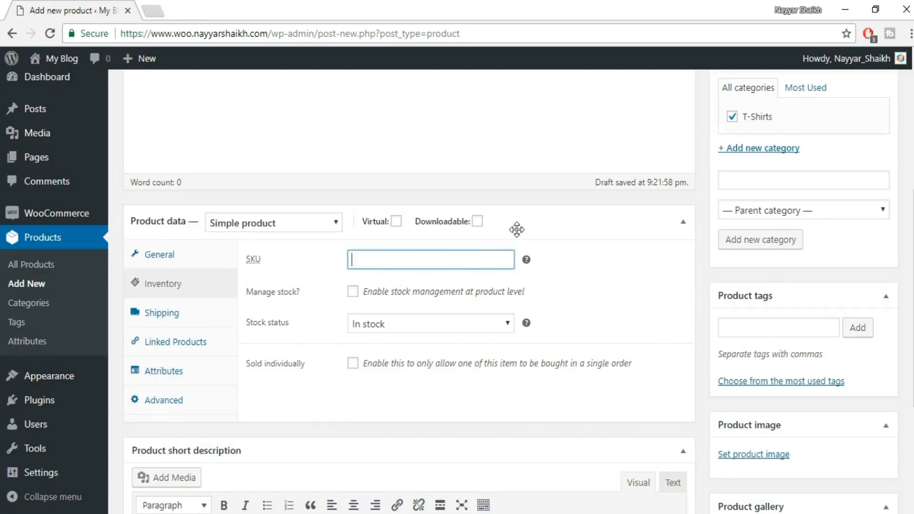
type("SC")
key("BackSpace")
type("C-1")
left_click_drag(398, 261, 339, 263)
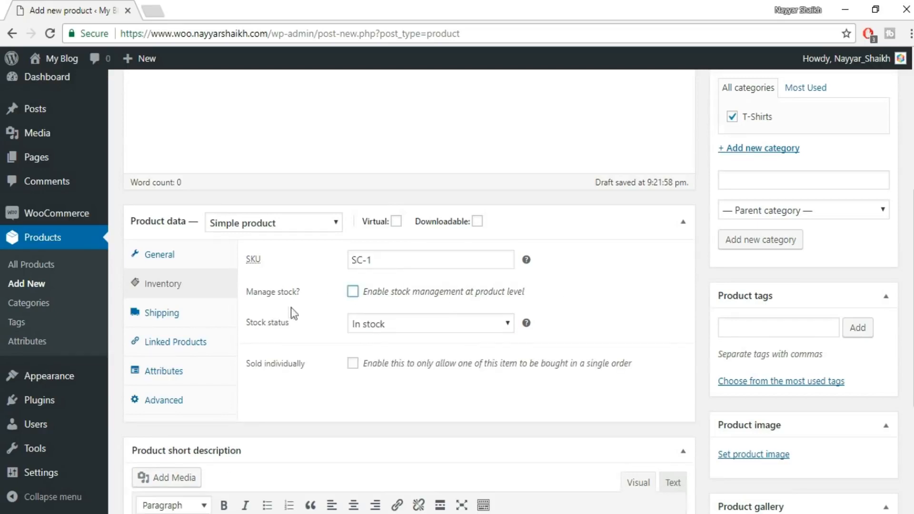
Enable stock management at product level and set the stock quantity to 100.
left_click(353, 292)
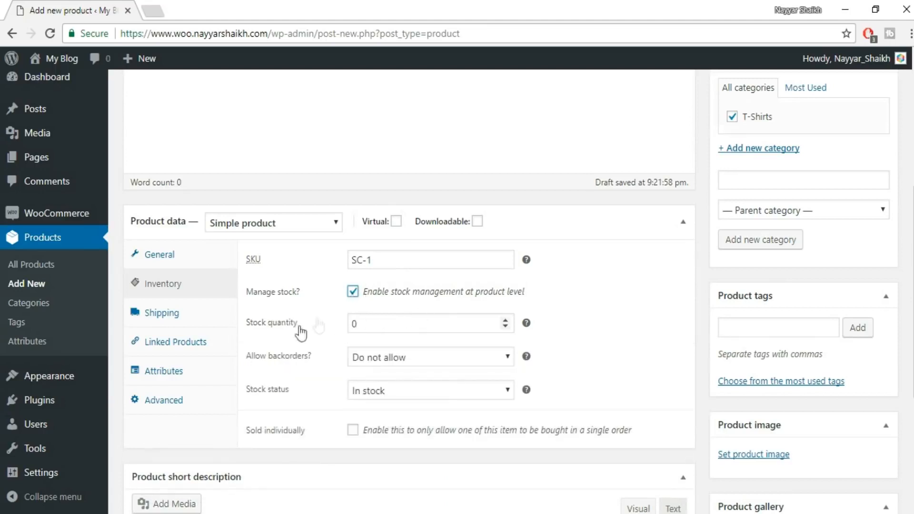
double_click(378, 322)
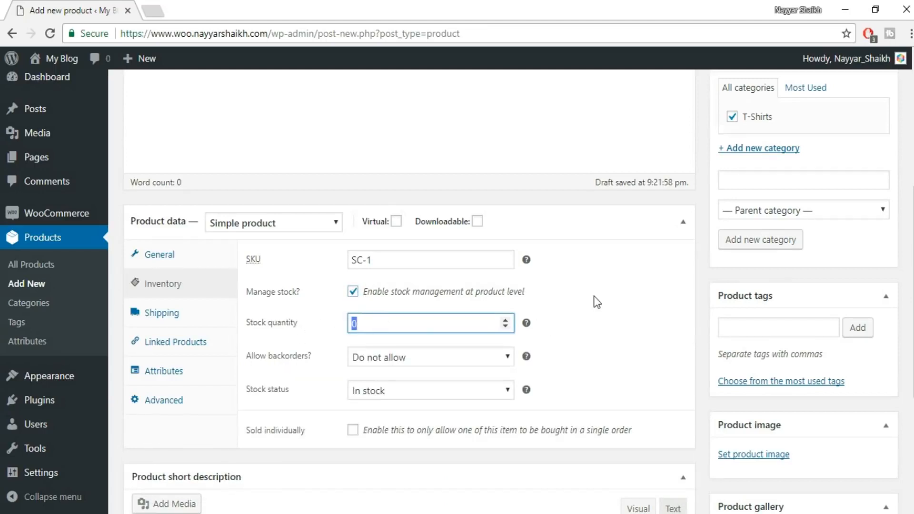
type("100")
left_click(599, 314)
Try the backorder options "Allow" and "Allow, but notify customer" for the product.
scroll(614, 347, "up", 5)
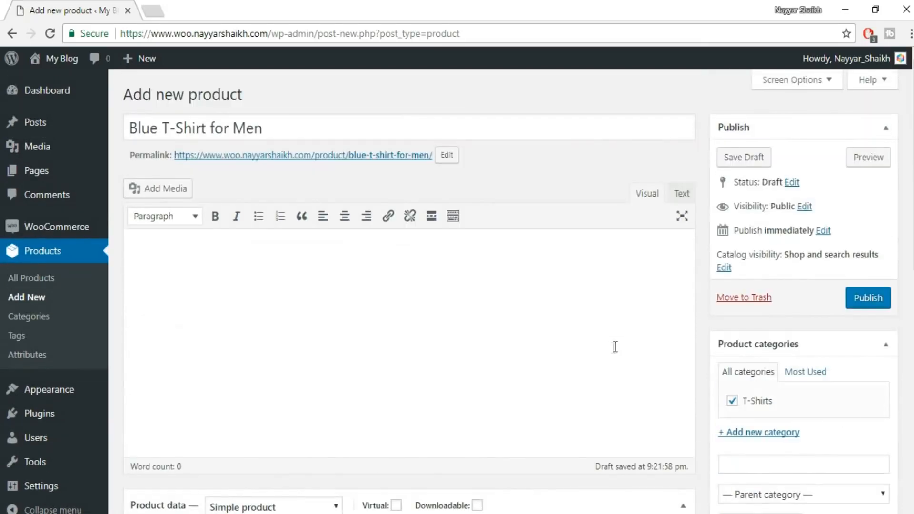
scroll(496, 257, "down", 3)
scroll(496, 257, "down", 2)
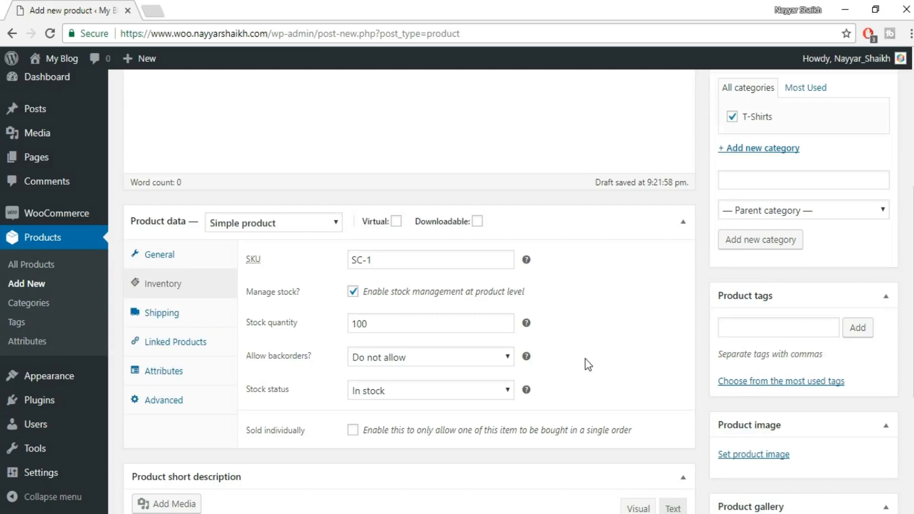
left_click(409, 358)
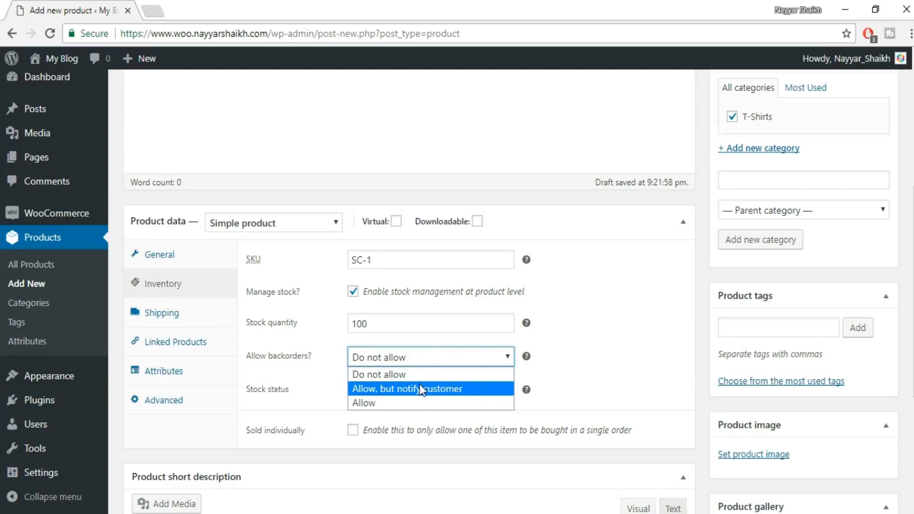
left_click(394, 404)
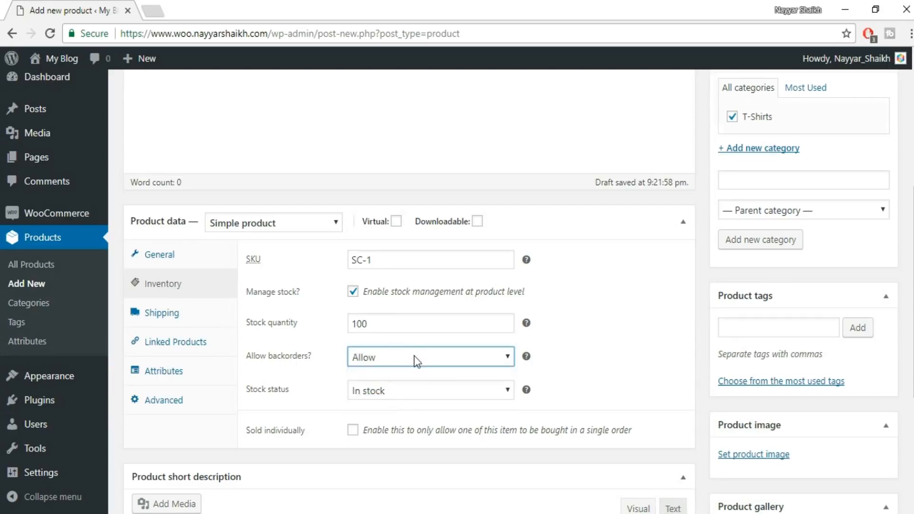
left_click(415, 361)
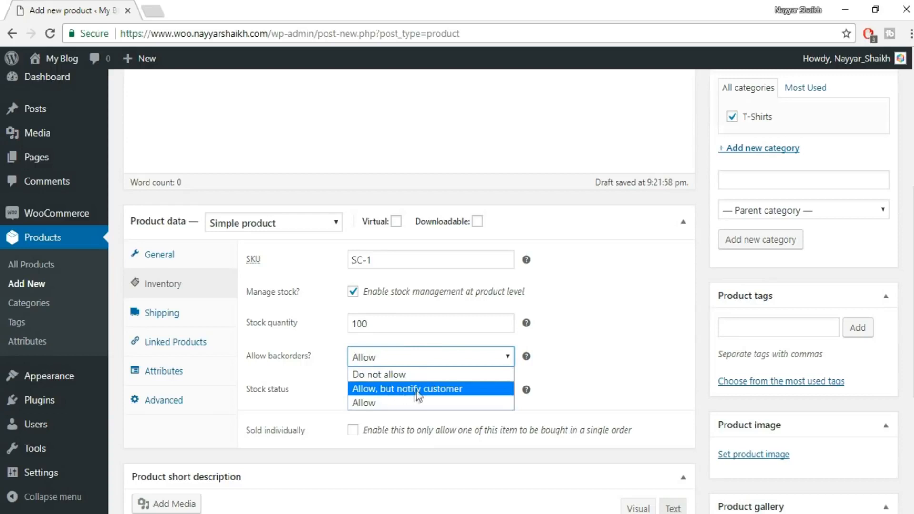
left_click(418, 390)
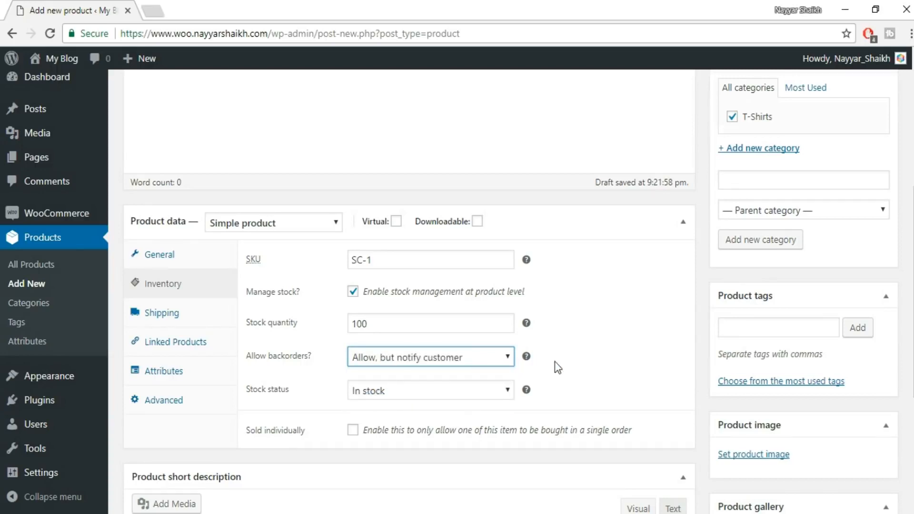
Set the product's backorders to "Do not allow" and its stock status to "In stock".
left_click(505, 356)
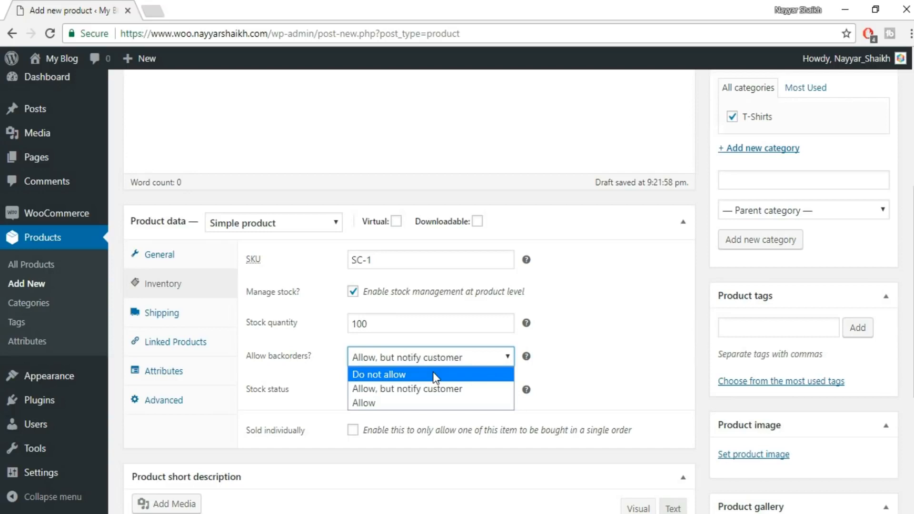
left_click(404, 374)
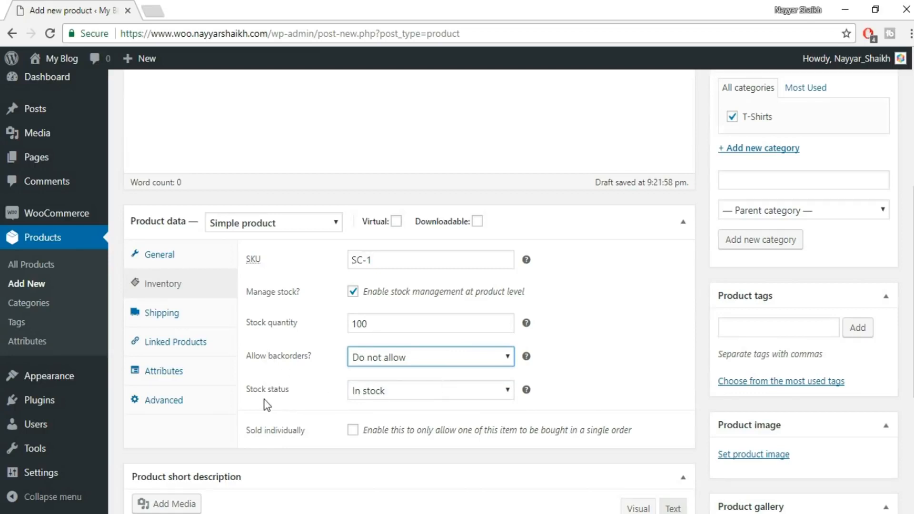
left_click(402, 397)
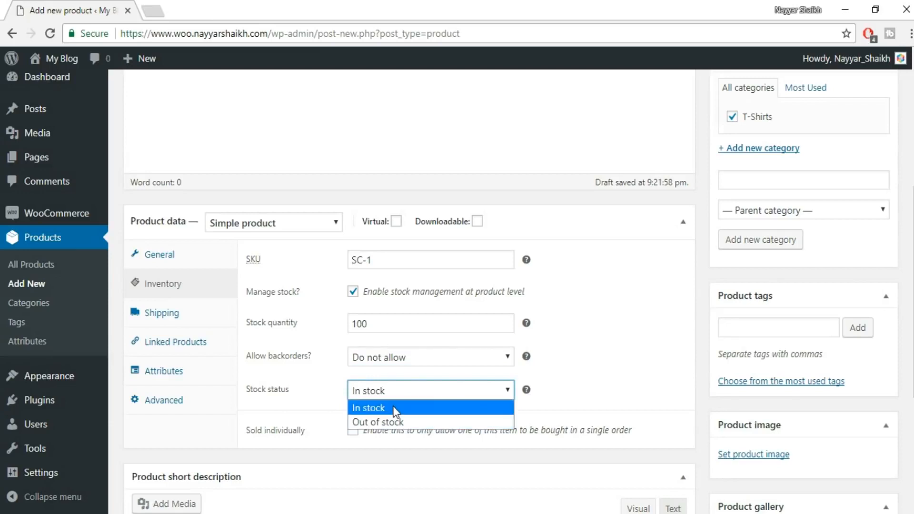
left_click(393, 408)
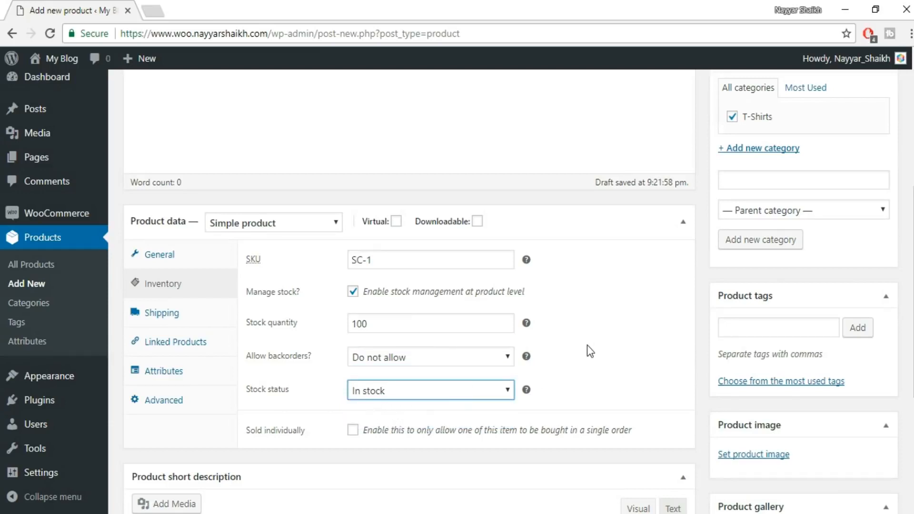
Try the "Out of stock" status and switch the stock status back to "In stock".
left_click(435, 390)
left_click(379, 423)
left_click(438, 396)
left_click(385, 408)
In the shipping data, set the weight to 200 g and the dimensions to length 50, width 20 and height 30 cm.
left_click(188, 319)
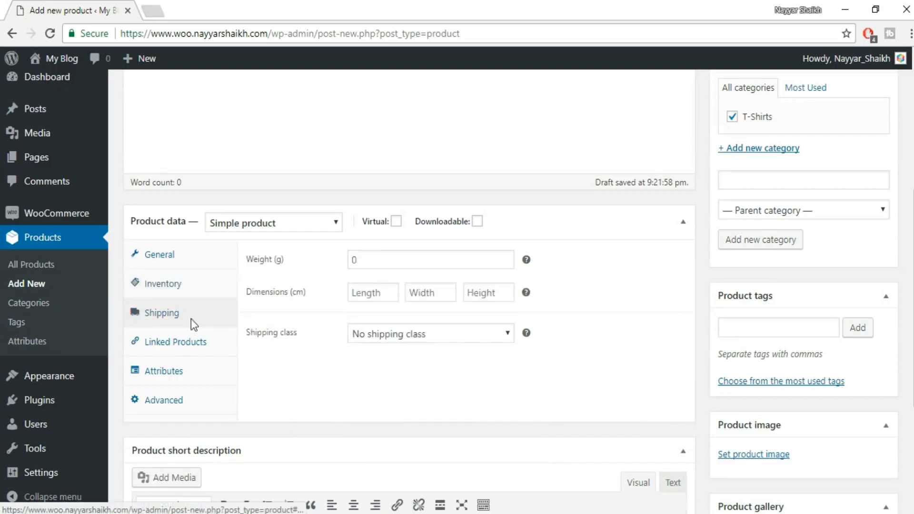
left_click(387, 263)
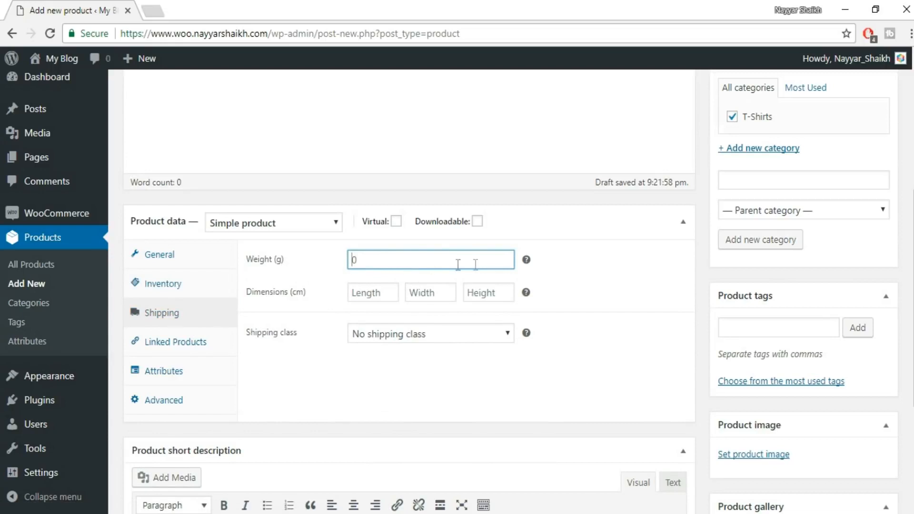
type("200")
key("Tab")
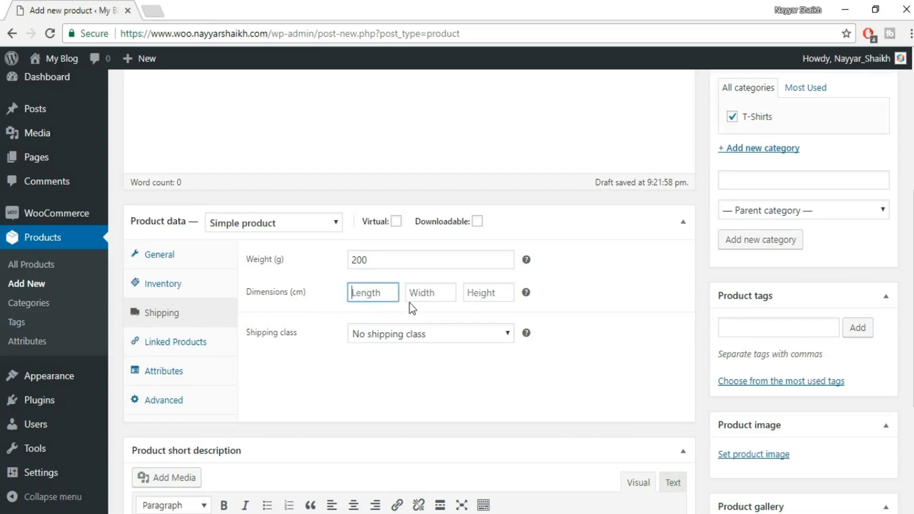
type("50")
key("Tab")
type("20")
key("Tab")
type("30")
Try the Television shipping class and return the product to "No shipping class".
left_click(421, 336)
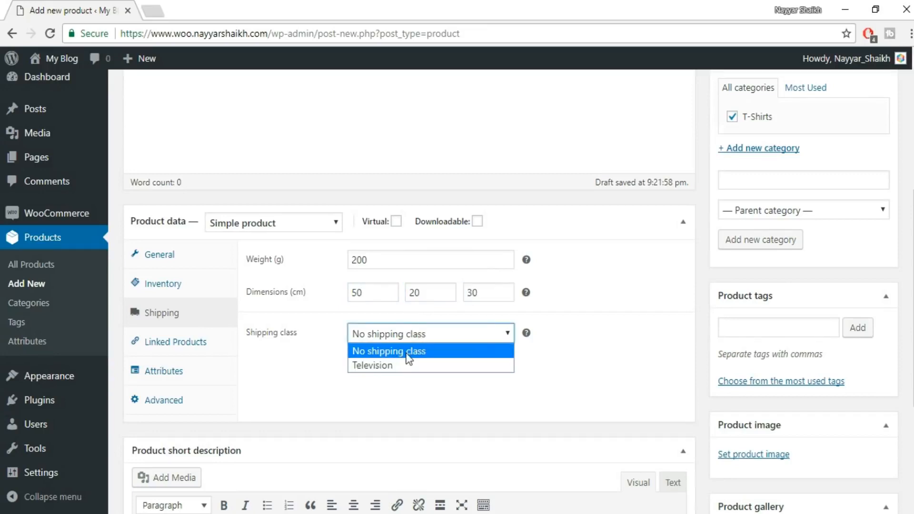
left_click(408, 352)
left_click(444, 333)
left_click(406, 353)
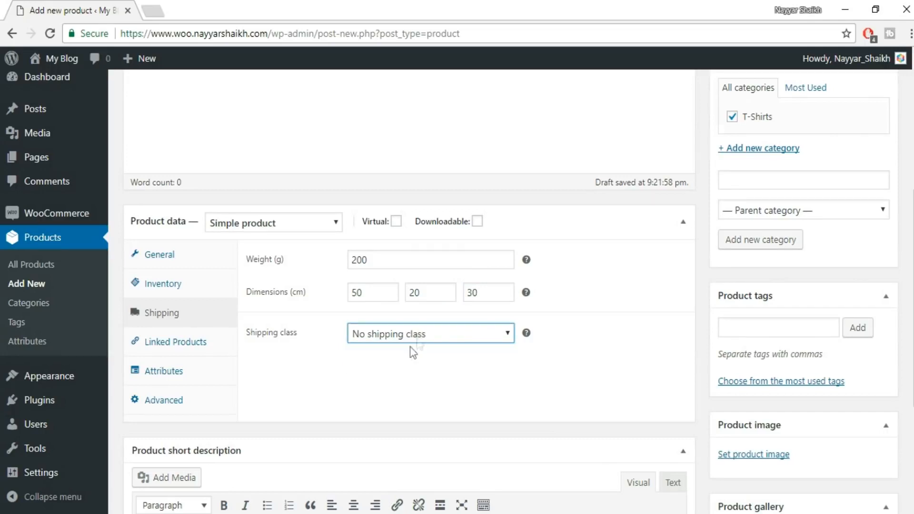
left_click(420, 337)
left_click(417, 365)
left_click(407, 338)
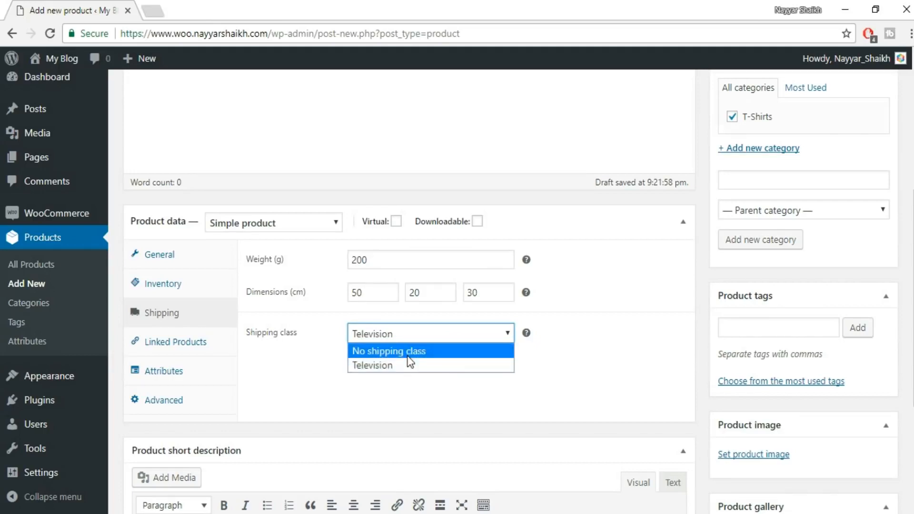
left_click(409, 358)
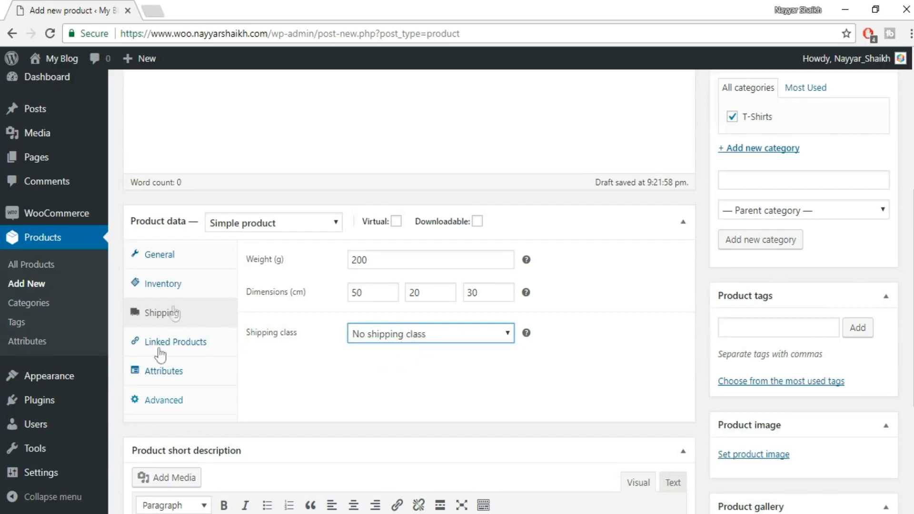
left_click(413, 333)
left_click(419, 353)
Examine the upsells and cross-sells options in the product's linked products settings.
left_click(196, 344)
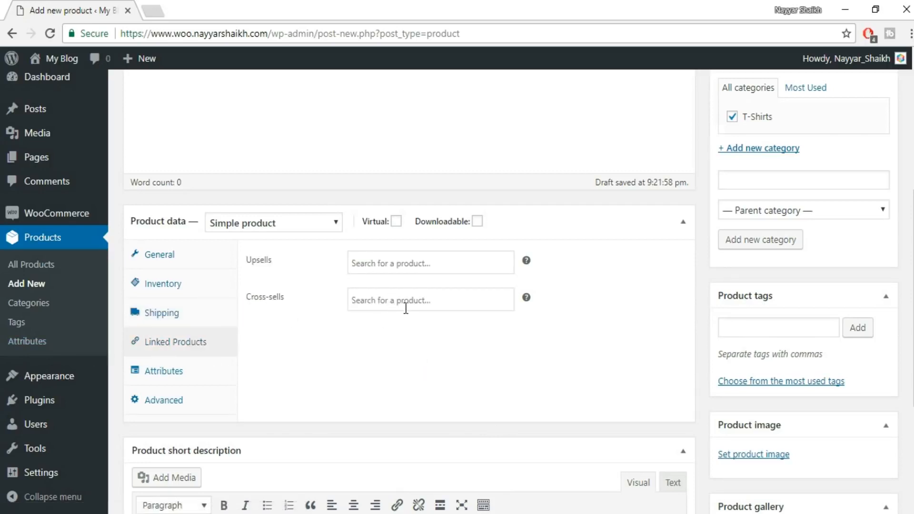
left_click(399, 263)
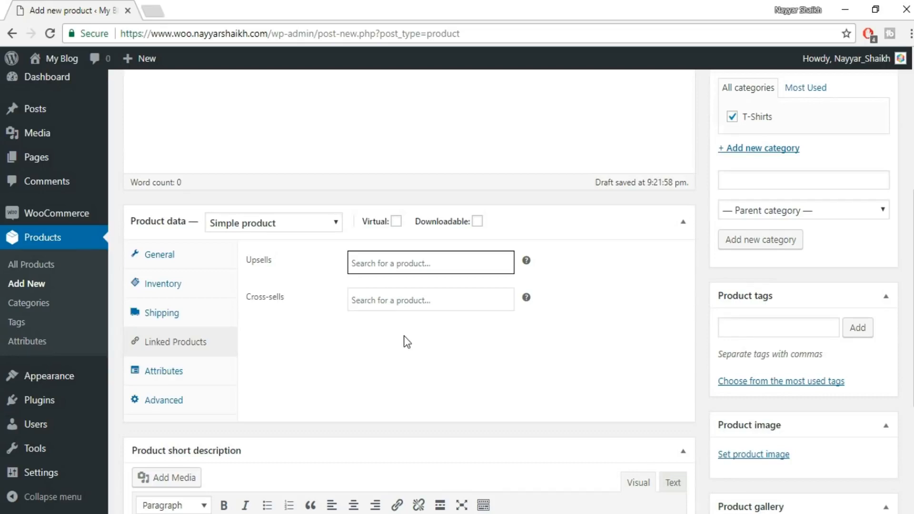
left_click(420, 346)
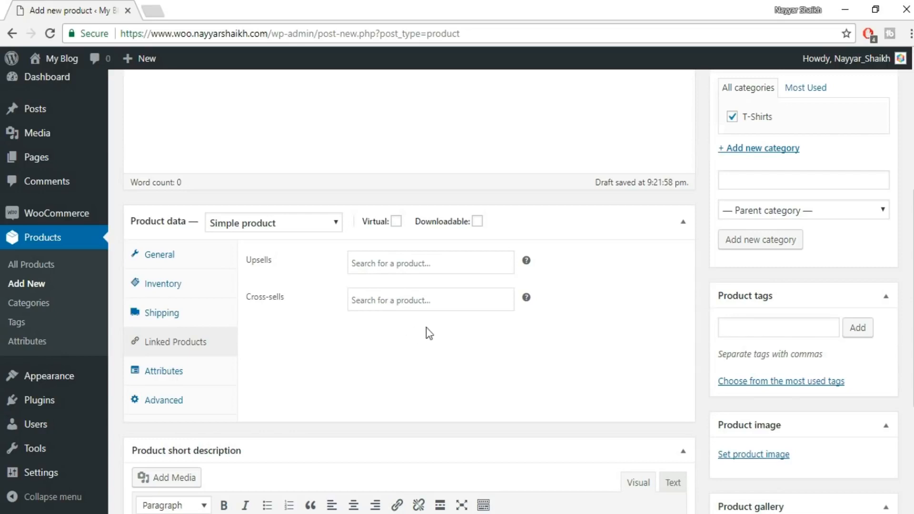
Examine the product's attribute options, general price and tax settings, and the short description area.
left_click(177, 374)
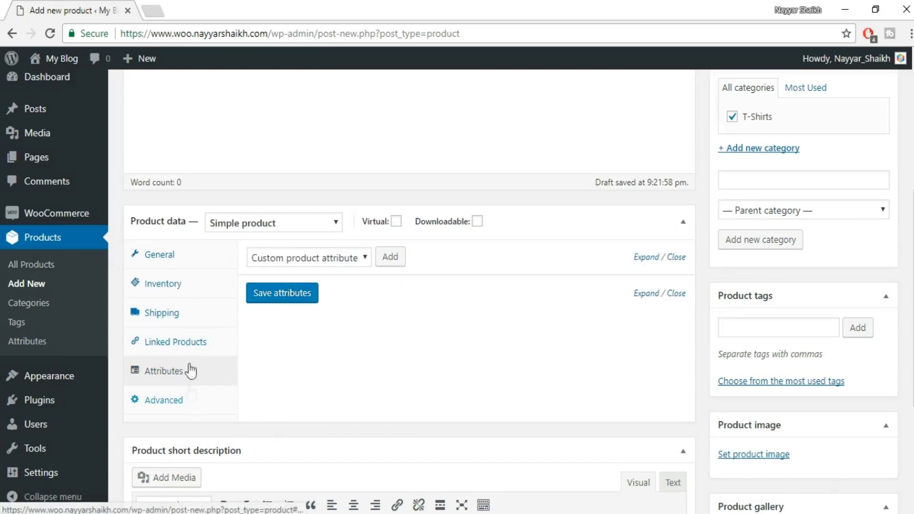
left_click(167, 255)
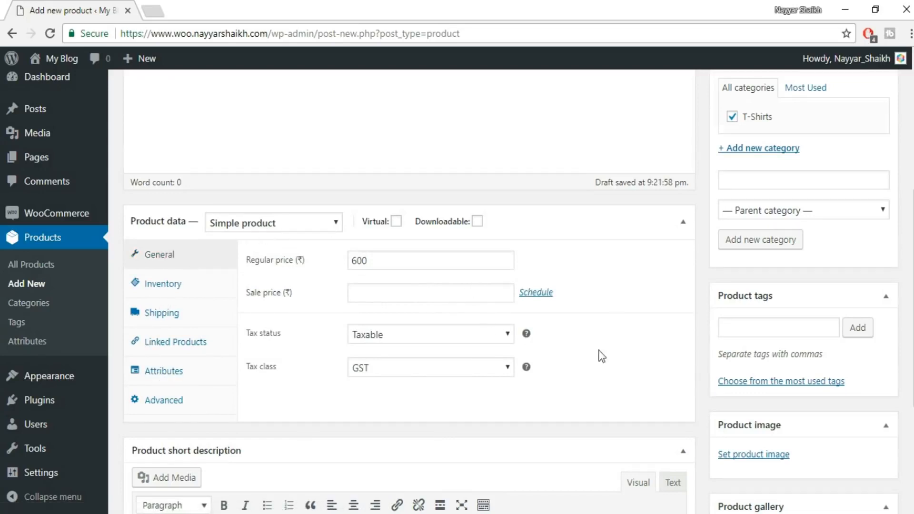
scroll(580, 390, "down", 3)
scroll(420, 275, "up", 2)
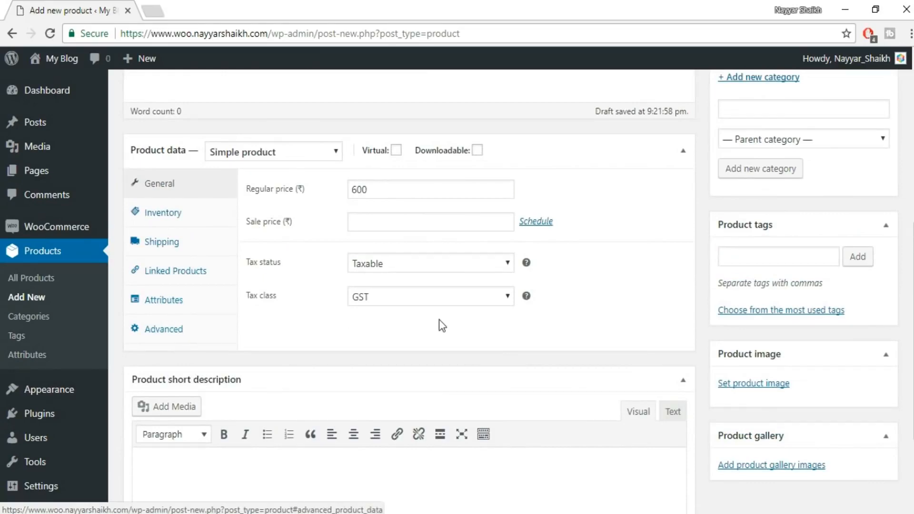
scroll(451, 406, "down", 2)
scroll(451, 407, "down", 1)
scroll(384, 386, "up", 4)
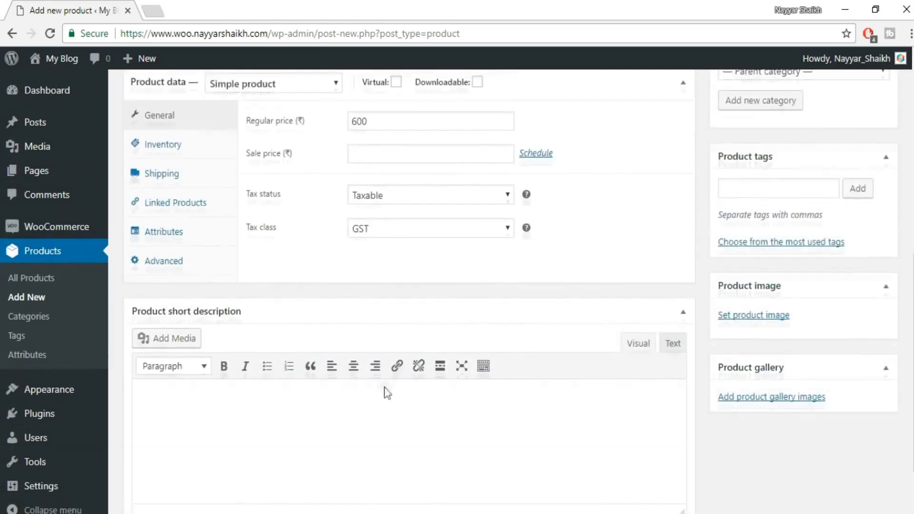
scroll(386, 395, "up", 3)
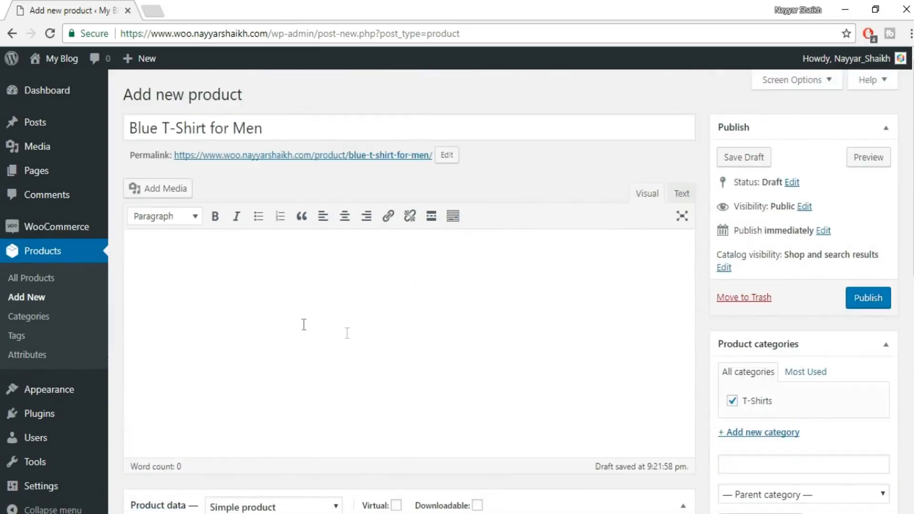
In a new browser tab, search for "lorem ipsum", open lipsum.com and generate five paragraphs of placeholder text.
left_click(160, 8)
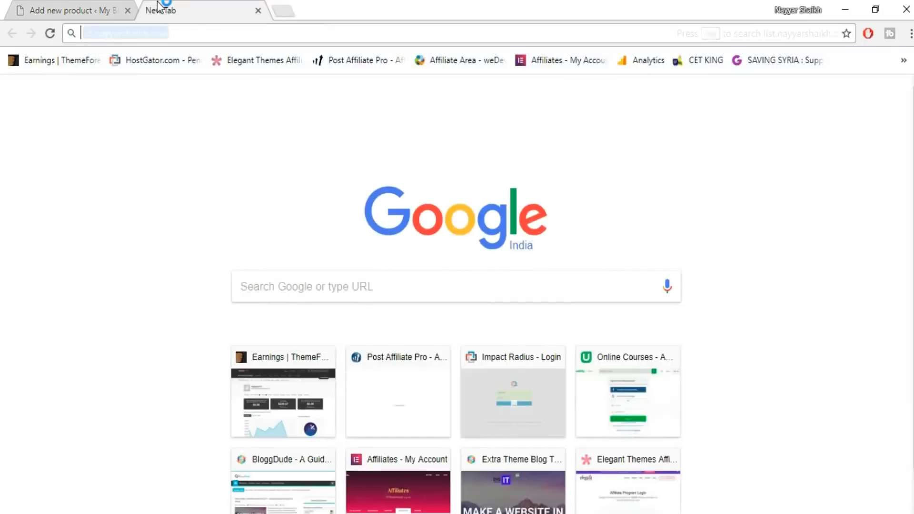
type("lorem ipsum")
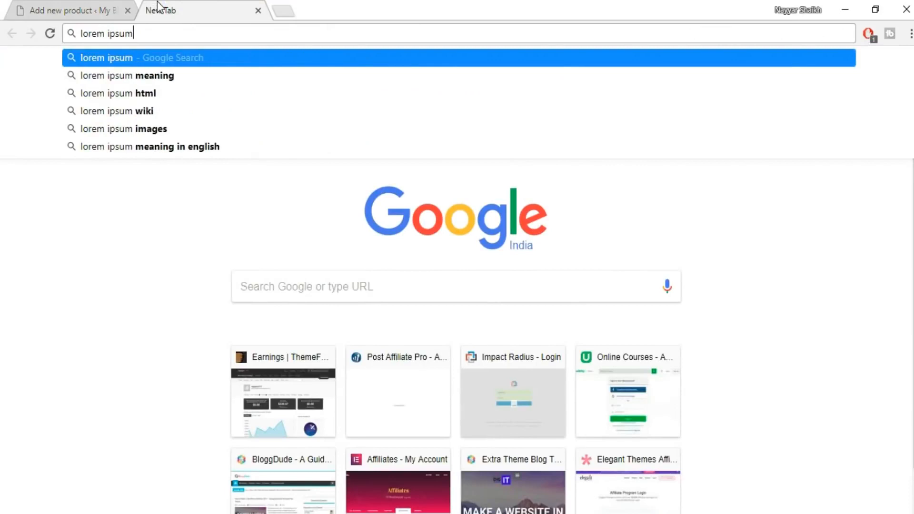
key("Return")
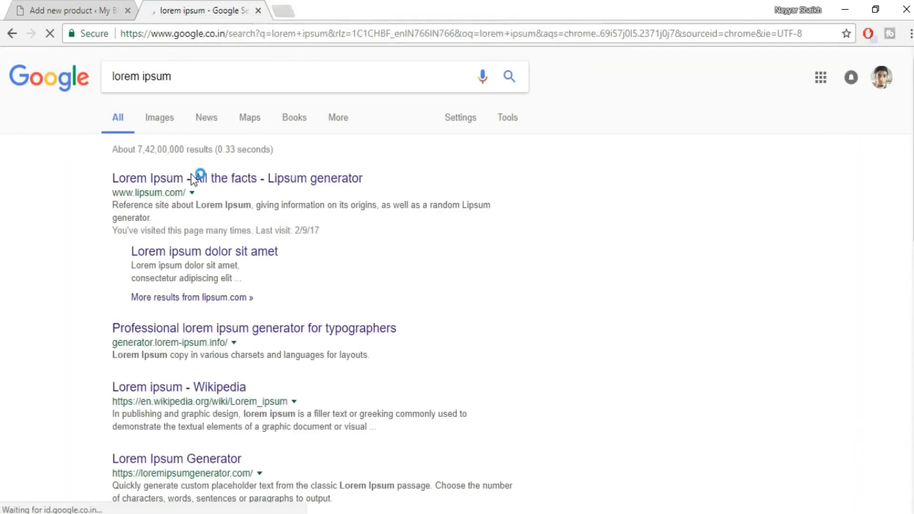
left_click(192, 176)
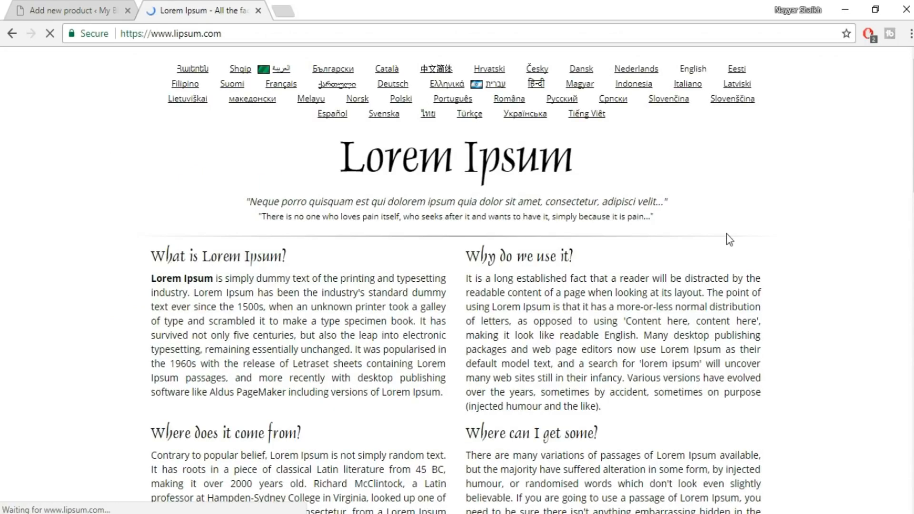
scroll(727, 235, "down", 9)
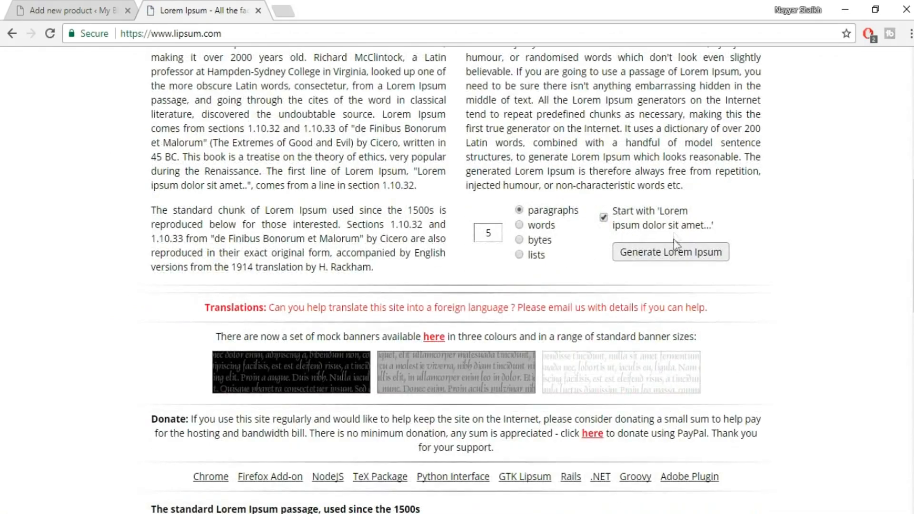
left_click(670, 247)
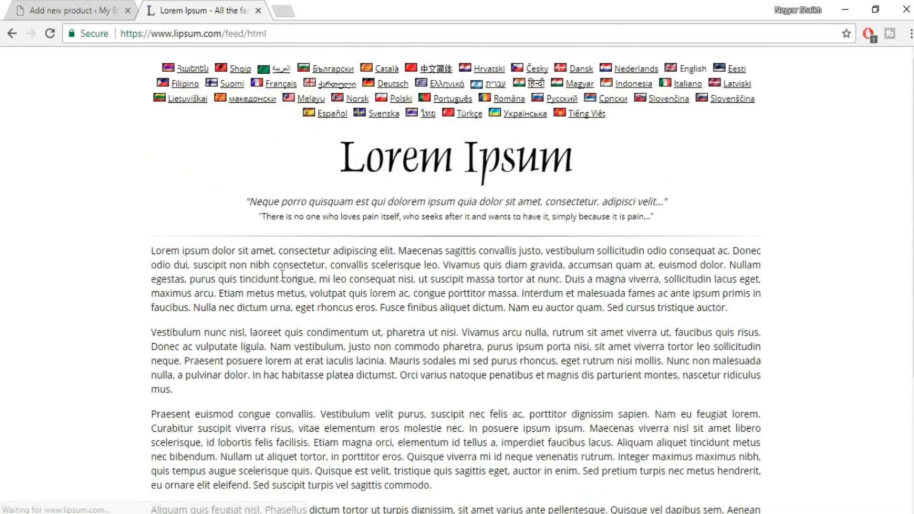
Copy the placeholder text from "eget rutrum nisi mollis" through "in porttitor eros." into the product's main description.
scroll(524, 285, "down", 2)
left_click_drag(563, 291, 409, 390)
key("ctrl+c")
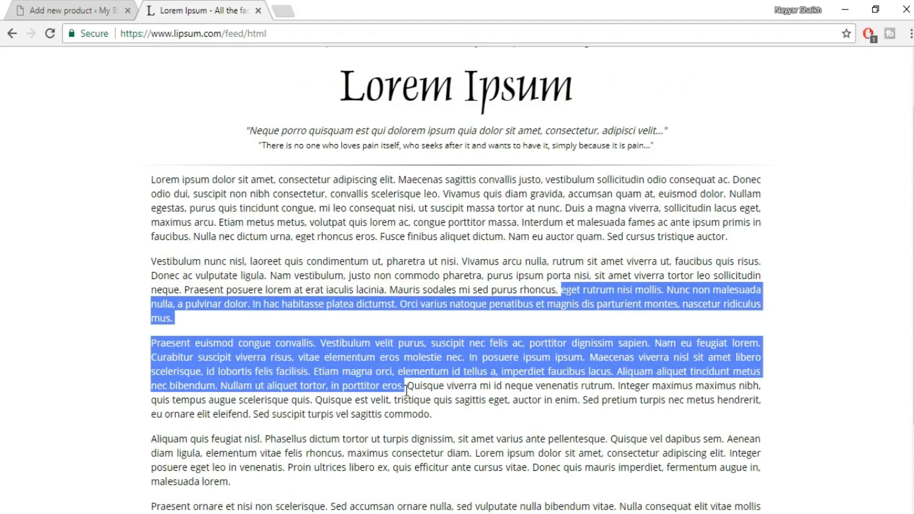
left_click(82, 7)
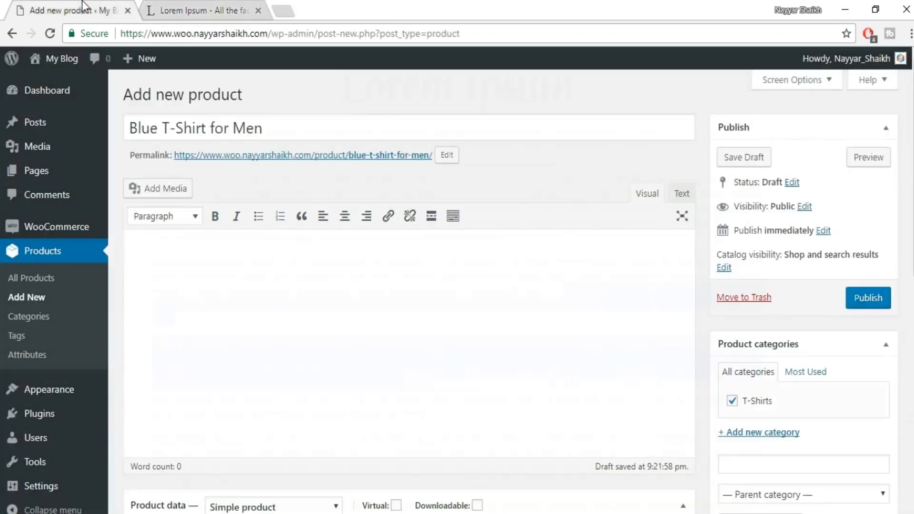
left_click(252, 259)
scroll(455, 284, "down", 1)
scroll(471, 245, "down", 9)
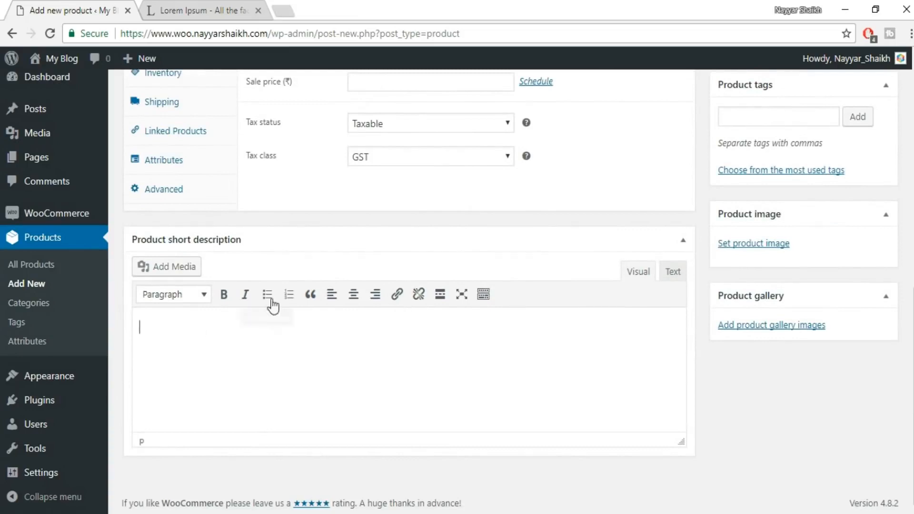
scroll(282, 378, "up", 10)
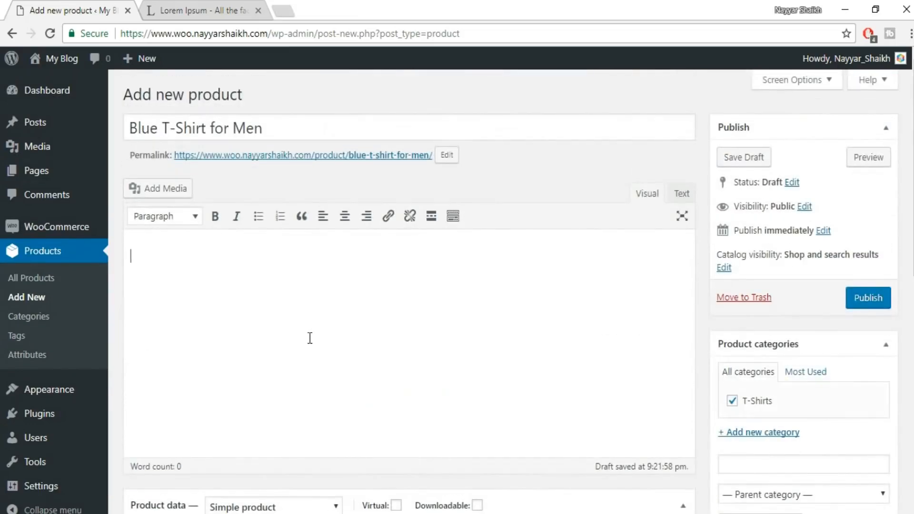
key("ctrl+v")
Copy the first paragraph of the main description into the product short description.
left_click_drag(513, 279, 126, 244)
key("ctrl+c")
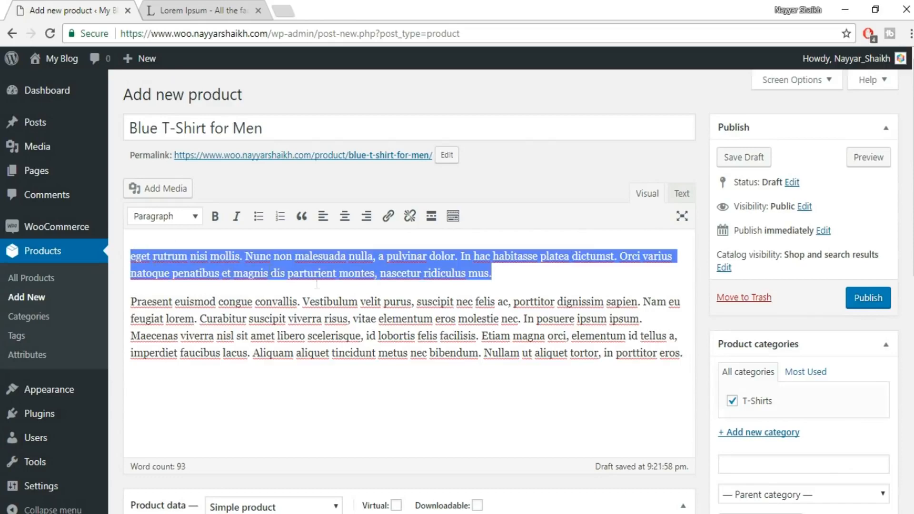
scroll(320, 286, "down", 11)
left_click(288, 353)
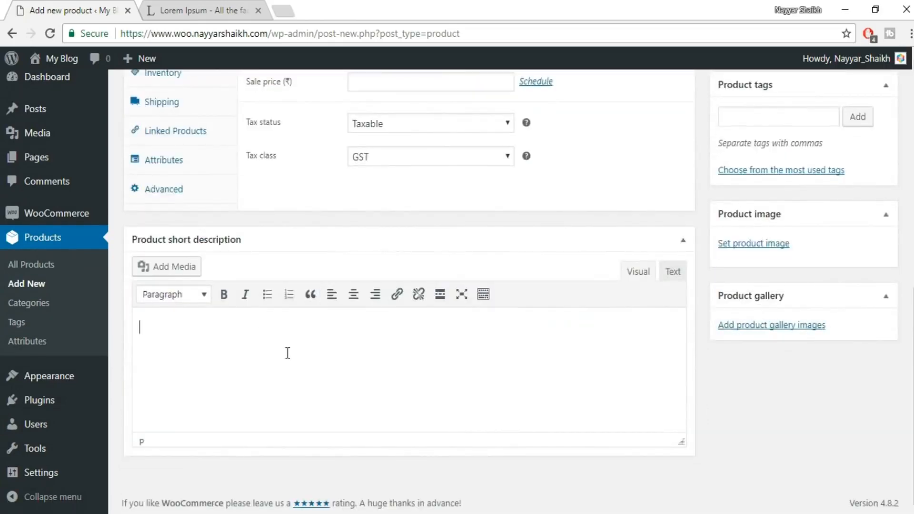
key("ctrl+v")
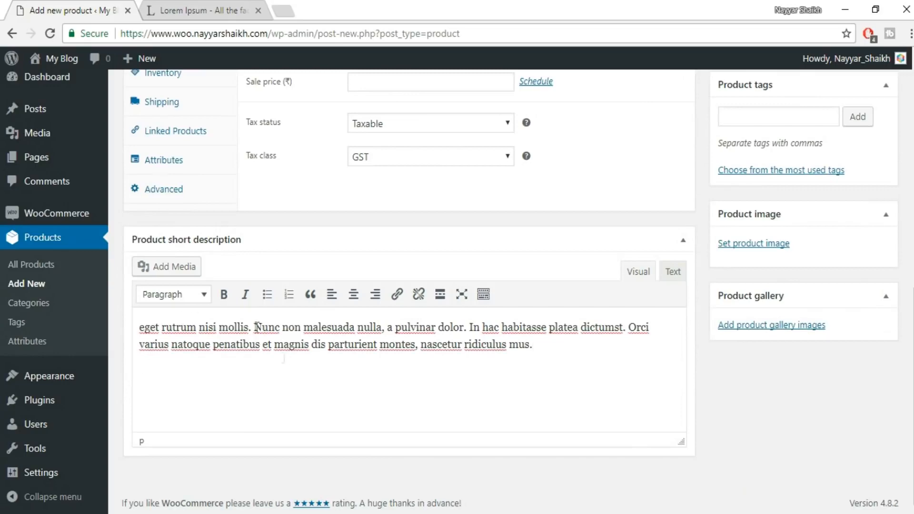
Upload image 1 from the Product Images folder and set it as the product image.
scroll(441, 381, "up", 5)
scroll(441, 380, "down", 5)
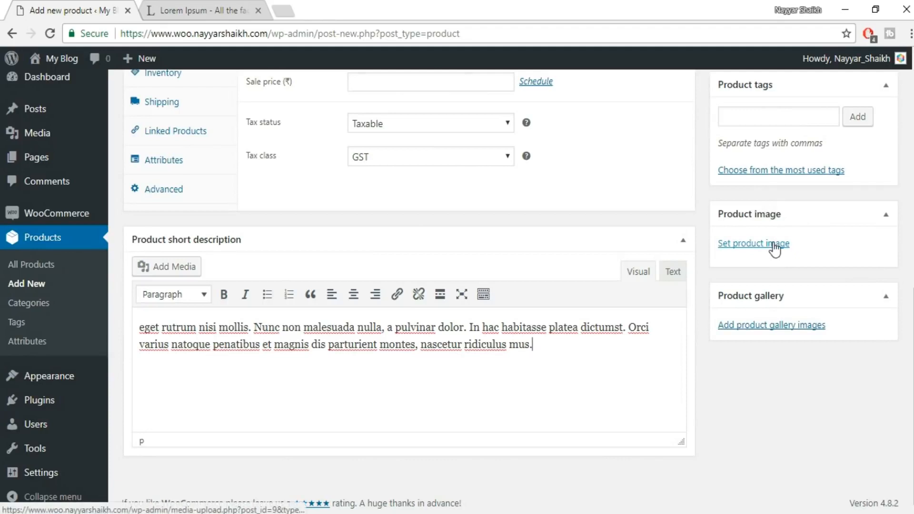
left_click(774, 245)
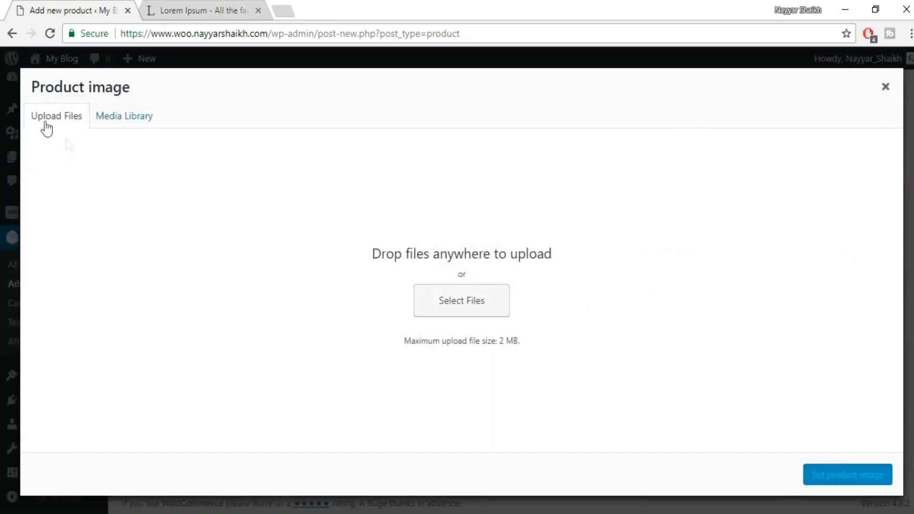
left_click(442, 309)
left_click(168, 137)
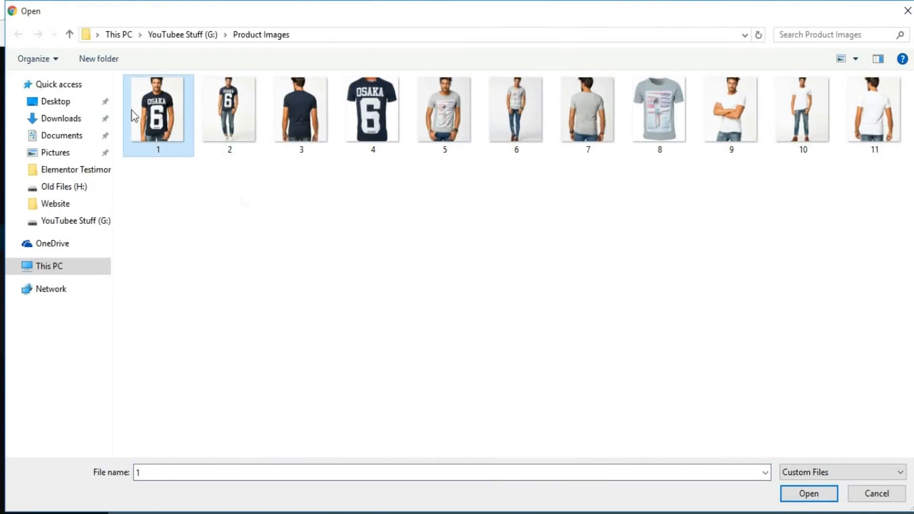
left_click(809, 493)
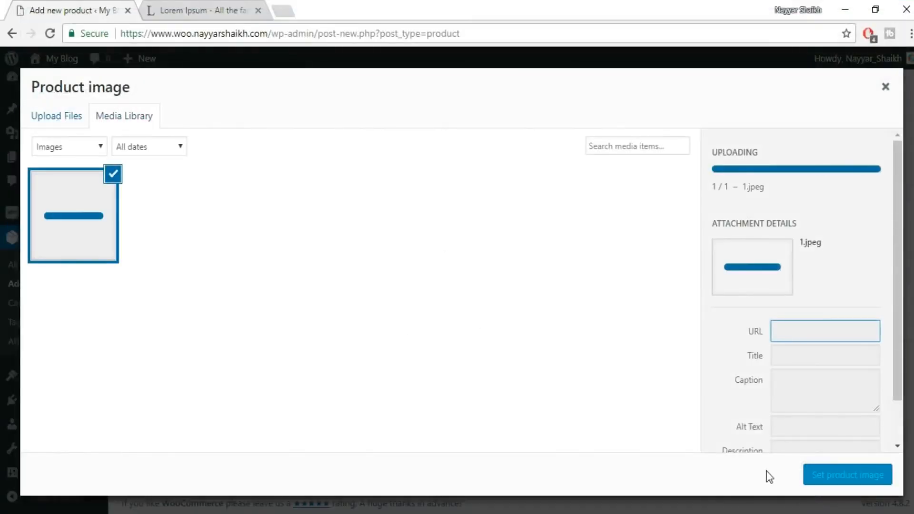
left_click(848, 476)
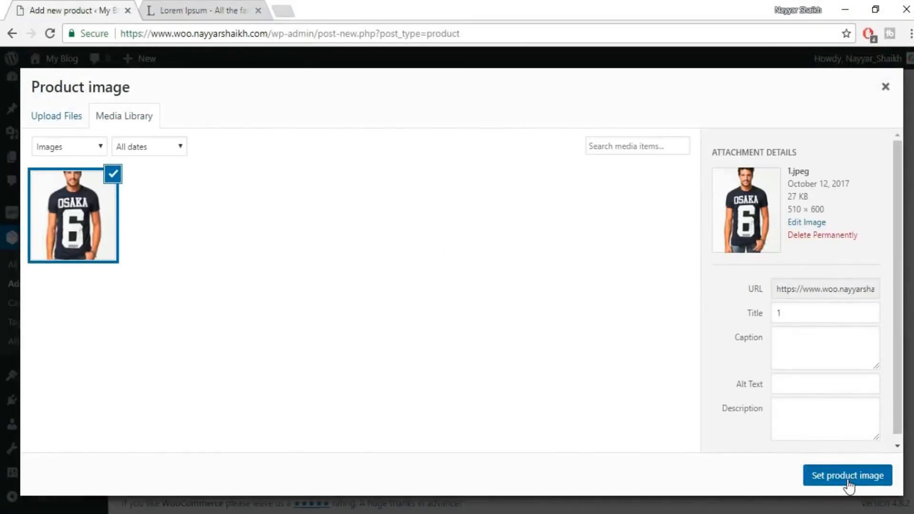
Upload images 2, 3 and 4 from the Product Images folder and add them to the product gallery.
scroll(838, 448, "down", 2)
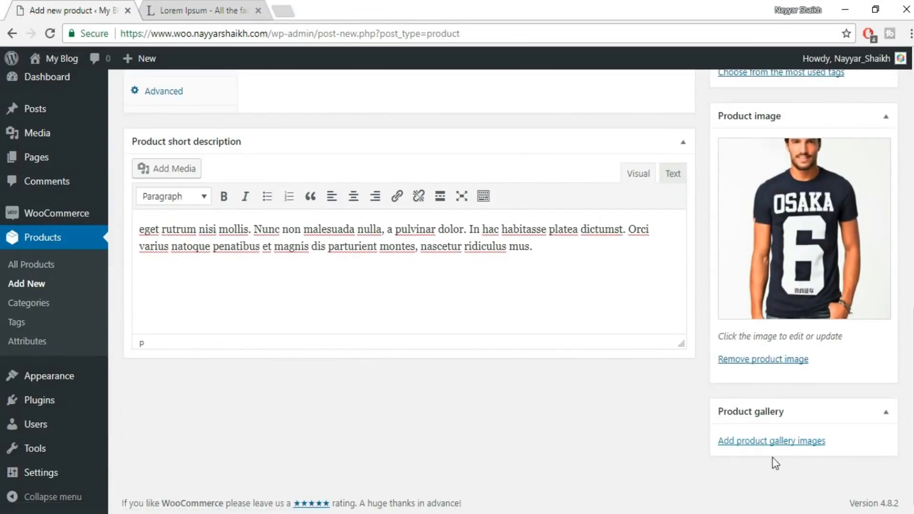
left_click(762, 442)
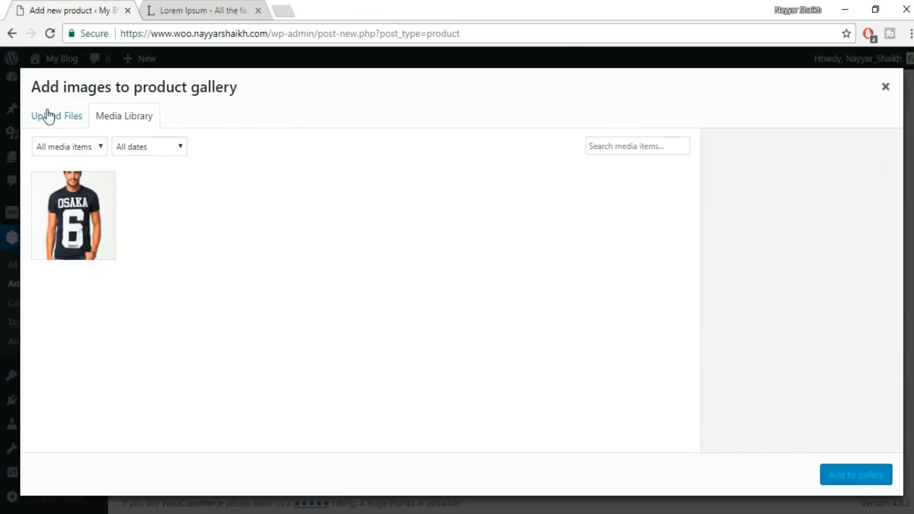
left_click(47, 116)
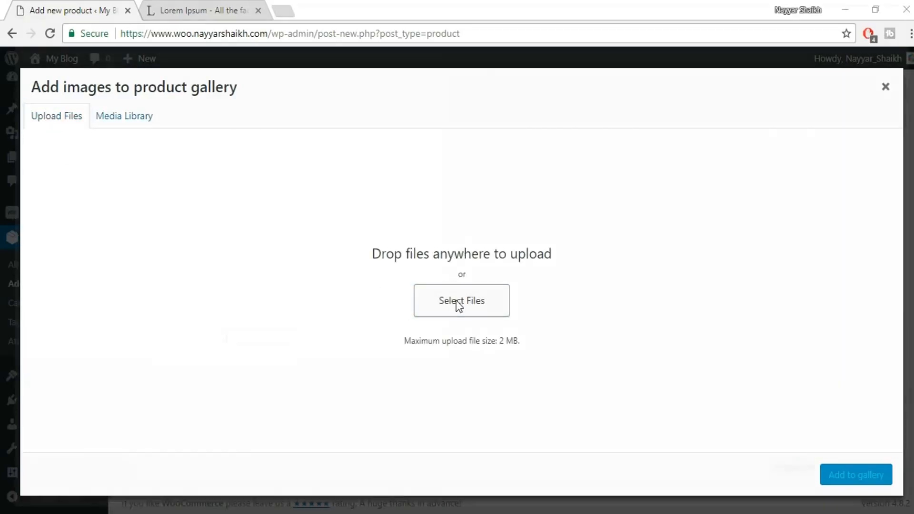
left_click(458, 305)
left_click(248, 136)
left_click(286, 137, "ctrl")
left_click(350, 136, "ctrl")
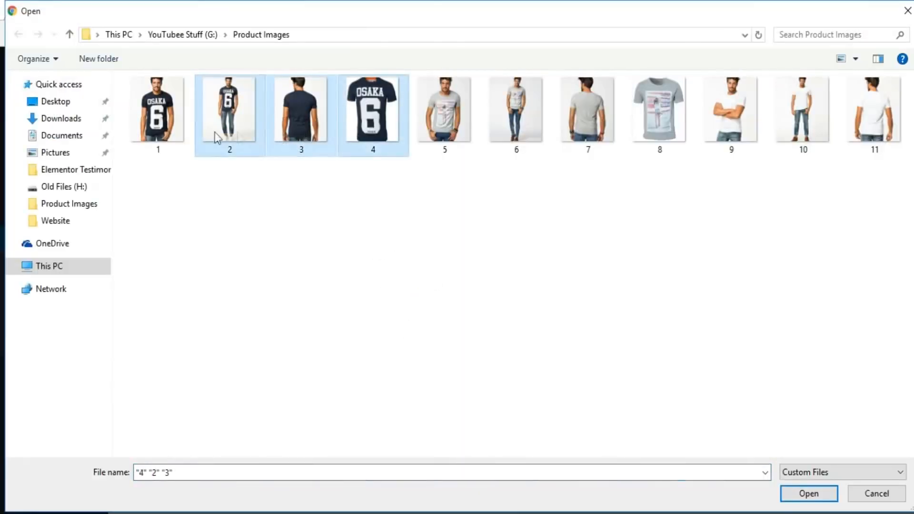
left_click(811, 494)
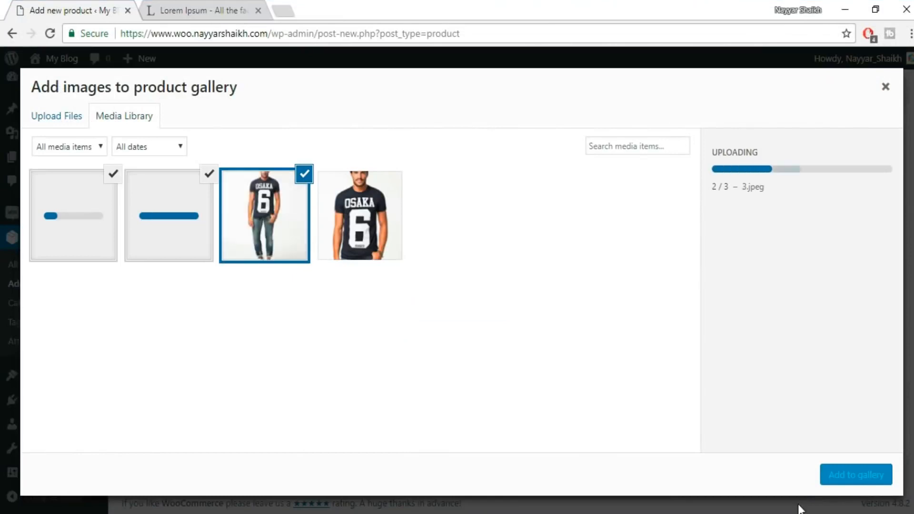
left_click(836, 477)
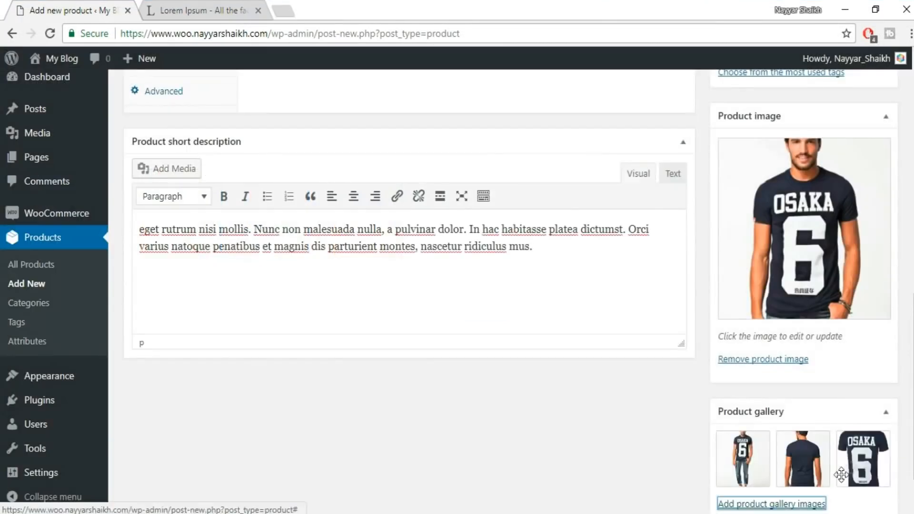
Add the product tags "Shirts" and "Men".
scroll(810, 467, "up", 6)
left_click(783, 307)
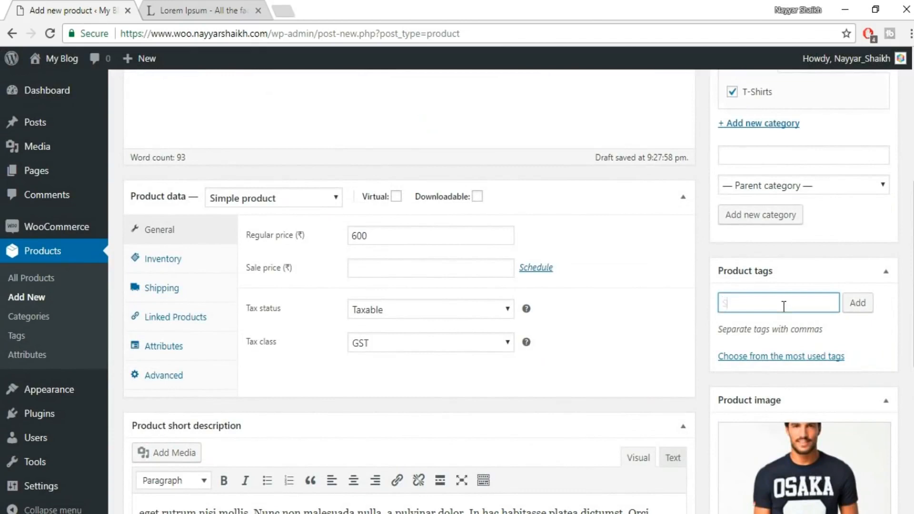
key("Return")
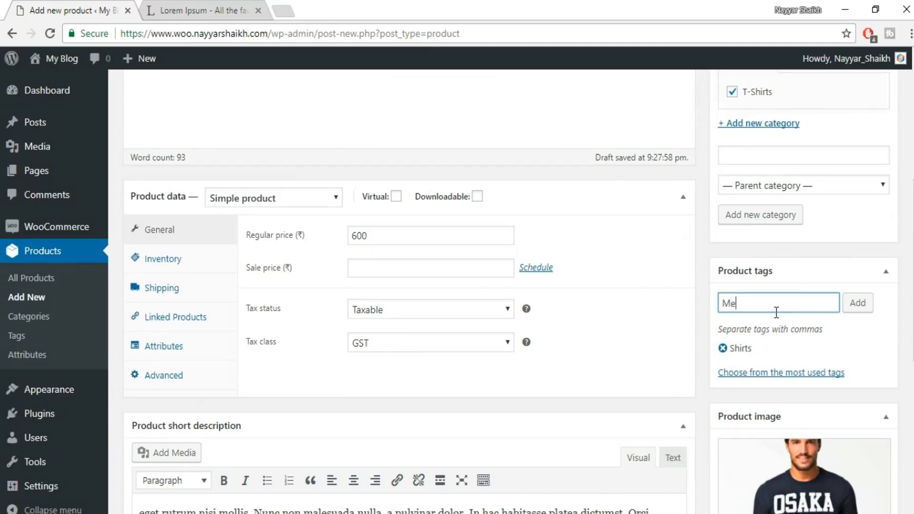
key("Return")
Preview the Blue T-Shirt for Men product page and examine its images, title and product details.
scroll(847, 319, "up", 7)
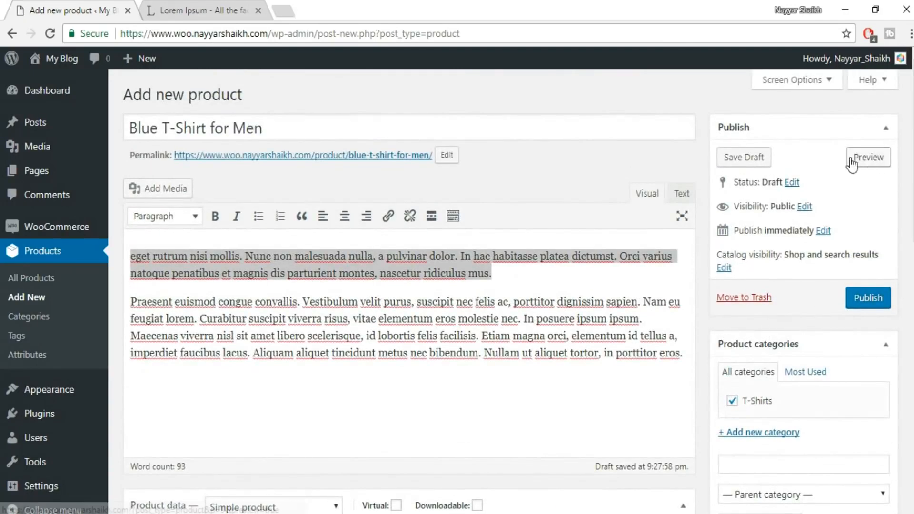
left_click(870, 158)
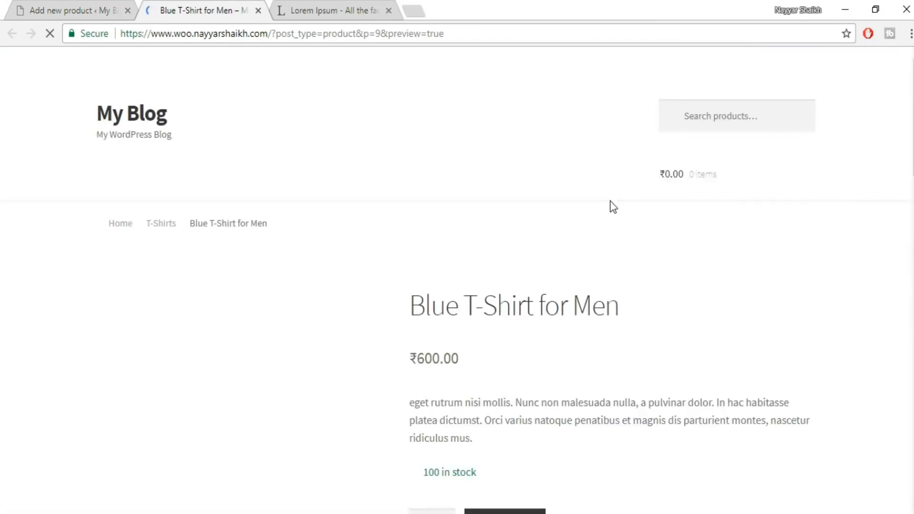
scroll(717, 257, "down", 3)
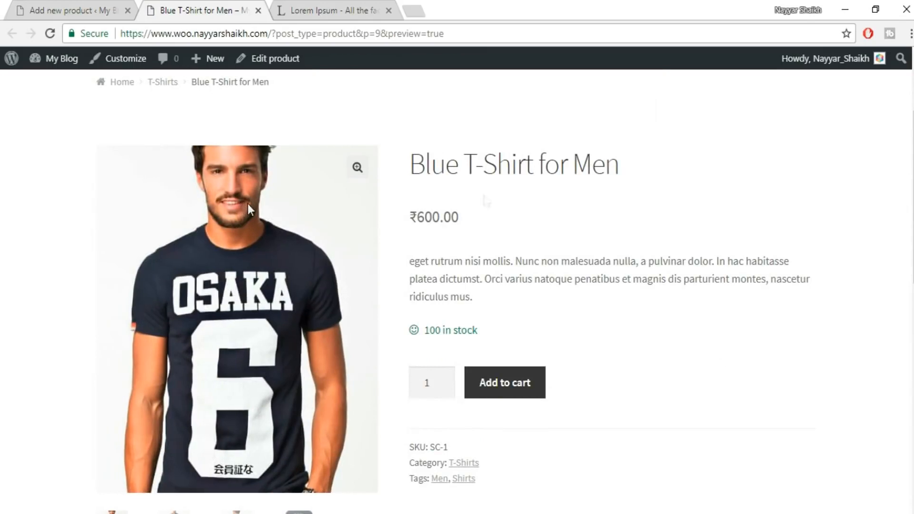
left_click_drag(417, 164, 633, 162)
left_click(658, 191)
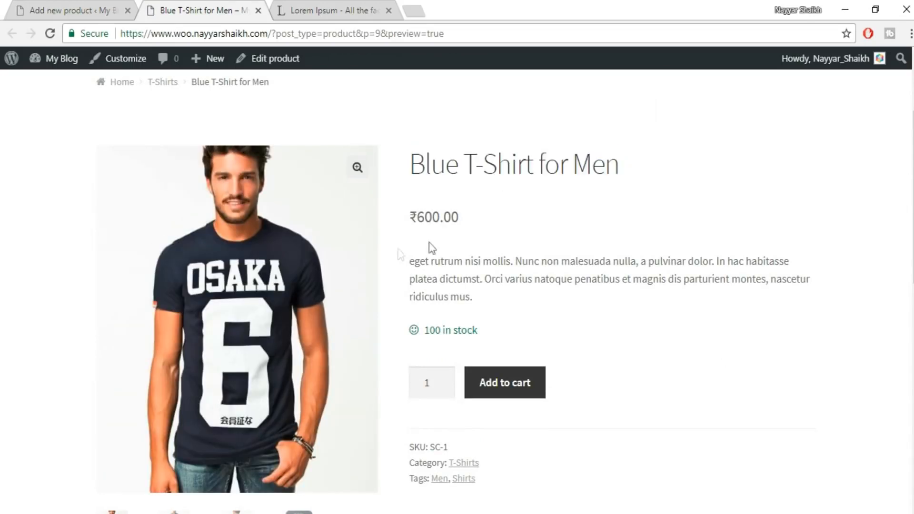
Examine the price, short description, stock, category and tags on the Blue T-Shirt for Men preview page.
left_click_drag(432, 218, 480, 218)
left_click(570, 232)
scroll(570, 232, "down", 3)
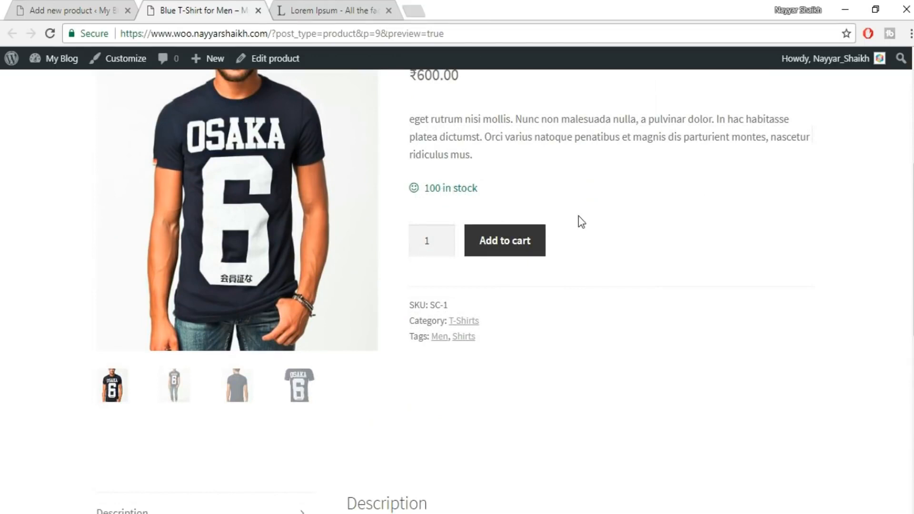
scroll(579, 216, "up", 1)
left_click_drag(453, 208, 482, 220)
left_click(483, 221)
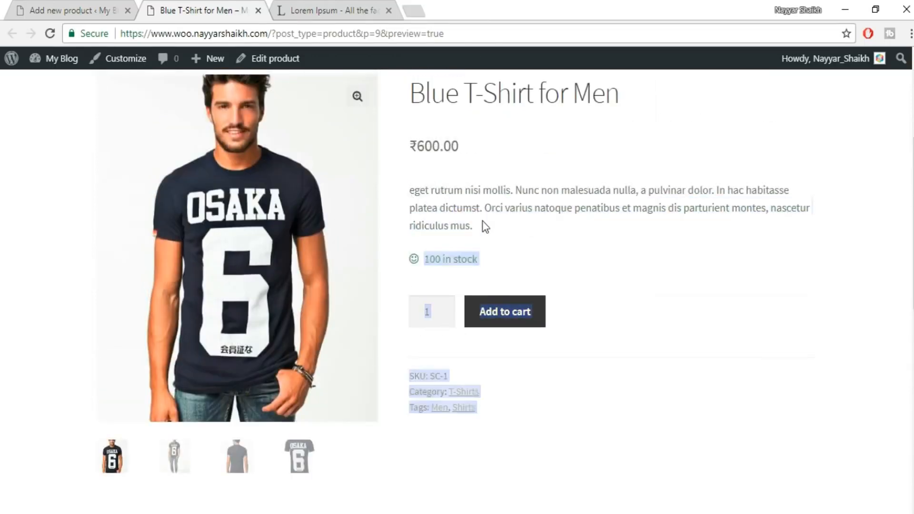
scroll(439, 305, "down", 1)
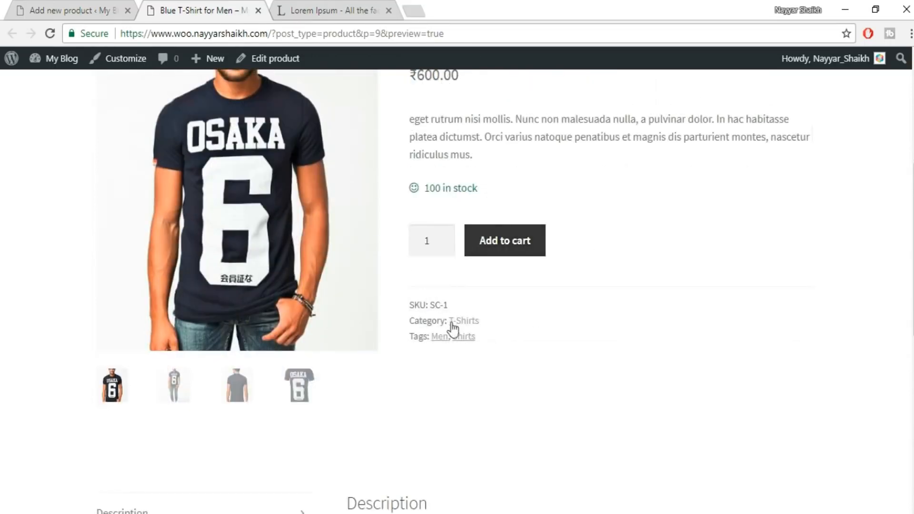
Review the product's description, additional information and reviews sections on the preview page.
scroll(607, 312, "down", 7)
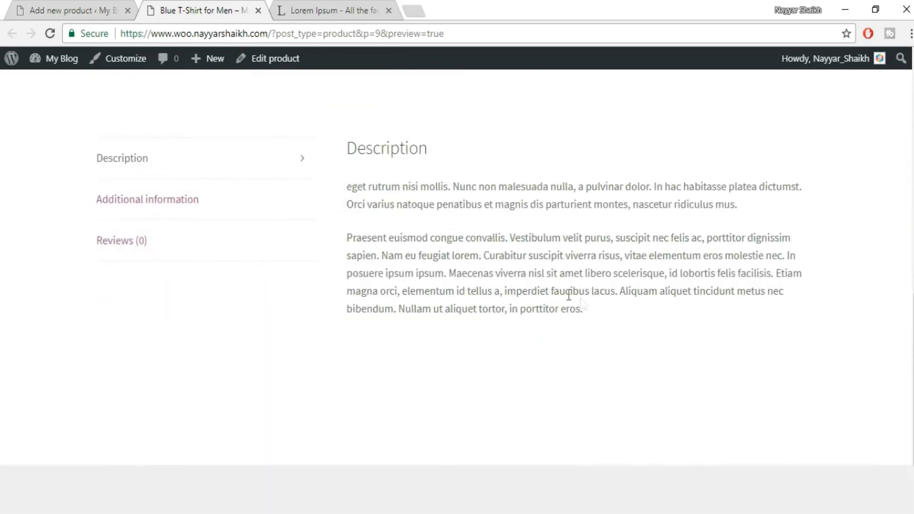
left_click(205, 208)
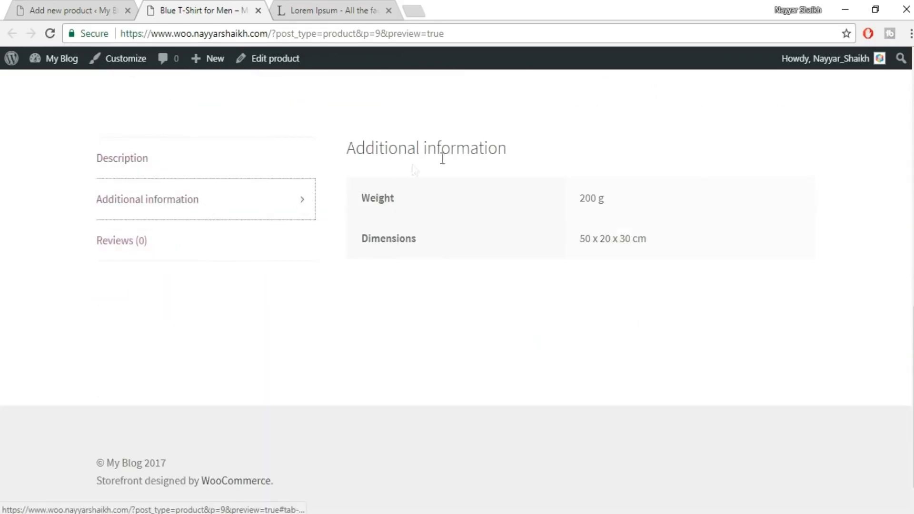
left_click(170, 252)
scroll(513, 329, "down", 4)
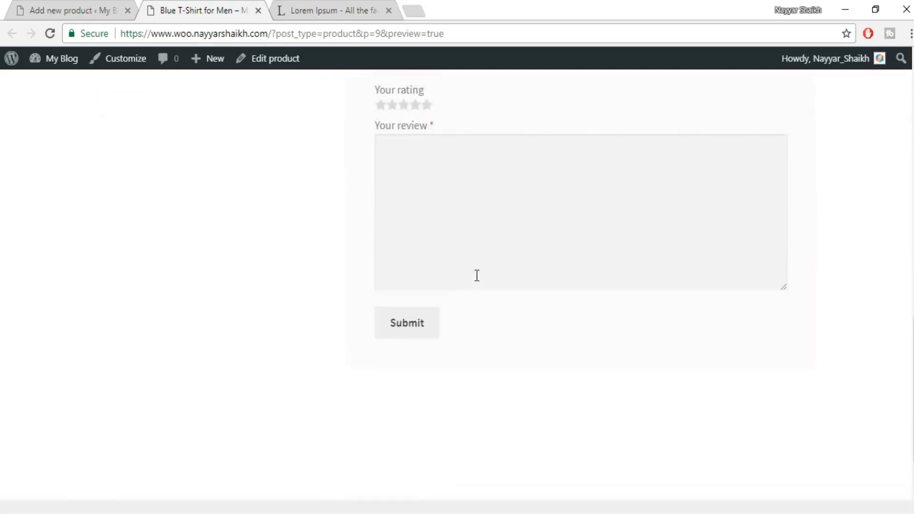
scroll(476, 281, "up", 3)
left_click(198, 172)
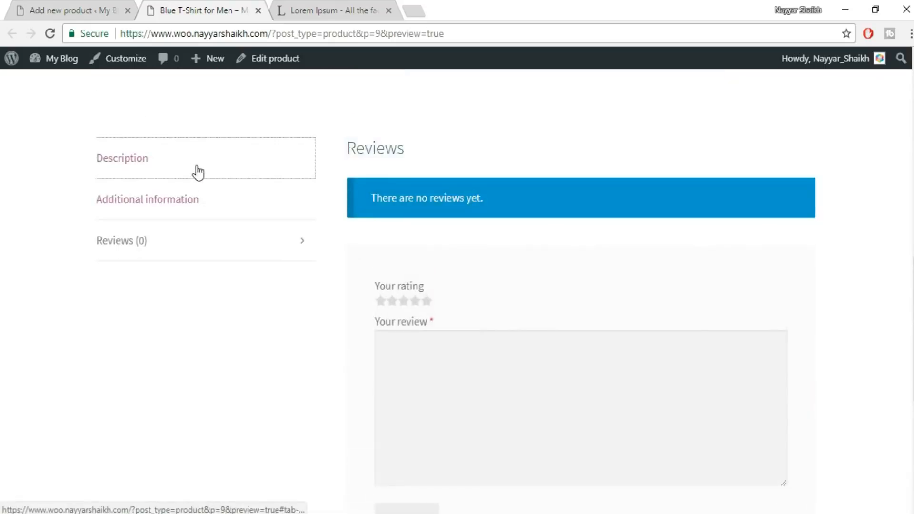
View each gallery image of the Blue T-Shirt for Men in turn, ending on the first image.
scroll(681, 192, "up", 3)
scroll(682, 192, "up", 5)
left_click(175, 390)
left_click(232, 402)
left_click(292, 386)
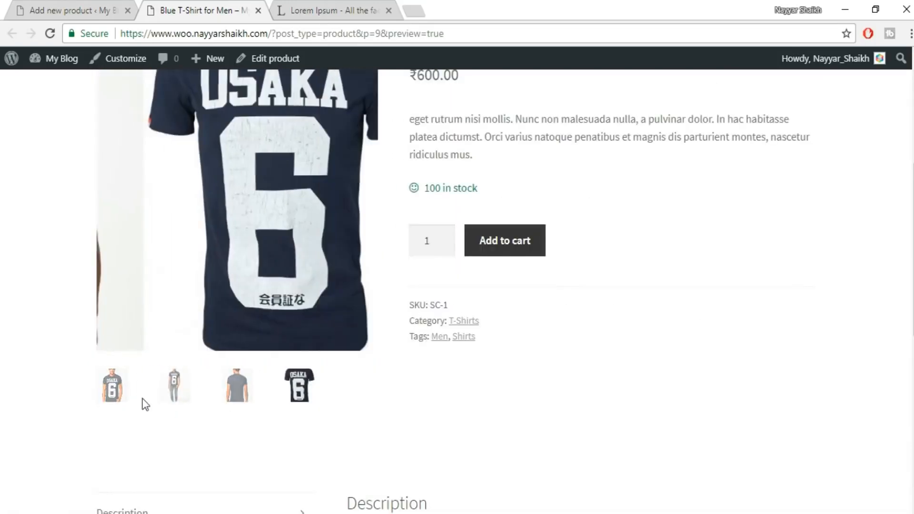
left_click(120, 393)
scroll(641, 366, "up", 3)
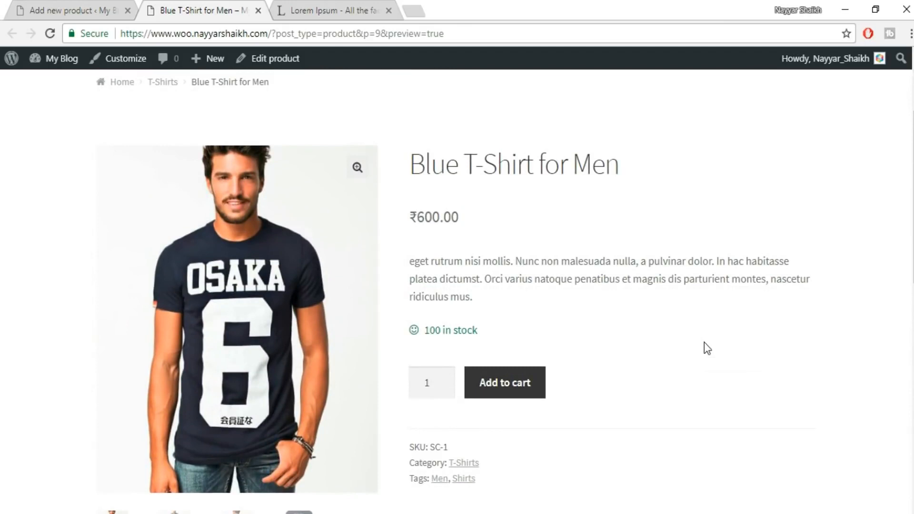
Publish the Blue T-Shirt for Men product from its editing page.
left_click(108, 9)
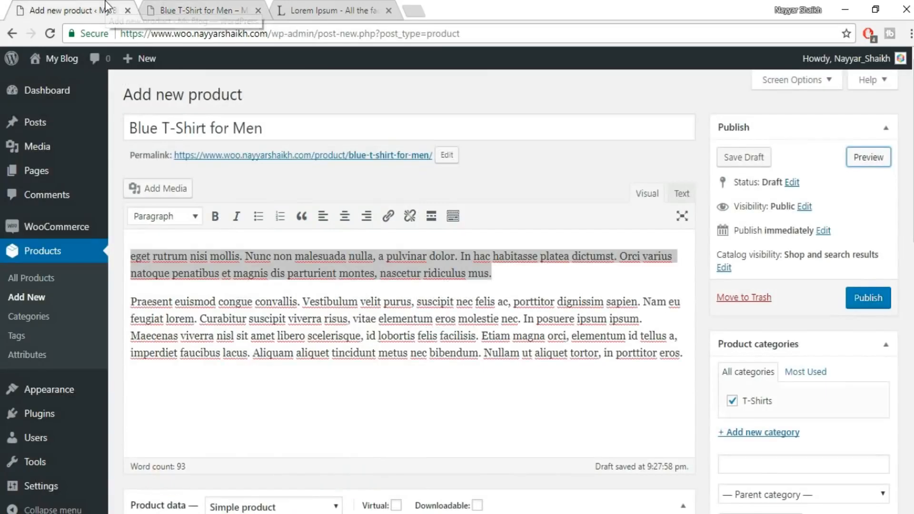
left_click(596, 157)
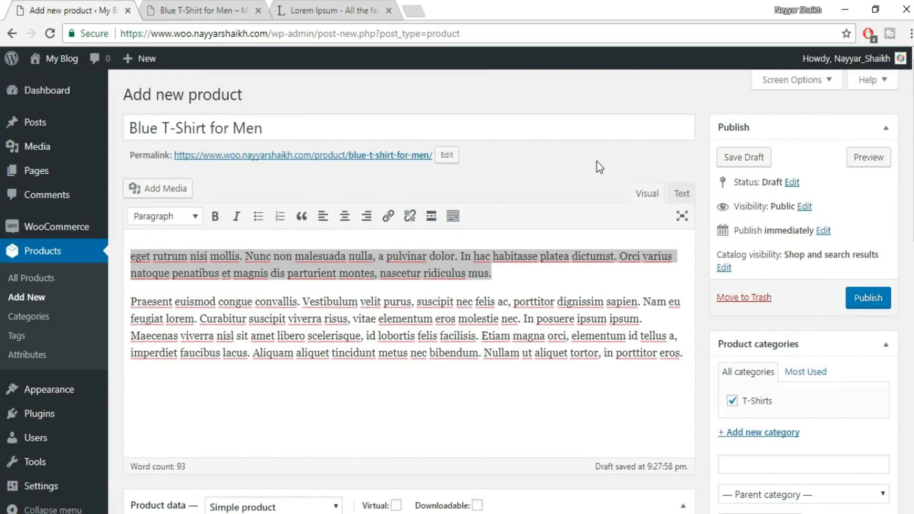
left_click(873, 305)
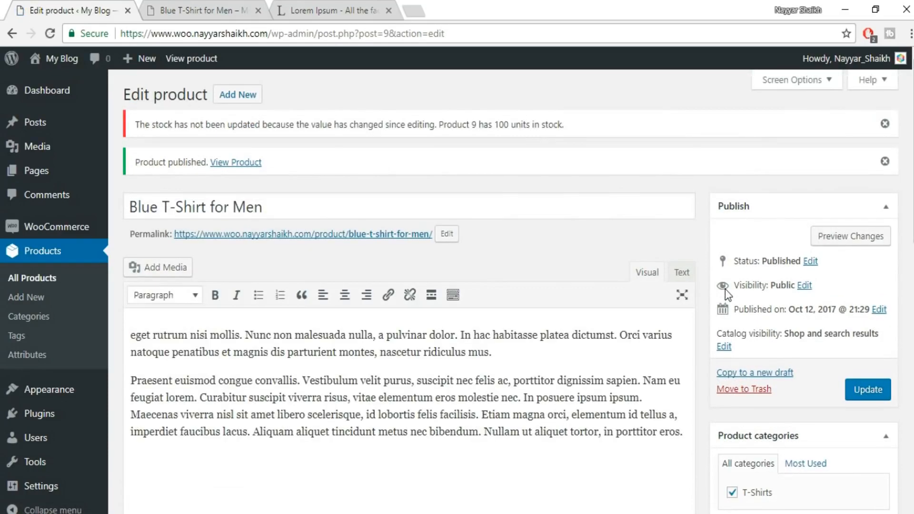
Add and save a WooCommerce shipping class named "T-Shirts" with slug "shirts" and description "Shirts".
scroll(619, 267, "down", 10)
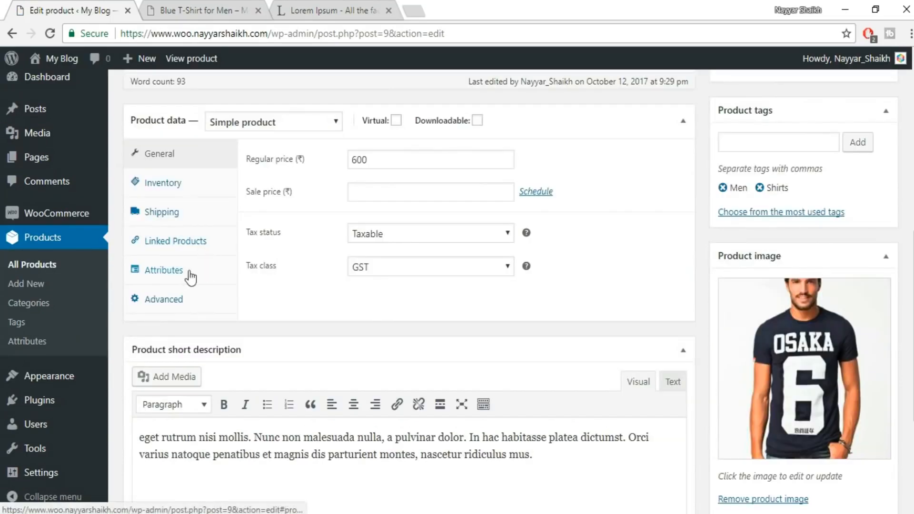
left_click(178, 212)
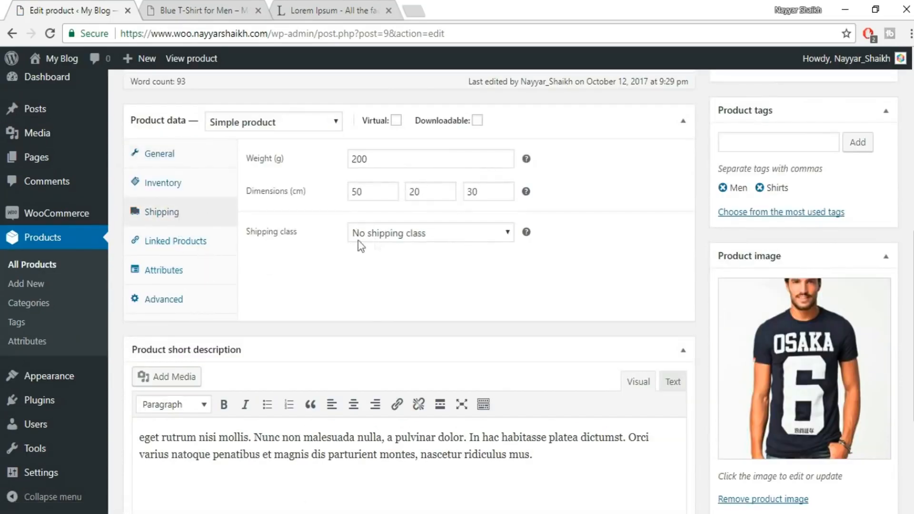
mouse_move(72, 221)
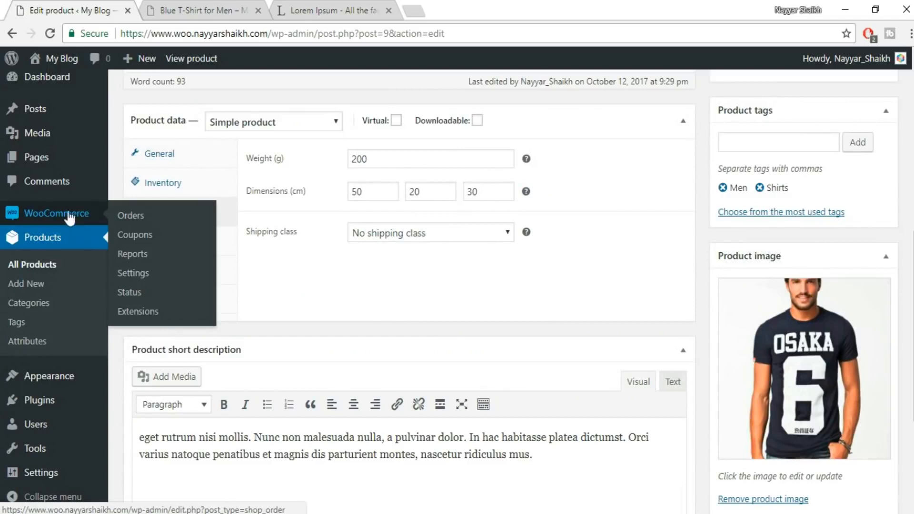
left_click(141, 273)
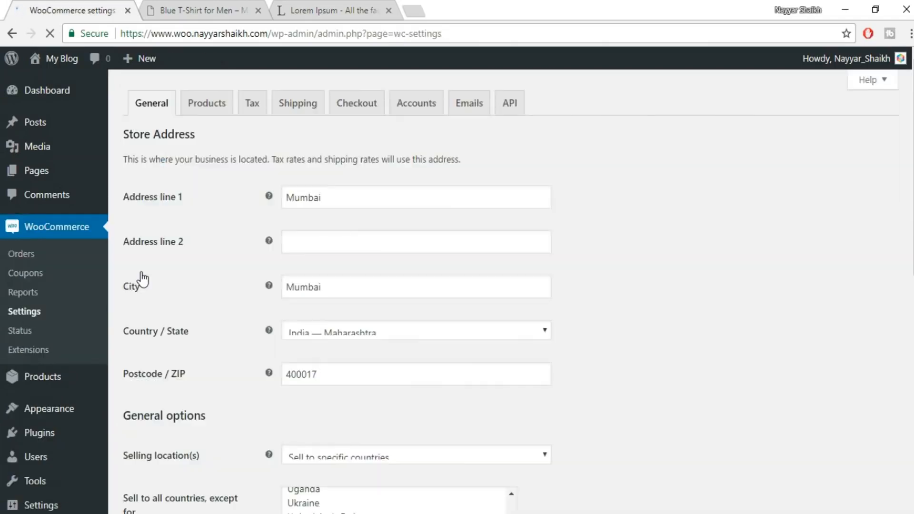
left_click(299, 104)
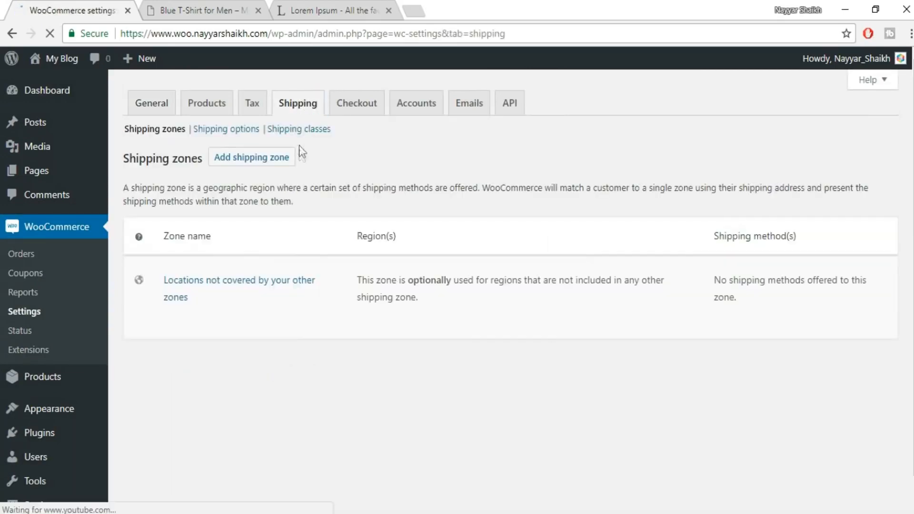
left_click(305, 130)
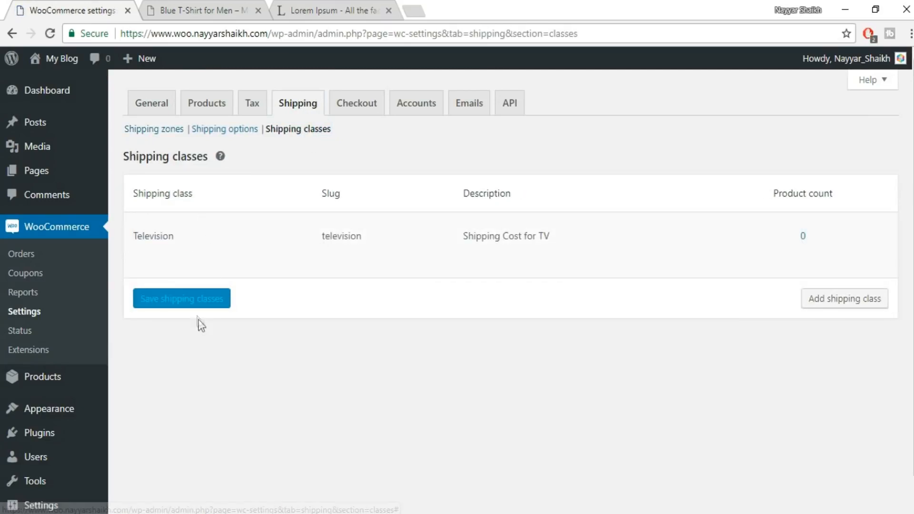
left_click(817, 308)
left_click(285, 302)
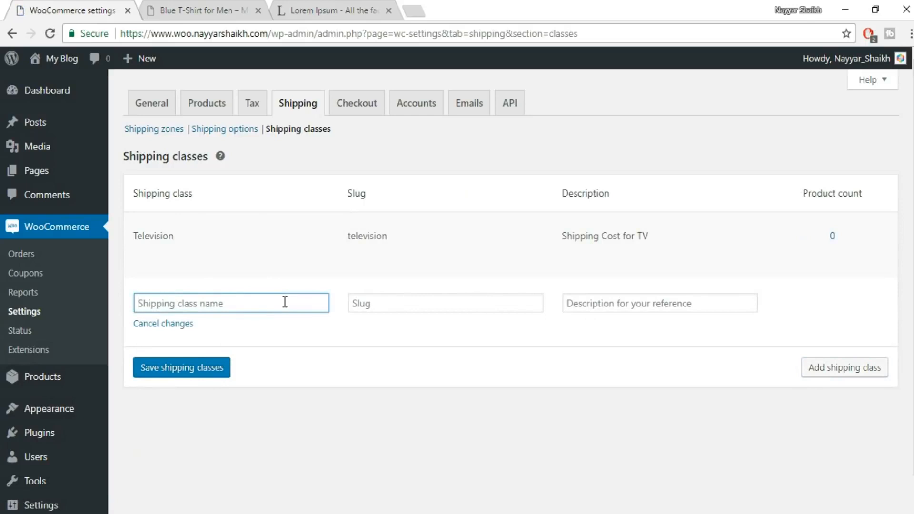
type("T-Shirts")
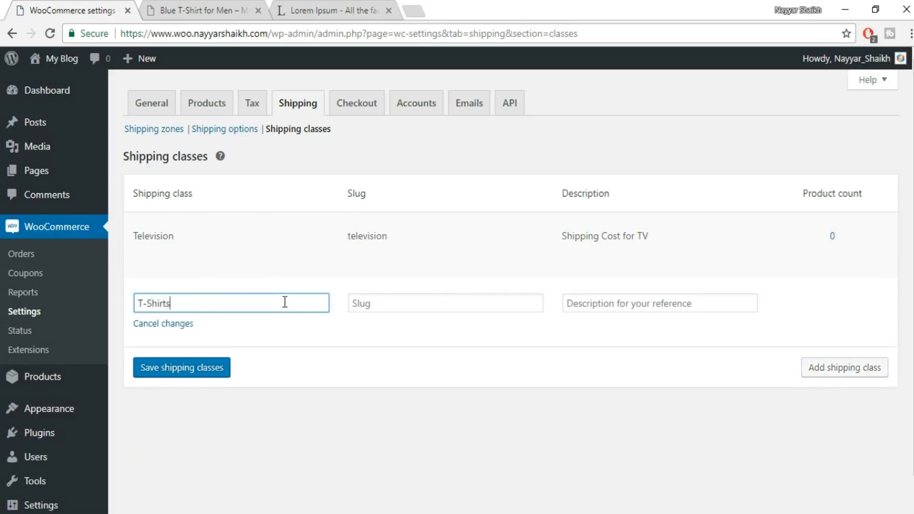
left_click(415, 306)
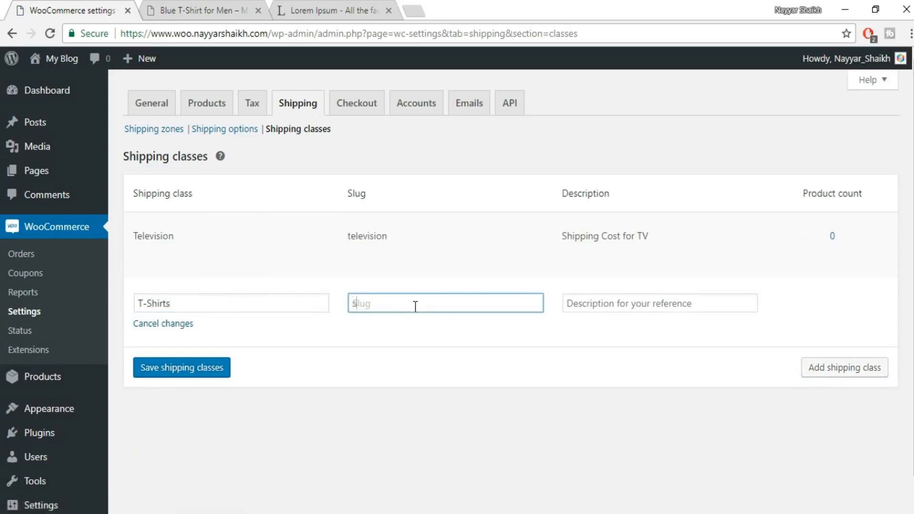
left_click(614, 303)
type("Shirts")
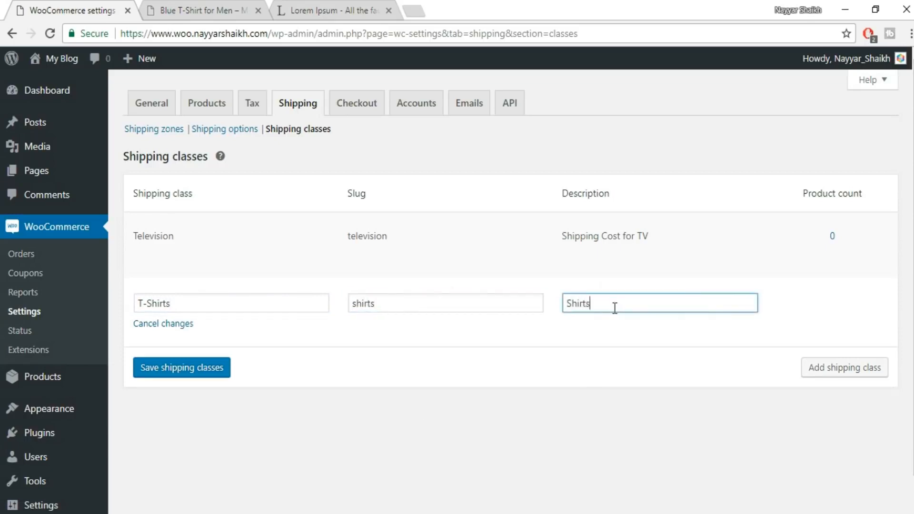
left_click(203, 376)
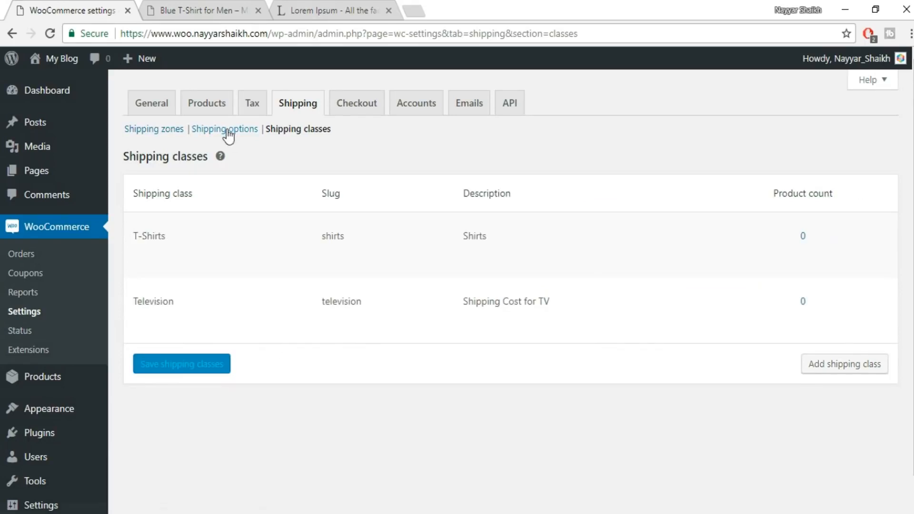
In the INDIA shipping zone, set the flat rate's "T-Shirts" shipping class cost to "[qty] * 60" and save it.
left_click(219, 132)
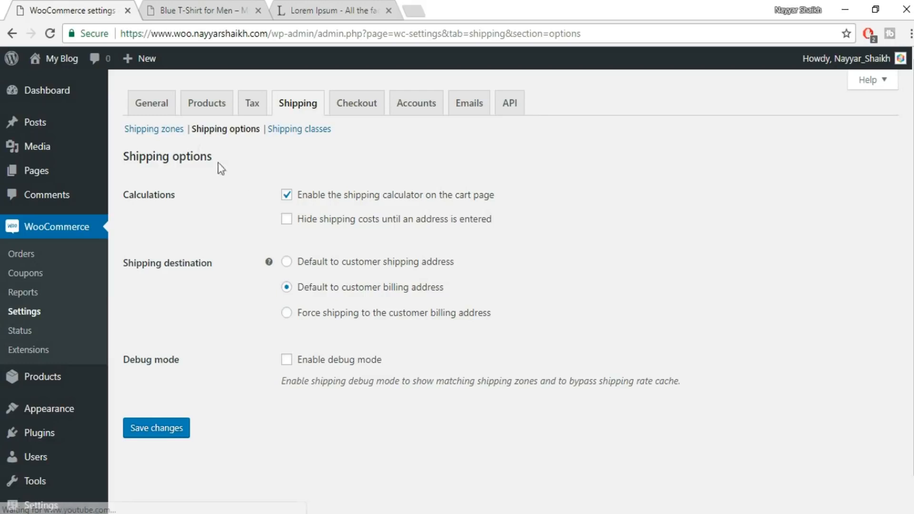
left_click(167, 132)
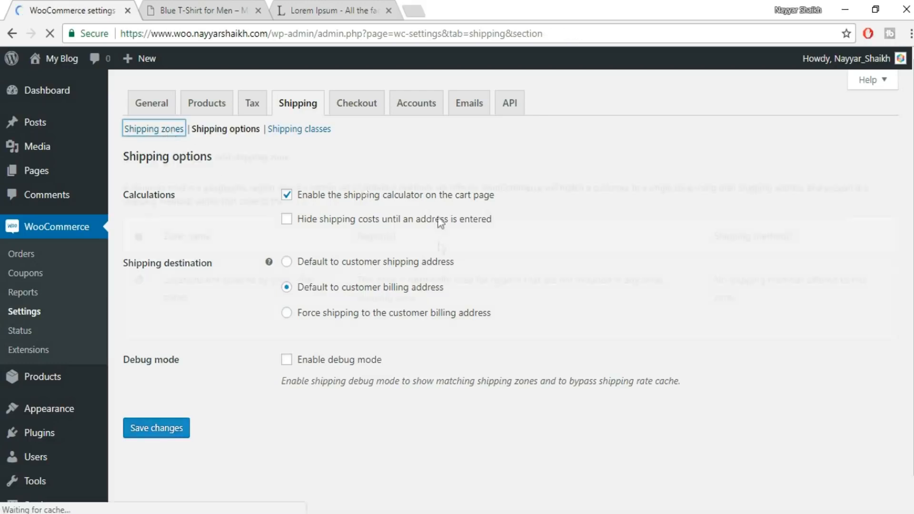
scroll(174, 283, "down", 1)
left_click(172, 264)
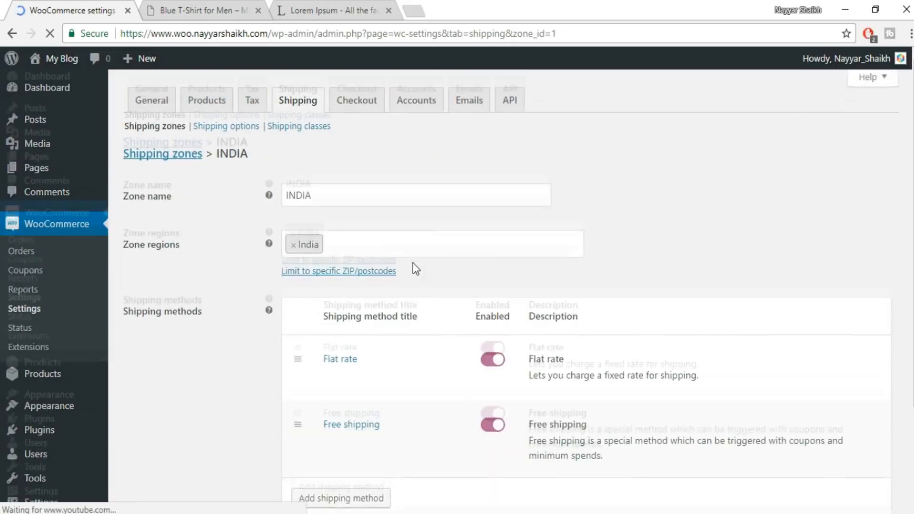
scroll(413, 262, "down", 2)
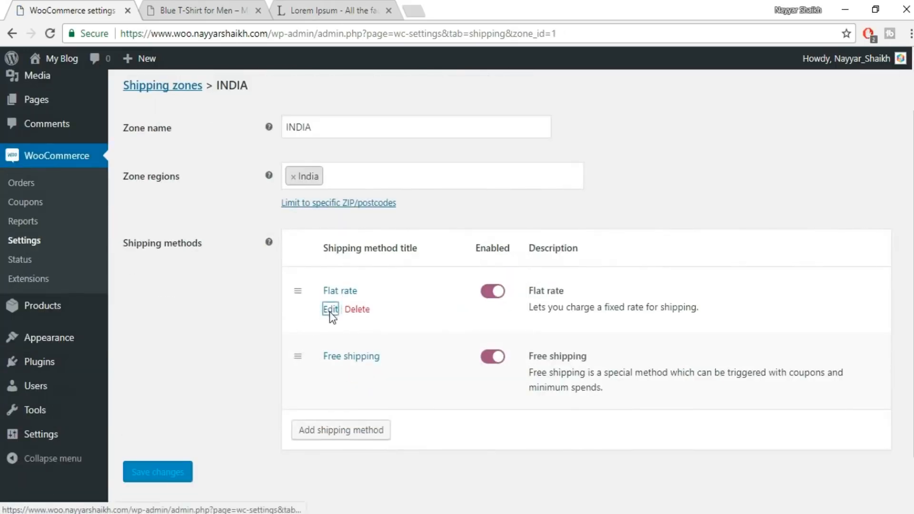
left_click(329, 310)
scroll(472, 278, "down", 1)
left_click(413, 312)
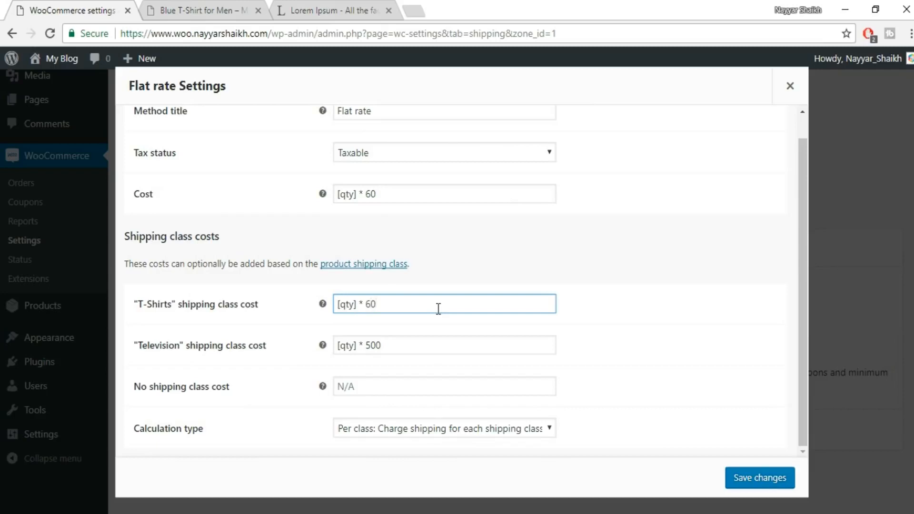
left_click(769, 478)
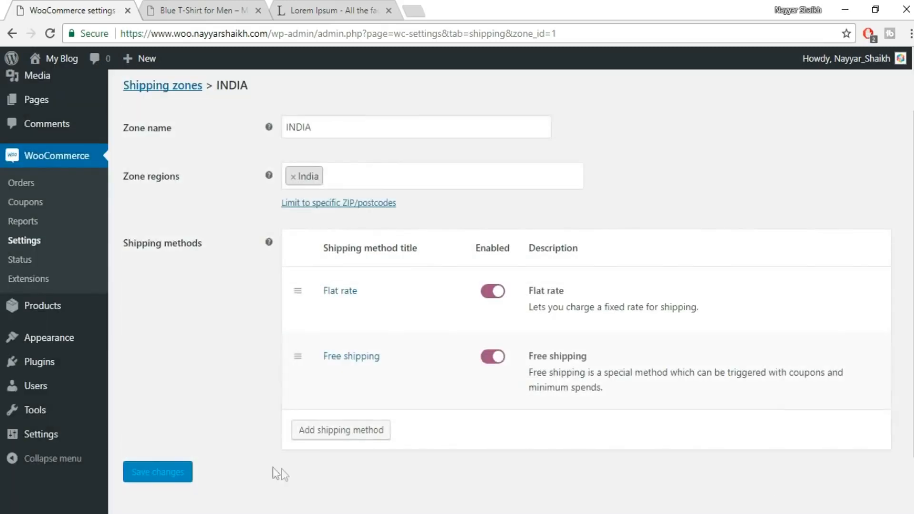
Reopen the Blue T-Shirt for Men for editing, assign it the T-Shirts shipping class and update the product.
left_click(203, 9)
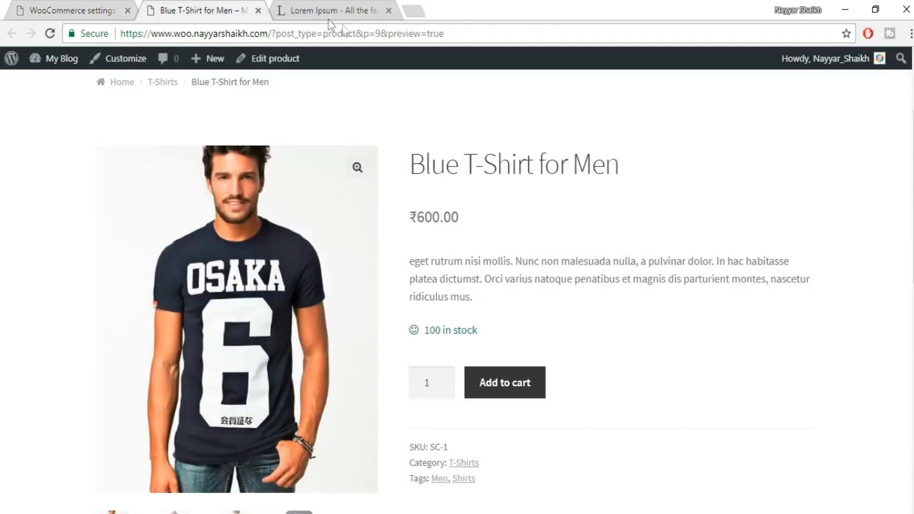
middle_click(277, 63)
left_click_drag(327, 10, 218, 7)
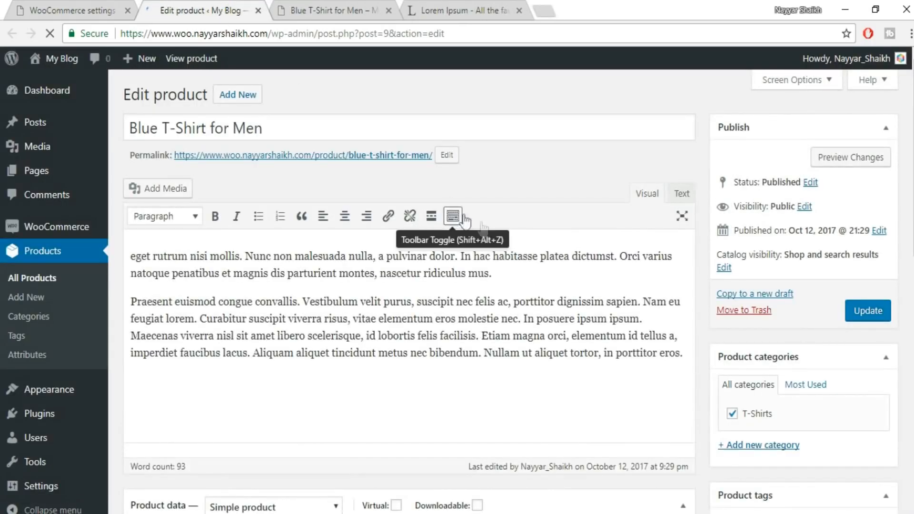
scroll(482, 228, "down", 5)
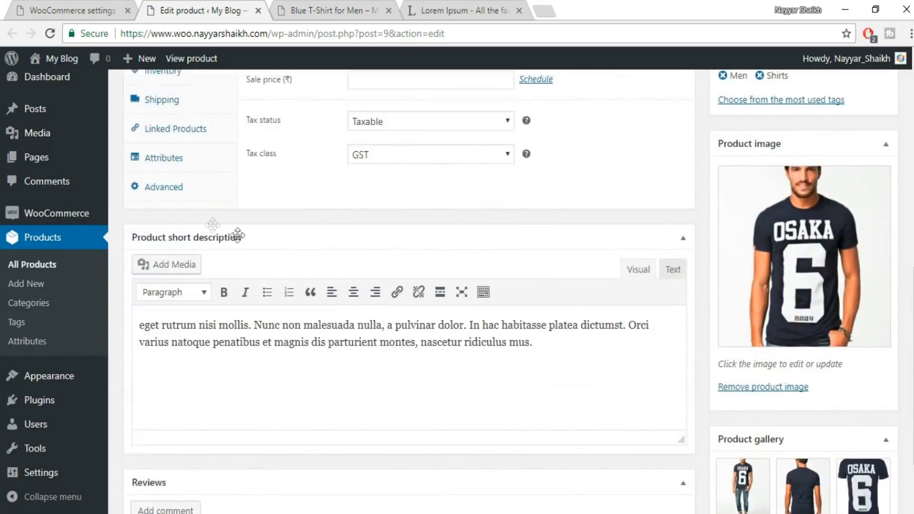
left_click(196, 170)
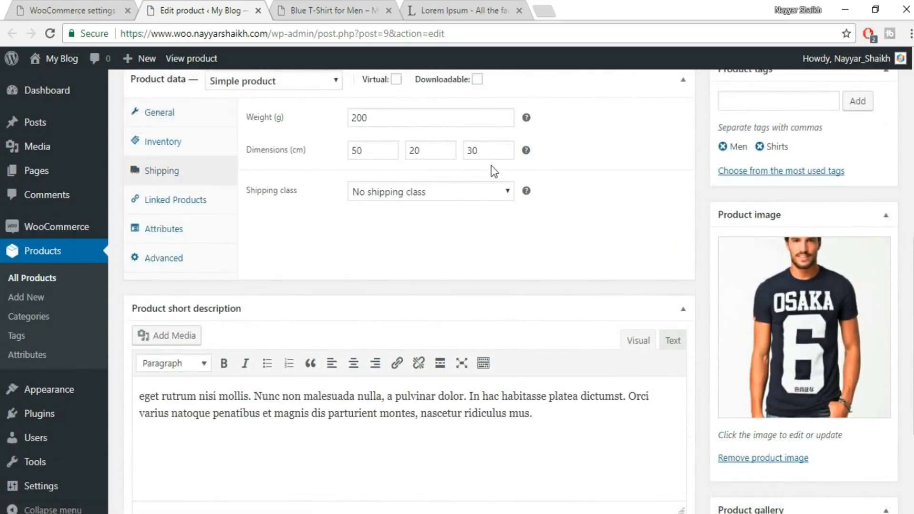
left_click(419, 193)
left_click(399, 238)
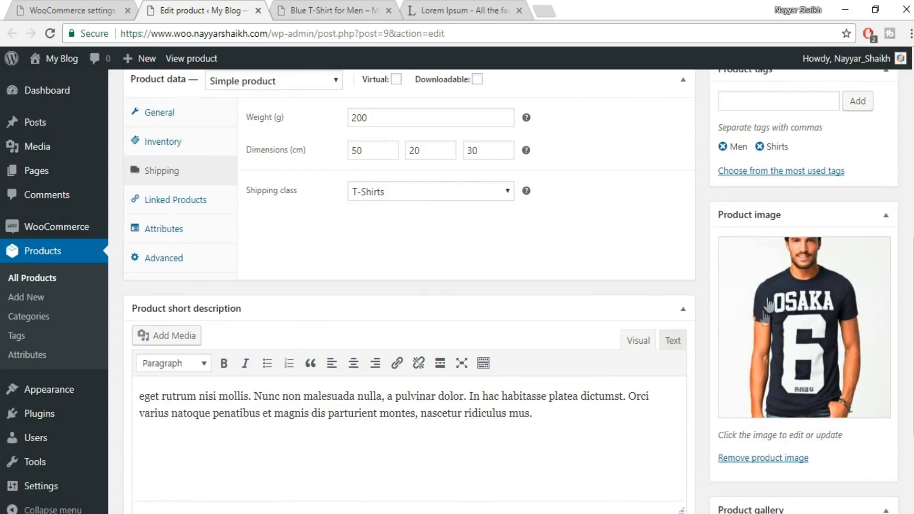
left_click_drag(913, 299, 913, 146)
left_click(879, 257)
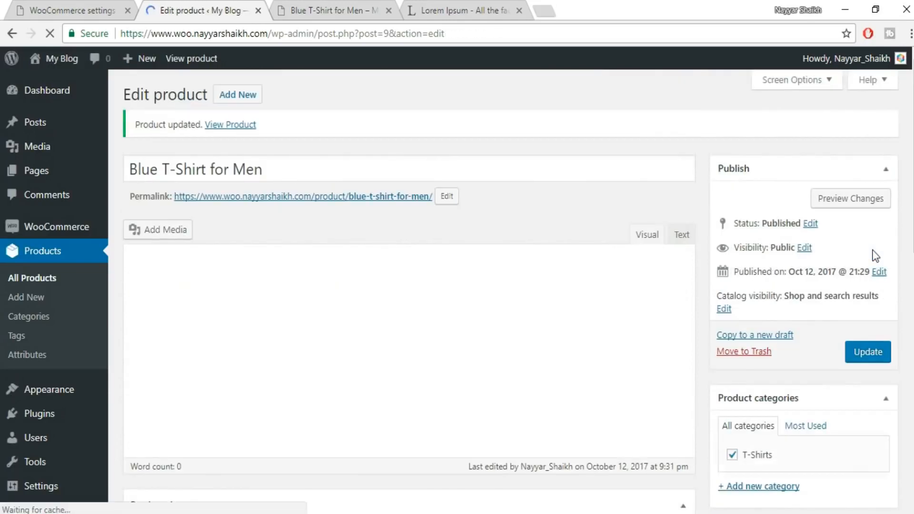
Return to the Blue T-Shirt for Men preview page and look over the product details.
left_click(339, 10)
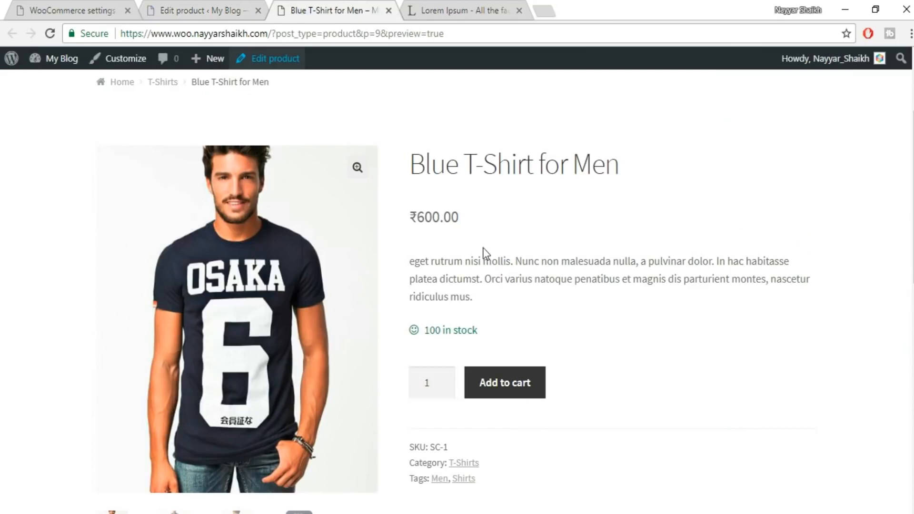
scroll(443, 189, "down", 1)
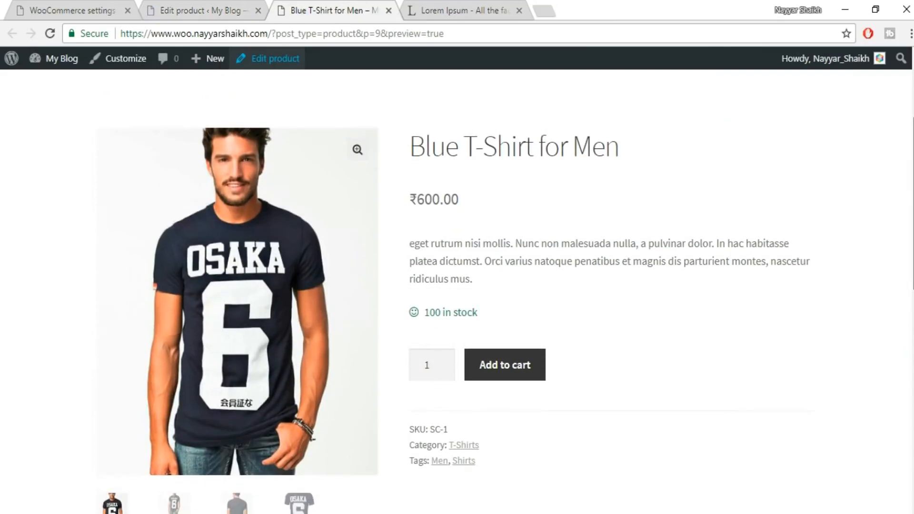
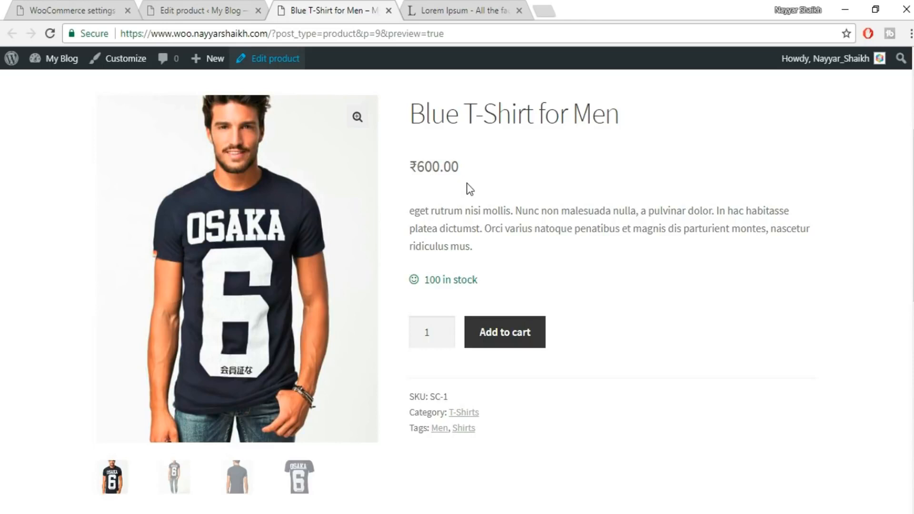
Return to editing the Blue T-Shirt for Men and set its sale price to 400.
left_click(213, 6)
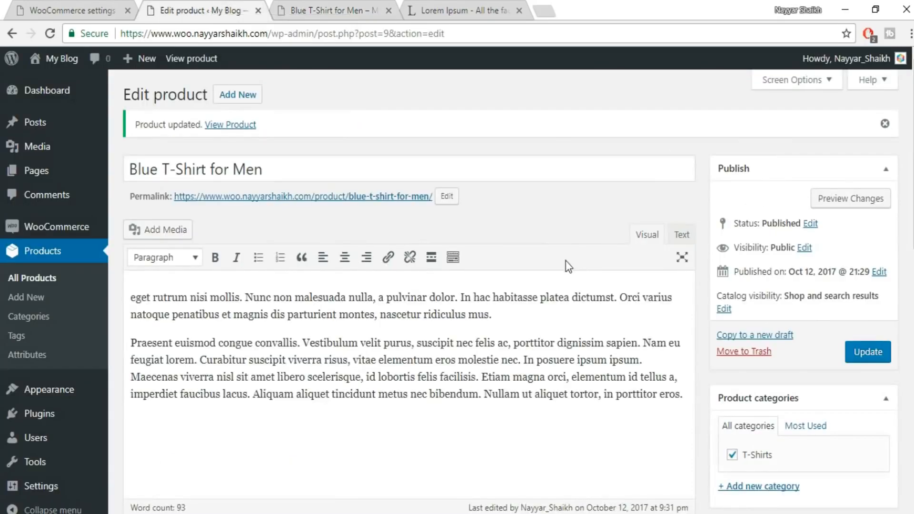
scroll(566, 261, "down", 5)
scroll(566, 262, "down", 4)
left_click(370, 192)
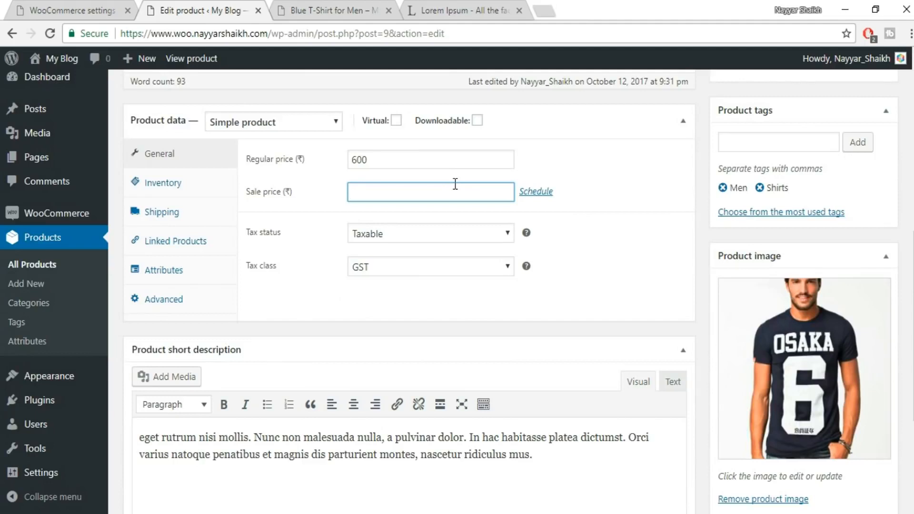
left_click_drag(405, 192, 341, 204)
left_click(365, 158)
left_click_drag(365, 158, 347, 163)
left_click_drag(393, 190, 346, 195)
left_click(561, 270)
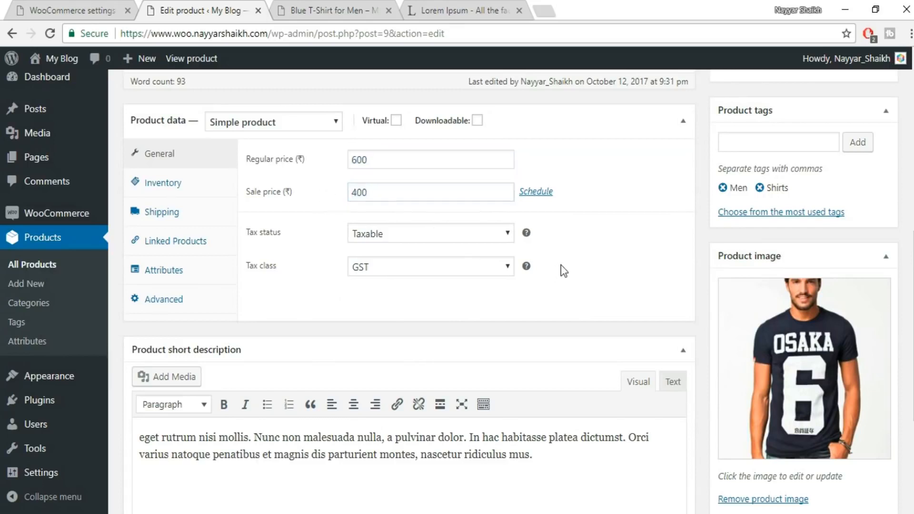
Schedule the sale price from 2017-10-12 to 2017-10-15 and update the product.
left_click(536, 192)
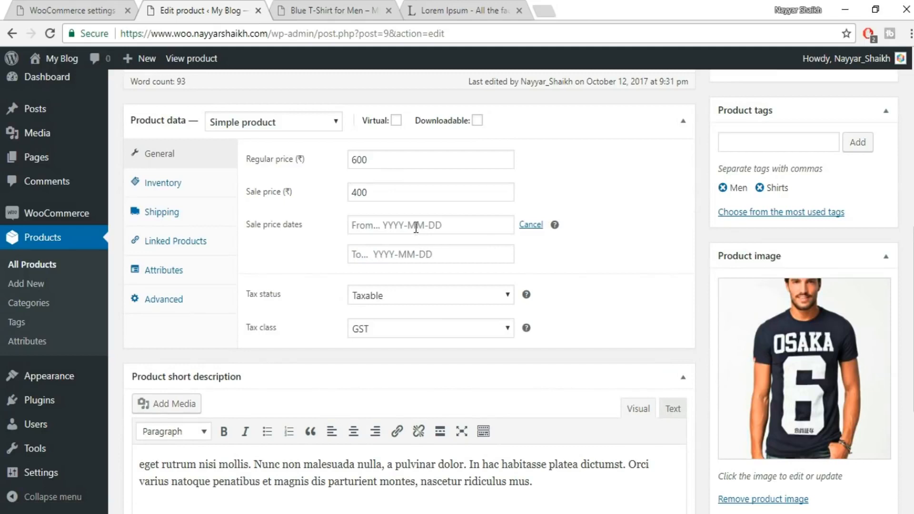
left_click(415, 227)
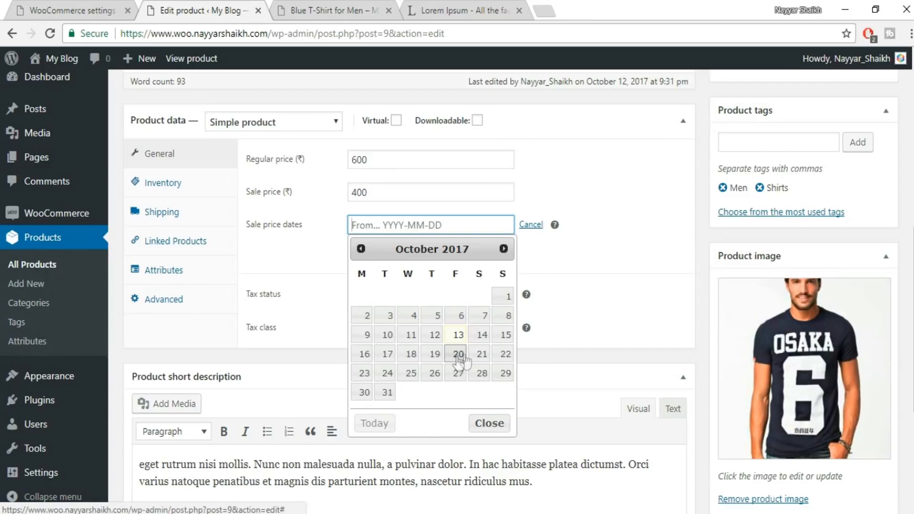
left_click(460, 336)
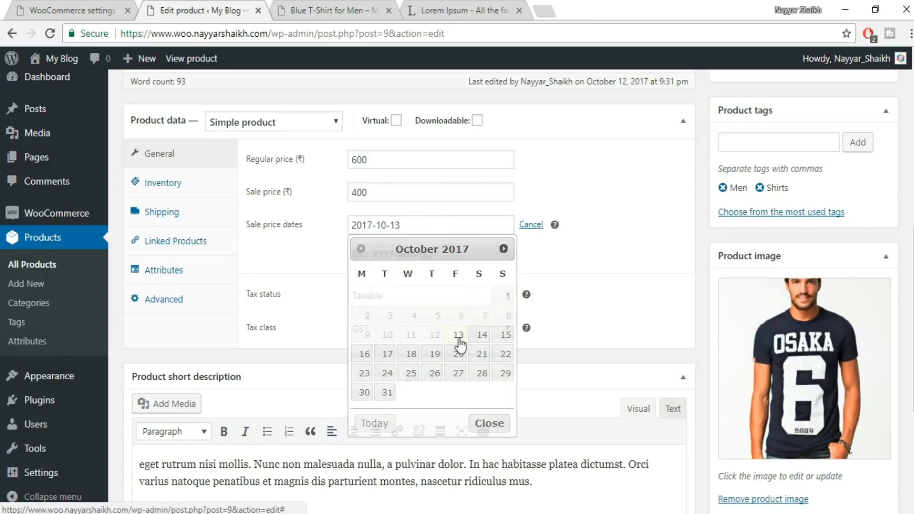
left_click(432, 227)
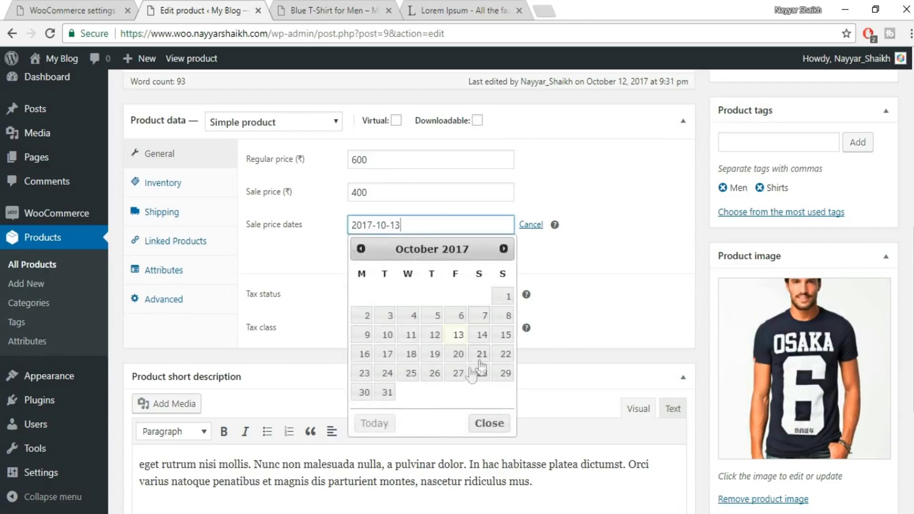
left_click(505, 338)
left_click(438, 225)
left_click(436, 335)
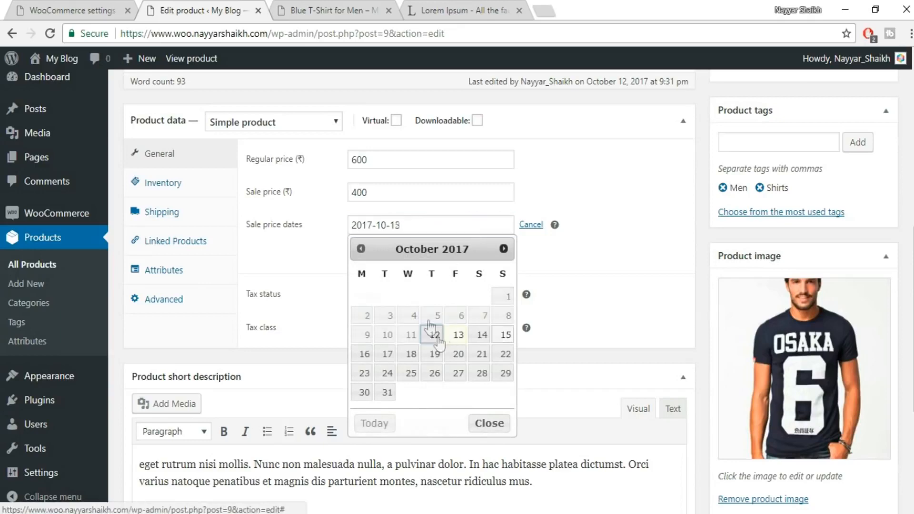
left_click(425, 254)
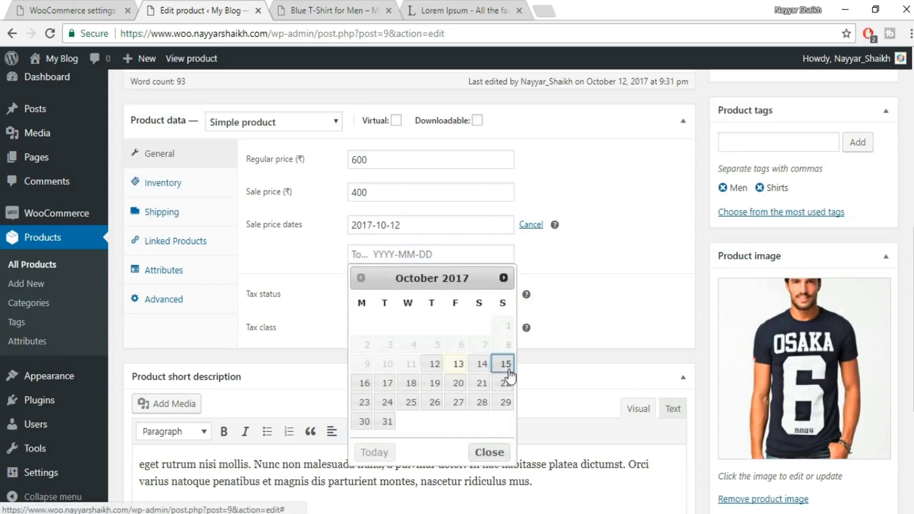
left_click(506, 370)
scroll(881, 193, "up", 9)
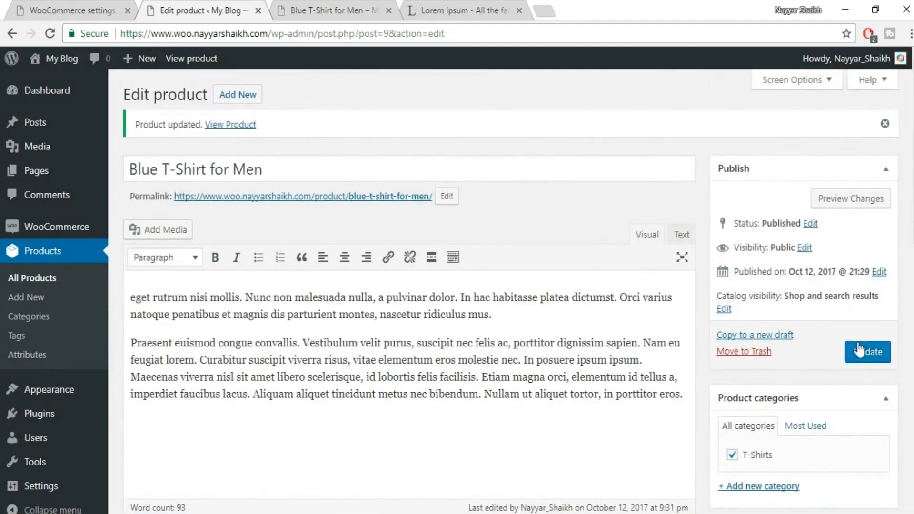
left_click(859, 350)
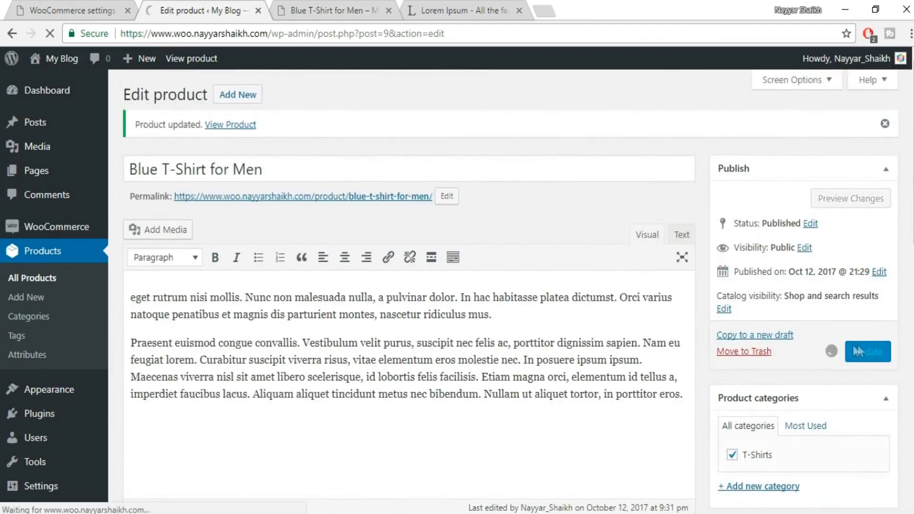
Reload the Blue T-Shirt for Men store page and examine its sale badge, regular and sale prices, and description.
left_click(348, 2)
left_click(51, 33)
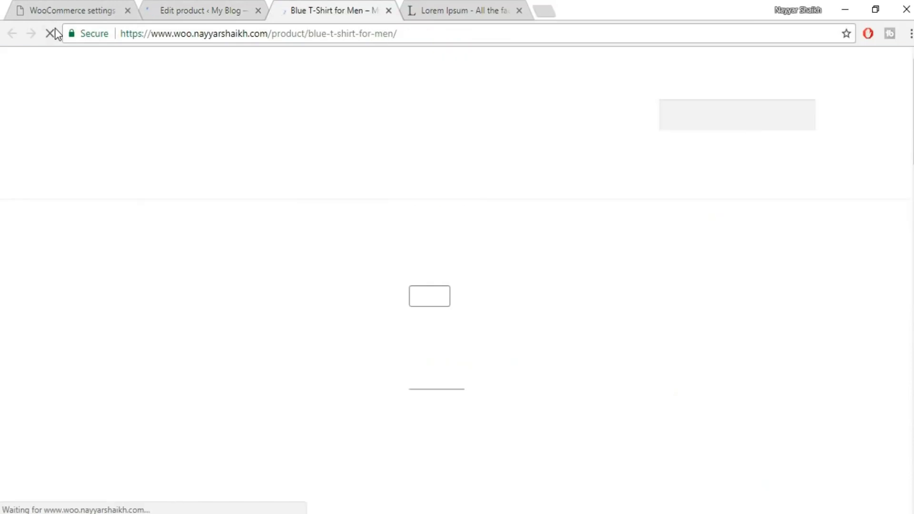
scroll(655, 227, "down", 3)
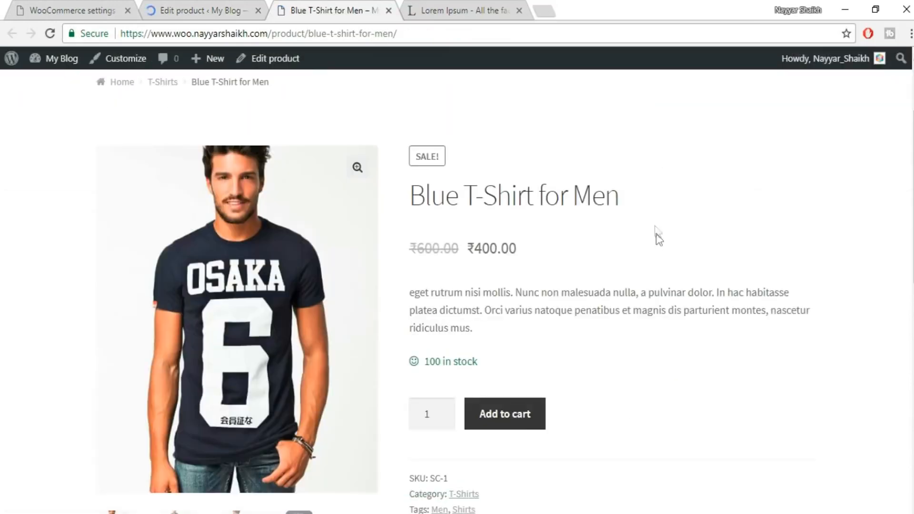
left_click_drag(414, 251, 454, 248)
left_click(453, 250)
scroll(521, 257, "down", 3)
scroll(520, 147, "up", 2)
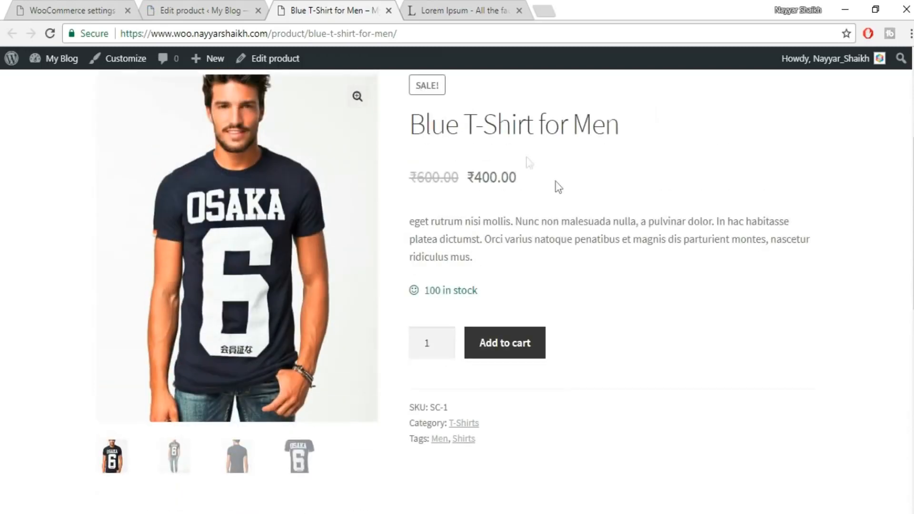
left_click_drag(528, 177, 470, 176)
left_click(517, 179)
scroll(517, 178, "up", 3)
left_click_drag(402, 228, 479, 229)
left_click(562, 250)
scroll(561, 251, "down", 9)
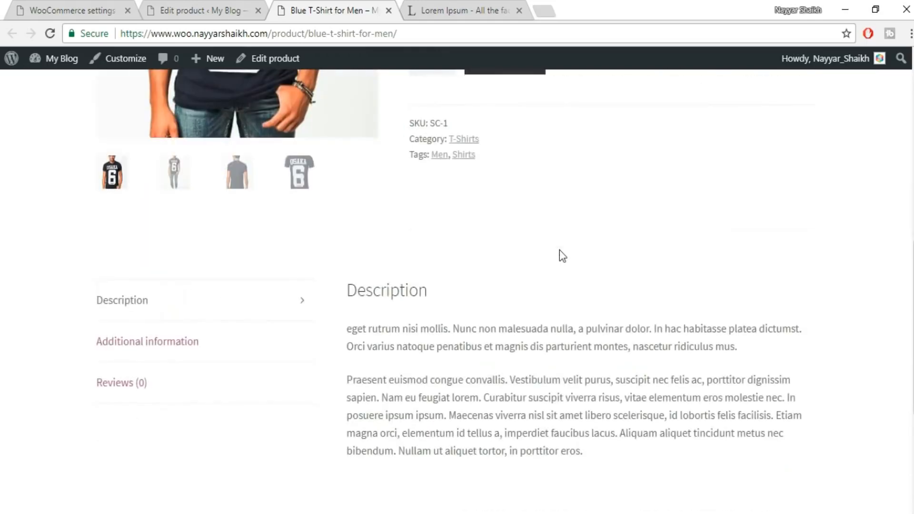
scroll(560, 251, "up", 10)
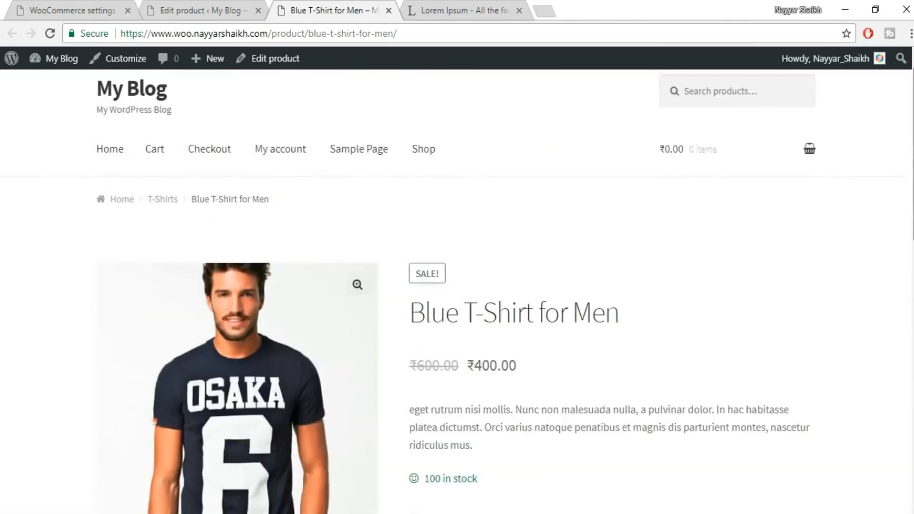
scroll(445, 140, "down", 3)
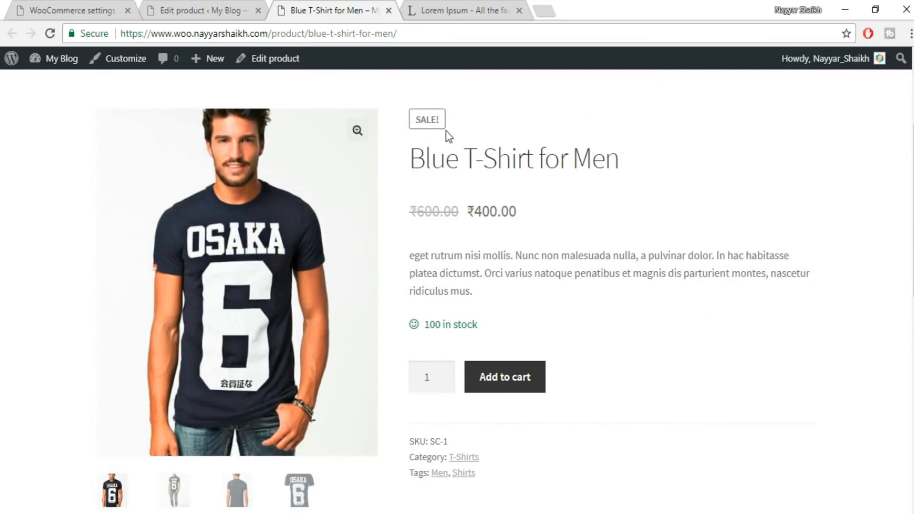
Return to editing the product, change its type to Variable product, and look over the inventory, shipping and linked products settings.
left_click(210, 10)
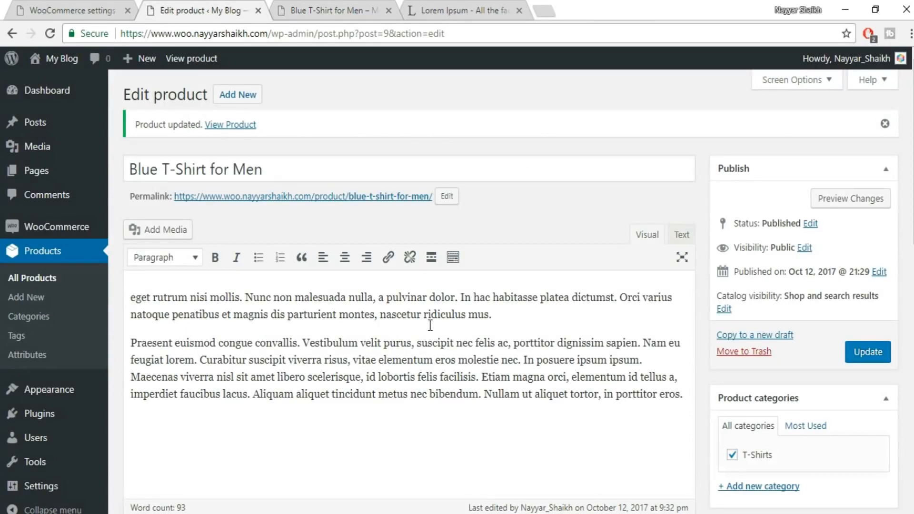
scroll(431, 326, "down", 9)
left_click(273, 121)
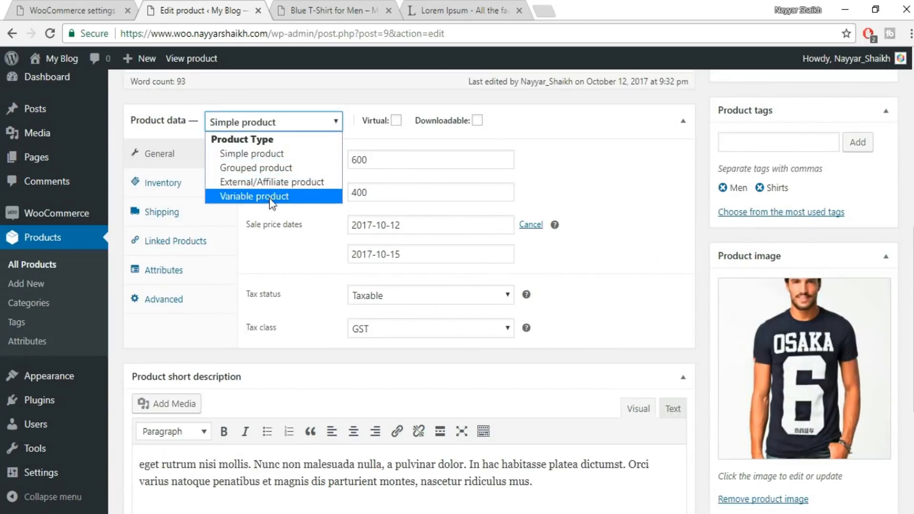
left_click(259, 195)
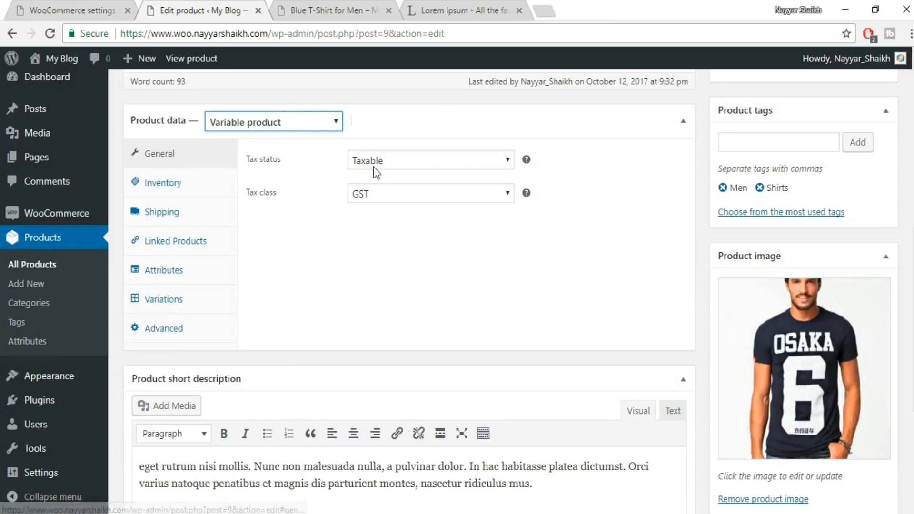
left_click(165, 186)
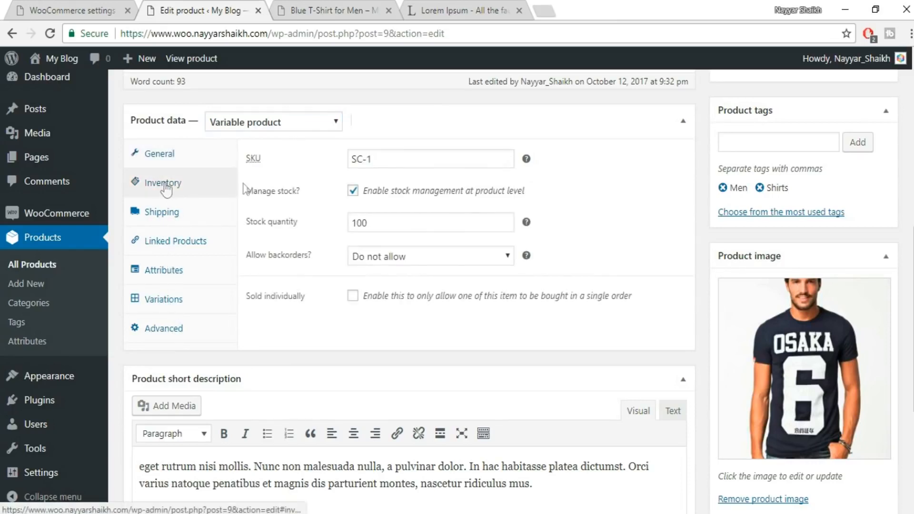
left_click(175, 218)
left_click(196, 242)
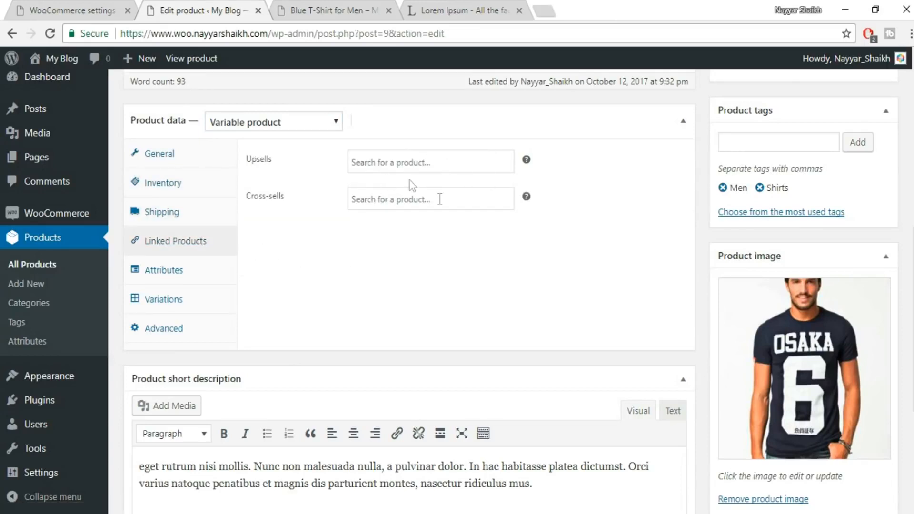
left_click(439, 163)
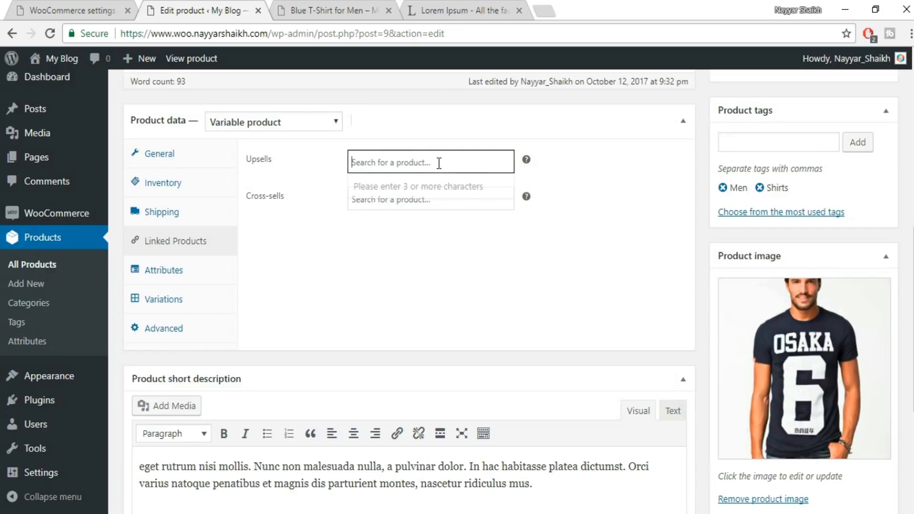
left_click(400, 169)
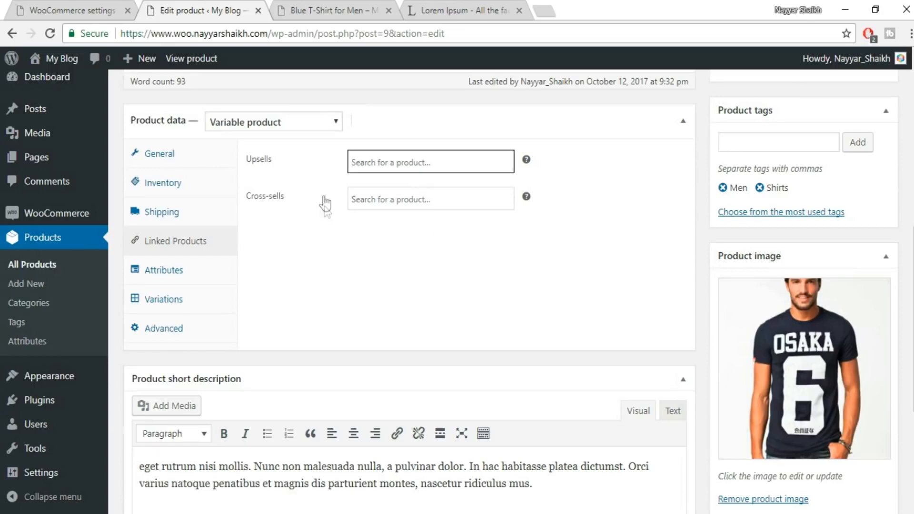
Add a custom product attribute "Colors" with values "Blue | White | Black", used for variations, and save the attributes.
left_click(164, 271)
left_click(387, 158)
left_click(356, 241)
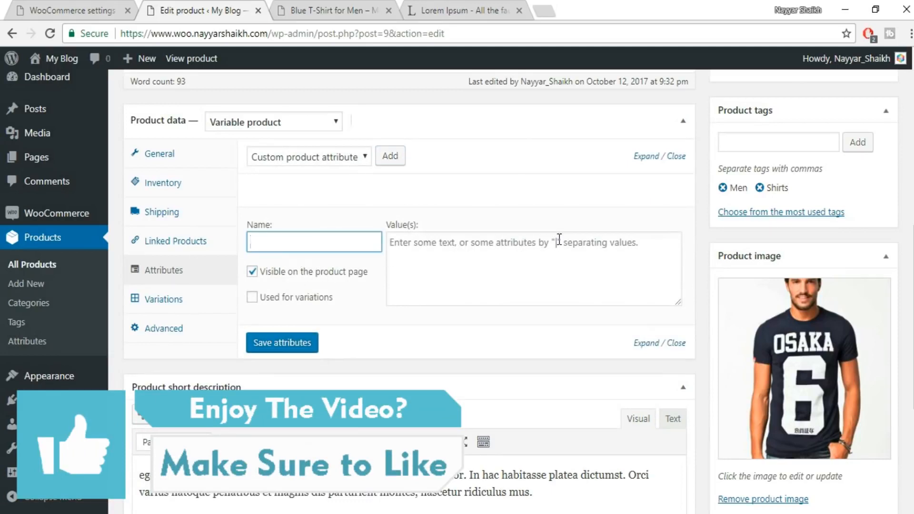
type("Colors")
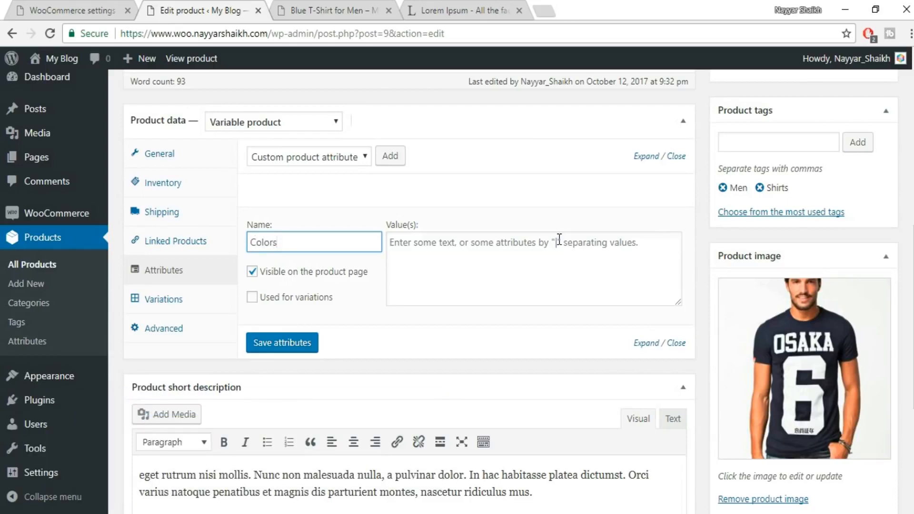
left_click(277, 299)
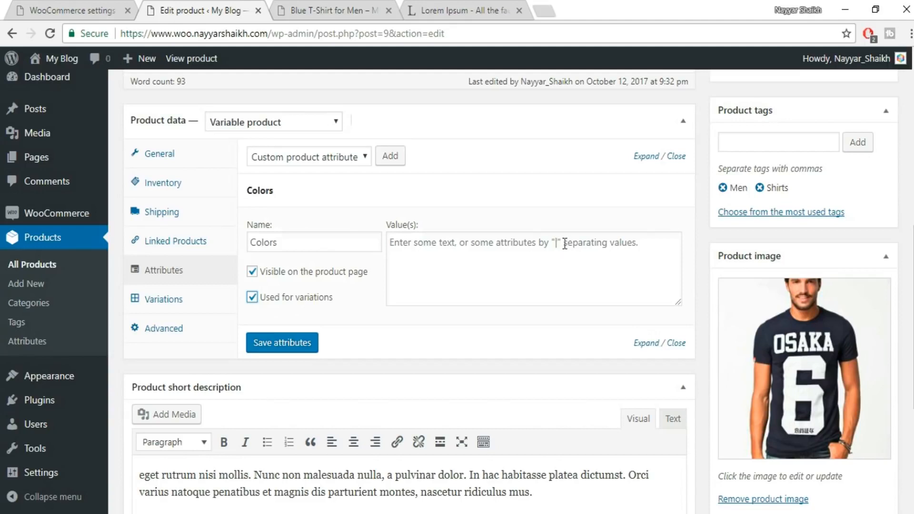
left_click(582, 247)
type("R")
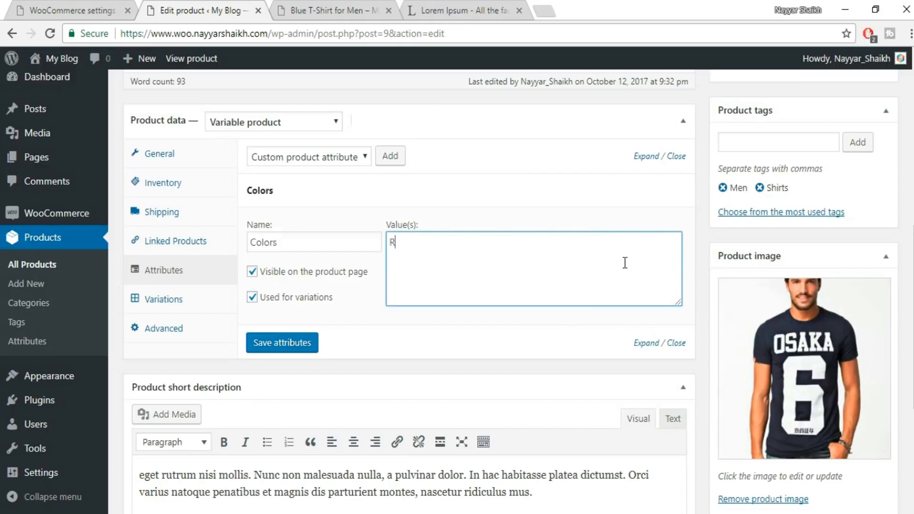
key("BackSpace")
type("Blue | White | Black")
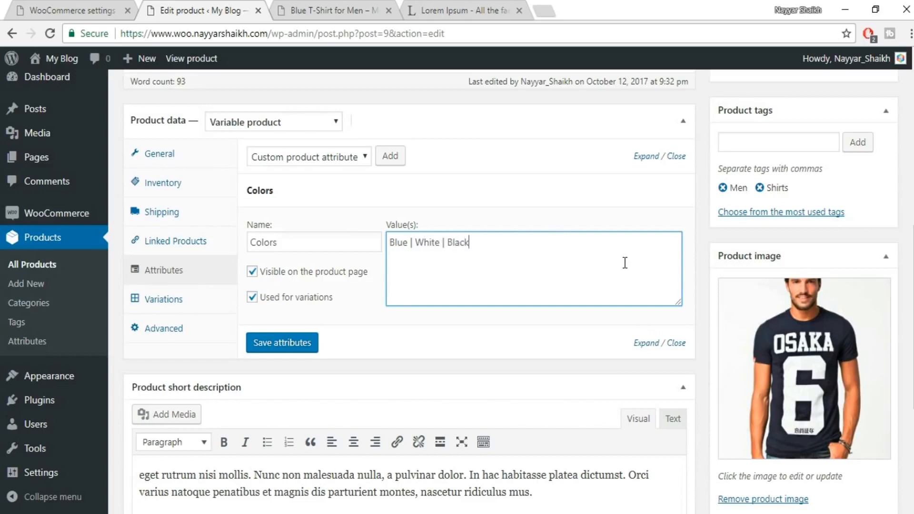
left_click(312, 343)
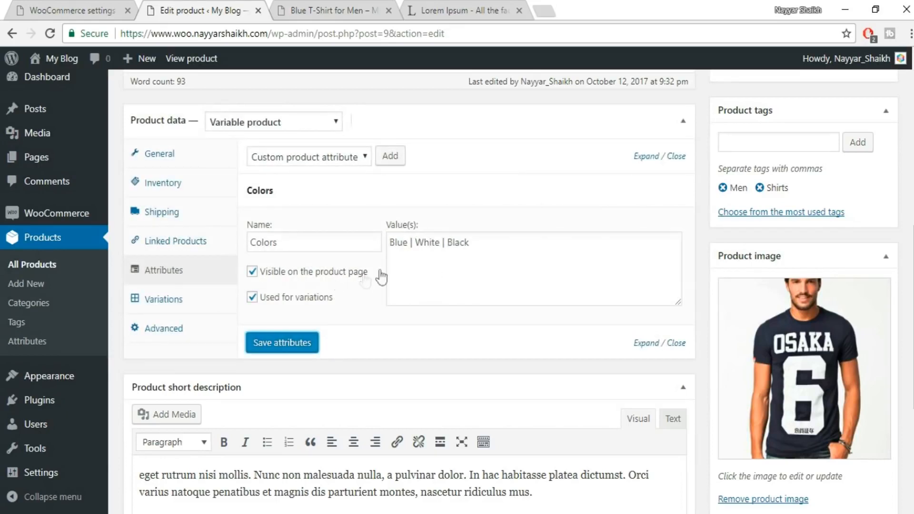
Create variations from all attributes for the product and confirm linking them.
left_click(161, 301)
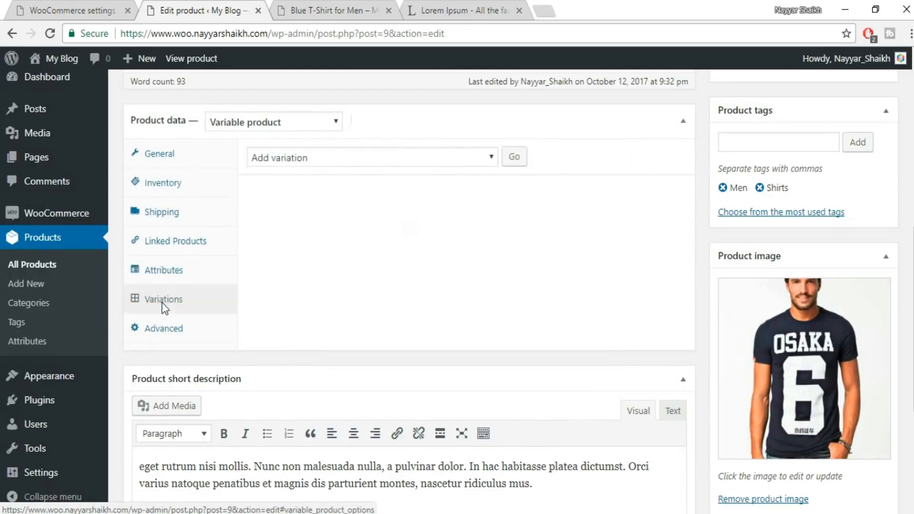
left_click(387, 157)
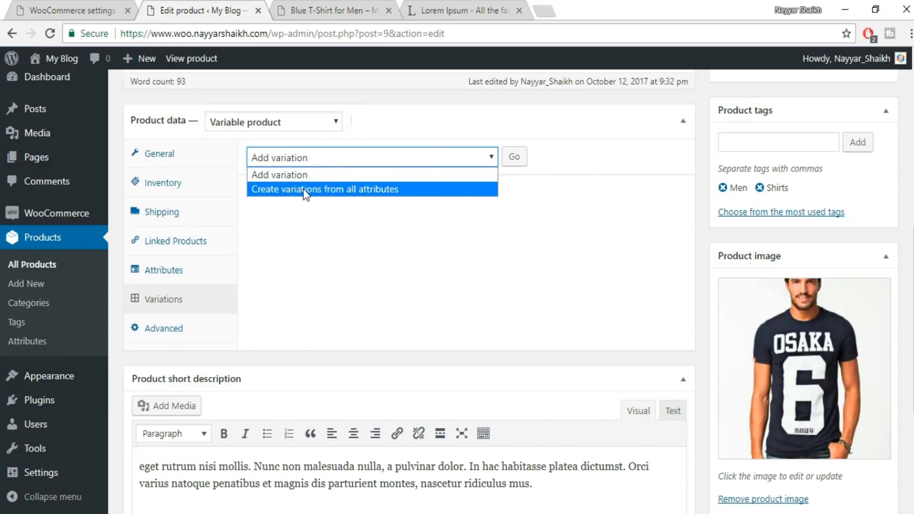
left_click(325, 190)
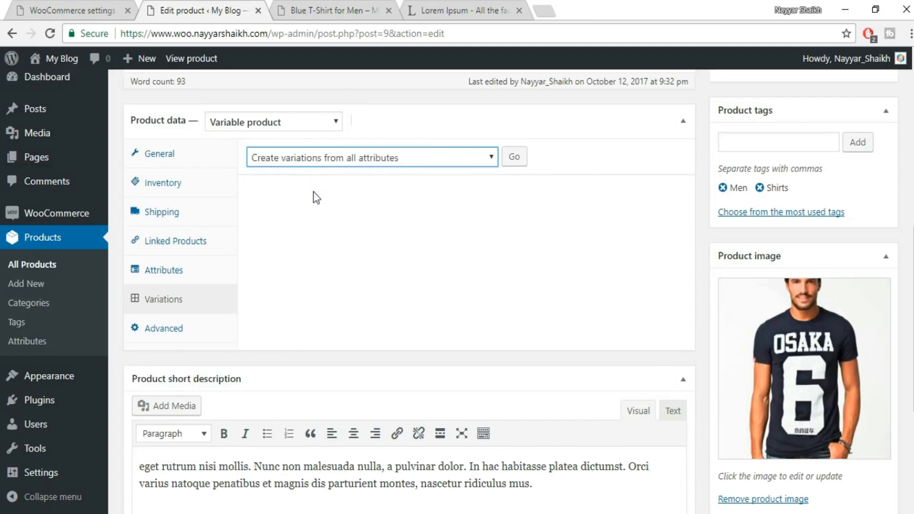
left_click(515, 160)
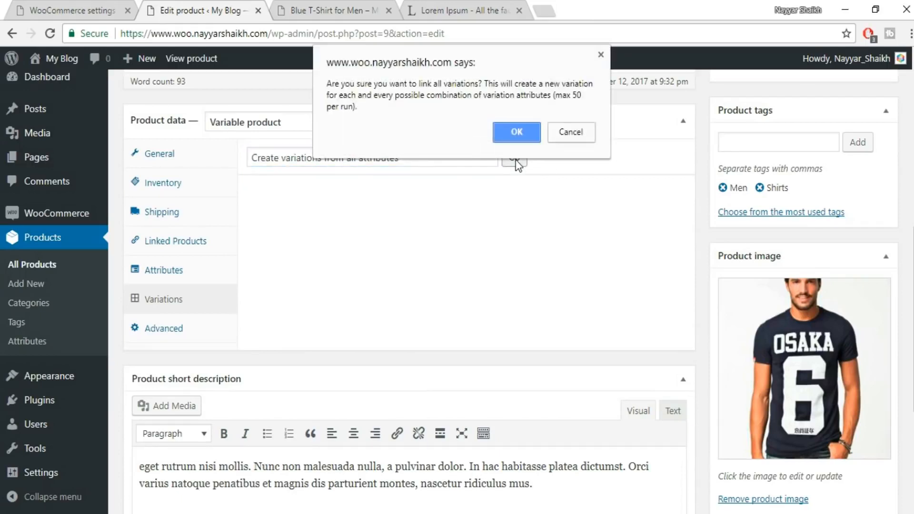
left_click(518, 131)
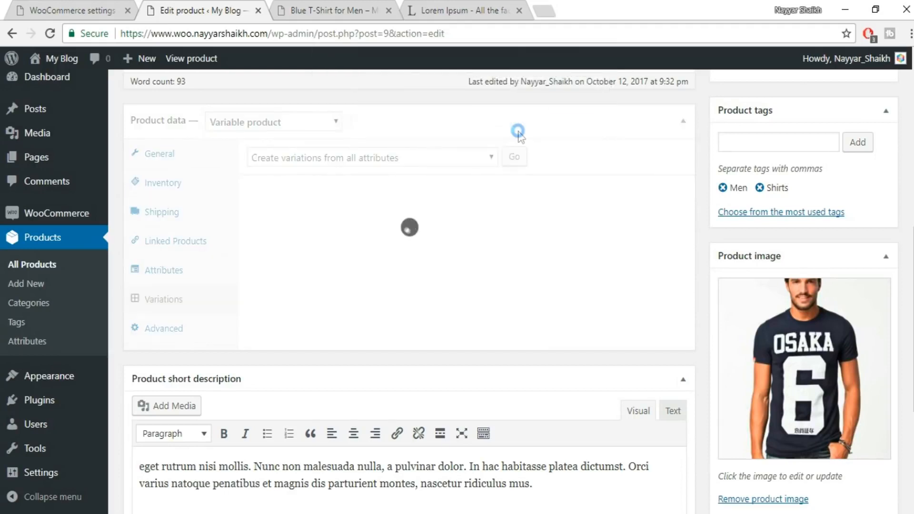
Assign the media library image 1.jpeg to the Blue variation and set its regular price to 600.
left_click(565, 110)
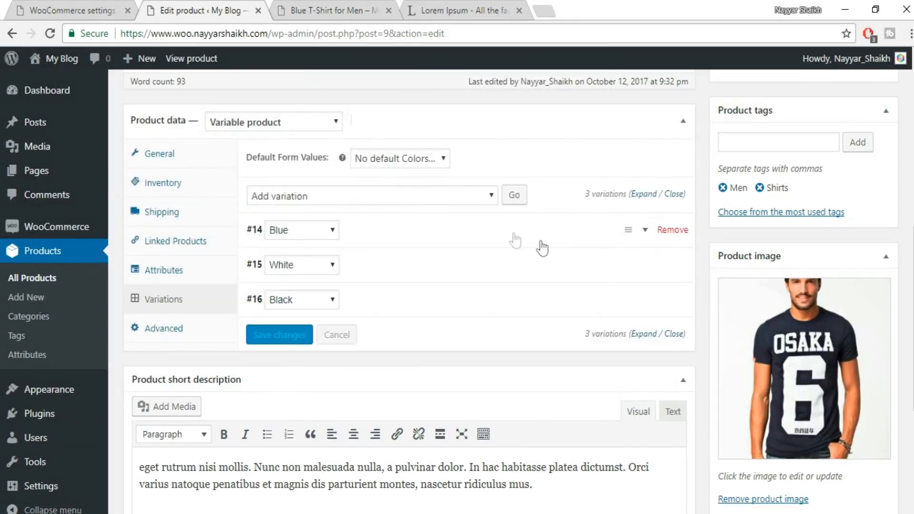
left_click(646, 233)
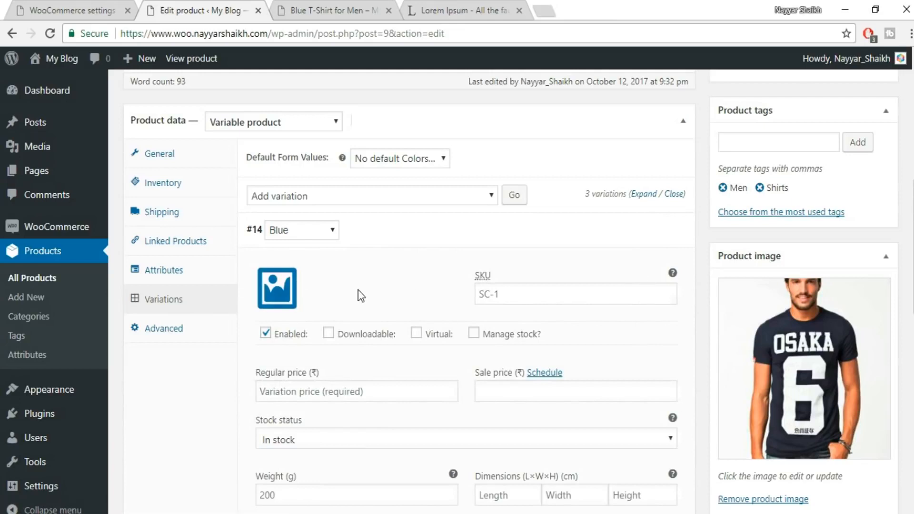
scroll(320, 235, "down", 2)
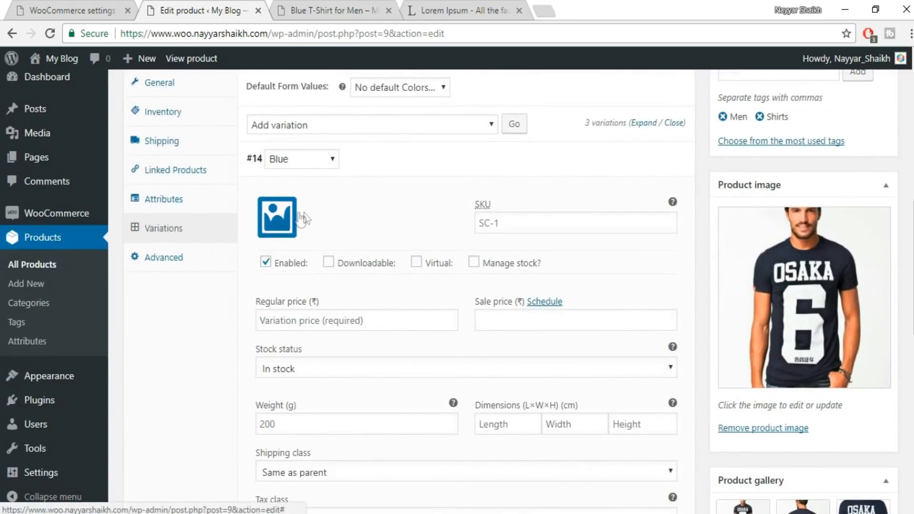
left_click(272, 221)
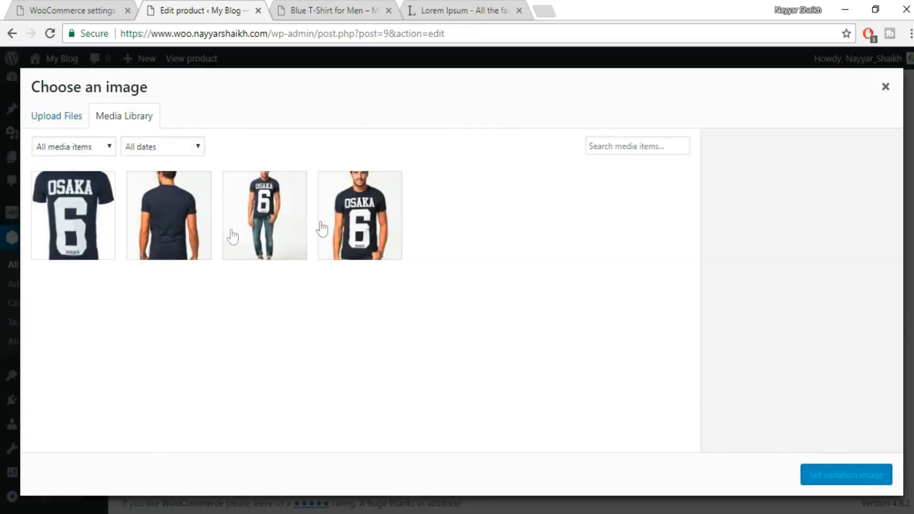
left_click(369, 228)
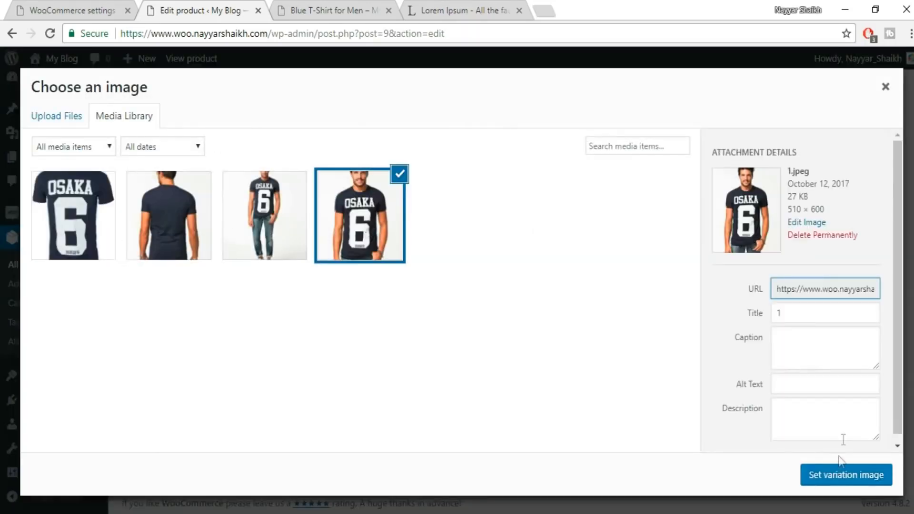
left_click(837, 476)
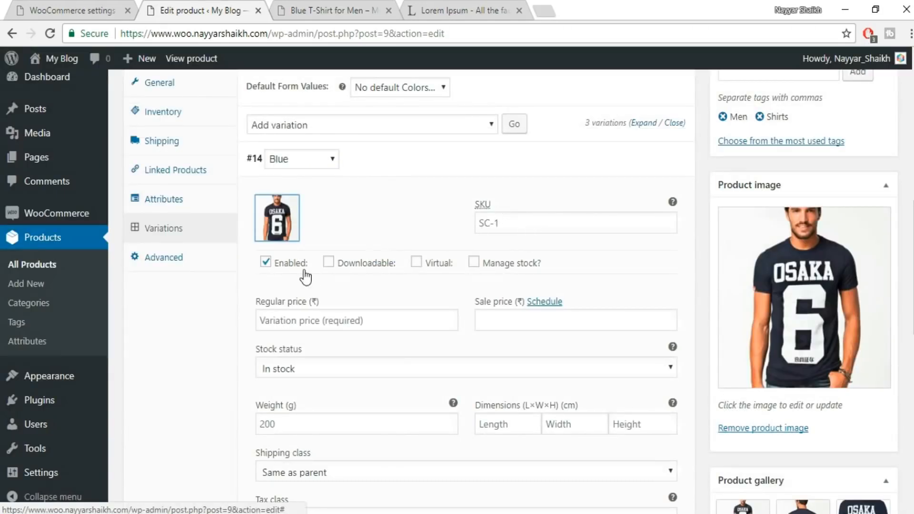
left_click(331, 321)
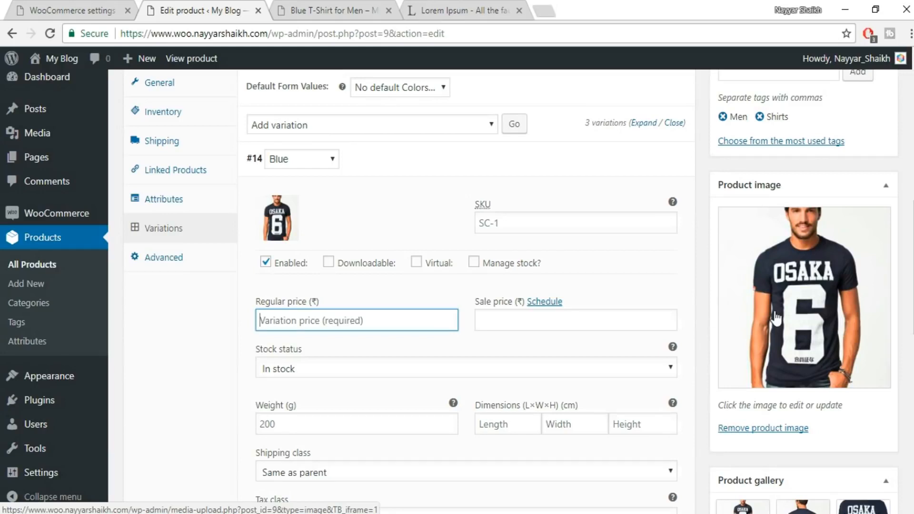
type("600")
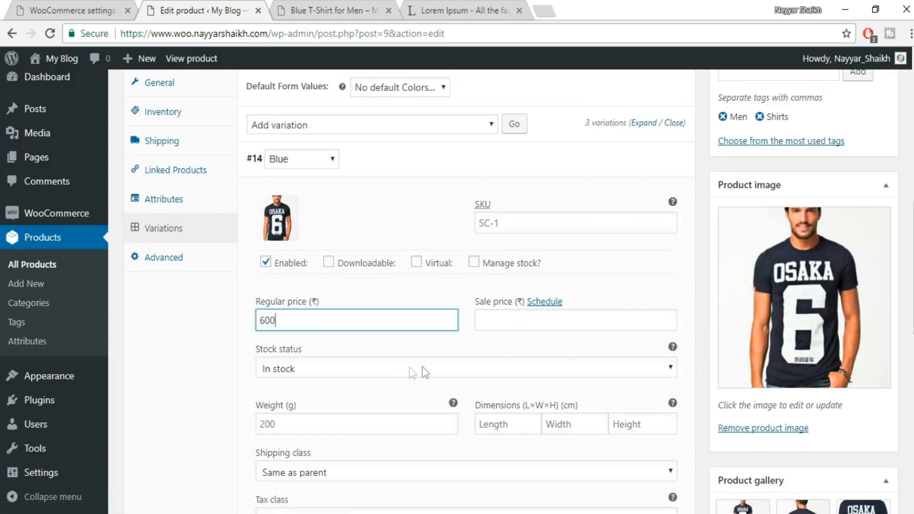
Expand the White variation, upload 9.jpeg from the Product Images folder, and set it as the variation image.
scroll(422, 366, "down", 5)
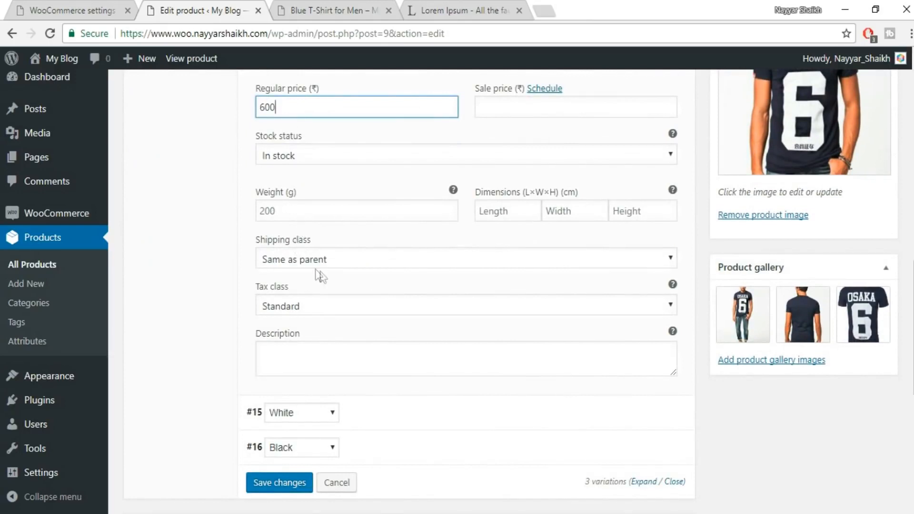
scroll(604, 408, "down", 2)
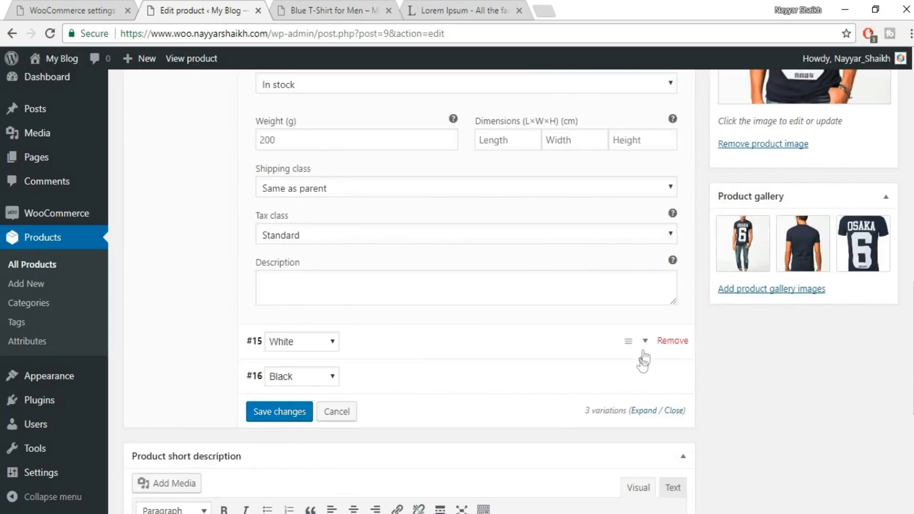
left_click(647, 349)
scroll(649, 350, "down", 1)
scroll(650, 350, "down", 4)
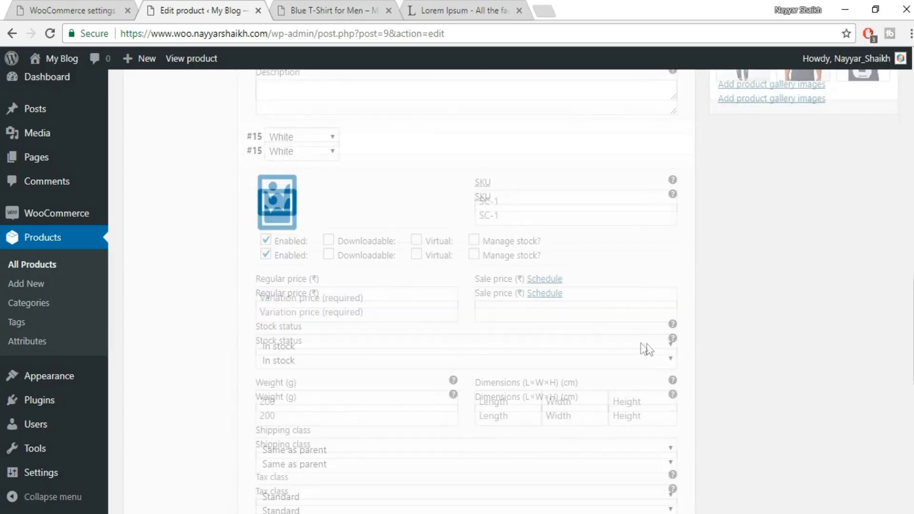
left_click(284, 194)
left_click(50, 122)
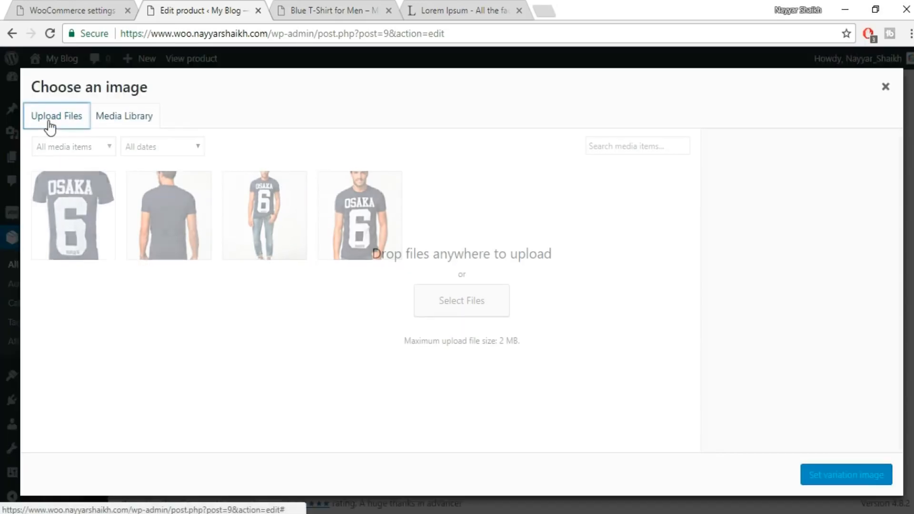
left_click(451, 314)
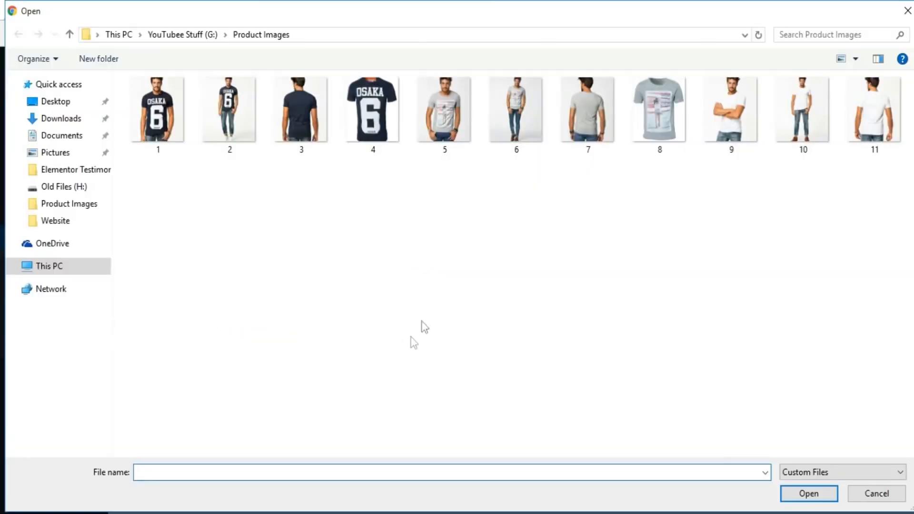
left_click(736, 130)
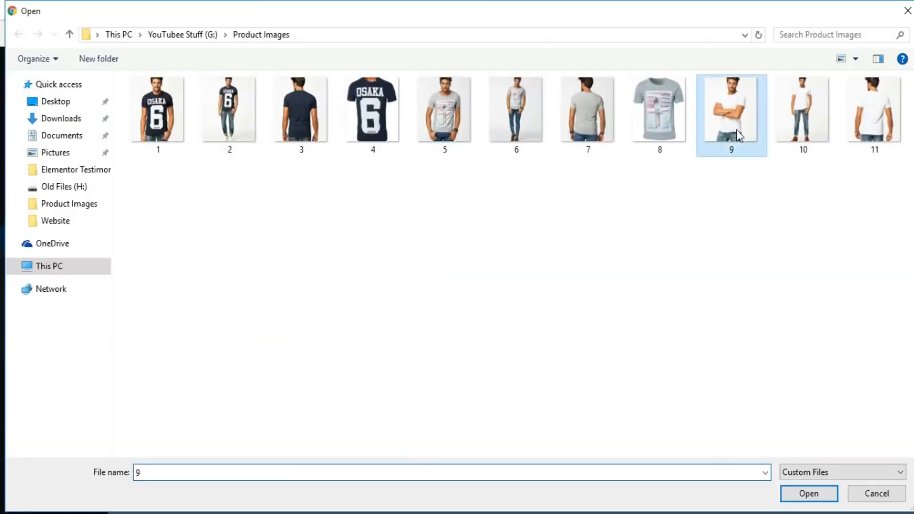
left_click(810, 494)
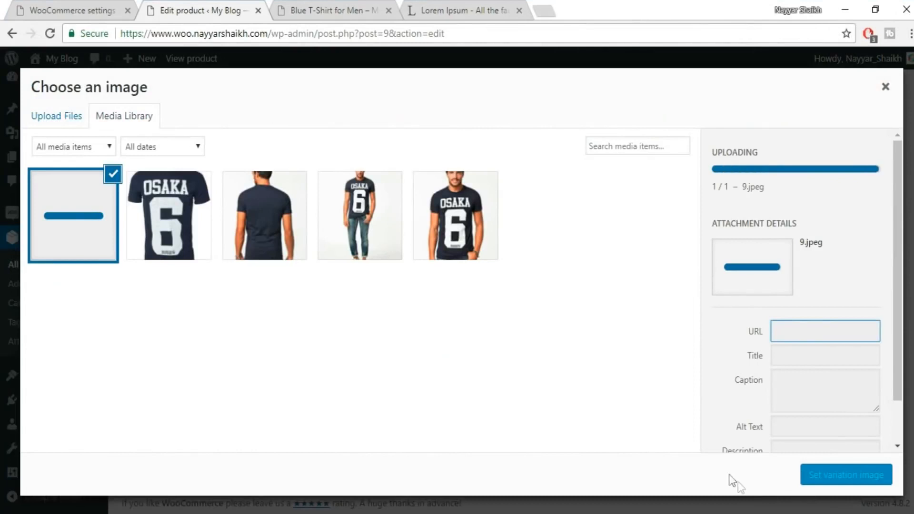
left_click(836, 475)
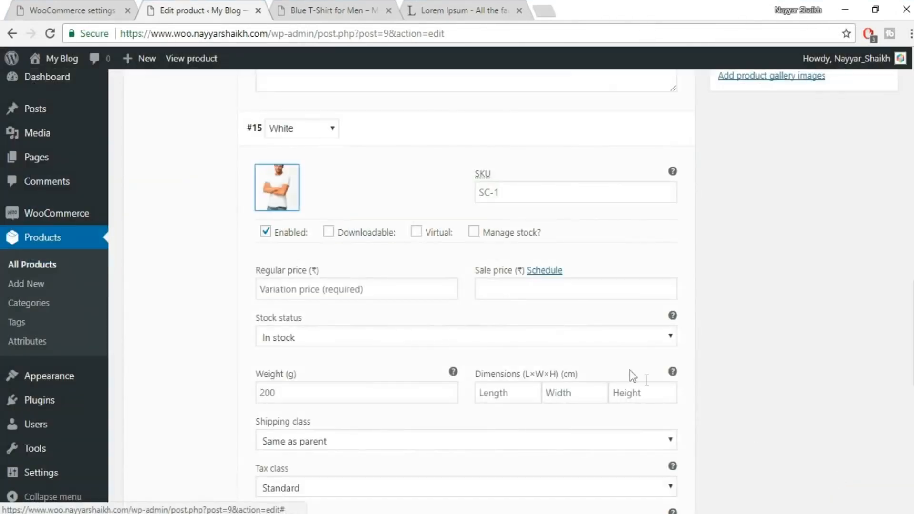
Set the White variation's regular price to 500.
scroll(771, 335, "down", 2)
left_click(335, 223)
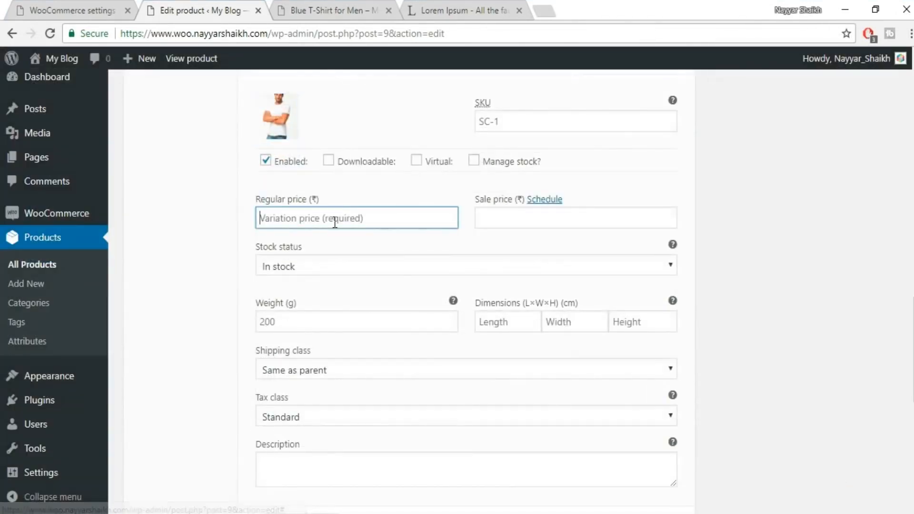
type("500")
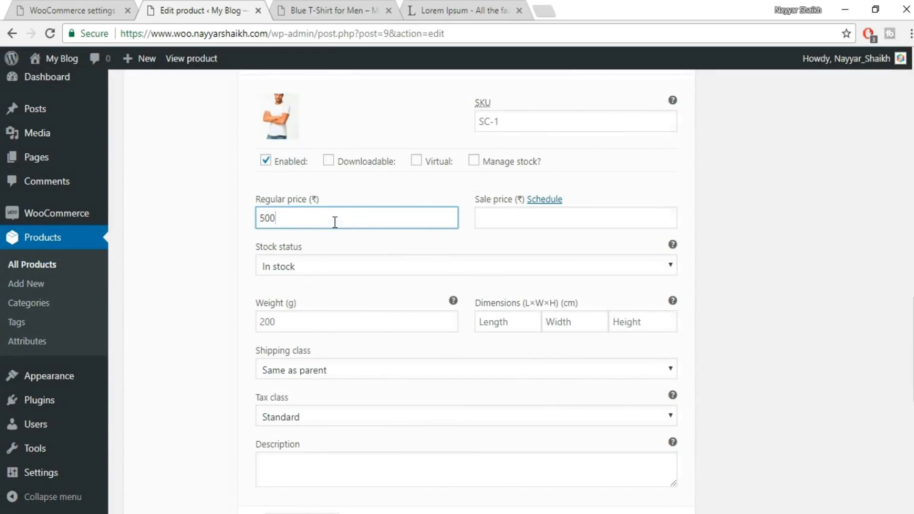
Expand the Black variation, upload image 5 from the Product Images folder, and set it as the variation image.
scroll(743, 305, "down", 3)
scroll(762, 332, "down", 2)
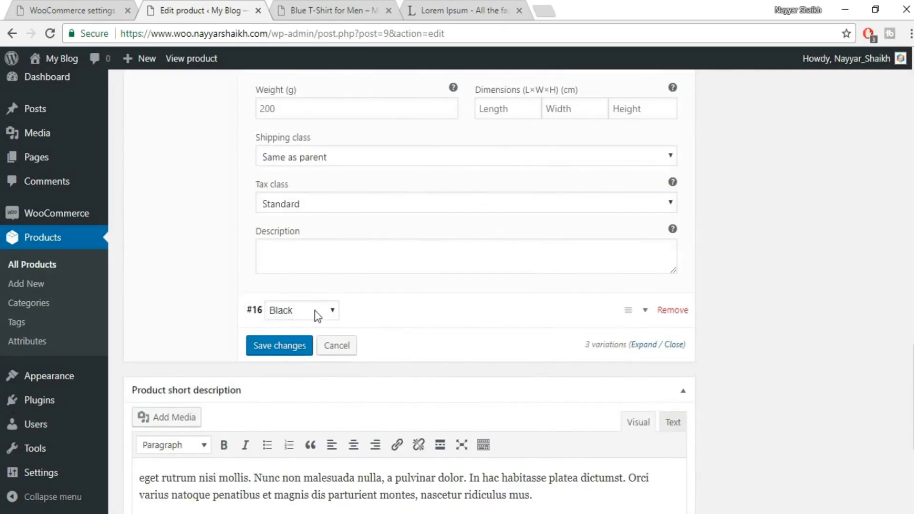
left_click(645, 310)
scroll(477, 307, "down", 5)
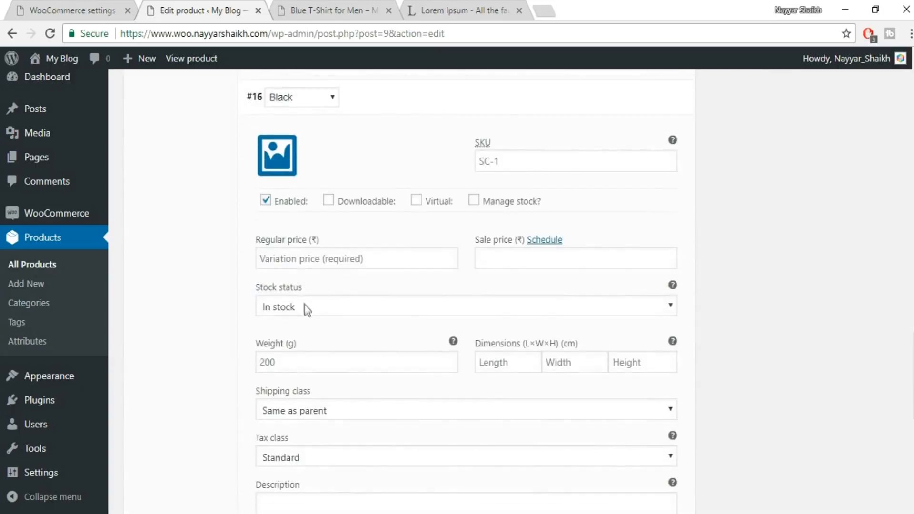
left_click(279, 155)
left_click(45, 126)
left_click(443, 289)
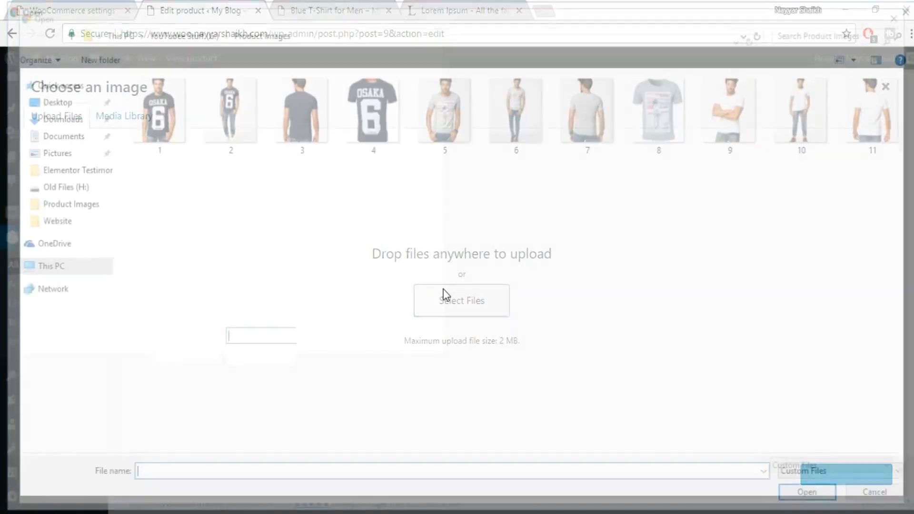
left_click(446, 125)
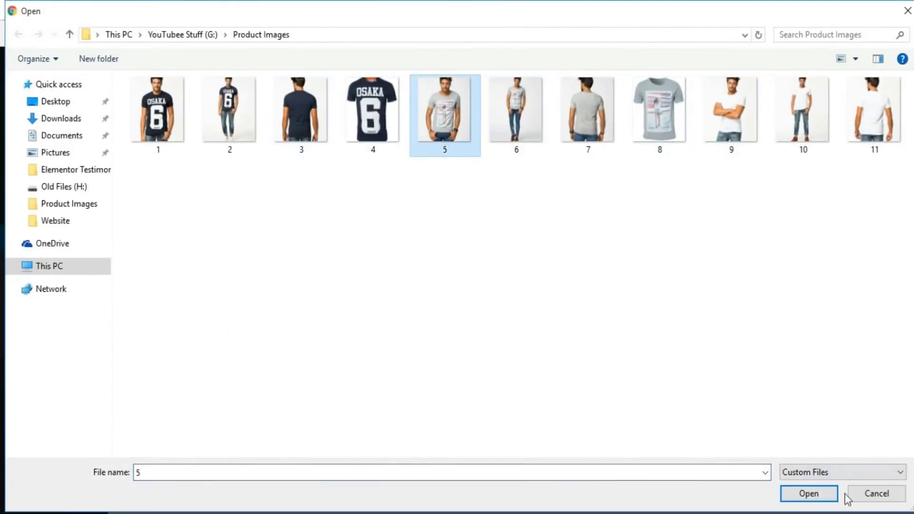
left_click(795, 491)
left_click(879, 477)
Set the Black variation's regular price to 400 and save the changes to the variations.
left_click(371, 258)
type("400")
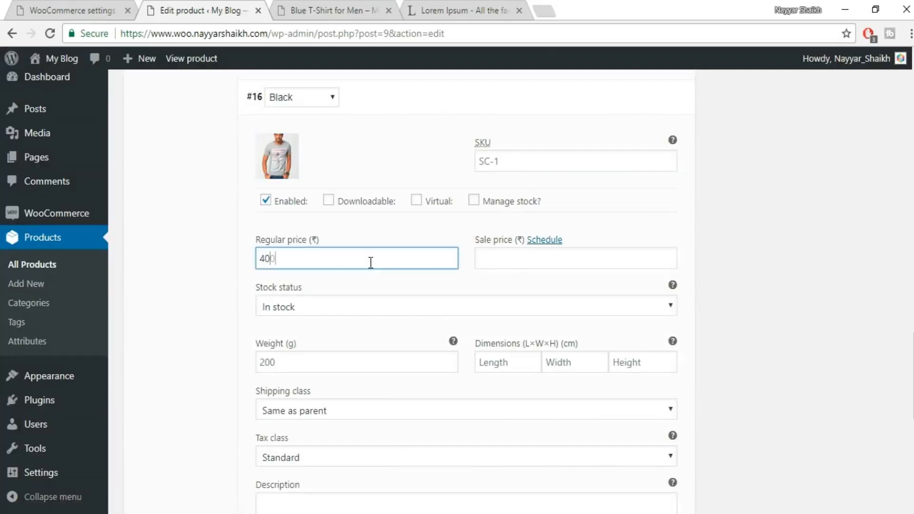
scroll(371, 263, "down", 7)
left_click(262, 217)
Review the Blue, White and Black variations in the product data and update the published product.
scroll(834, 443, "down", 2)
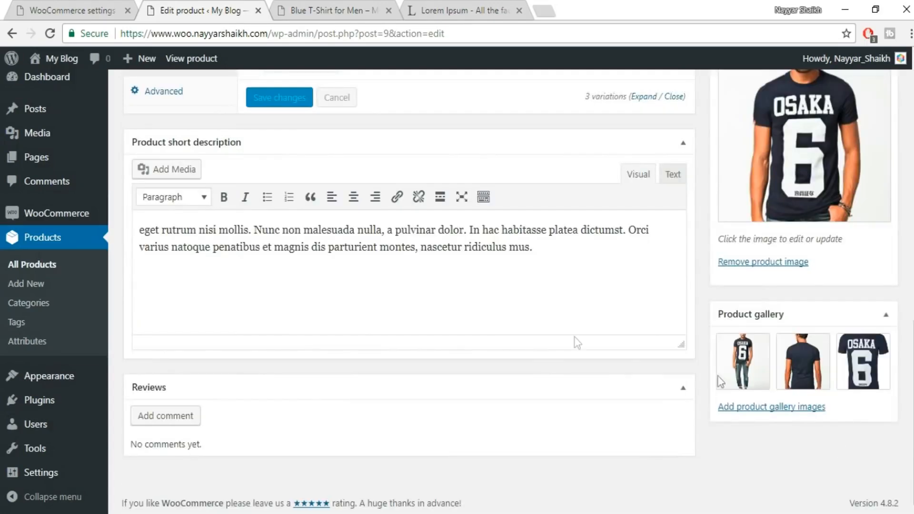
scroll(774, 402, "up", 12)
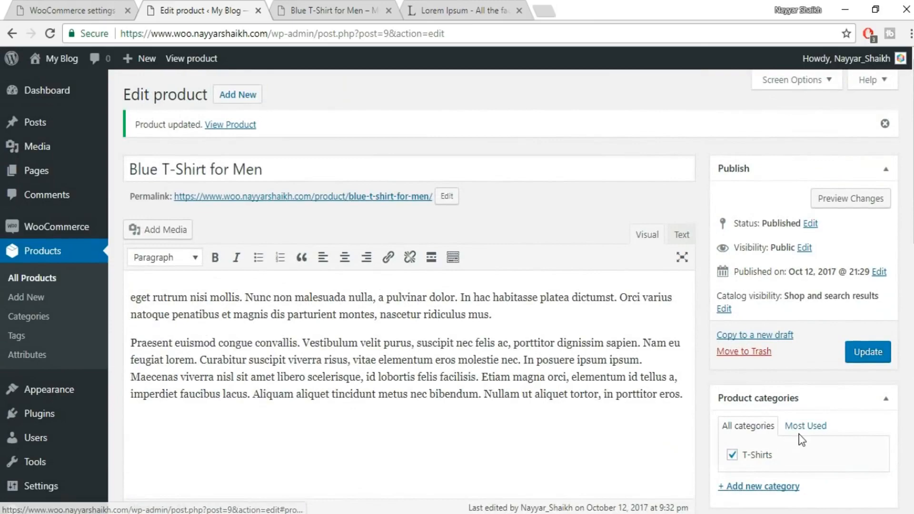
scroll(619, 362, "down", 4)
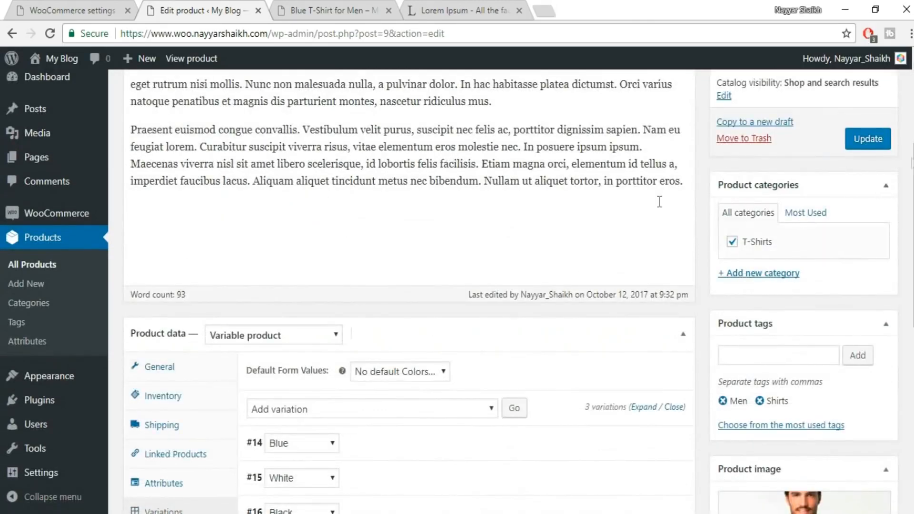
scroll(603, 383, "down", 5)
scroll(604, 384, "up", 1)
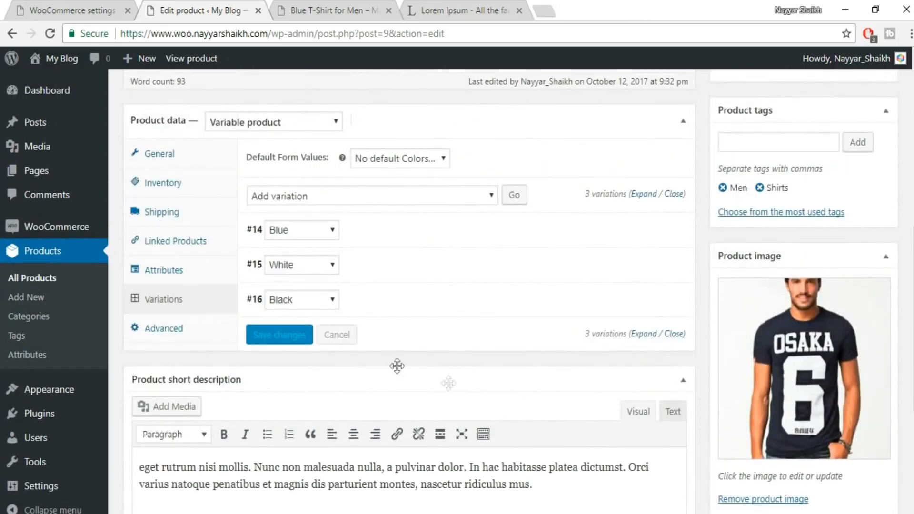
scroll(465, 357, "up", 8)
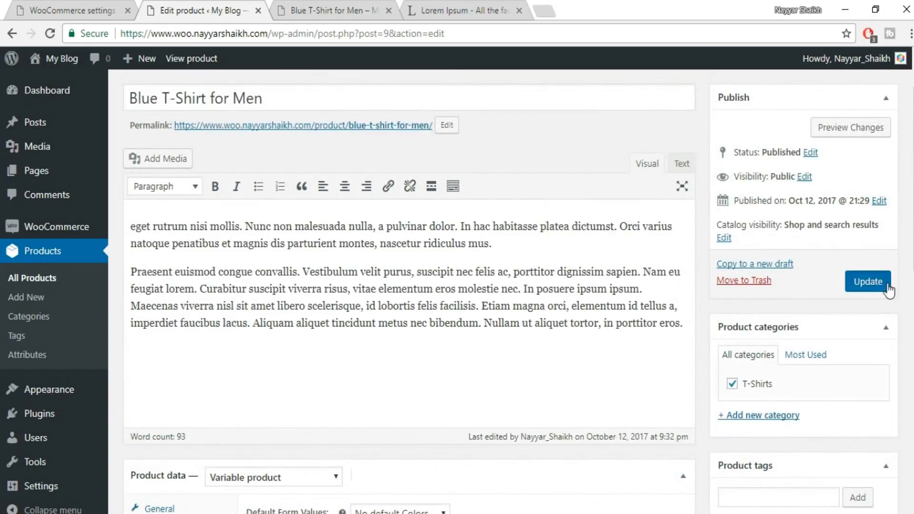
left_click(889, 284)
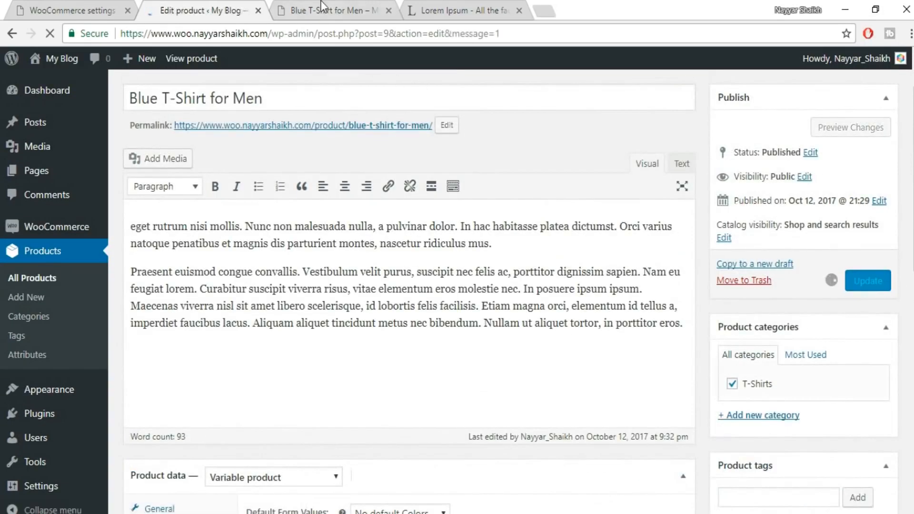
Reload the Blue T-Shirt for Men store page and examine its price range.
left_click(325, 10)
left_click(50, 33)
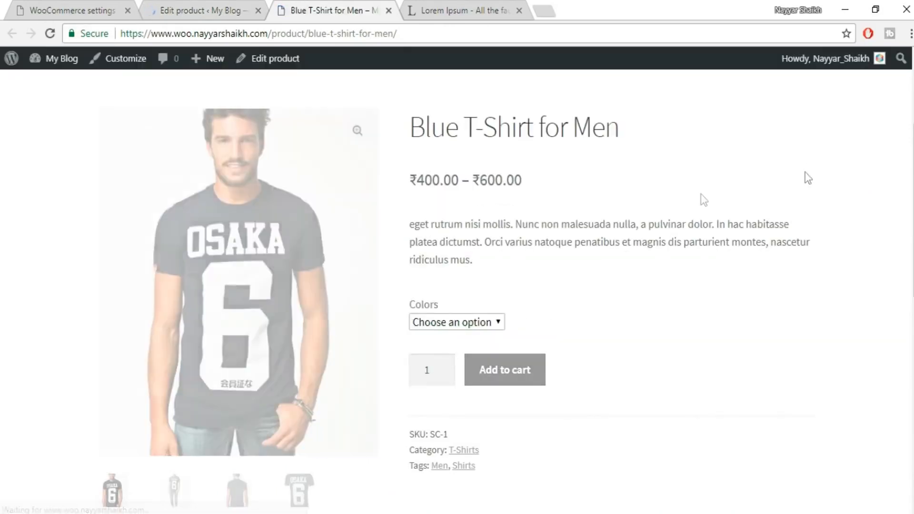
left_click_drag(411, 187, 562, 182)
left_click(466, 179)
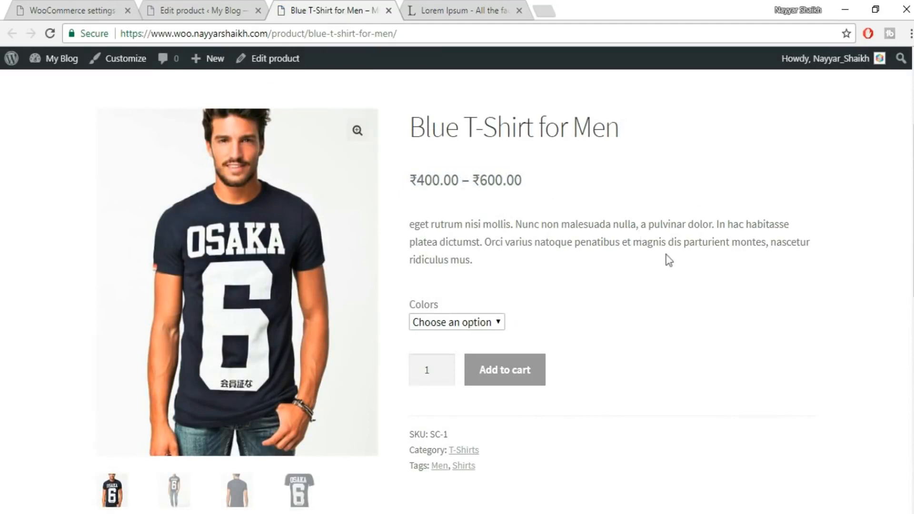
Choose Blue as the color on the store page and check that variation's price and stock.
left_click(447, 326)
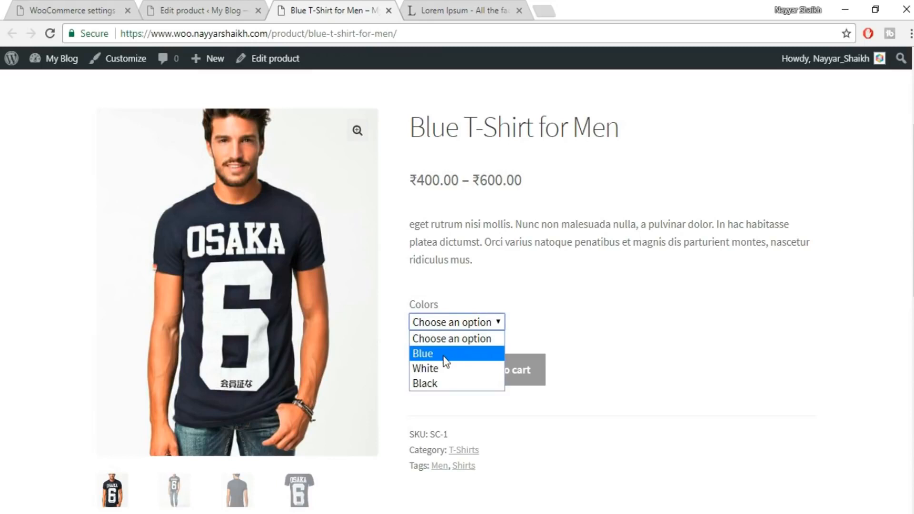
left_click(446, 362)
left_click_drag(411, 353, 467, 376)
left_click(476, 357)
Choose White as the color on the store page and check that variation's image and price.
left_click(467, 325)
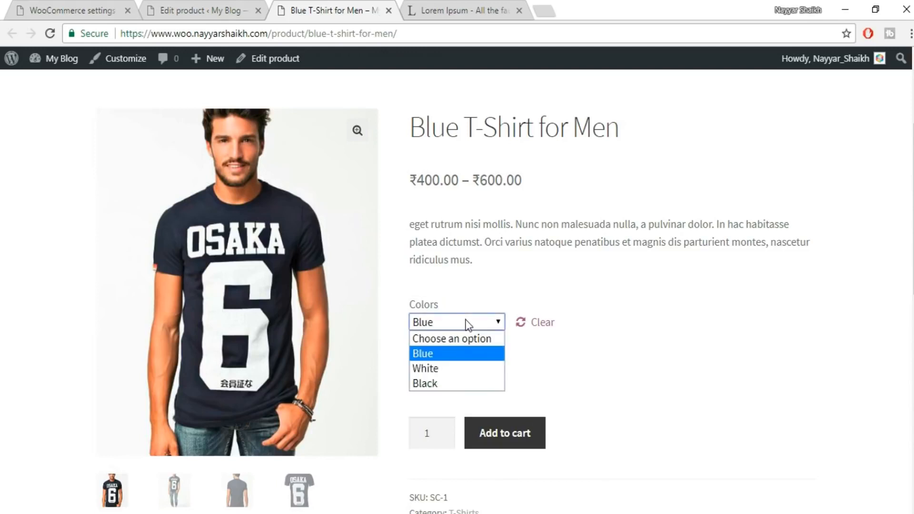
left_click(450, 370)
left_click_drag(465, 356, 408, 359)
left_click(408, 356)
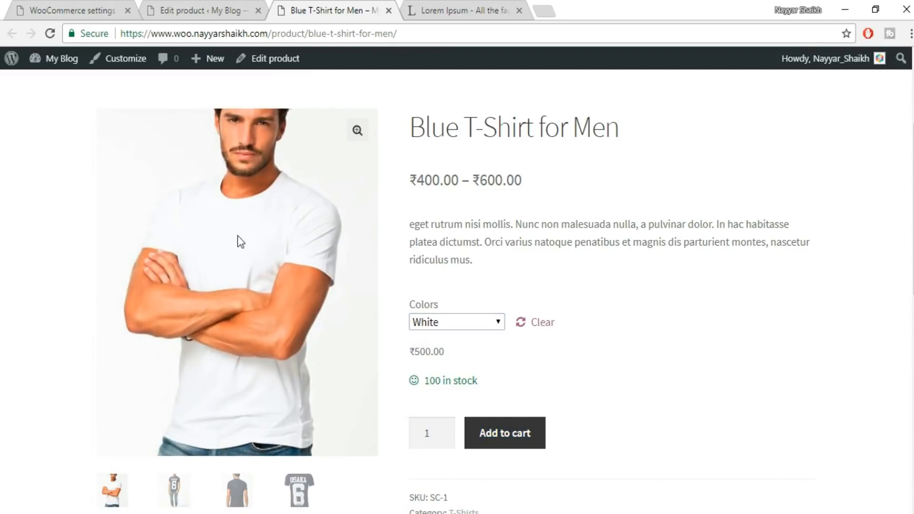
Choose Black as the color on the store page and check that variation's image and price.
left_click(455, 322)
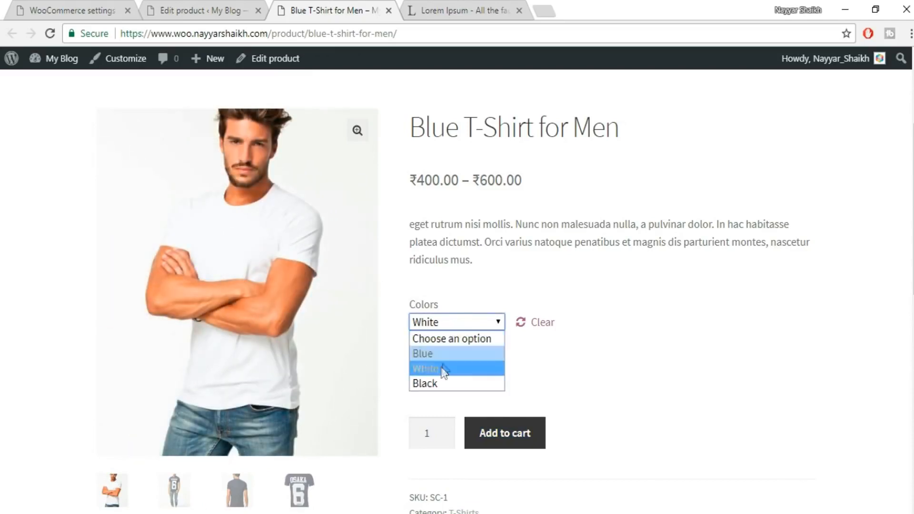
left_click(439, 381)
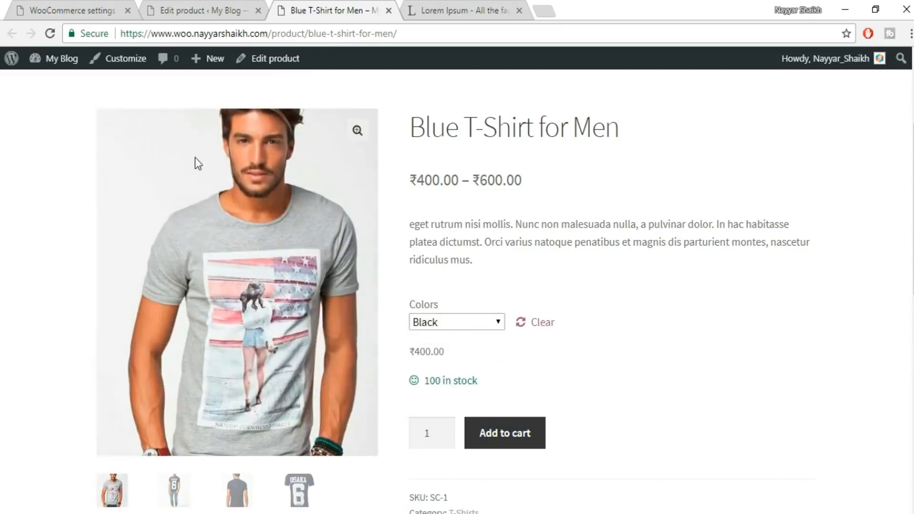
left_click_drag(453, 354, 379, 354)
left_click(405, 354)
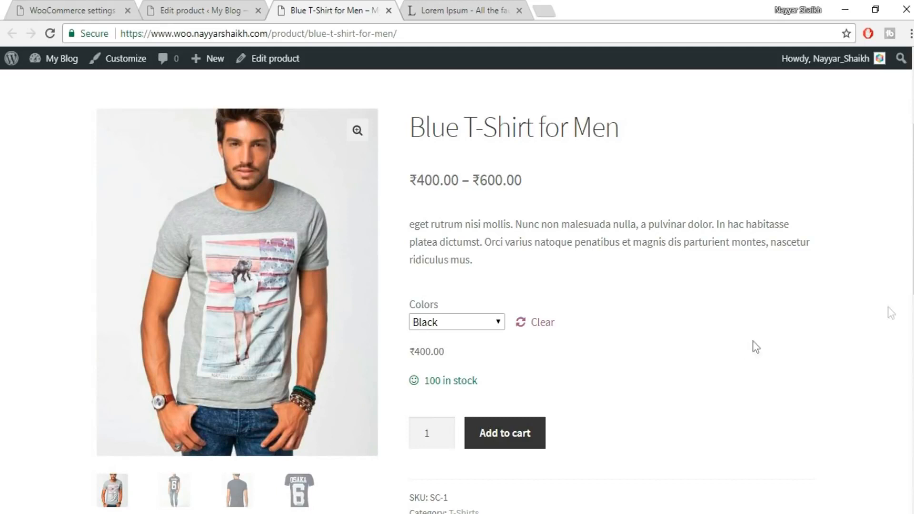
scroll(581, 366, "down", 5)
scroll(582, 366, "up", 5)
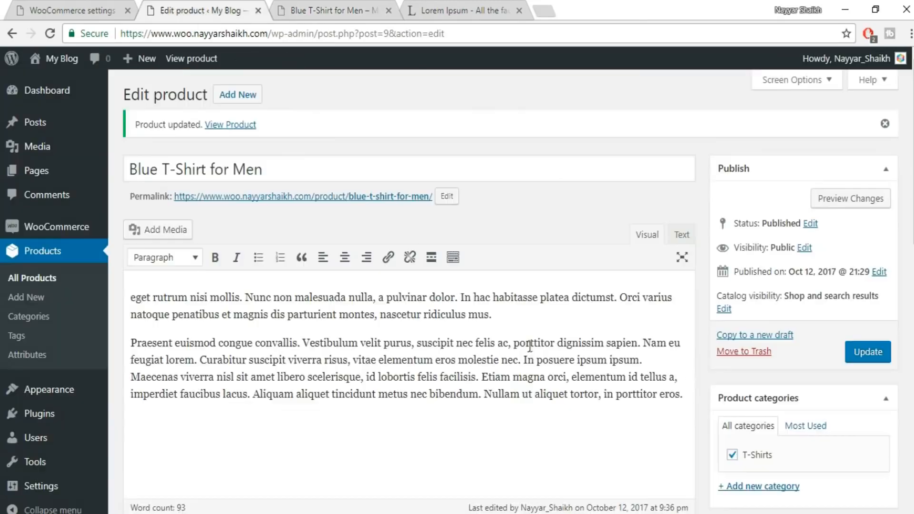
Return to editing the Blue T-Shirt for Men and examine the product type choices in its product data.
scroll(576, 369, "down", 7)
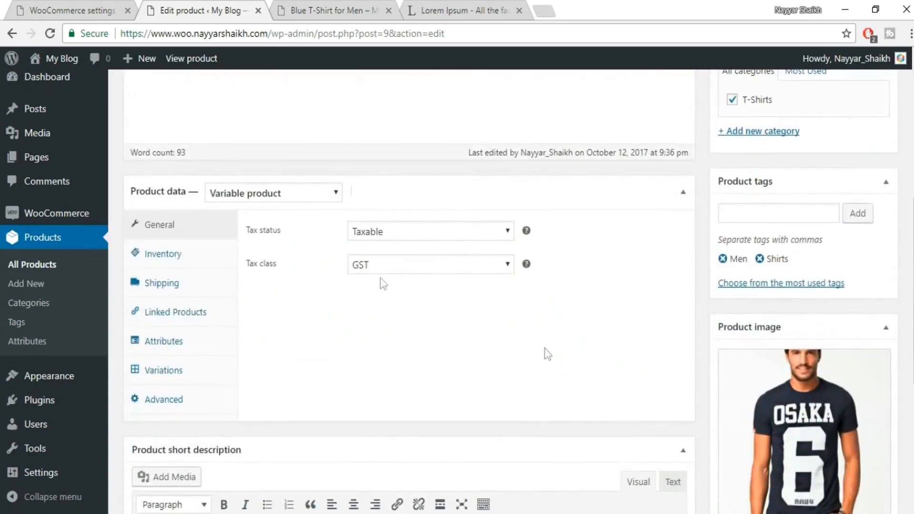
left_click(302, 193)
scroll(383, 279, "up", 2)
scroll(393, 297, "up", 6)
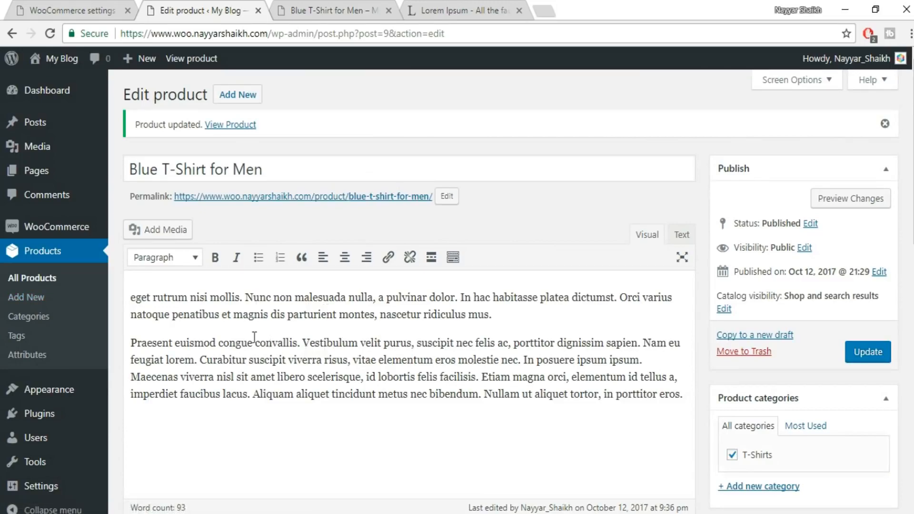
scroll(310, 322, "down", 15)
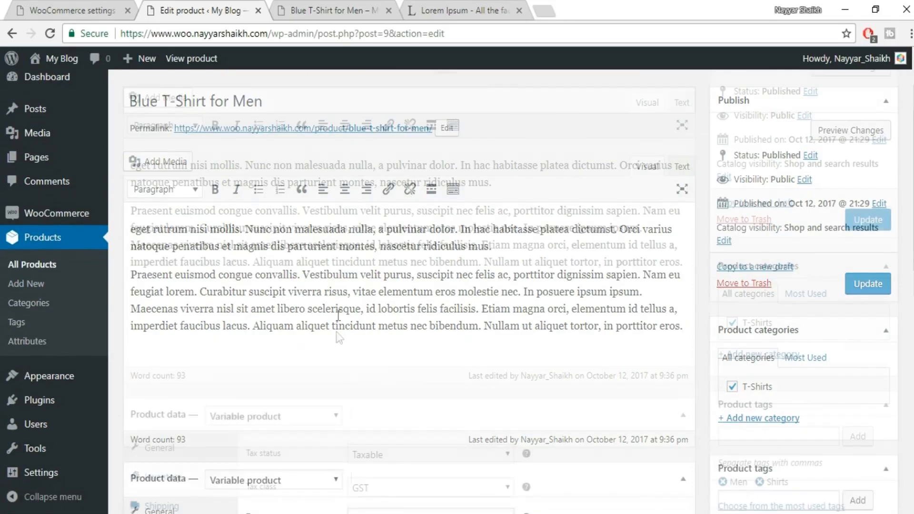
scroll(822, 402, "up", 10)
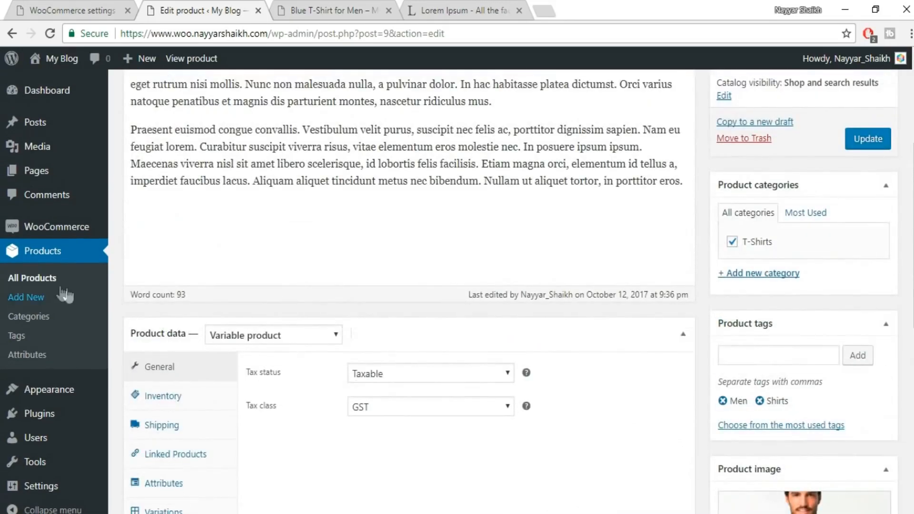
Duplicate the Blue T-Shirt for Men from the list of all products.
left_click(39, 280)
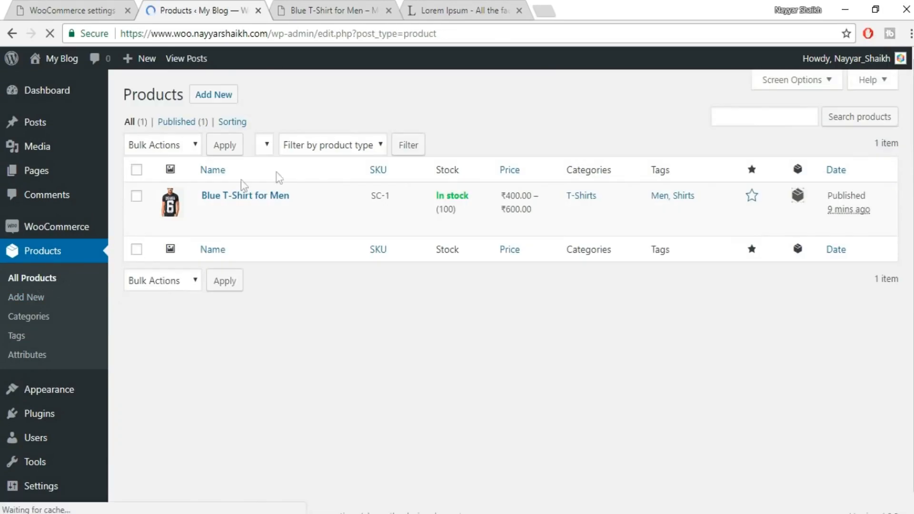
mouse_move(397, 236)
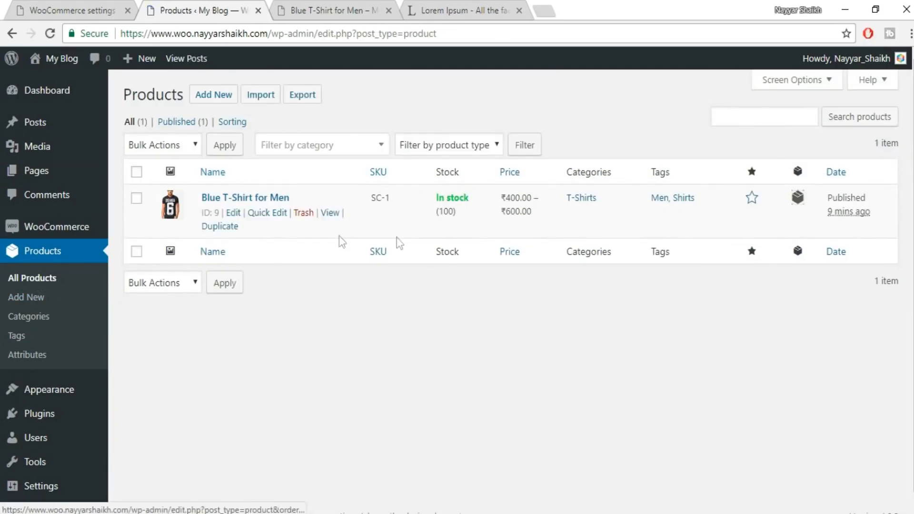
left_click(223, 228)
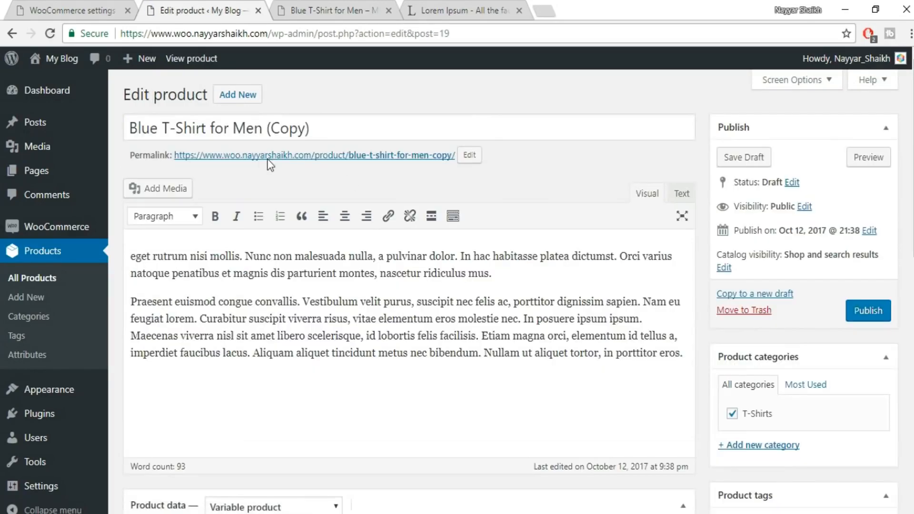
Rename the duplicated product as White T-Shirt for Men, without the (Copy) suffix.
double_click(156, 132)
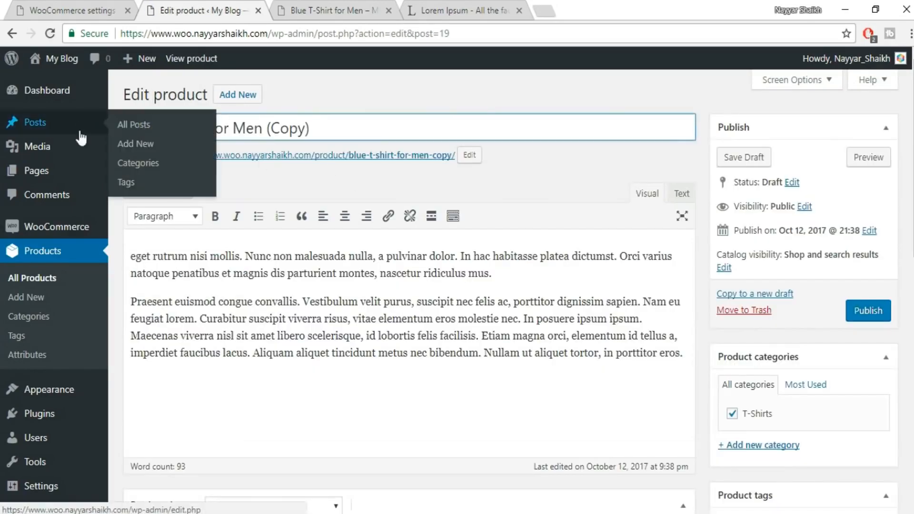
key("BackSpace")
type("White")
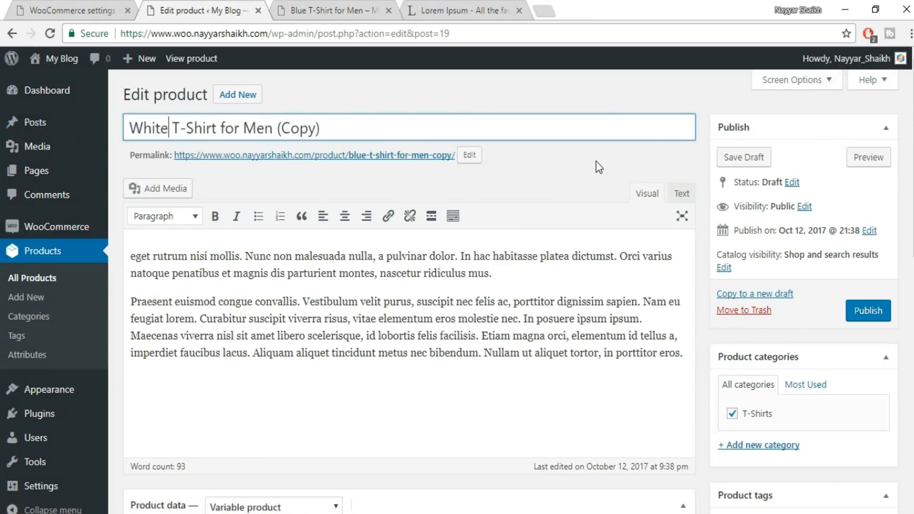
left_click_drag(360, 116, 280, 128)
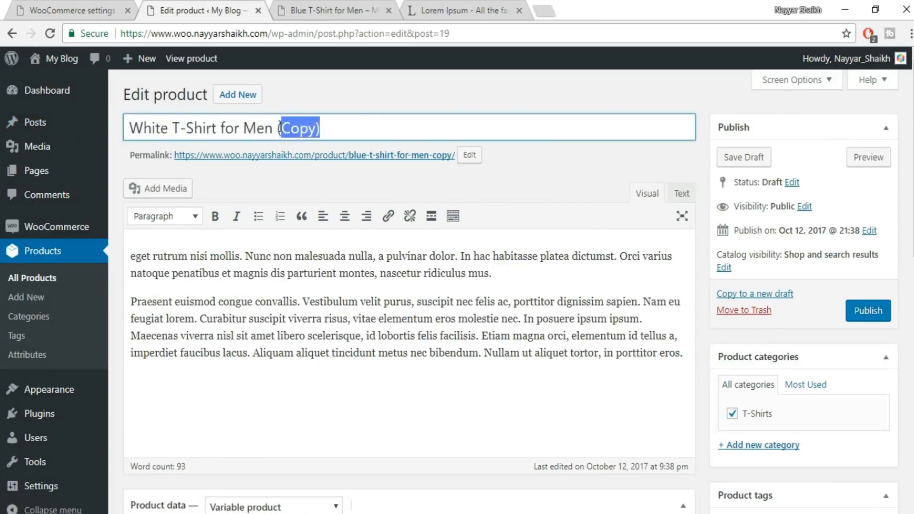
key("BackSpace")
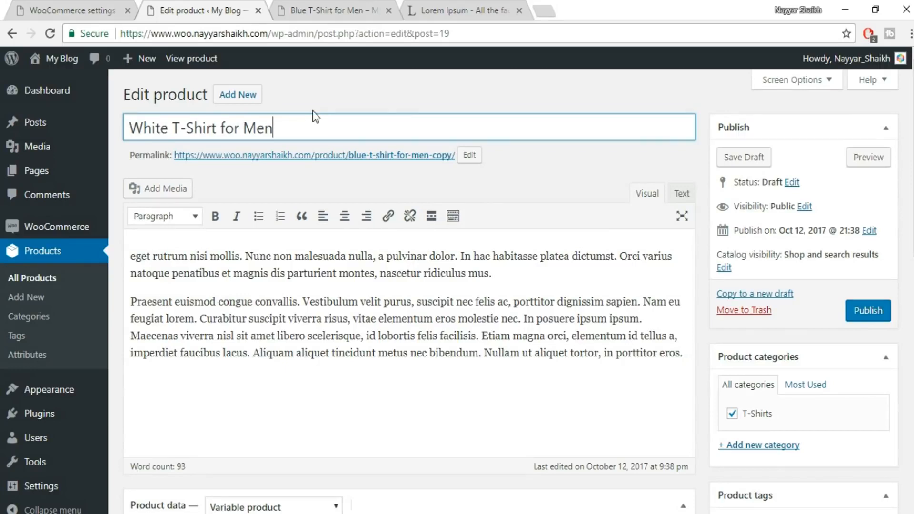
Find "blue" in the linked products and add Blue T-Shirt for Men (SC-1) as an upsell.
scroll(371, 298, "down", 1)
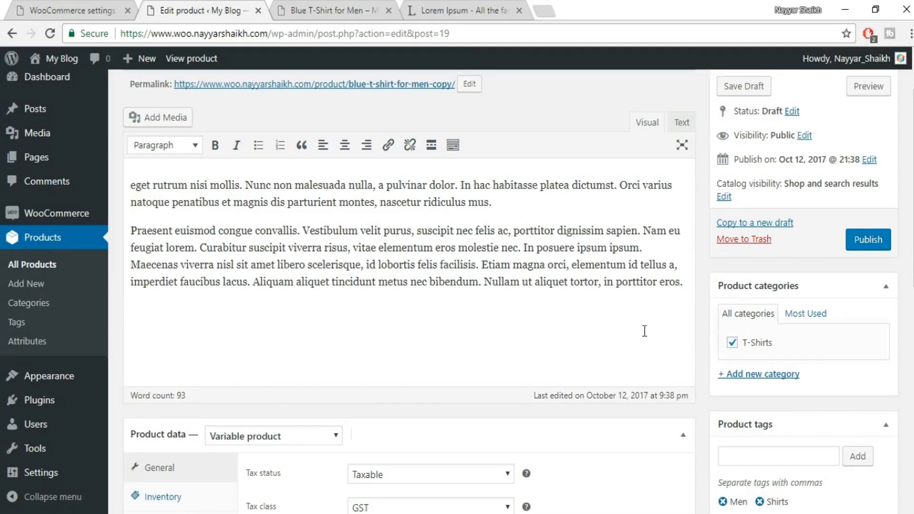
scroll(775, 340, "down", 4)
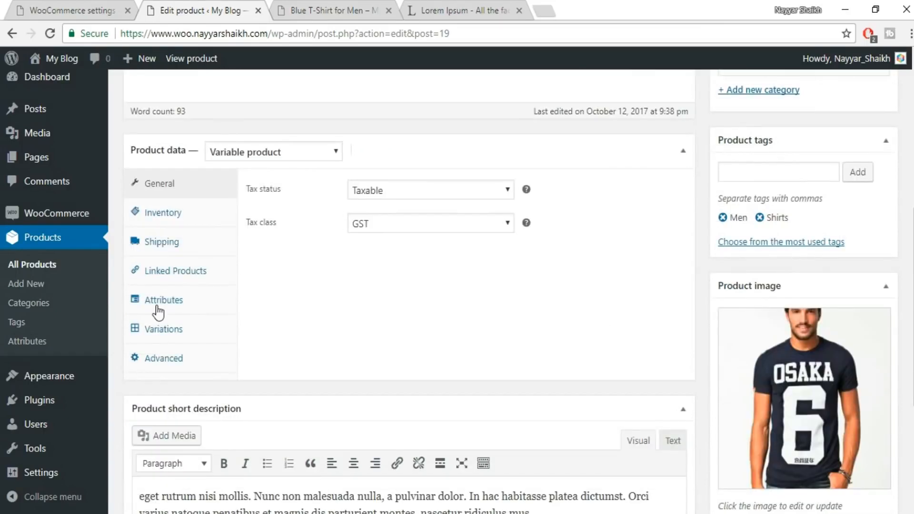
left_click(183, 275)
left_click(435, 193)
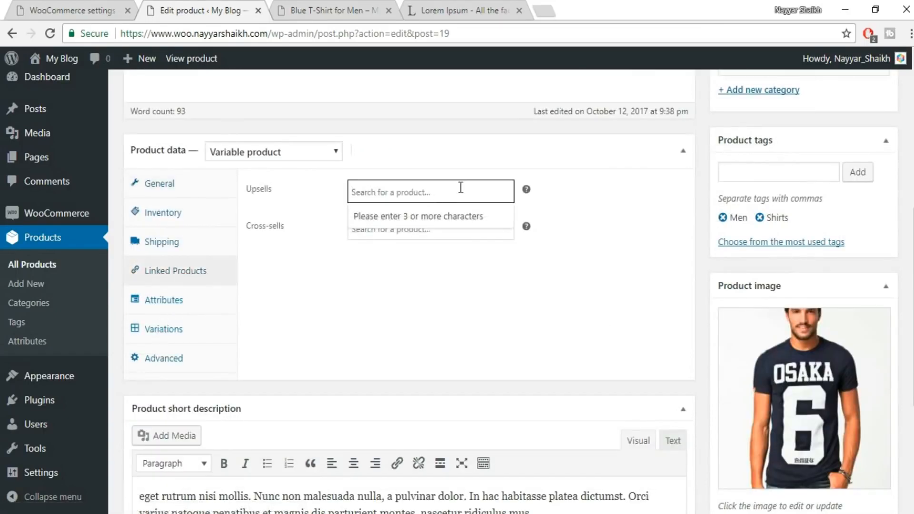
type("blue")
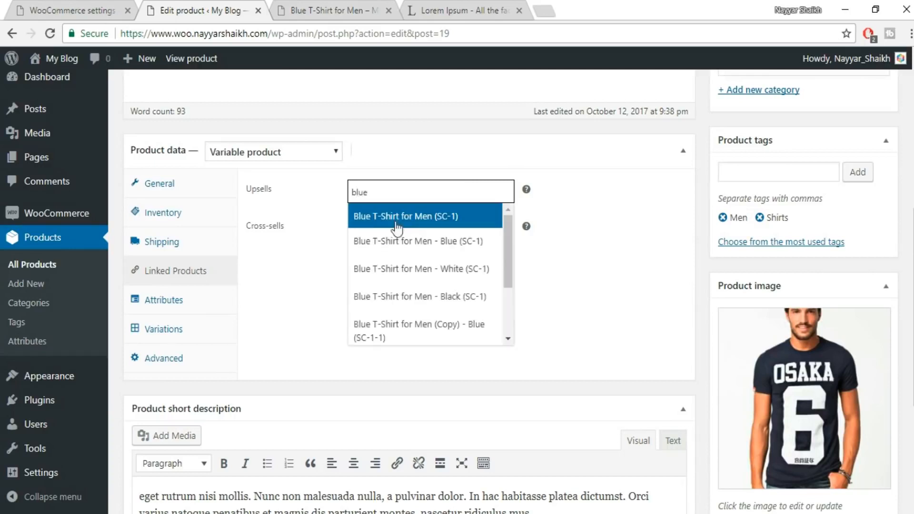
scroll(462, 241, "down", 2)
scroll(435, 285, "up", 3)
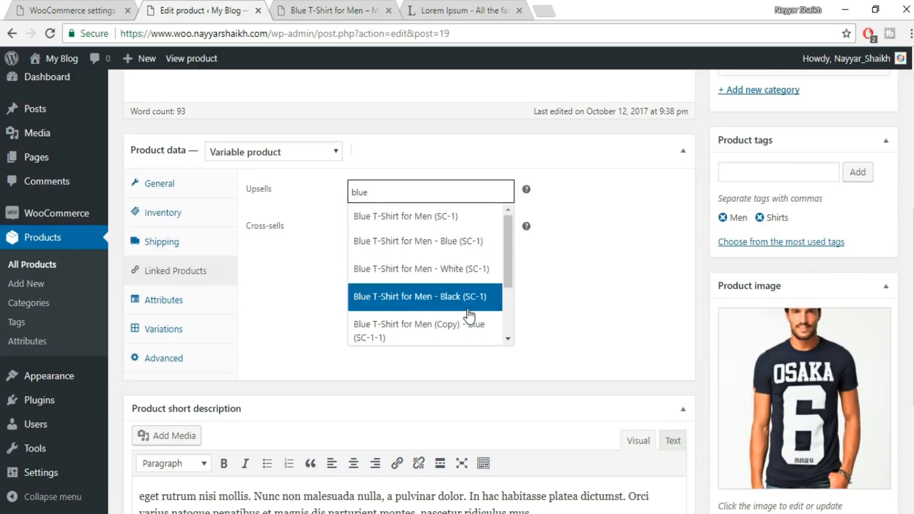
left_click(412, 218)
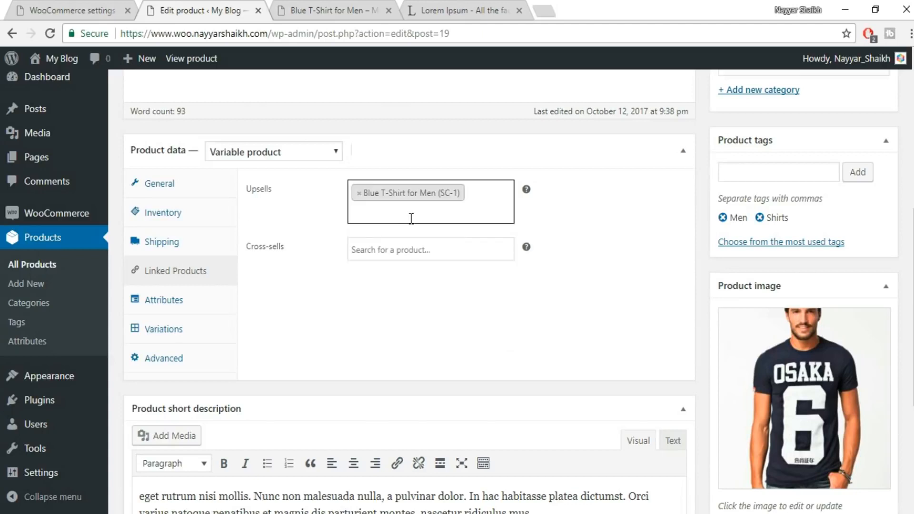
Add Blue T-Shirt for Men (SC-1) as a cross-sell of the white T-shirt.
left_click(381, 247)
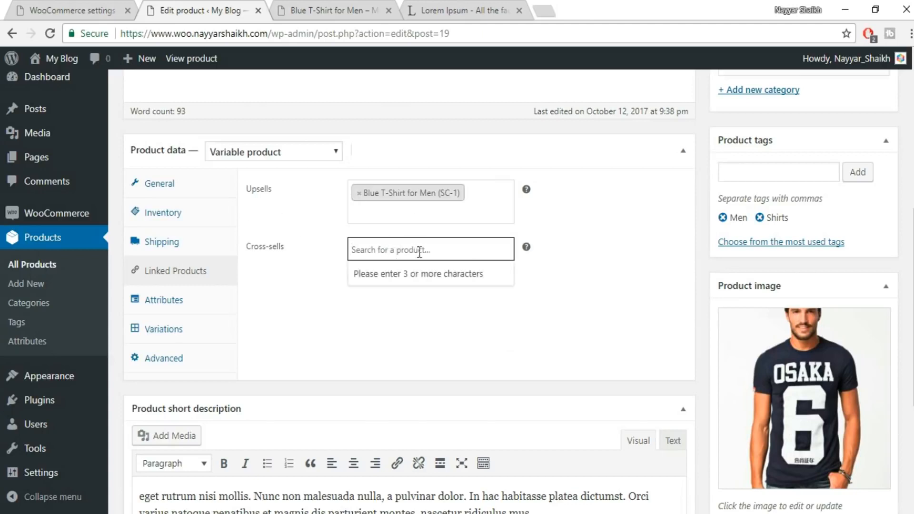
type("blue")
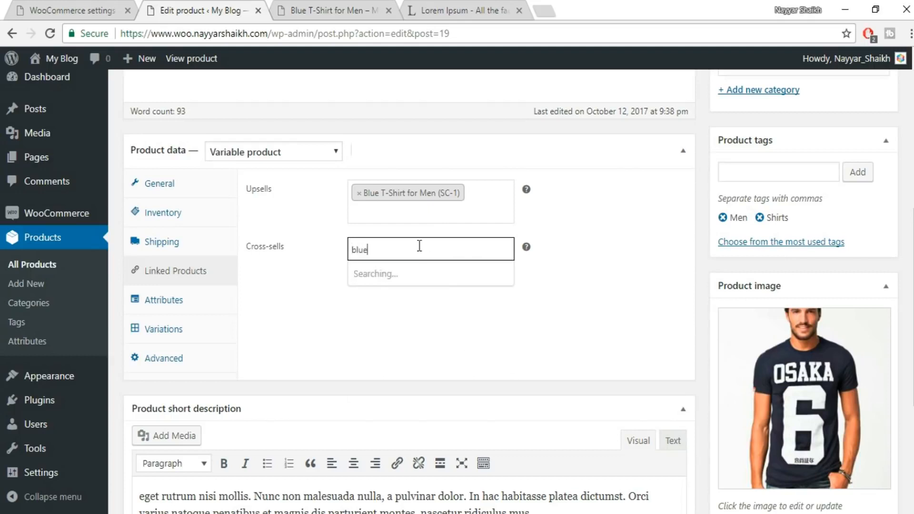
left_click(413, 272)
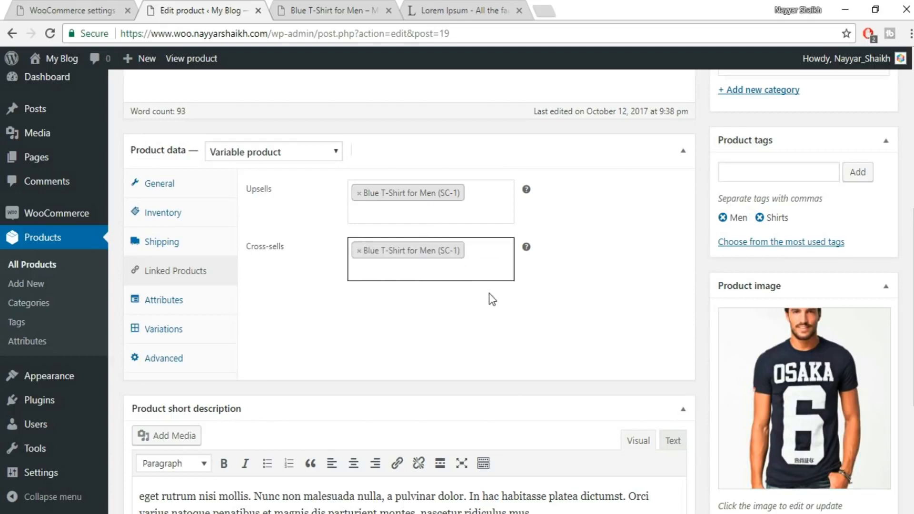
Replace the product image with the media library photo of the man in a white T-shirt with crossed arms.
scroll(585, 327, "down", 3)
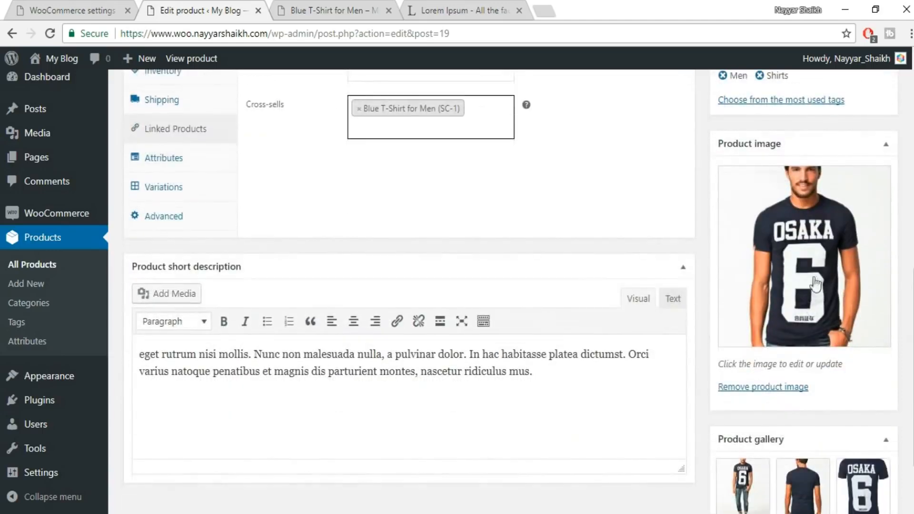
left_click(817, 281)
left_click(168, 222)
left_click(839, 475)
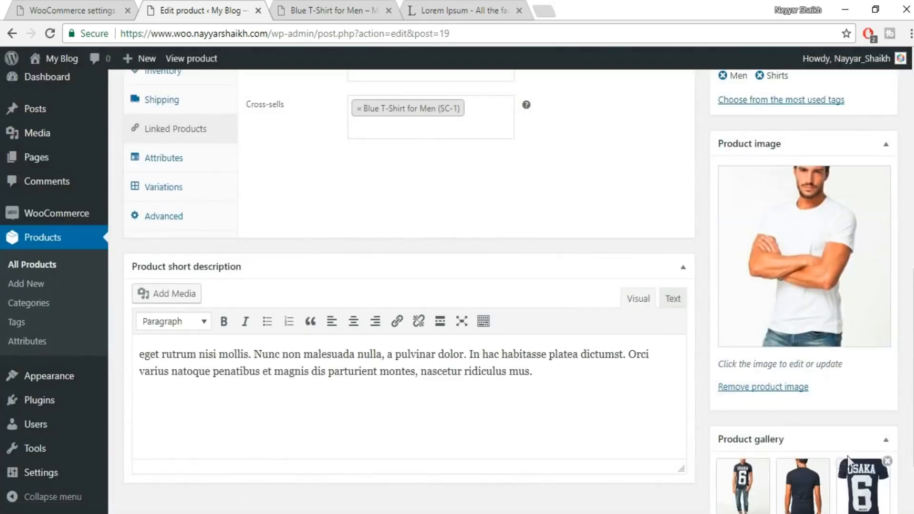
Remove all three dark blue T-shirt images from the product gallery.
scroll(849, 454, "down", 2)
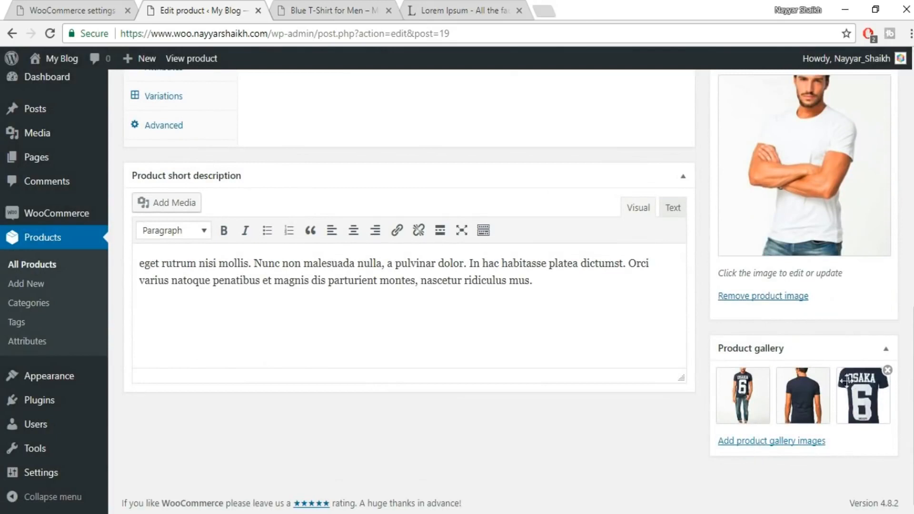
left_click(767, 371)
left_click(768, 371)
left_click(767, 371)
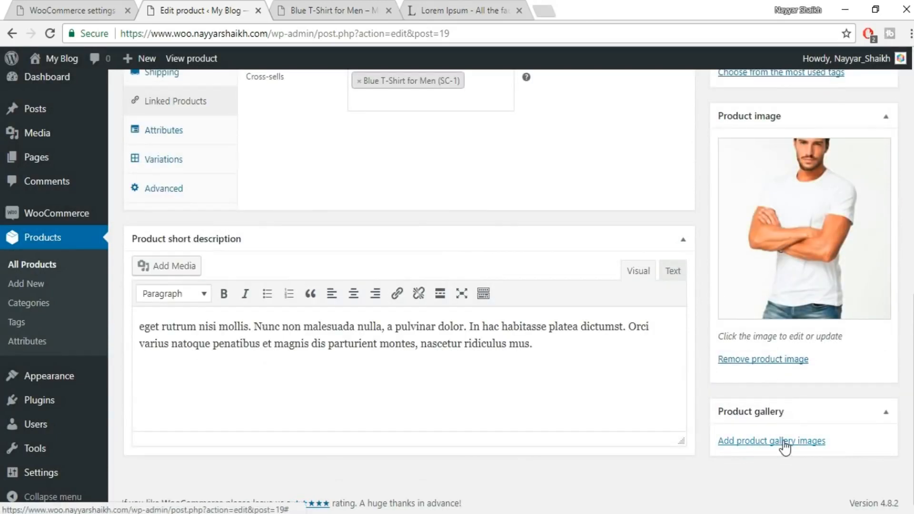
Upload images 10 and 11 from the Product Images folder to the product gallery and publish the product.
left_click(808, 442)
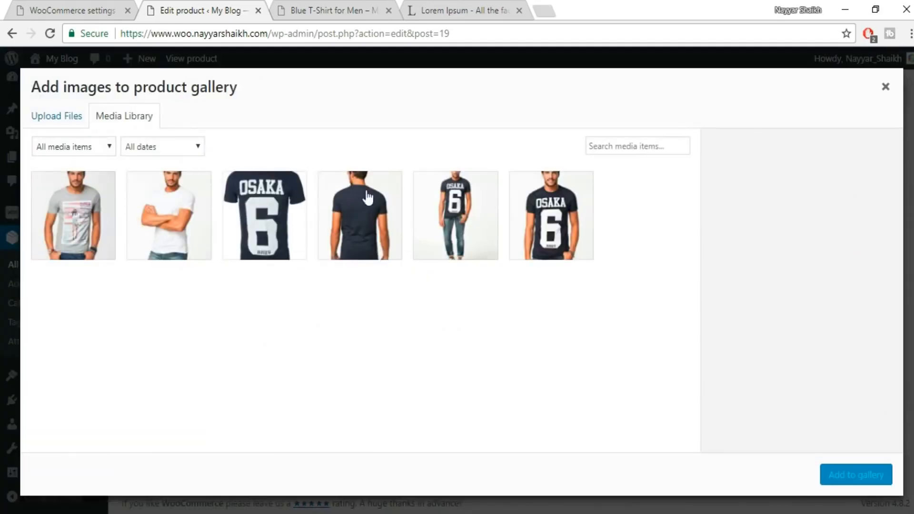
left_click(56, 122)
left_click(466, 308)
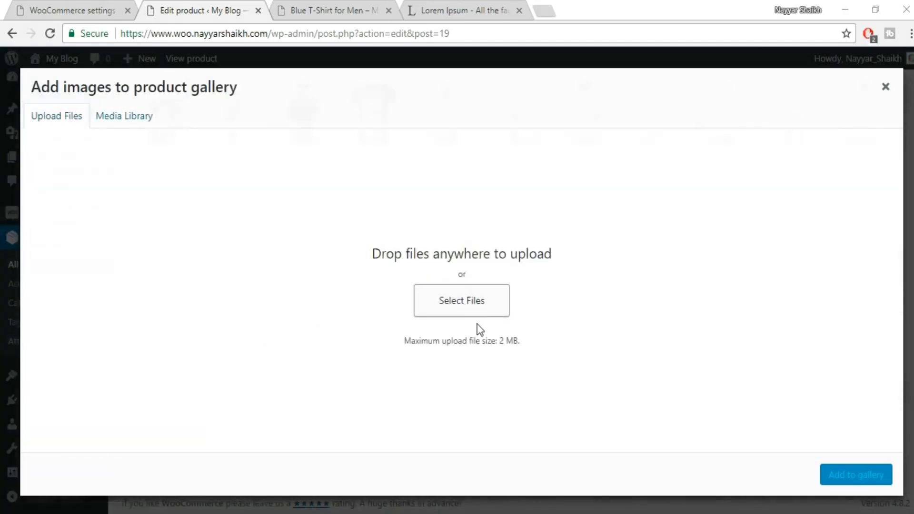
left_click_drag(903, 186, 813, 130)
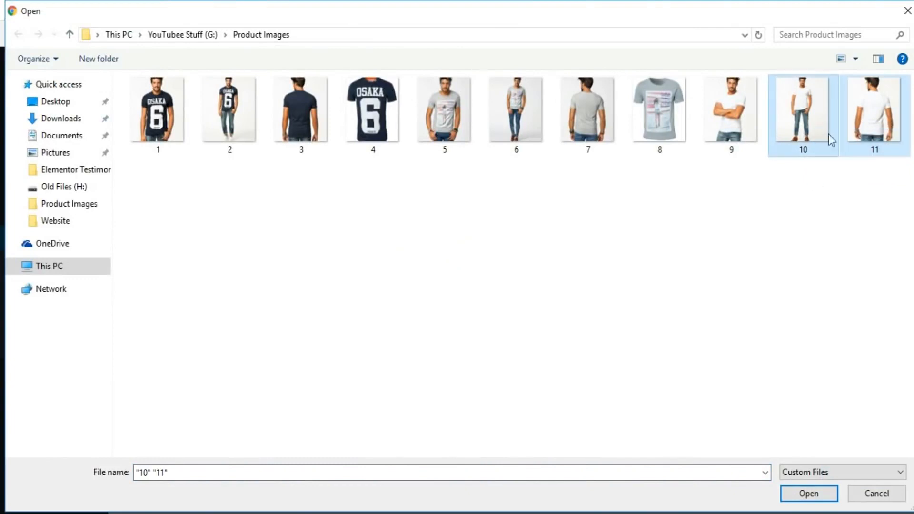
left_click(809, 494)
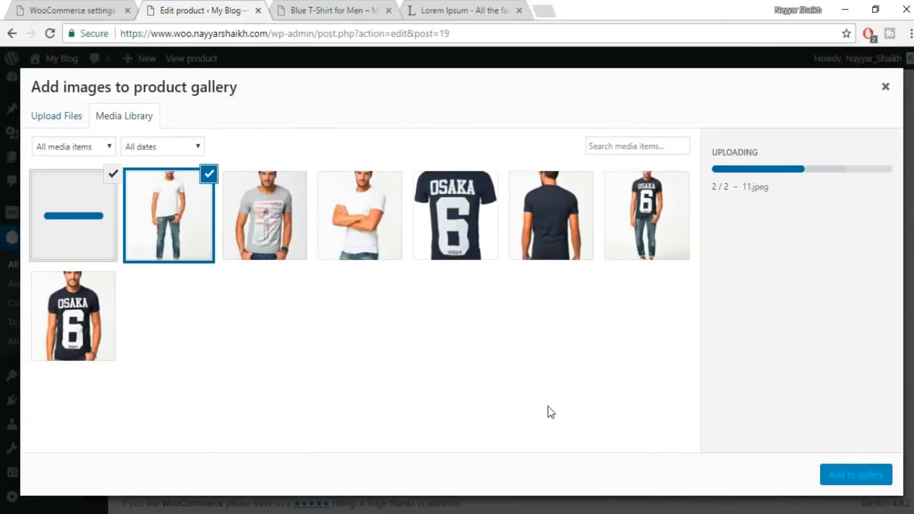
left_click(868, 475)
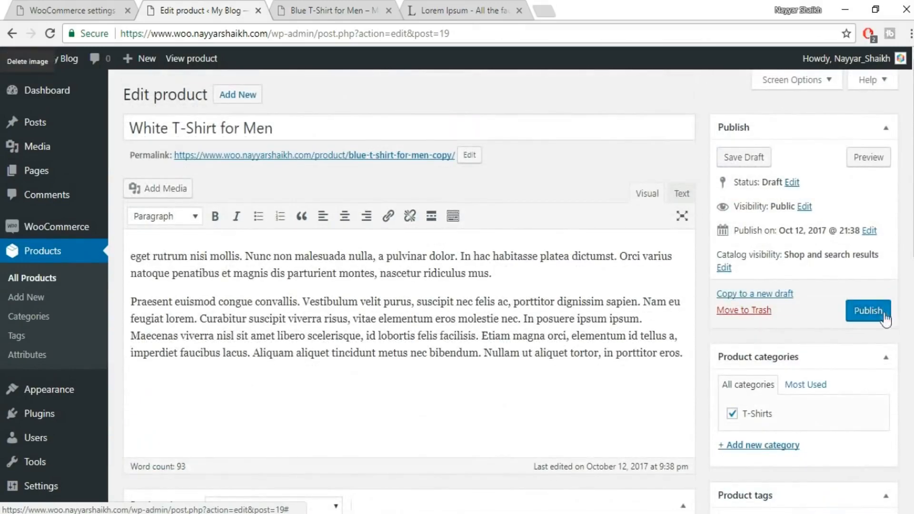
left_click(881, 310)
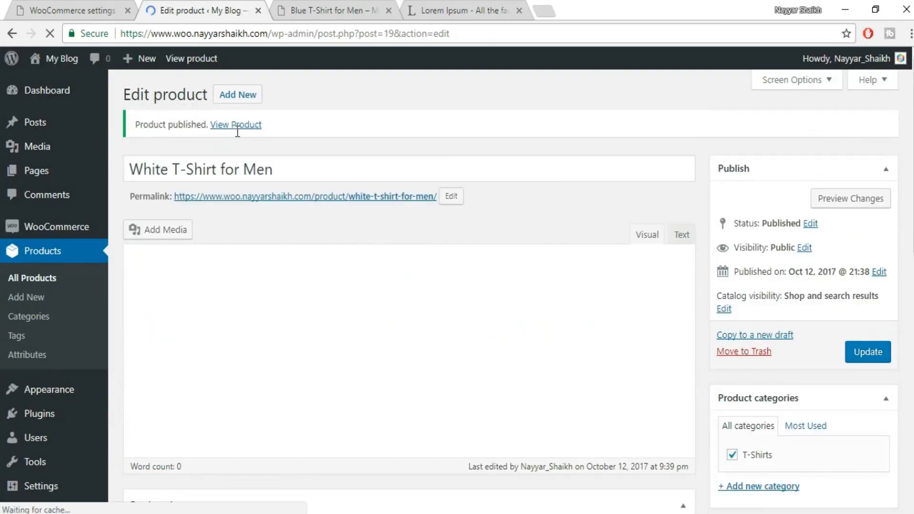
Preview the White T-Shirt for Men product page and check its Blue, White and Black colour variations.
left_click(826, 199)
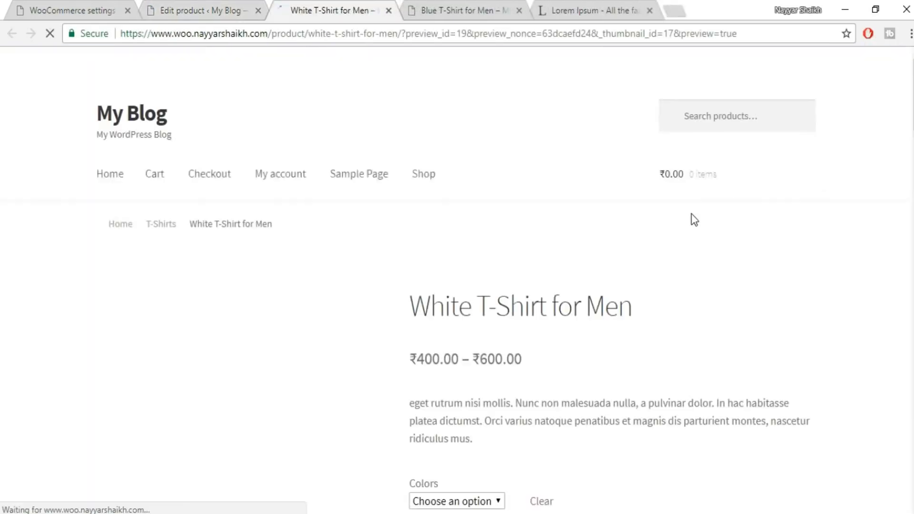
scroll(697, 230, "down", 5)
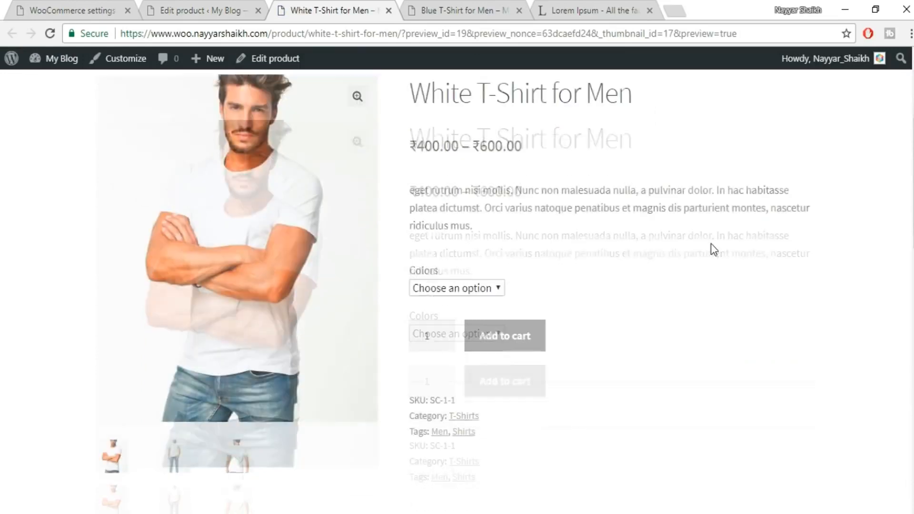
left_click(457, 288)
left_click(458, 319)
left_click(467, 293)
left_click(465, 334)
left_click(484, 288)
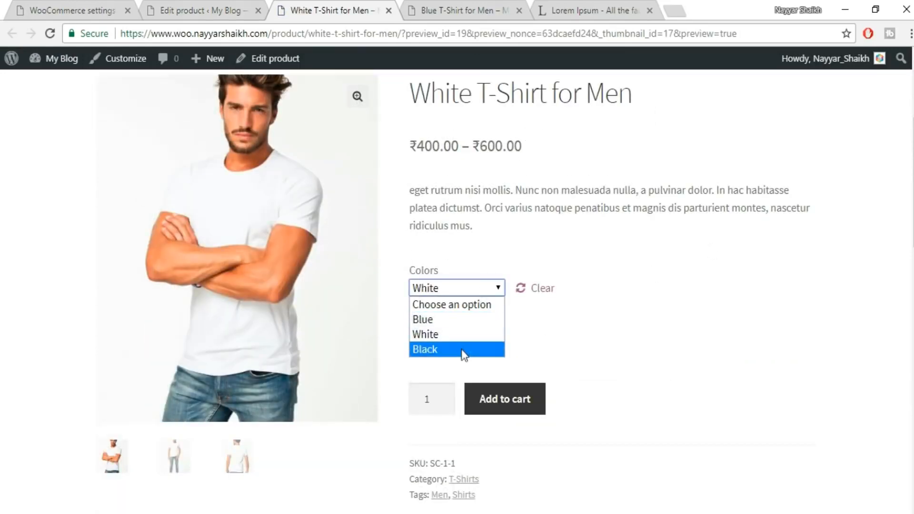
left_click(463, 351)
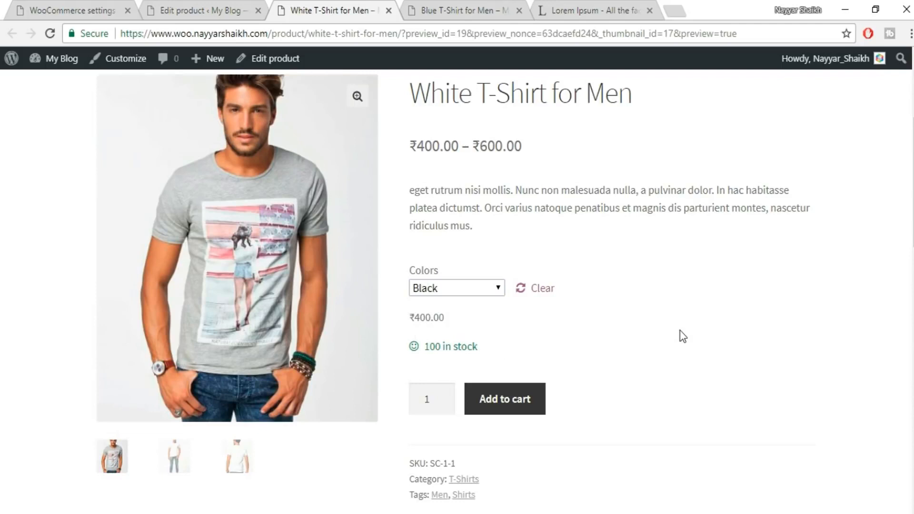
Examine the "You may also like…" section on the White T-Shirt for Men page.
scroll(681, 336, "down", 12)
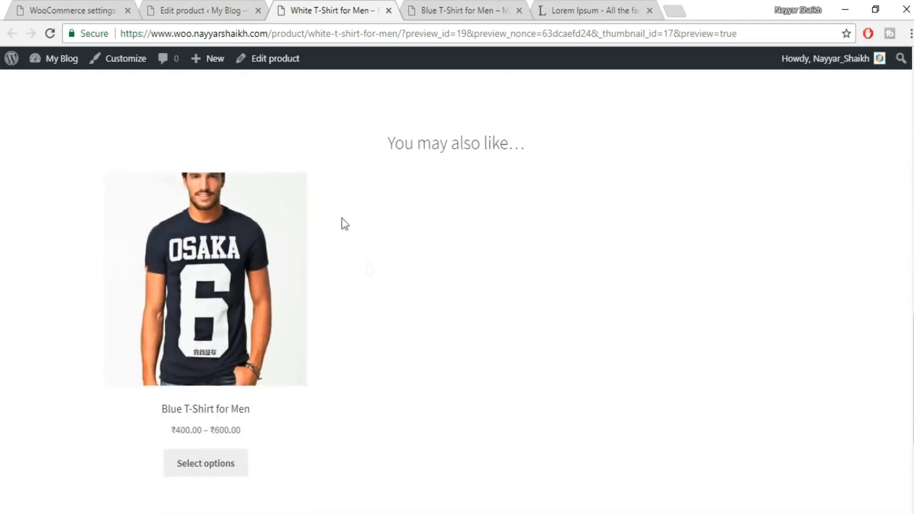
left_click_drag(377, 145, 522, 143)
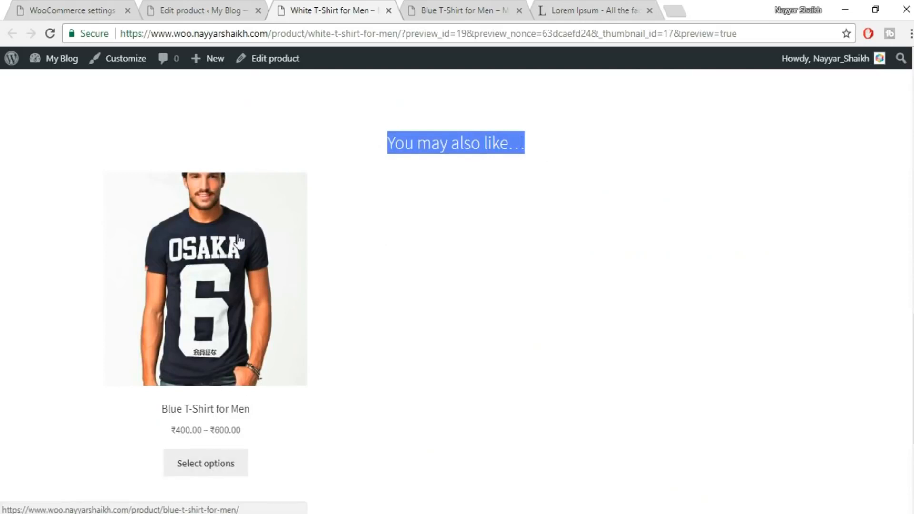
scroll(246, 386, "down", 5)
scroll(246, 393, "up", 5)
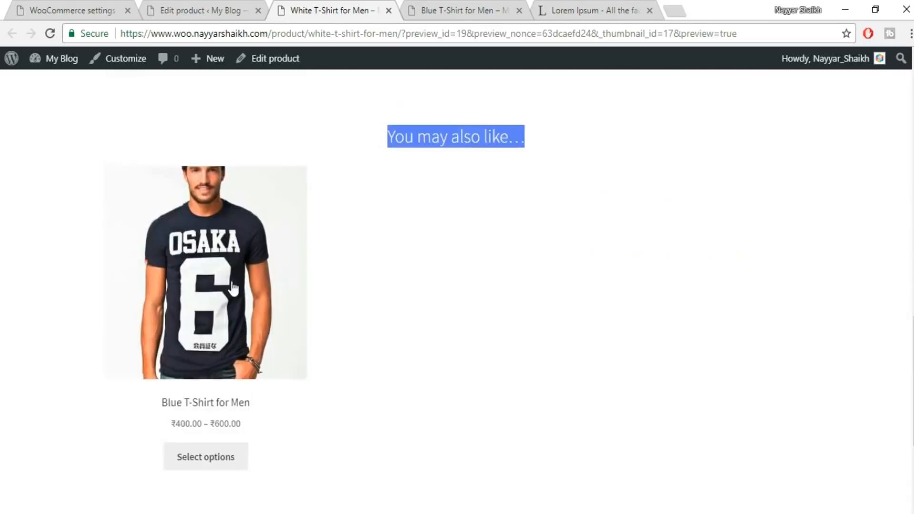
Add one White T-Shirt for Men in Black to the cart and open the cart page.
scroll(248, 371, "up", 15)
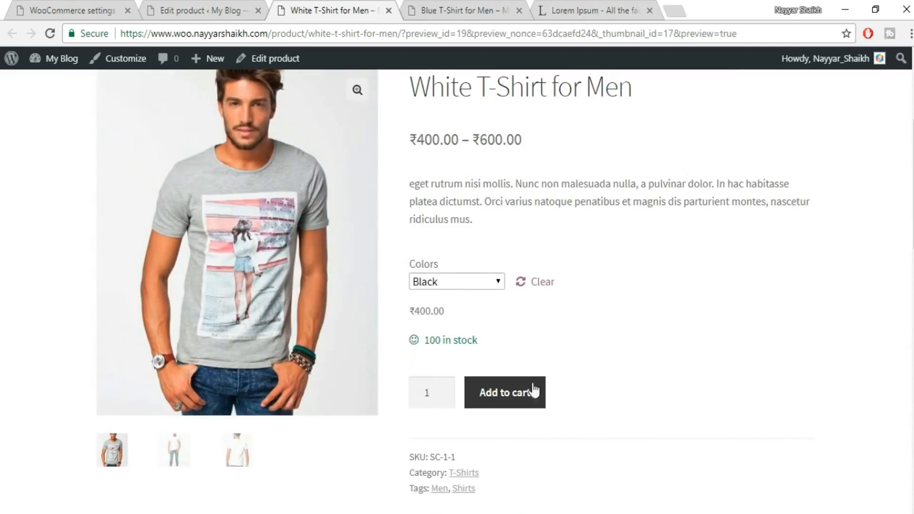
left_click(506, 398)
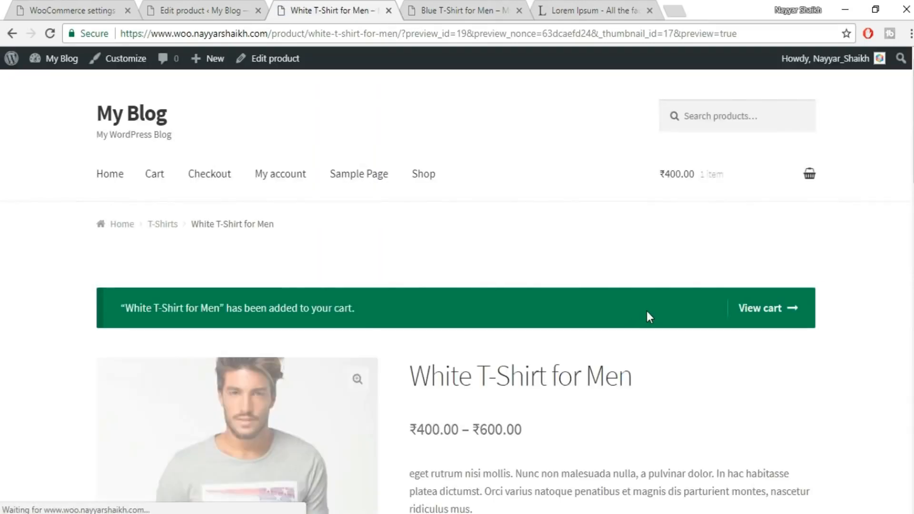
mouse_move(748, 201)
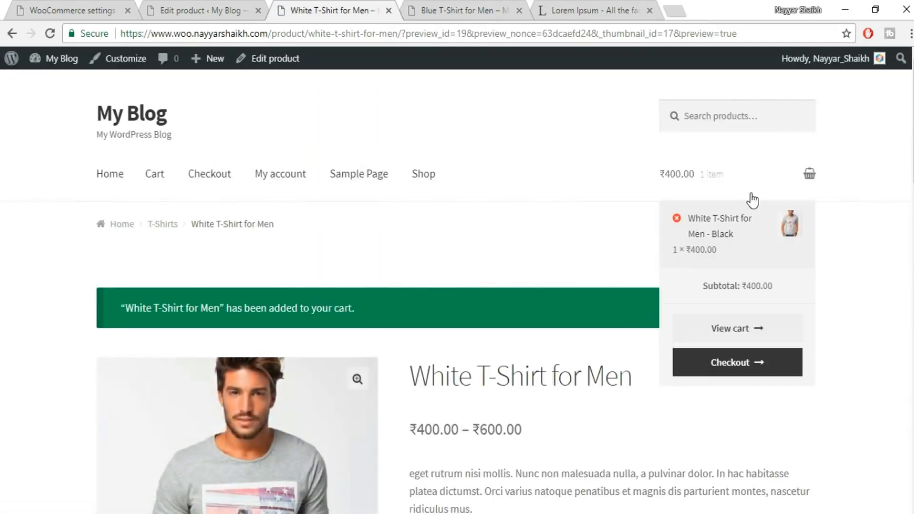
left_click(708, 239)
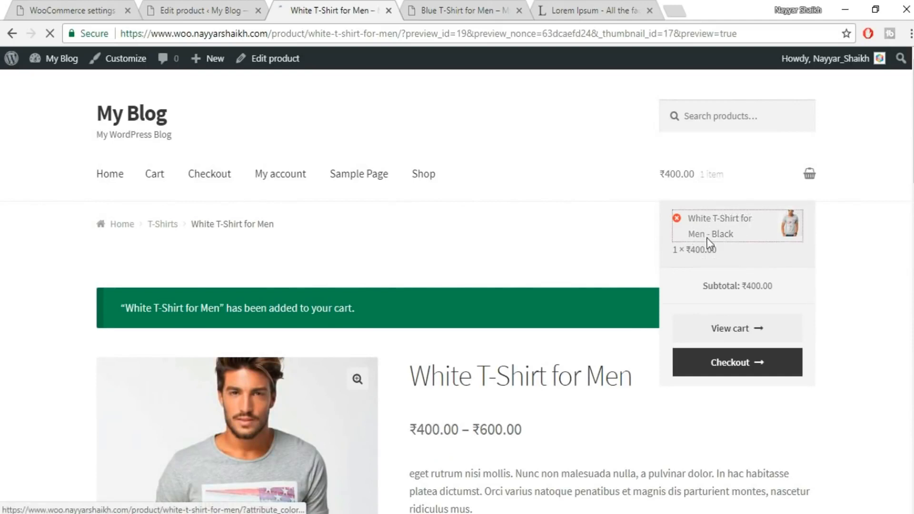
mouse_move(672, 181)
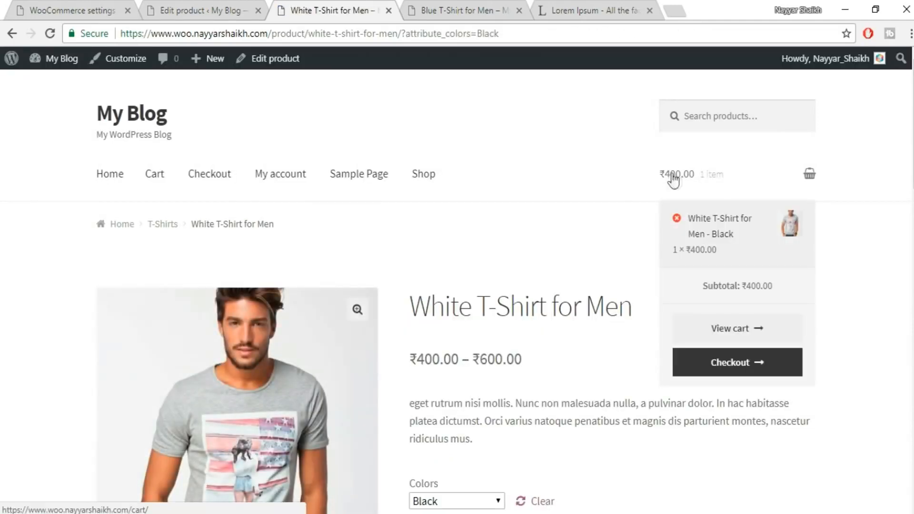
left_click(809, 174)
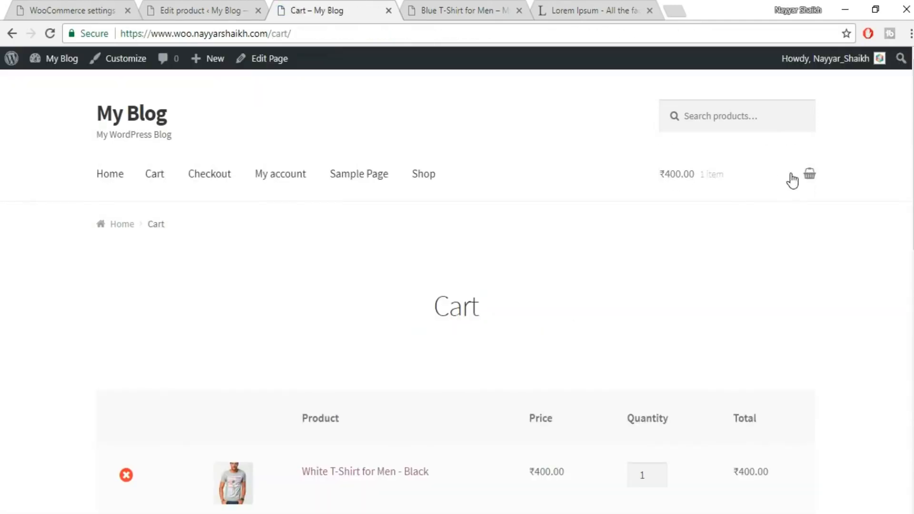
Examine the cart's "You may be interested in…" cross-sell section, its shipping options and the cart totals.
scroll(806, 234, "down", 7)
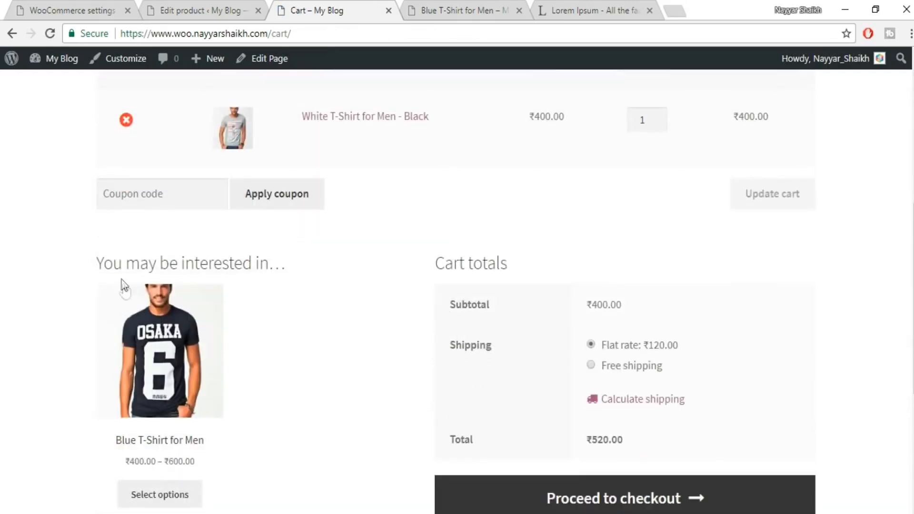
scroll(231, 302, "down", 2)
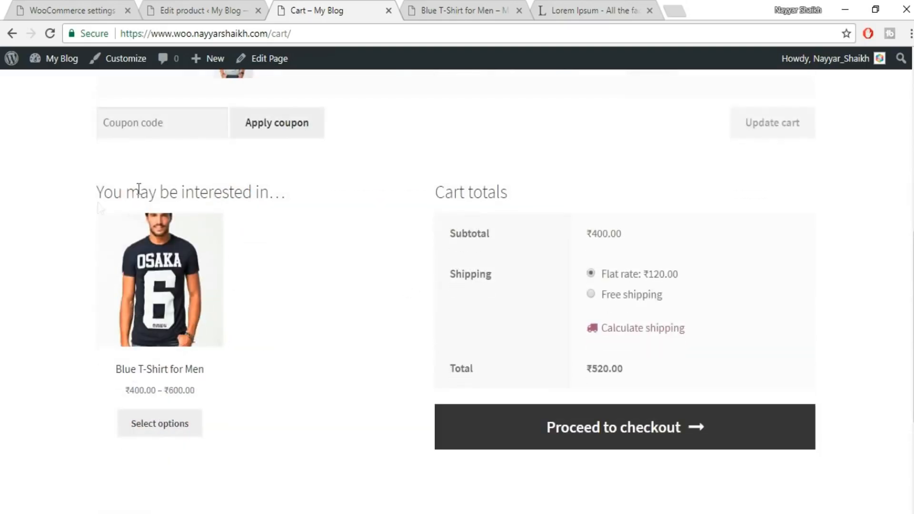
scroll(276, 366, "up", 5)
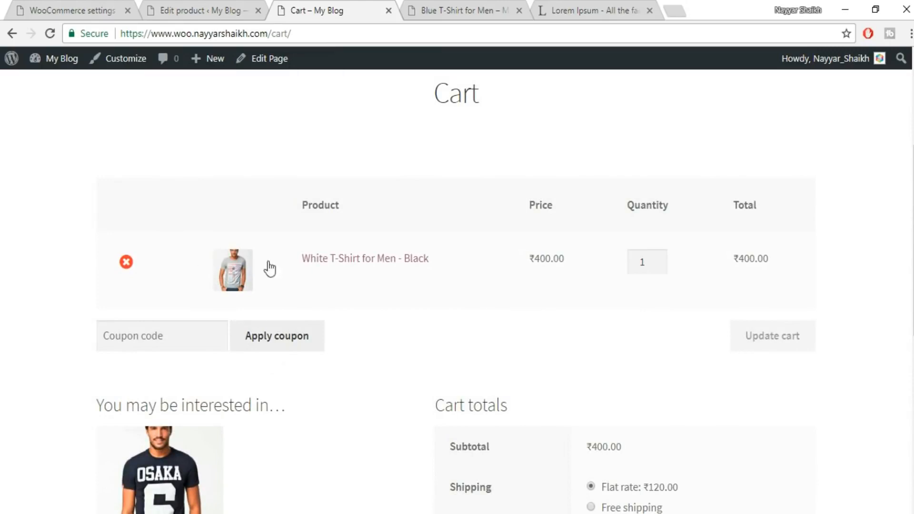
scroll(333, 336, "down", 5)
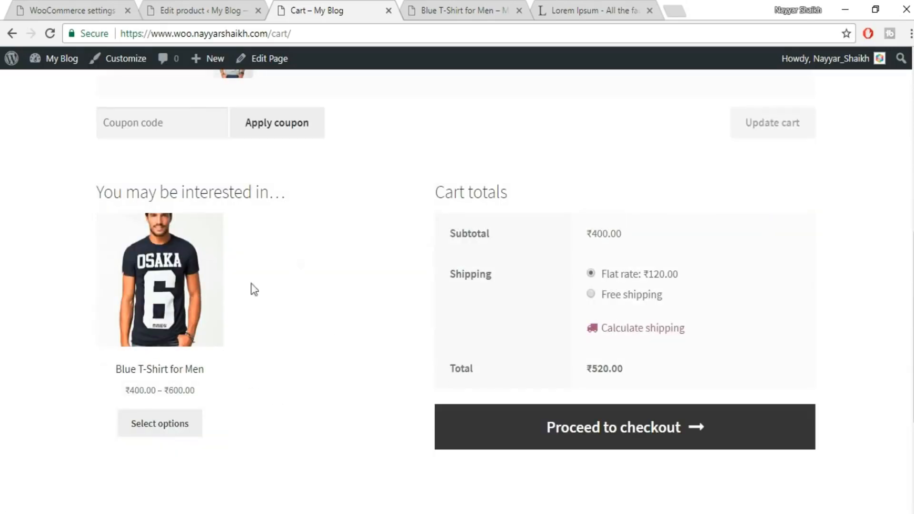
scroll(364, 324, "up", 2)
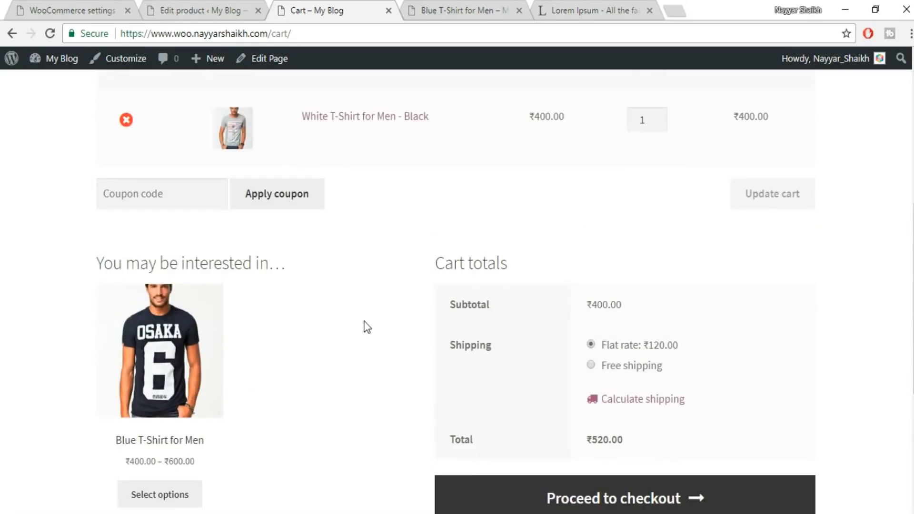
scroll(633, 316, "down", 2)
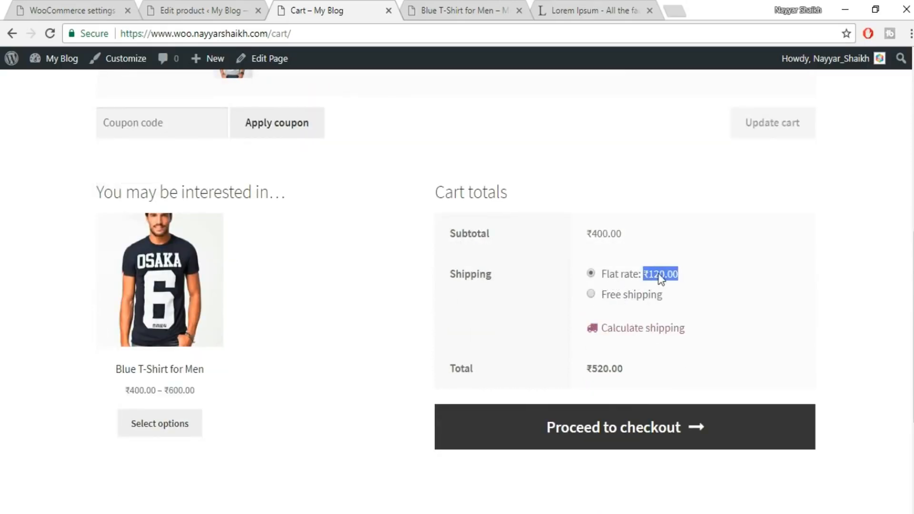
left_click(692, 279)
scroll(743, 325, "up", 3)
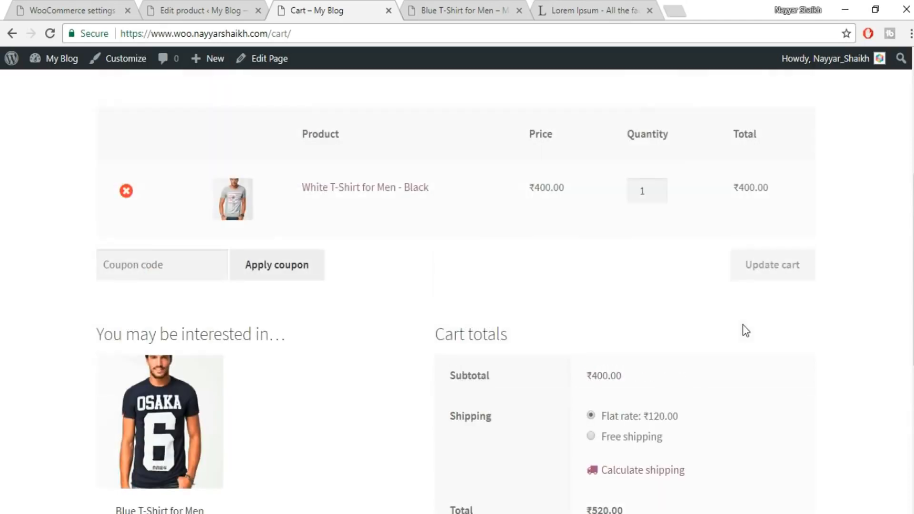
scroll(698, 318, "down", 3)
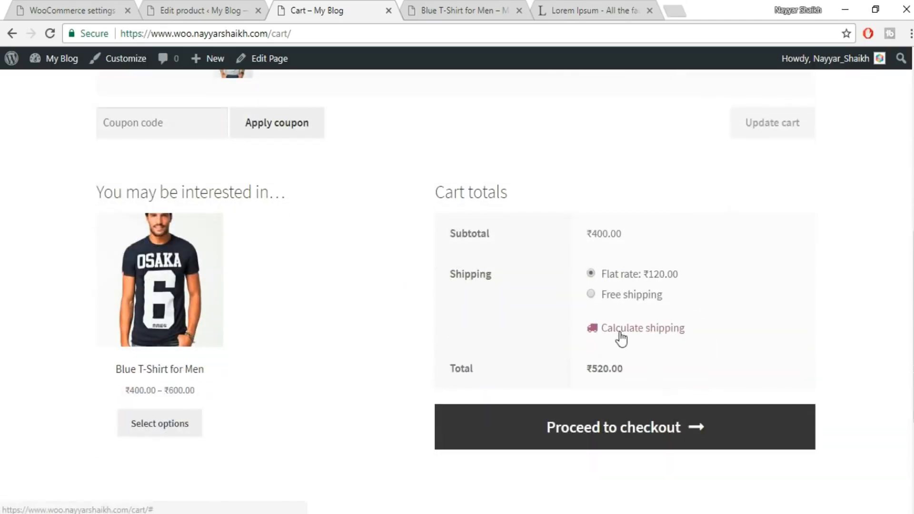
Calculate the cart's shipping for Maharashtra, India, entering the delivery postcode and updating the totals.
left_click(644, 336)
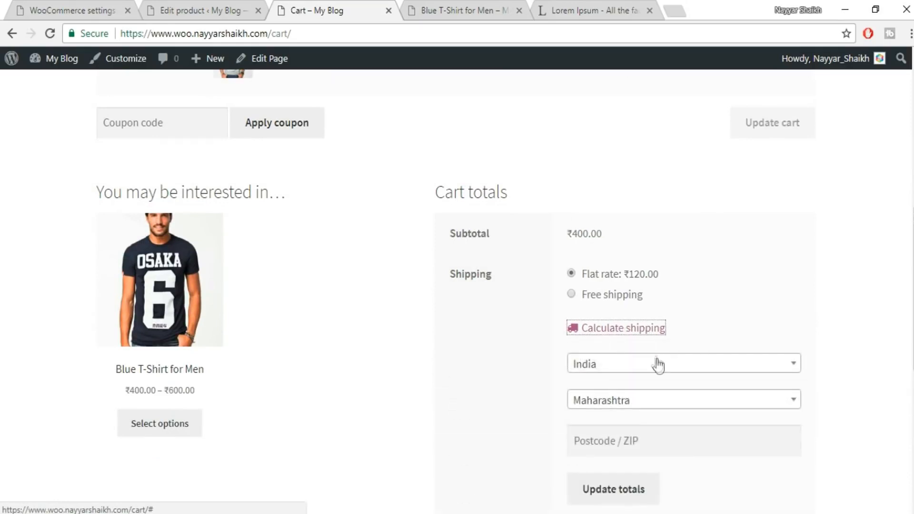
scroll(719, 373, "down", 3)
left_click(642, 293)
type("400017")
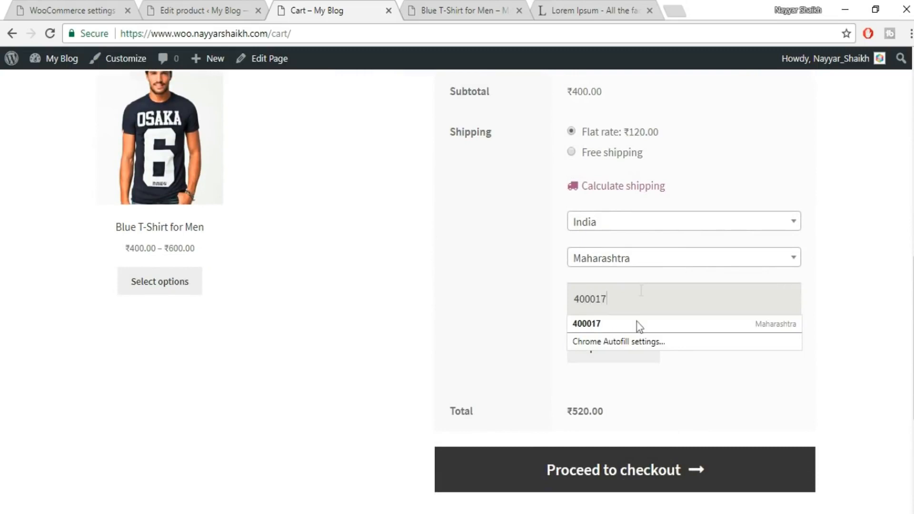
left_click(639, 326)
left_click(623, 358)
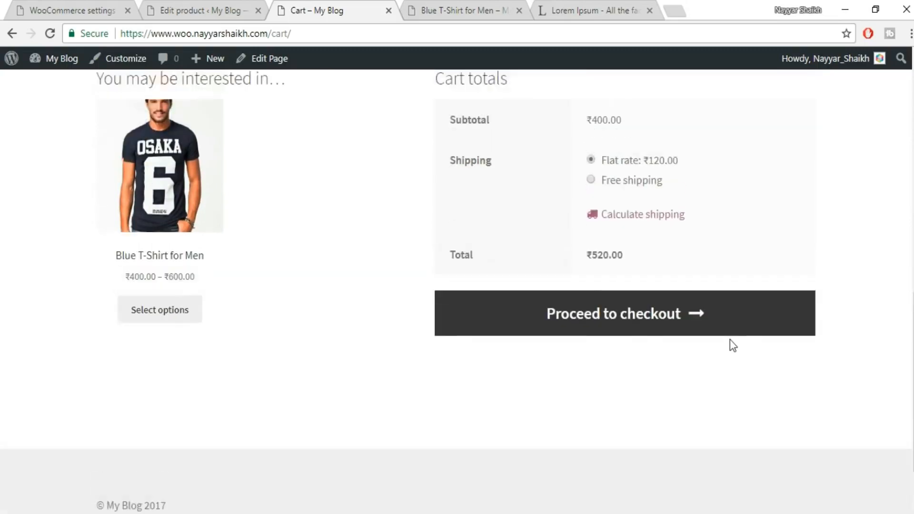
Switch the cart's shipping to Free shipping and back to Flat rate, and look over the cart page.
scroll(653, 295, "up", 2)
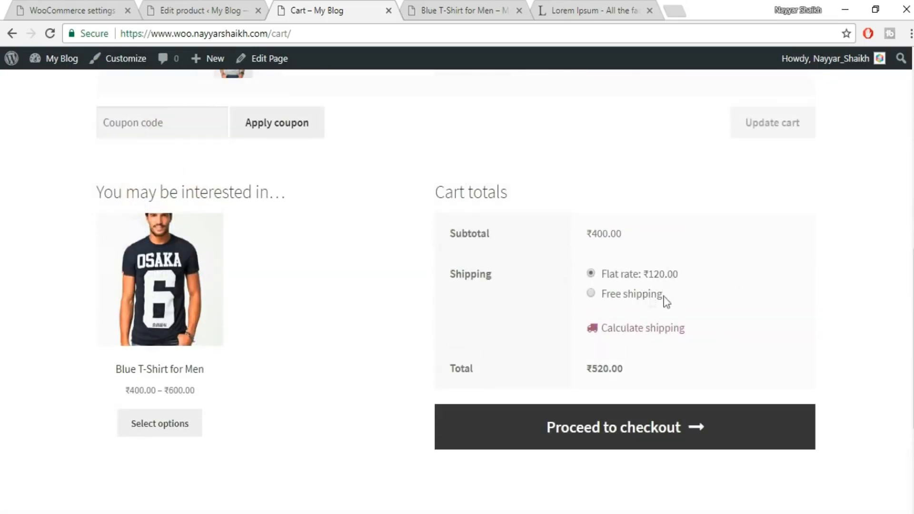
left_click(609, 299)
left_click(633, 279)
left_click_drag(684, 276, 600, 275)
left_click(691, 282)
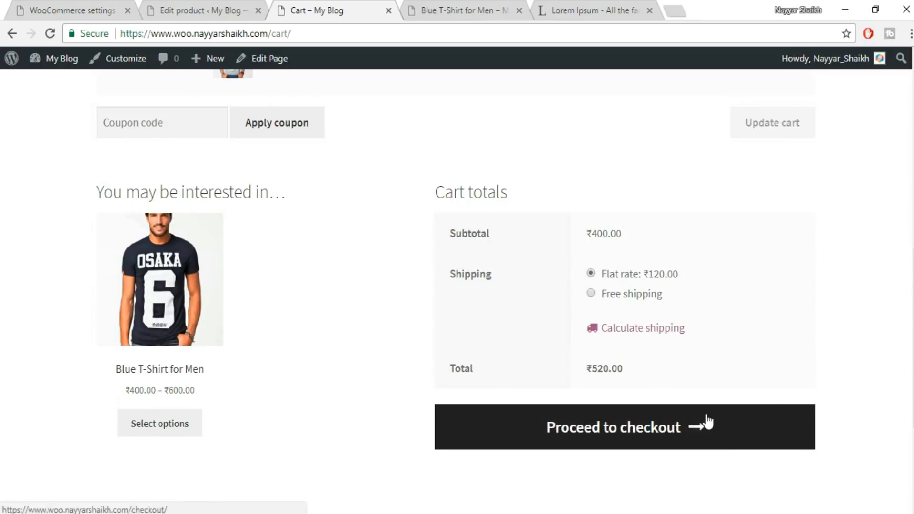
scroll(808, 400, "up", 5)
scroll(537, 276, "up", 3)
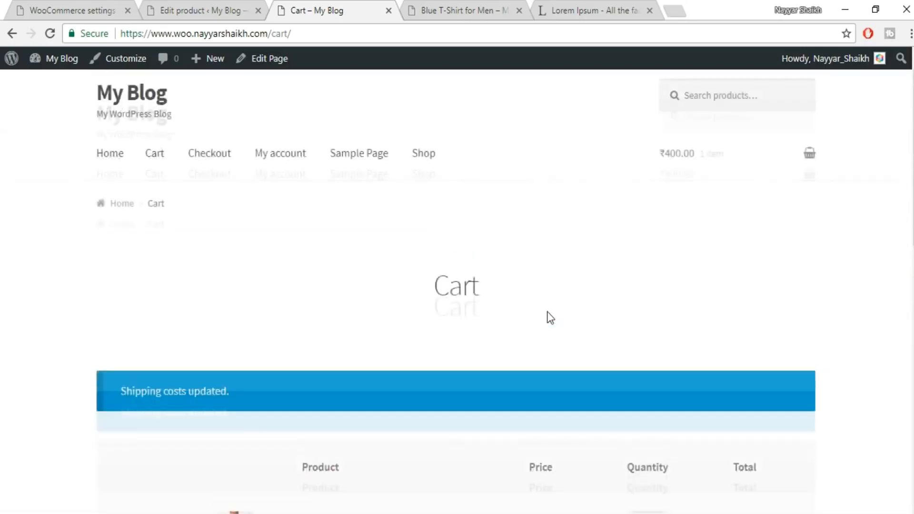
scroll(553, 314, "down", 4)
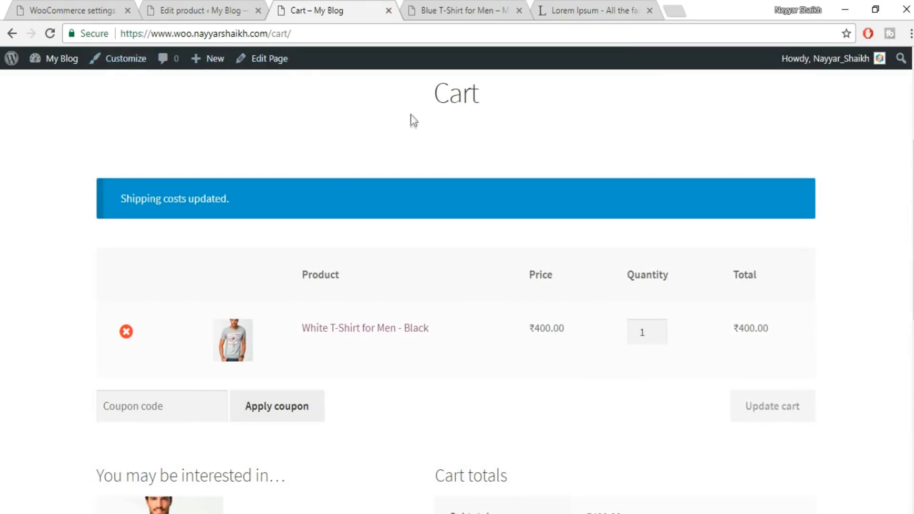
Close the storefront cart page and duplicate White T-Shirt for Men from the list of all products.
left_click(389, 10)
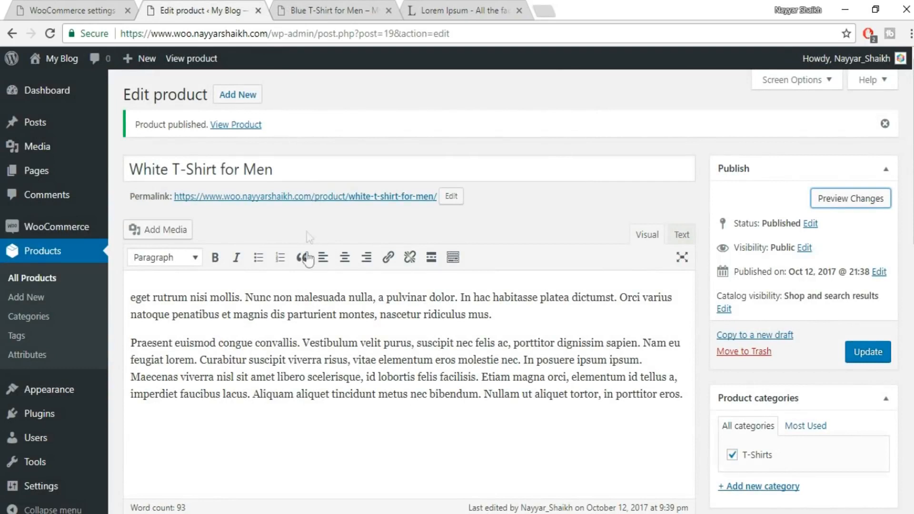
scroll(332, 306, "down", 7)
left_click(673, 193)
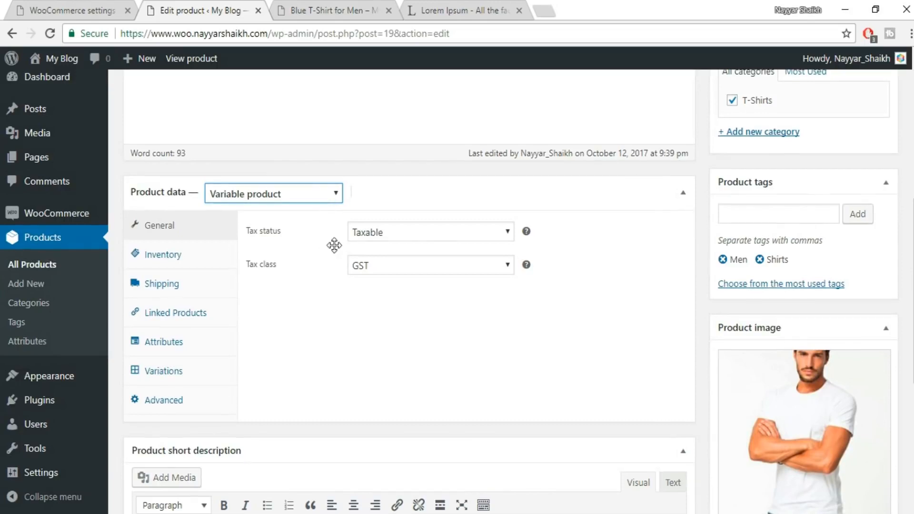
scroll(333, 243, "up", 6)
scroll(333, 243, "down", 4)
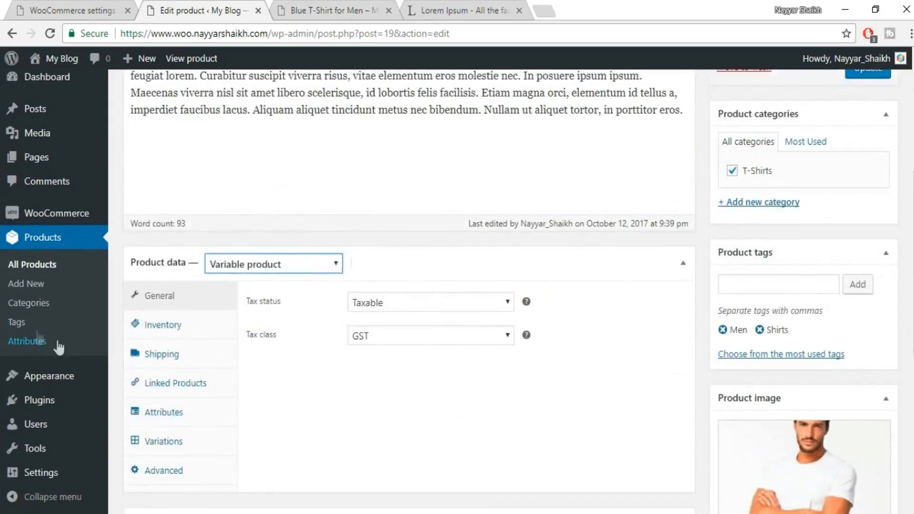
left_click(41, 264)
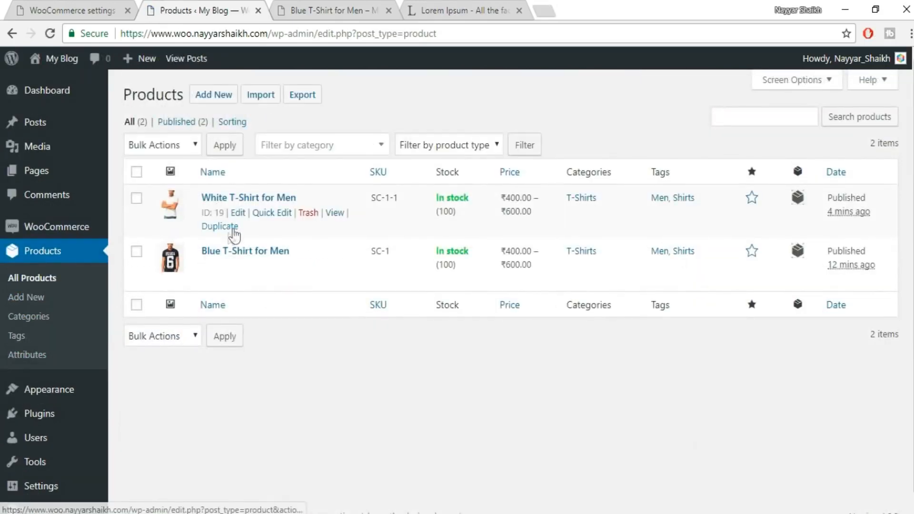
left_click(228, 227)
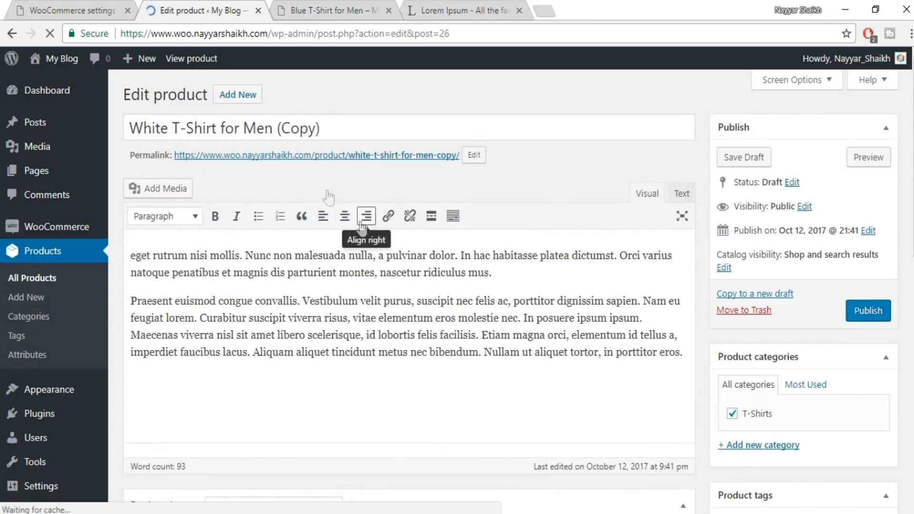
Rename the duplicated product to Grey T-Shirt for Men.
left_click_drag(329, 127, 280, 134)
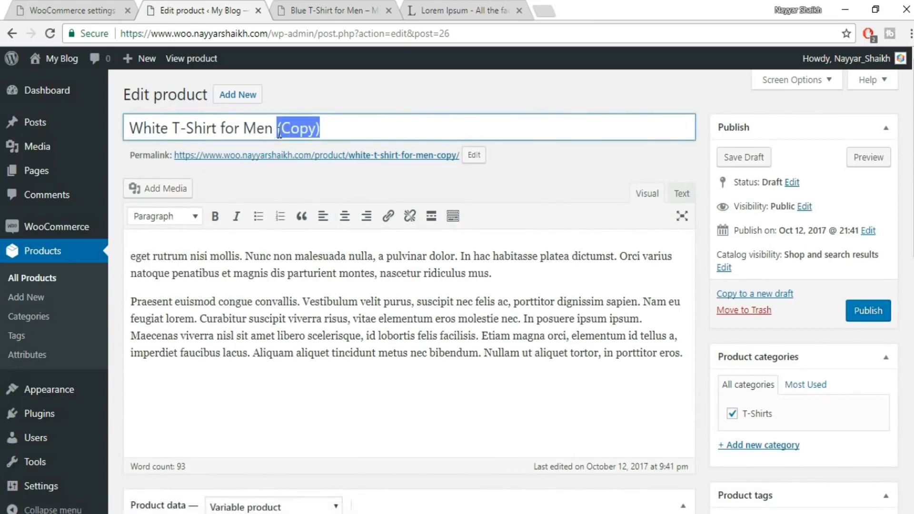
key("BackSpace")
key("BackSpace")
key("BackSpace")
key("BackSpace")
key("BackSpace")
key("BackSpace")
key("BackSpace")
key("BackSpace")
type("Grey")
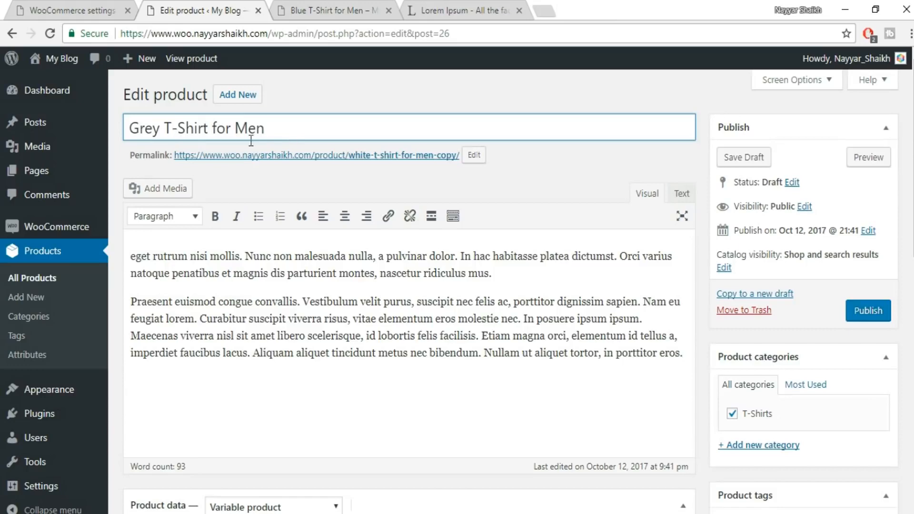
Change the duplicated product's type to Grouped product in its product data.
scroll(719, 302, "down", 7)
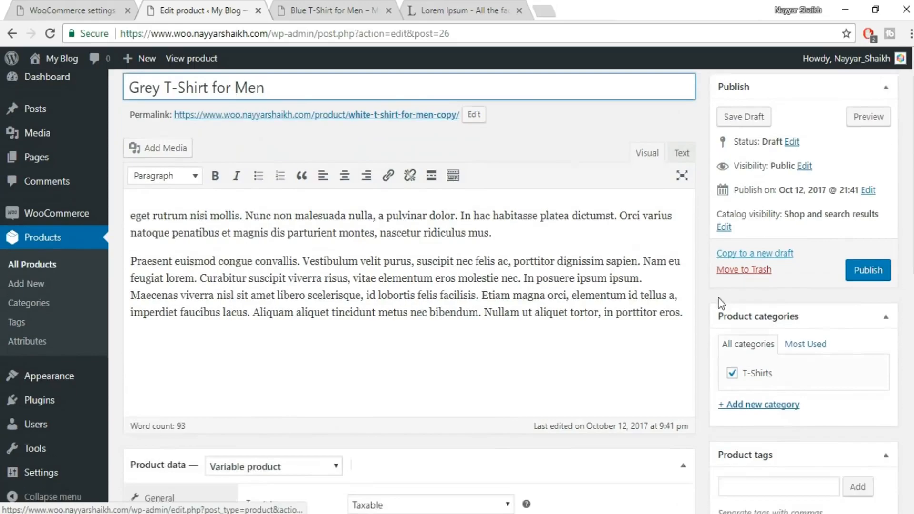
left_click(319, 159)
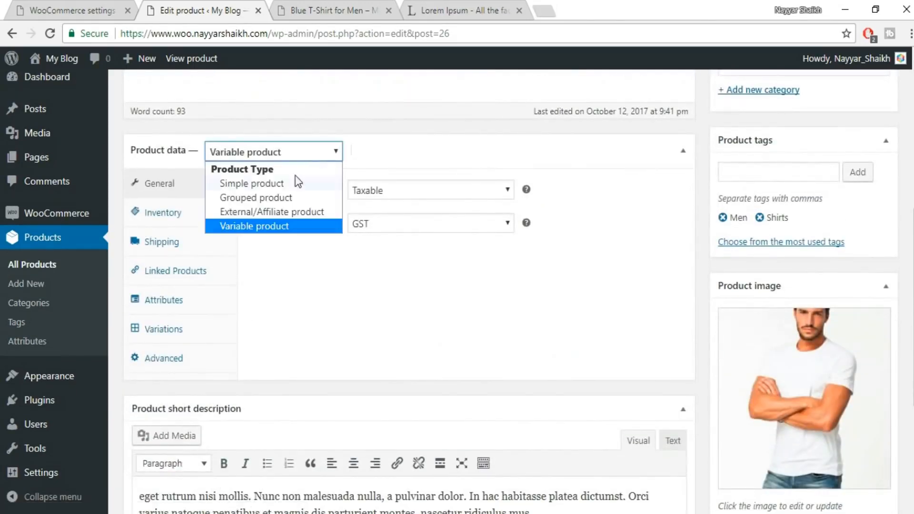
left_click(290, 198)
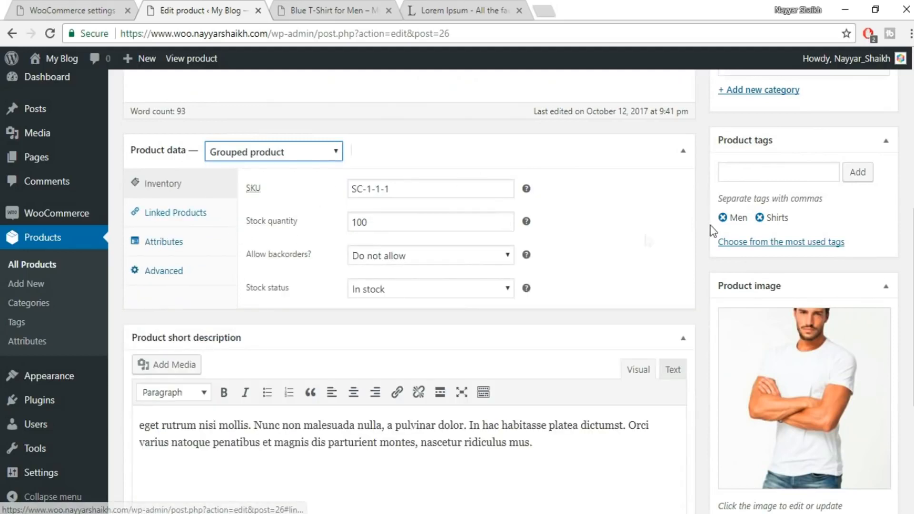
Rename the grouped product to T-Shirt Combo and clear its SKU.
scroll(635, 241, "up", 7)
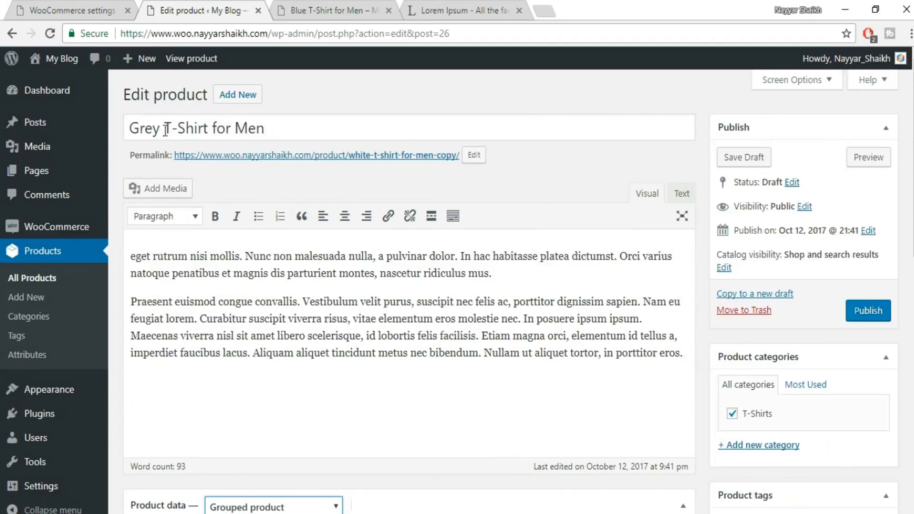
left_click_drag(165, 128, 370, 129)
key("ctrl+a")
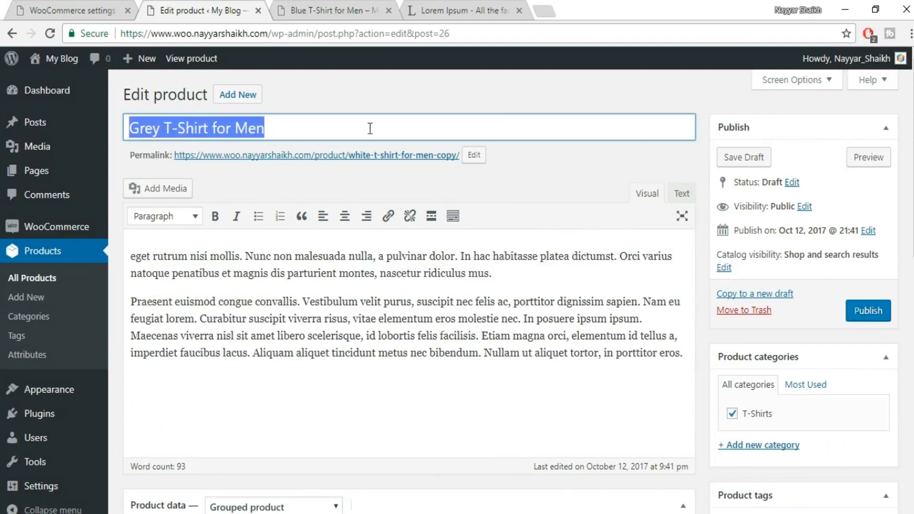
type("T-Shirt Combo")
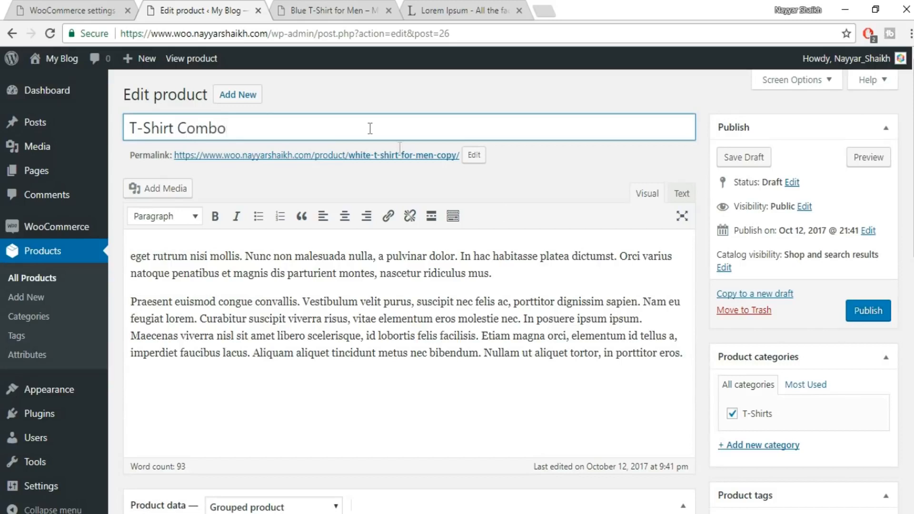
scroll(605, 236, "down", 7)
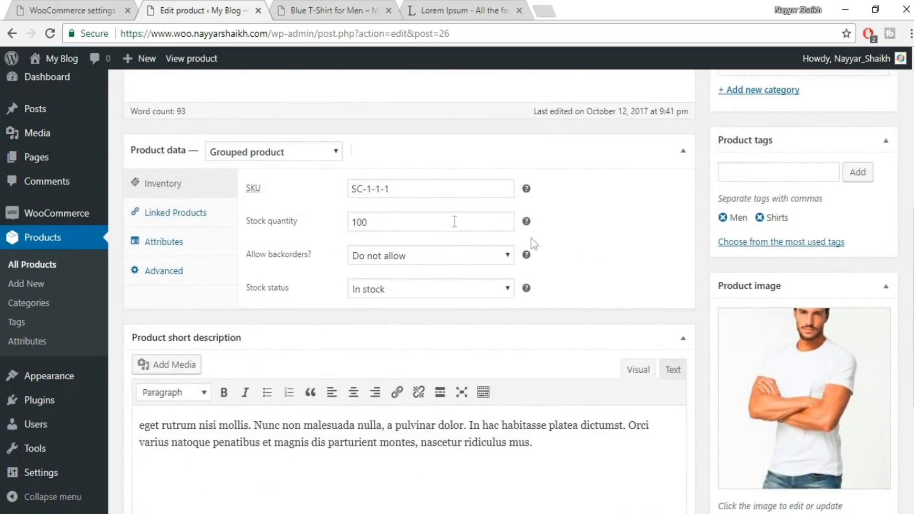
left_click_drag(390, 191, 329, 206)
key("BackSpace")
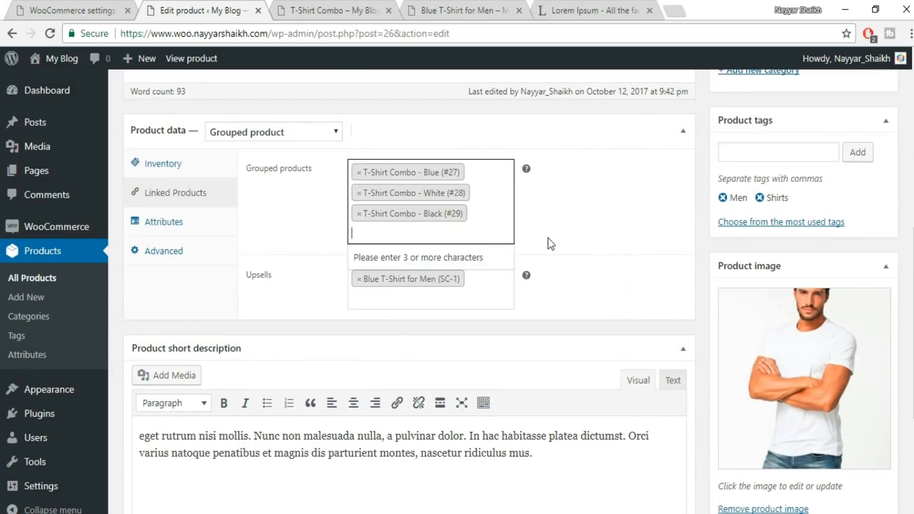
Remove the Black, White and Blue T-Shirt Combo entries from the grouped products and Blue T-Shirt for Men from the upsells.
left_click(359, 213)
left_click(360, 193)
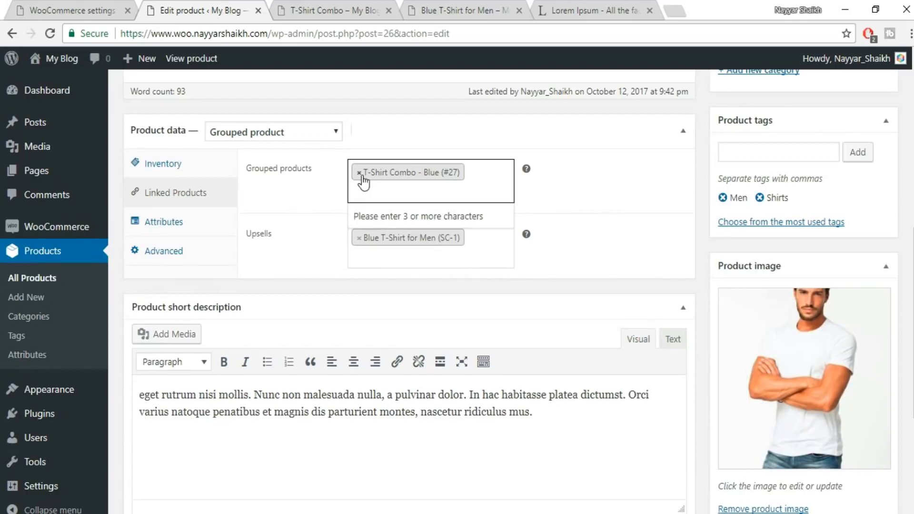
left_click(360, 172)
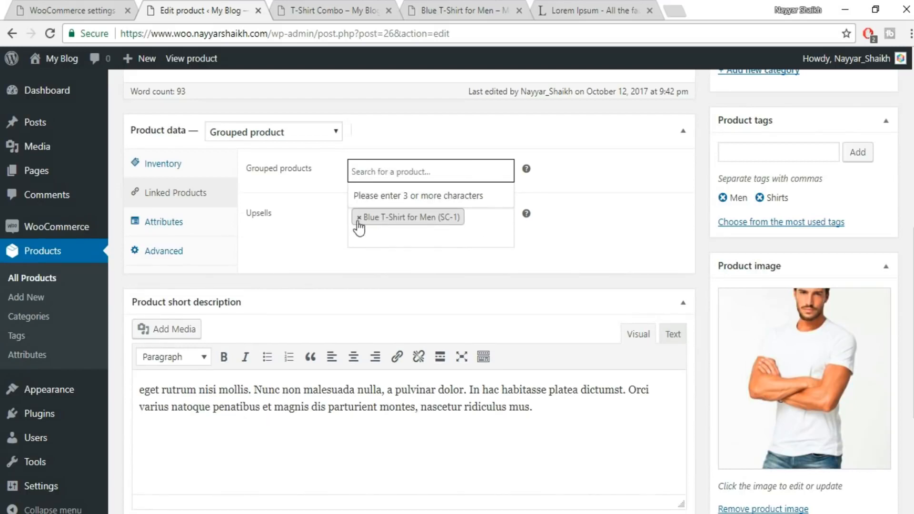
left_click(359, 218)
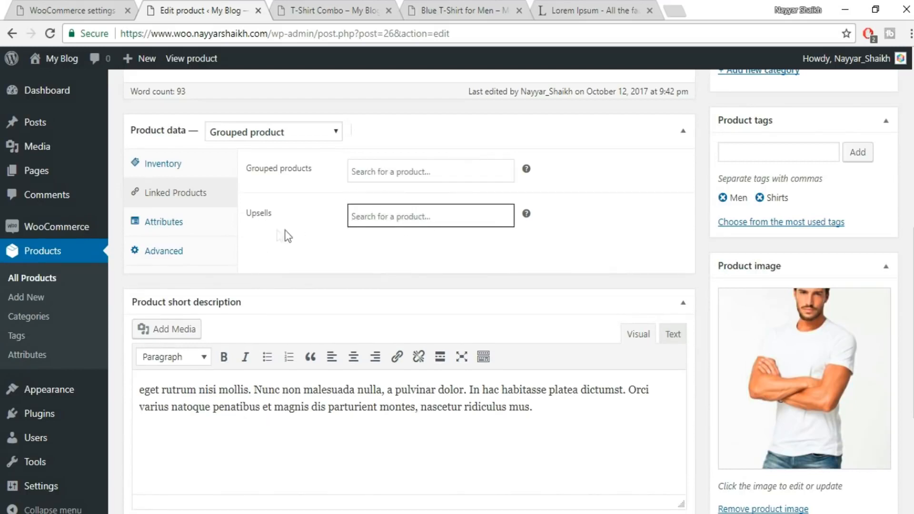
Update T-Shirt Combo, close its old storefront page and preview the updated product page.
left_click_drag(912, 267, 911, 93)
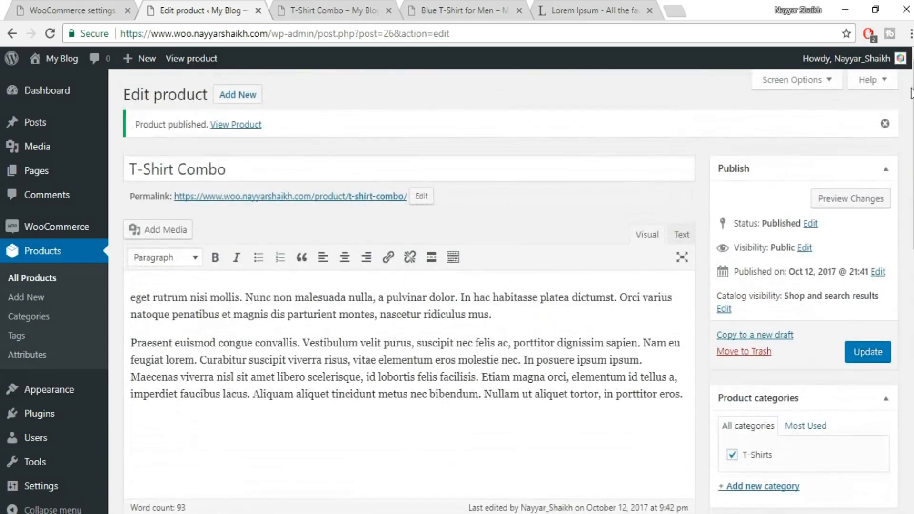
left_click(868, 352)
left_click(390, 10)
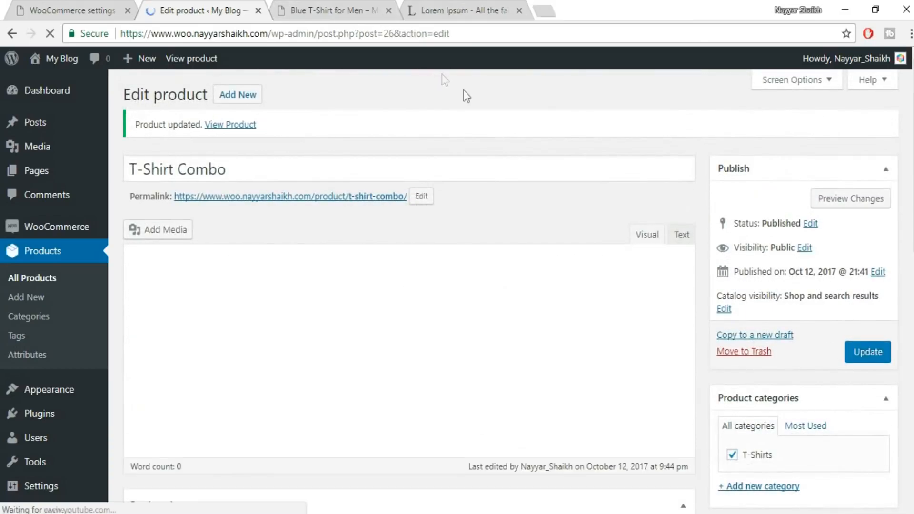
left_click(848, 198)
scroll(753, 267, "down", 3)
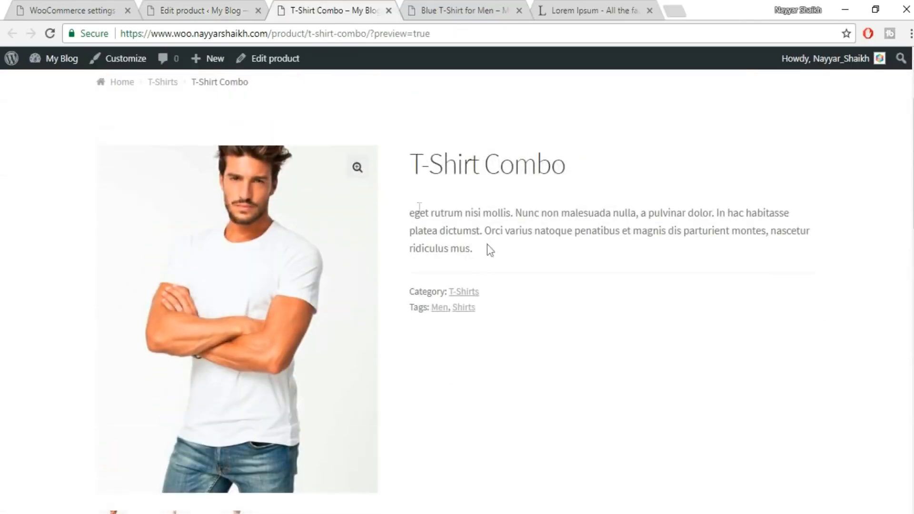
Duplicate Blue T-Shirt for Men from the list of all products and rename the copy to Blue T-Shirt for Men Simple.
left_click(189, 7)
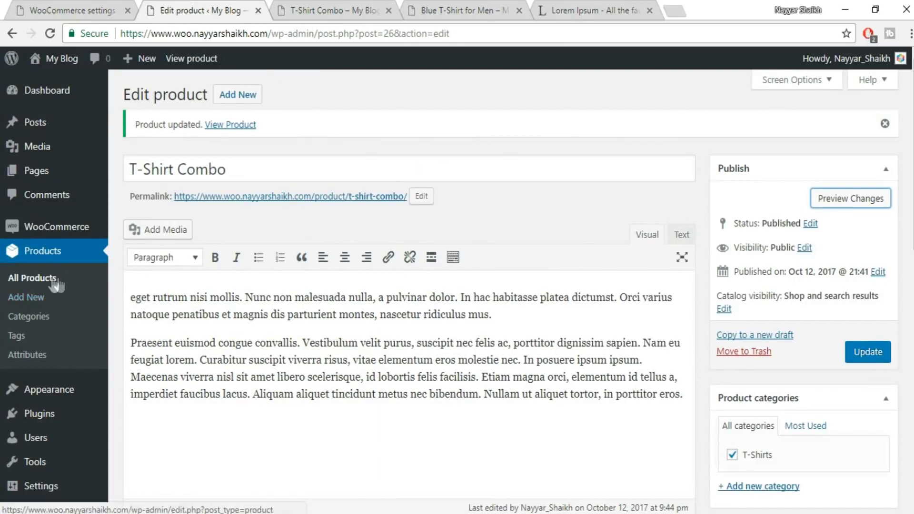
left_click(33, 281)
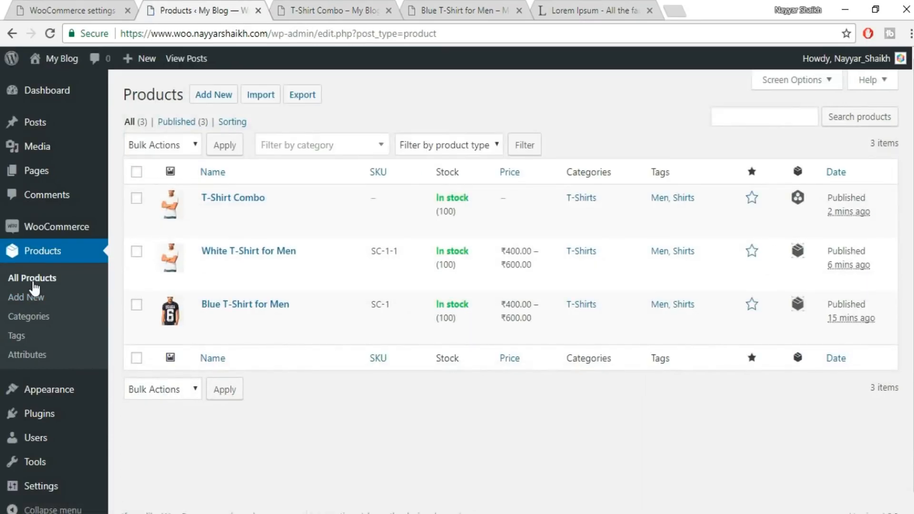
left_click(230, 333)
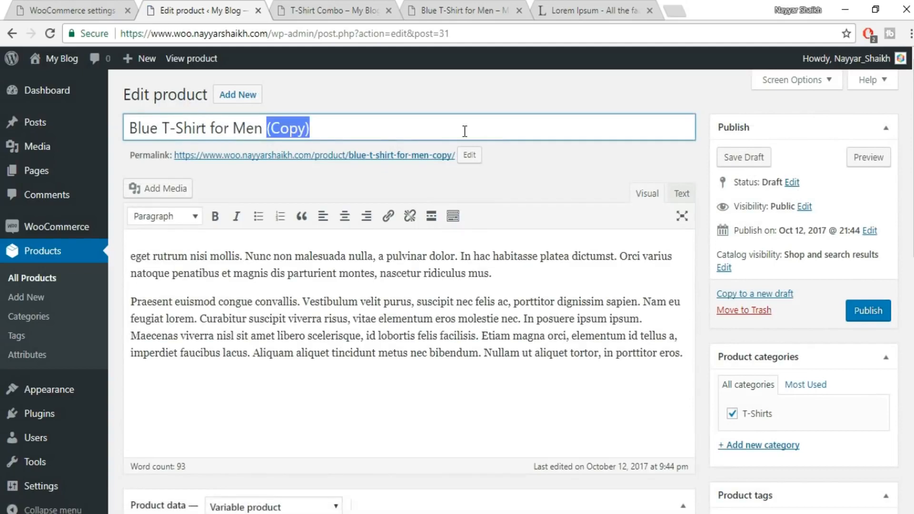
type("Simple")
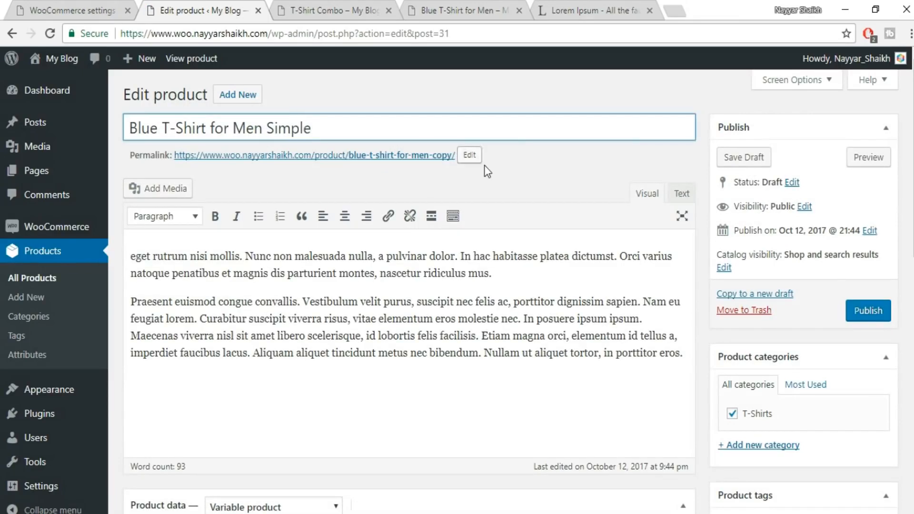
Change the type of Blue T-Shirt for Men Simple to Simple product.
scroll(465, 131, "down", 7)
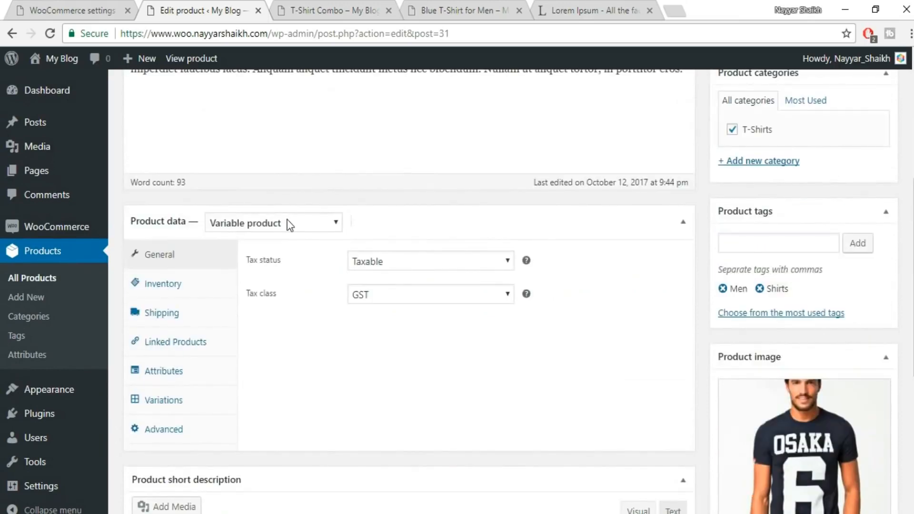
left_click(287, 222)
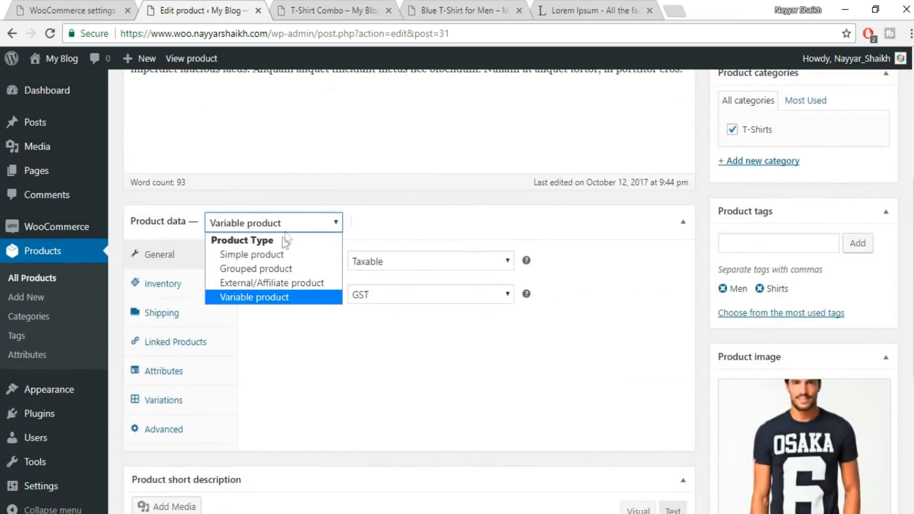
left_click(281, 253)
Set the regular price to 600 and cancel the scheduled sale price dates.
left_click(404, 256)
type("60")
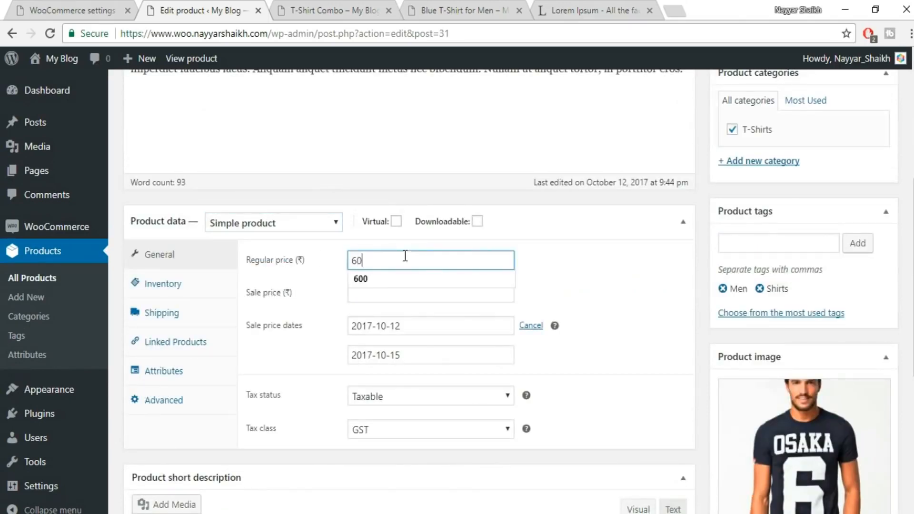
left_click(568, 255)
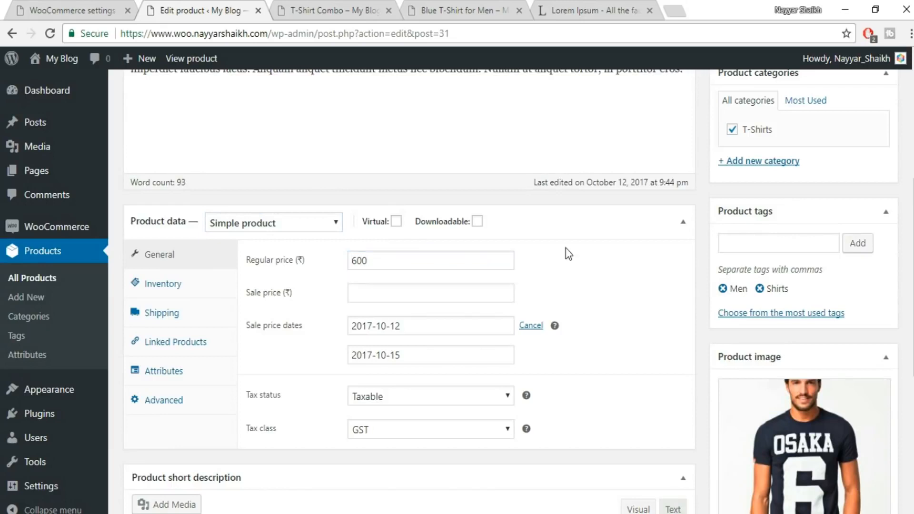
left_click(532, 329)
Look through the inventory, shipping and linked product settings, and remove the Colors attribute from the product.
left_click(161, 285)
left_click(170, 314)
left_click(165, 345)
left_click(169, 371)
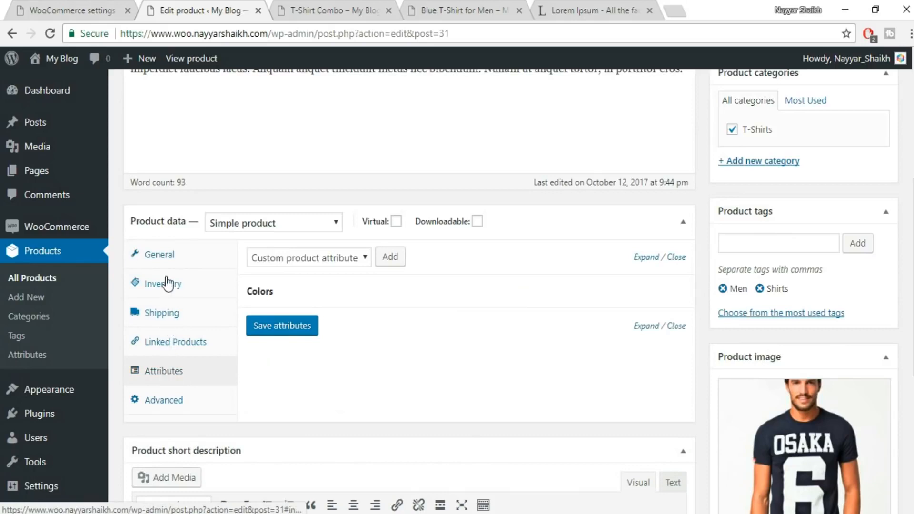
mouse_move(683, 299)
left_click(673, 292)
left_click(516, 109)
Look over the short description and the product image, and publish Blue T-Shirt for Men Simple.
scroll(267, 352, "down", 3)
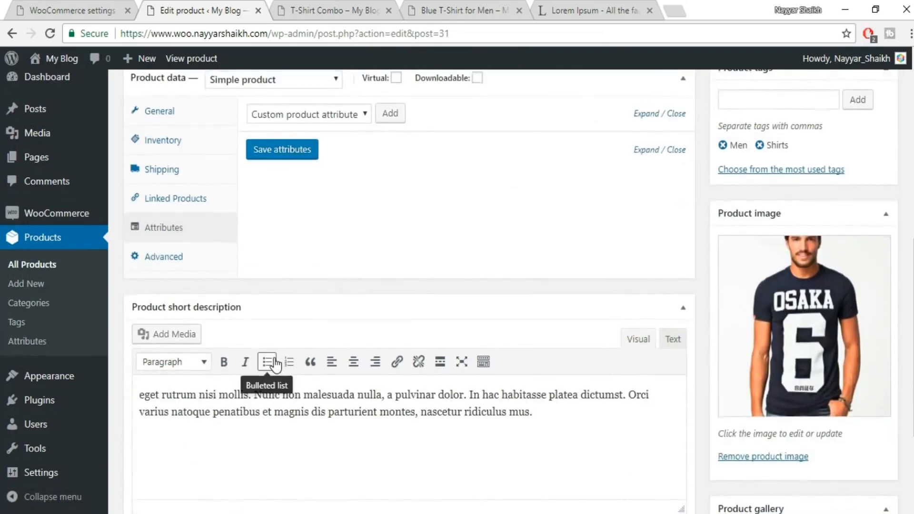
scroll(267, 367, "down", 3)
scroll(267, 367, "up", 10)
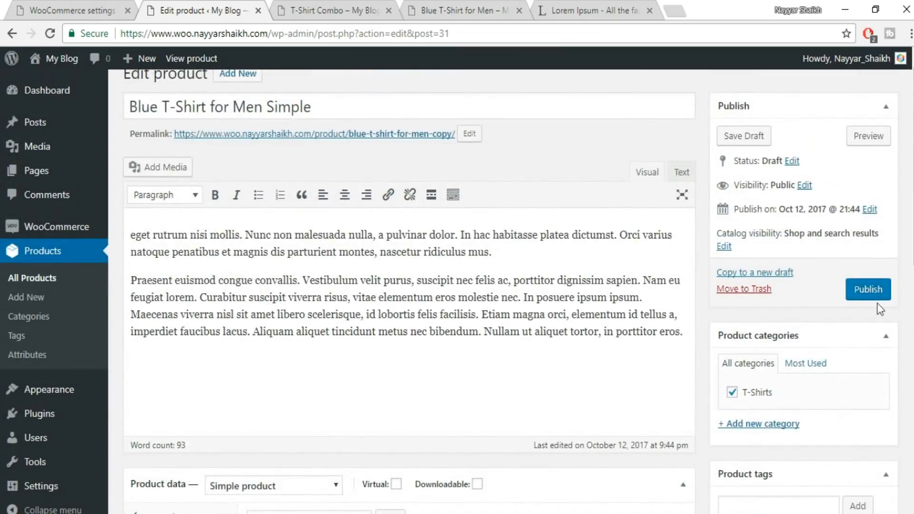
left_click(876, 288)
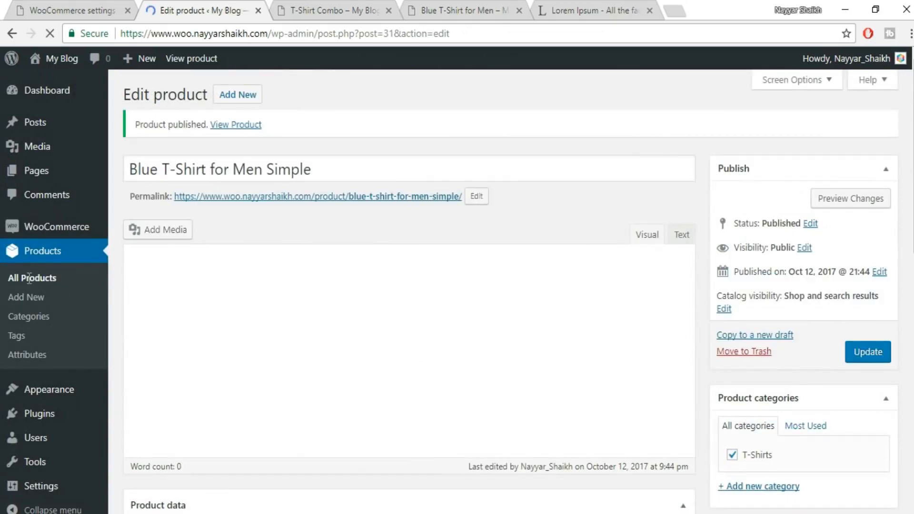
Duplicate Blue T-Shirt for Men Simple from the list of all products and rename the copy to Grey T-Shirt for Men Simple.
left_click(39, 285)
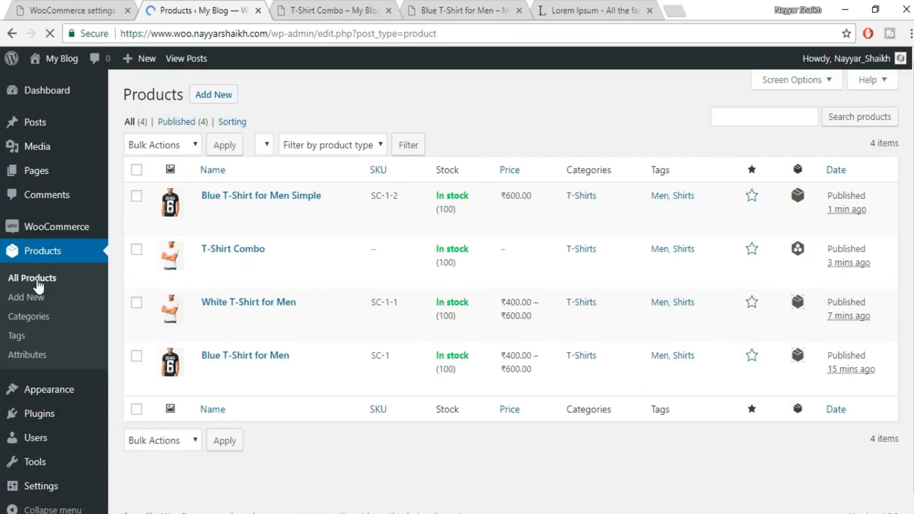
mouse_move(277, 221)
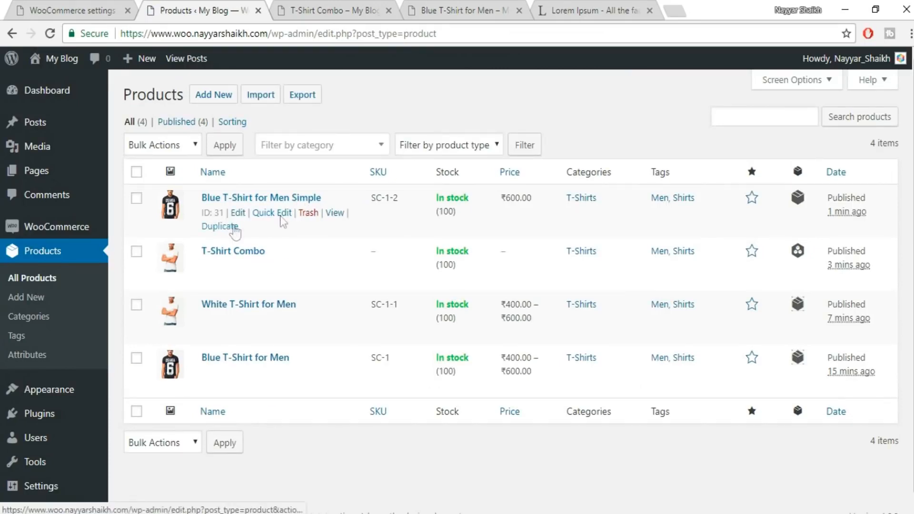
left_click(231, 229)
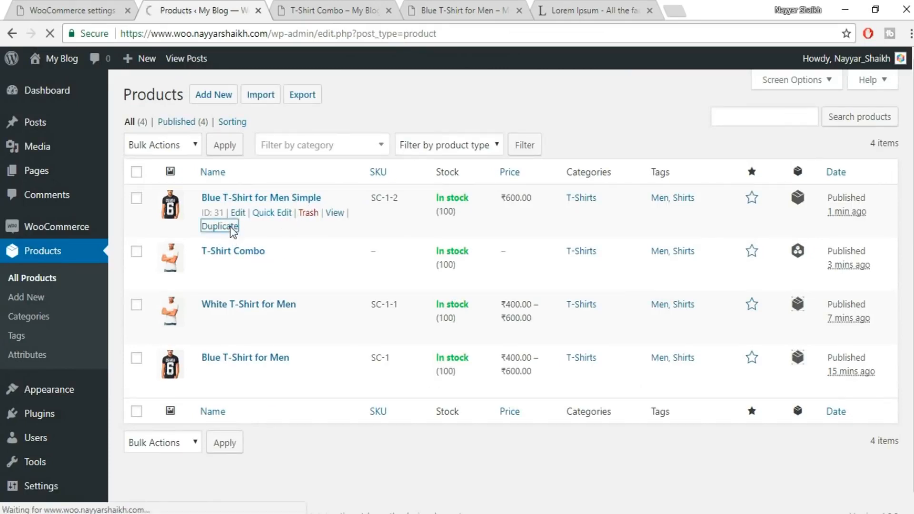
left_click_drag(386, 129, 313, 139)
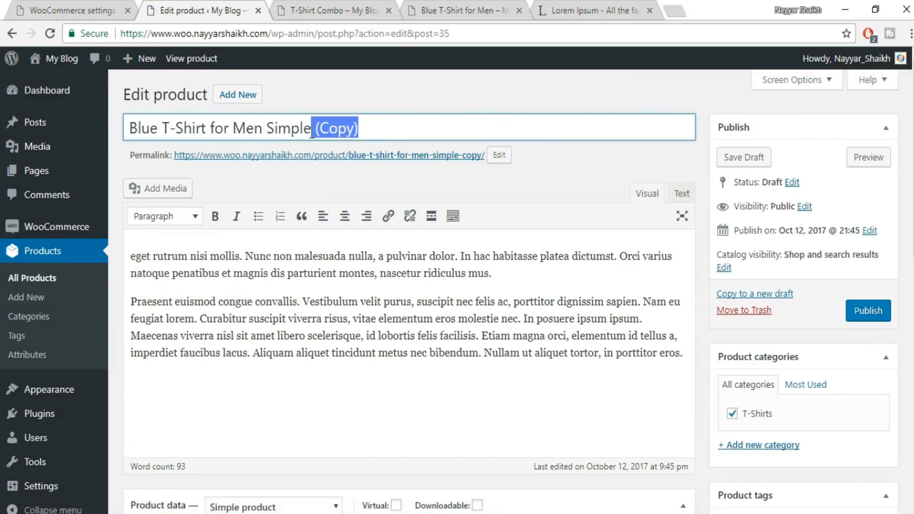
key("BackSpace")
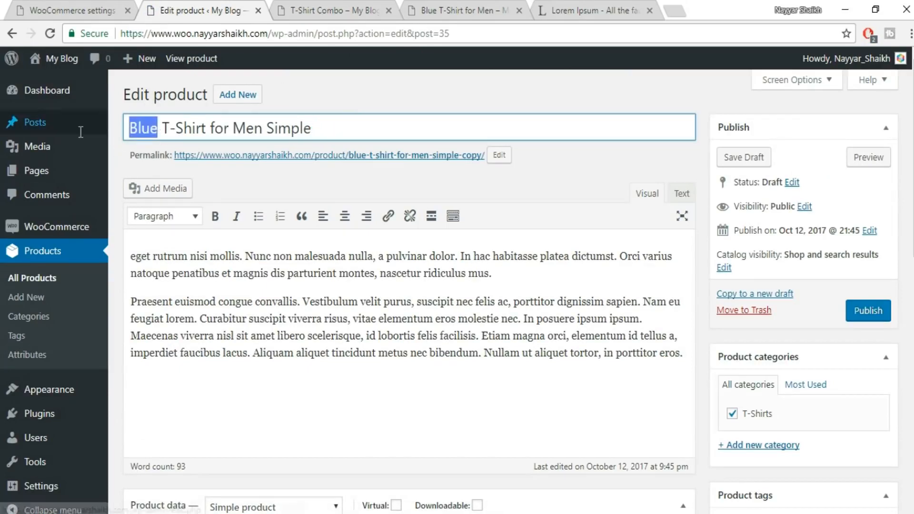
mouse_move(81, 137)
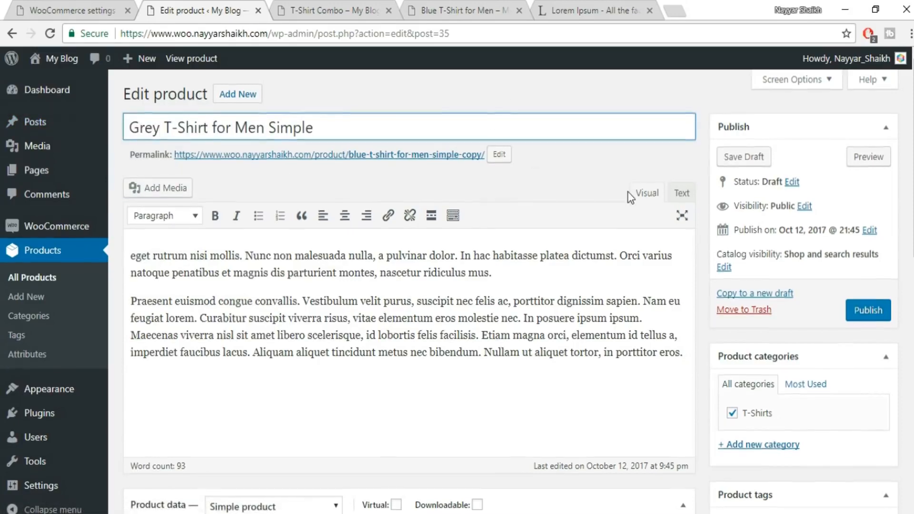
Replace the product image with the grey T-shirt picture 5.jpeg from the media library.
scroll(634, 193, "down", 10)
left_click(833, 257)
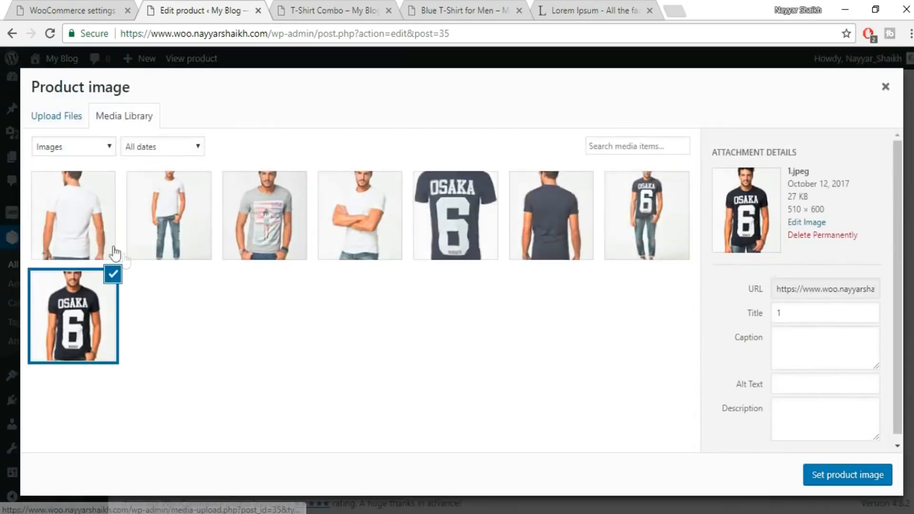
left_click(239, 220)
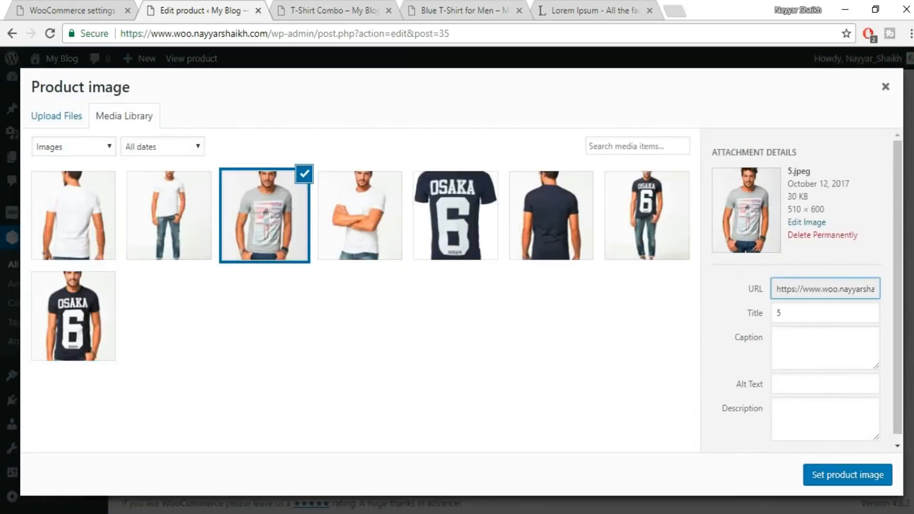
left_click(850, 479)
Publish Grey T-Shirt for Men Simple and return to the list of all products.
scroll(524, 286, "up", 10)
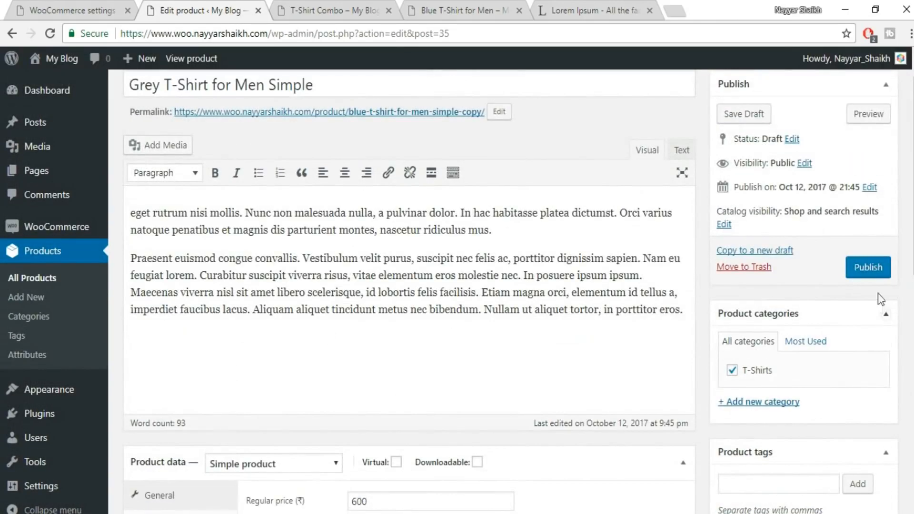
left_click(867, 267)
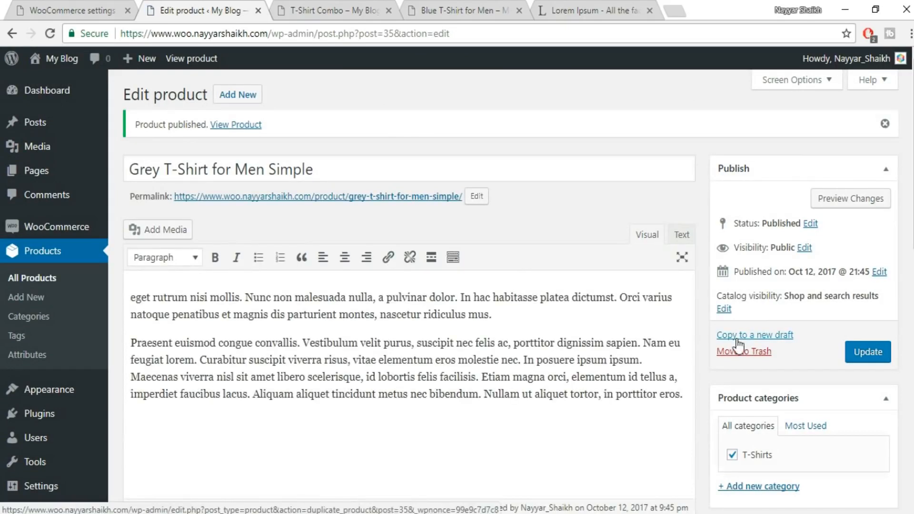
left_click(41, 284)
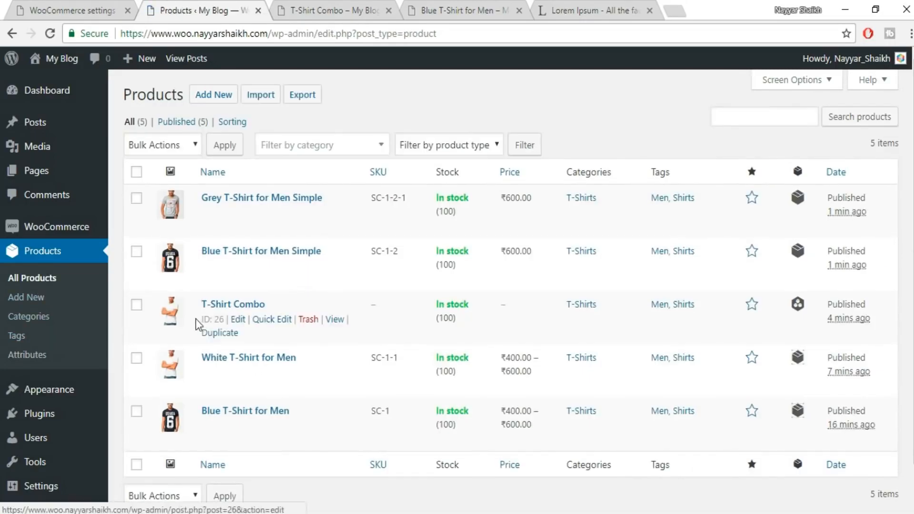
Edit T-Shirt Combo and add Blue T-Shirt for Men Simple to its grouped products among the linked products.
left_click(240, 321)
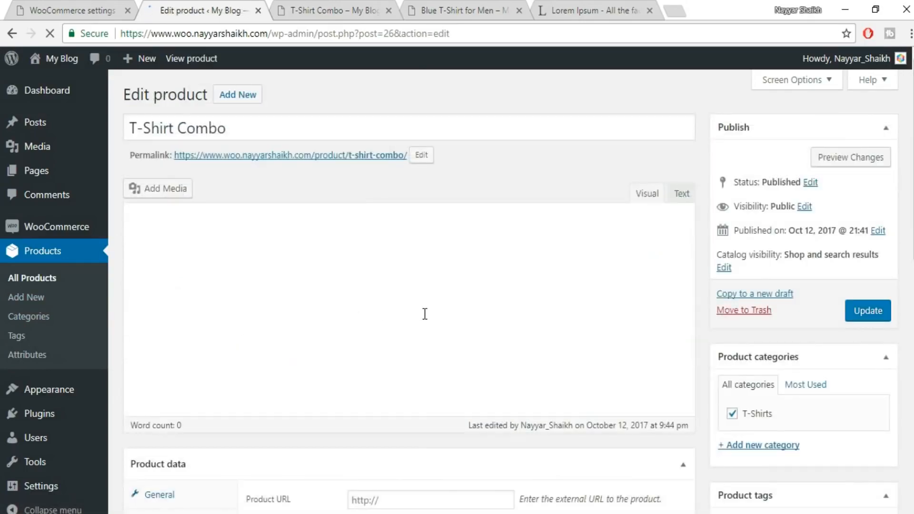
scroll(425, 317, "down", 5)
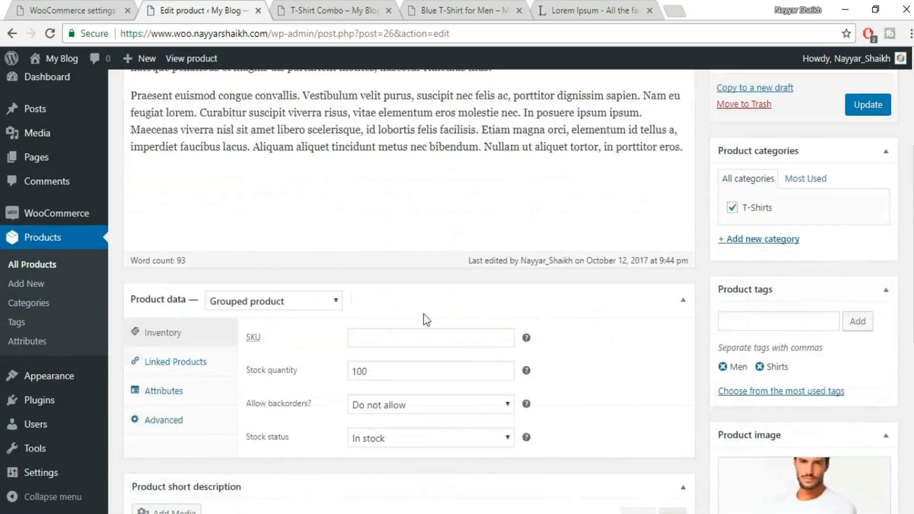
left_click(181, 215)
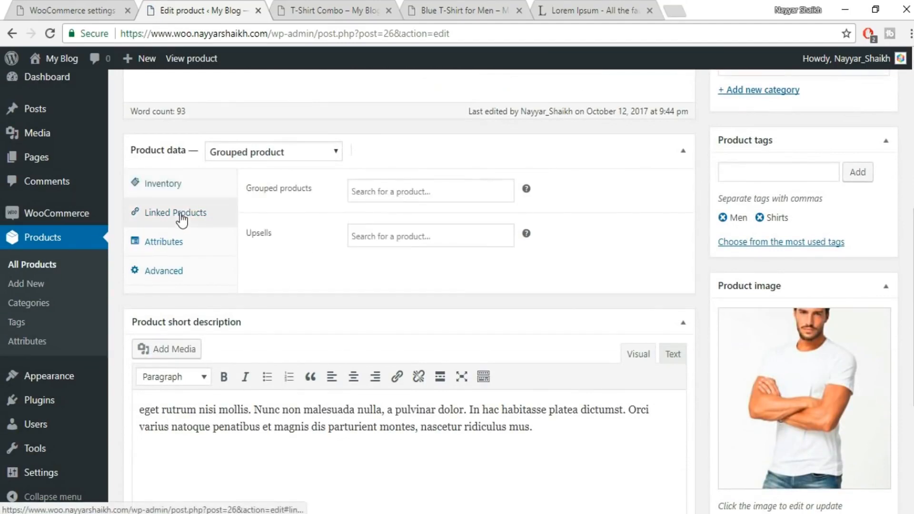
left_click(414, 192)
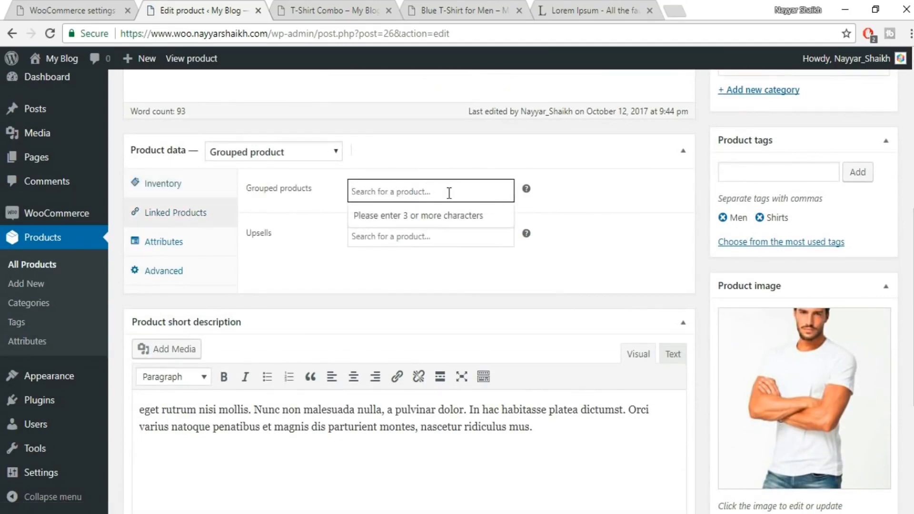
type("sim")
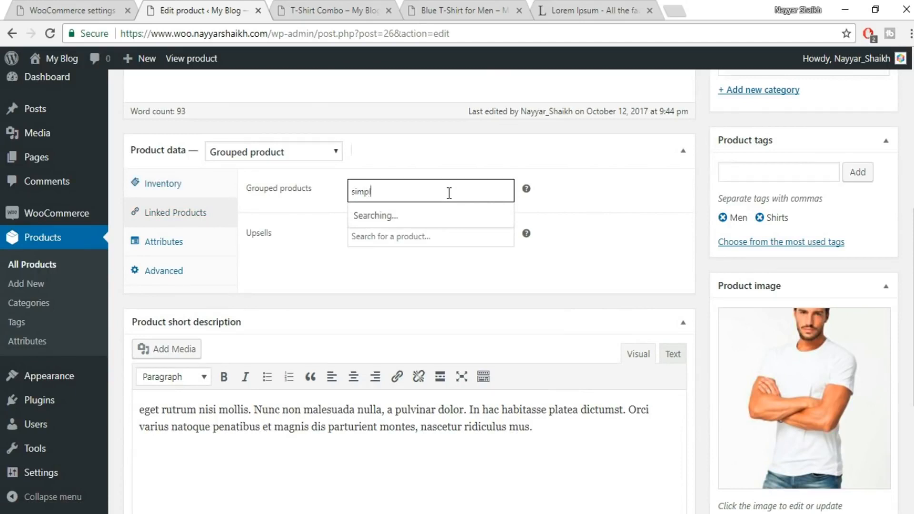
type("pl")
left_click(454, 218)
Add Grey T-Shirt for Men Simple to the grouped products and update T-Shirt Combo.
type("sim")
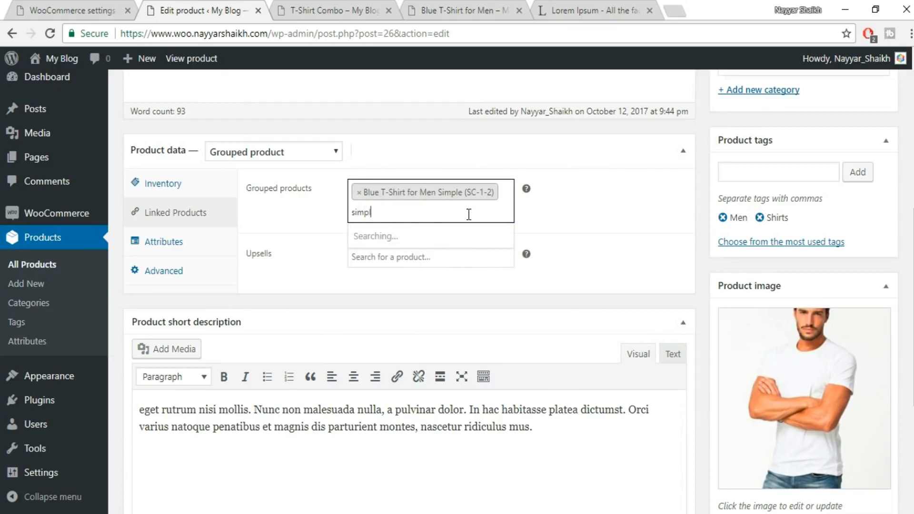
left_click(482, 271)
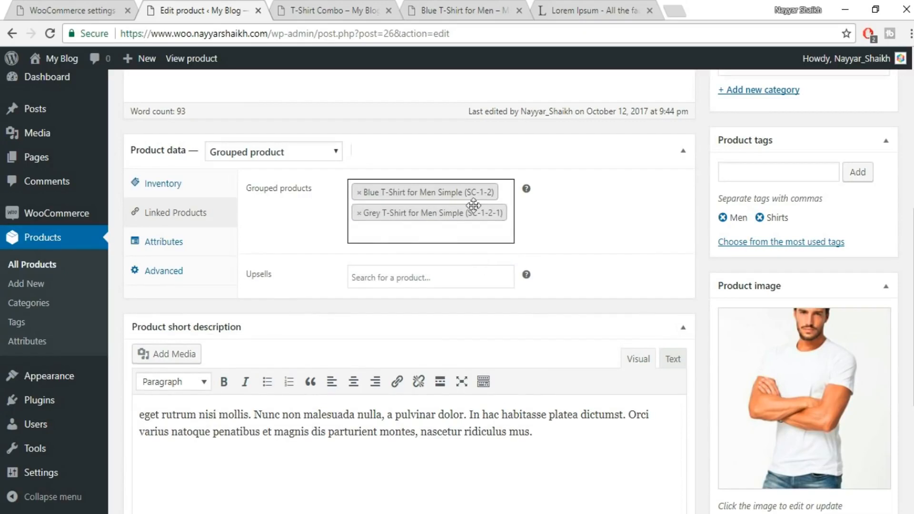
scroll(409, 286, "up", 6)
left_click(880, 238)
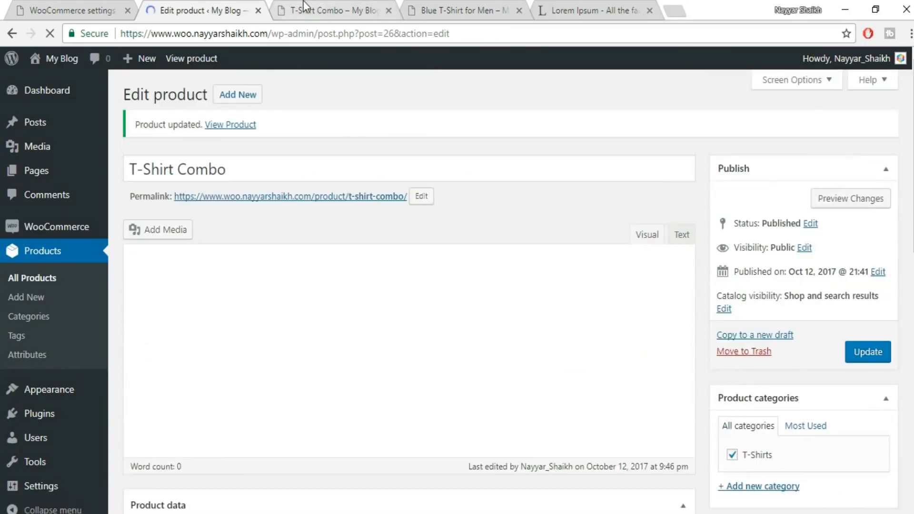
Reload the T-Shirt Combo store page, examine its grouped items, and look over the short description and images in its product editor.
left_click(305, 6)
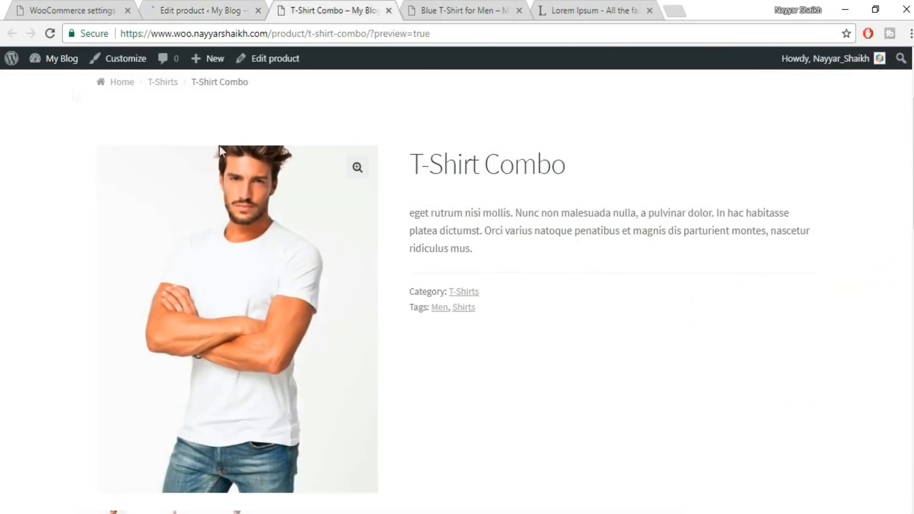
left_click(49, 34)
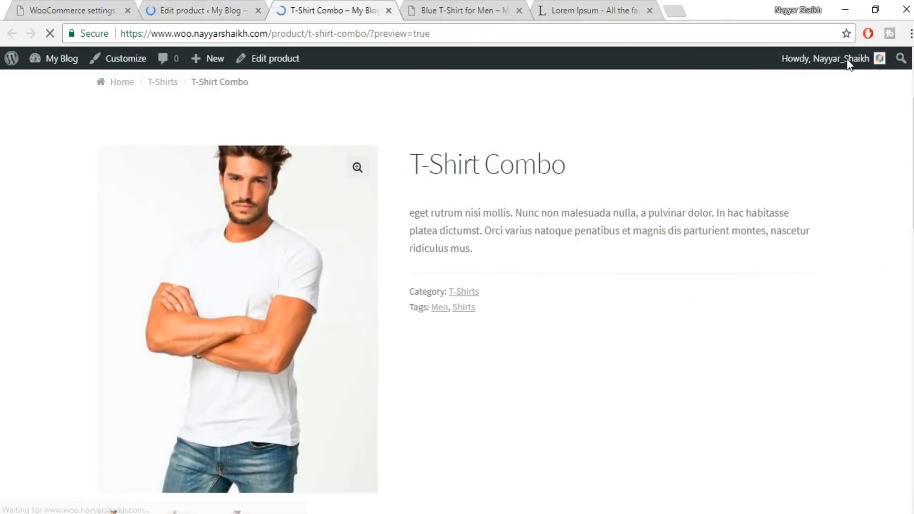
scroll(836, 195, "down", 3)
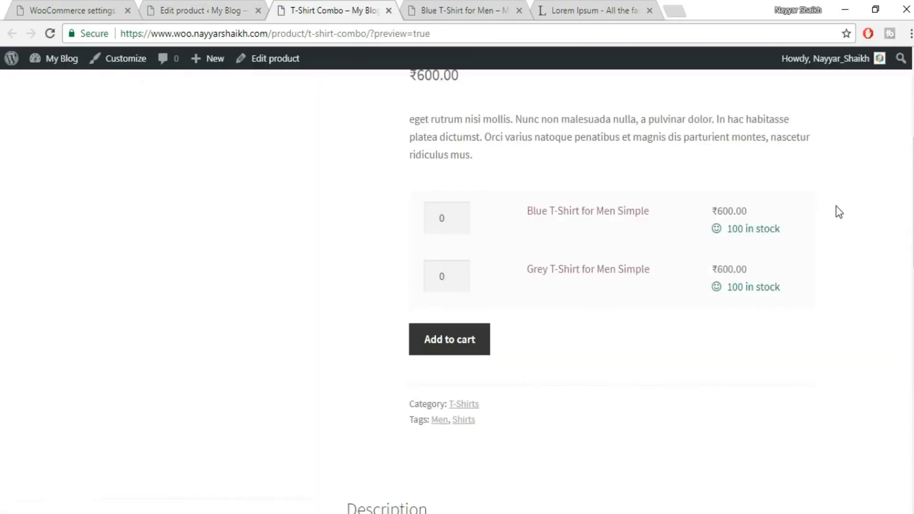
scroll(534, 336, "up", 3)
scroll(292, 199, "down", 2)
left_click(168, 6)
scroll(847, 318, "down", 10)
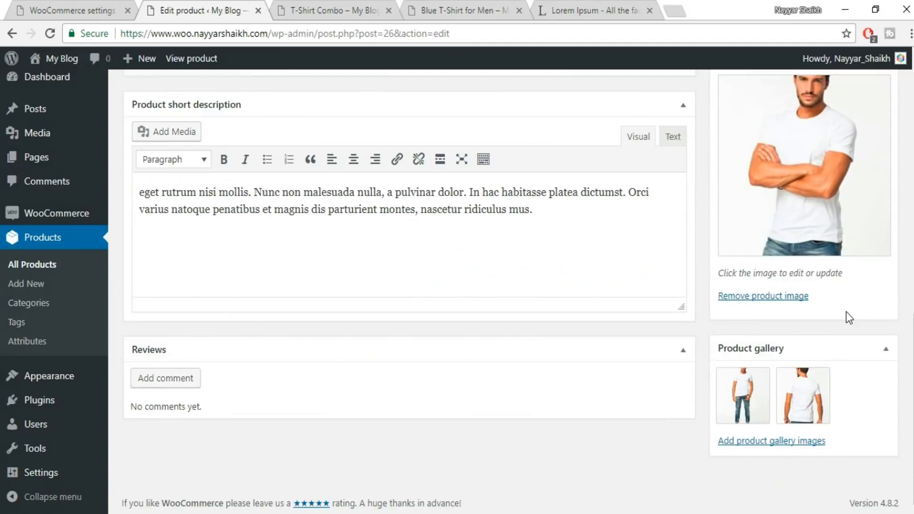
scroll(847, 311, "up", 6)
On the T-Shirt Combo store page, set the quantity to 2 for the blue T-shirt and 3 for the grey T-shirt.
left_click(386, 16)
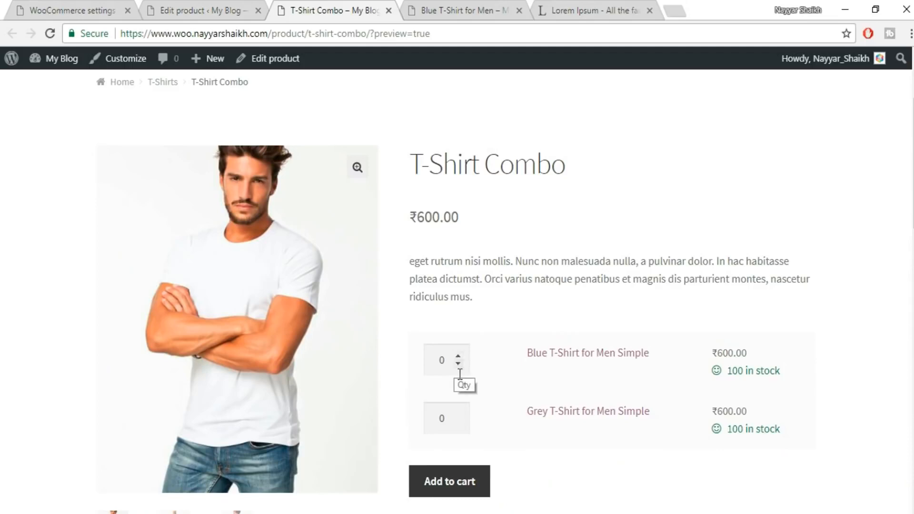
scroll(803, 282, "down", 1)
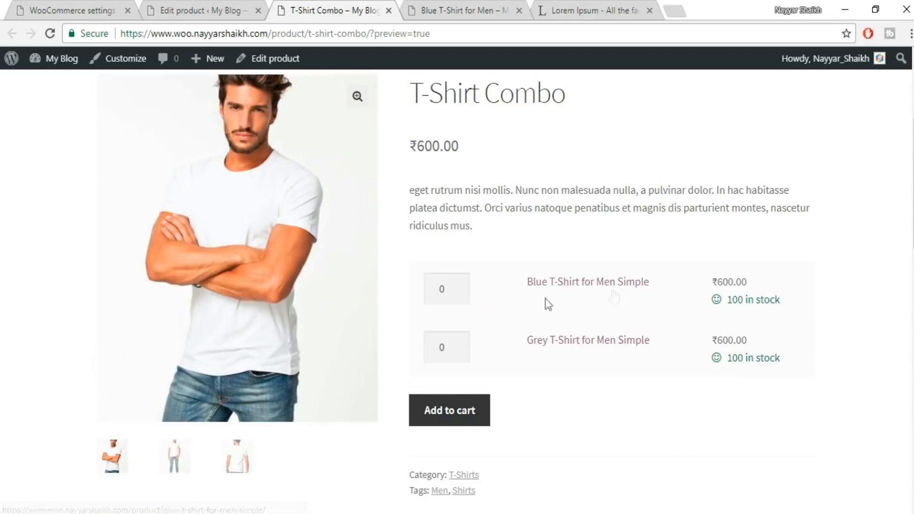
left_click(459, 286)
left_click(458, 286)
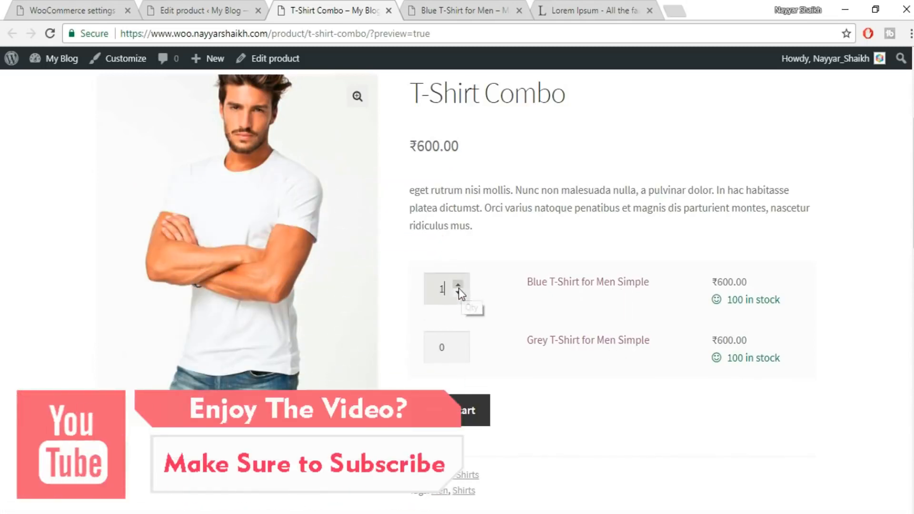
left_click(459, 343)
left_click(459, 343)
left_click(459, 343)
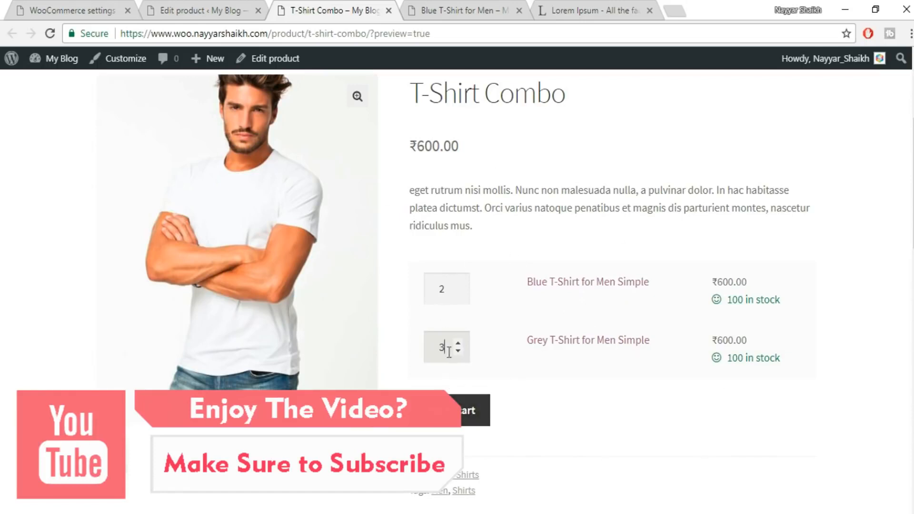
scroll(714, 267, "up", 4)
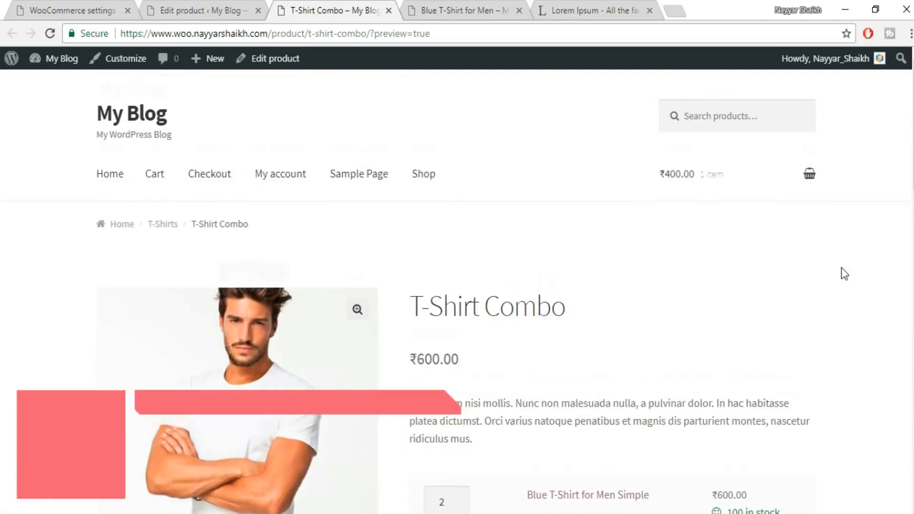
scroll(842, 267, "down", 2)
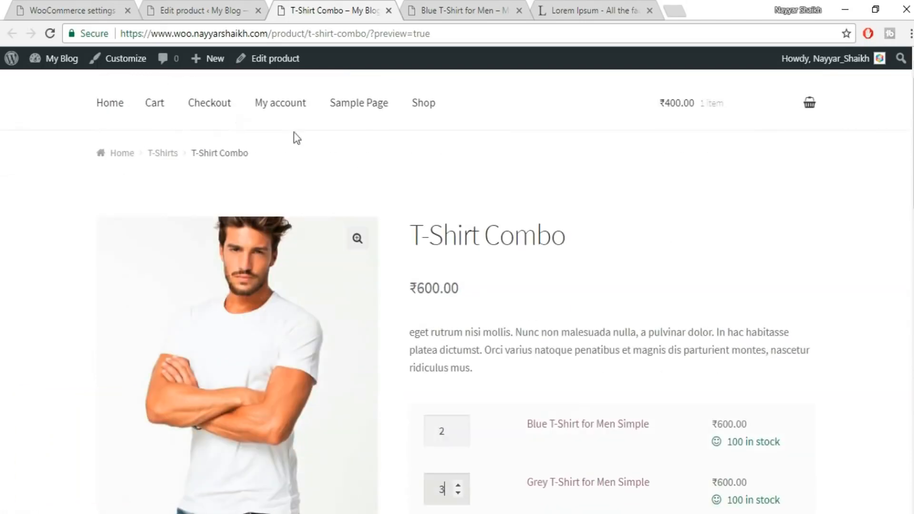
Duplicate Grey T-Shirt for Men Simple from the list of all products and remove "(Copy)" from the duplicate's title.
left_click(216, 8)
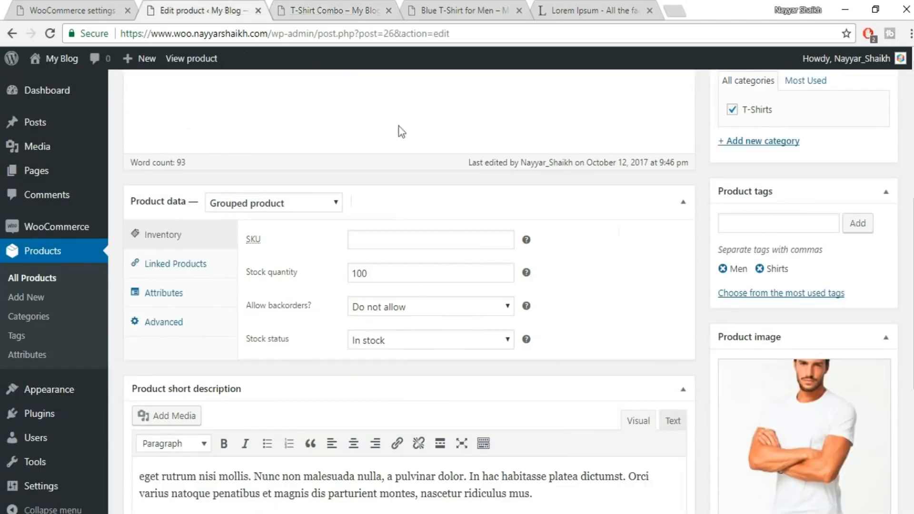
left_click(53, 281)
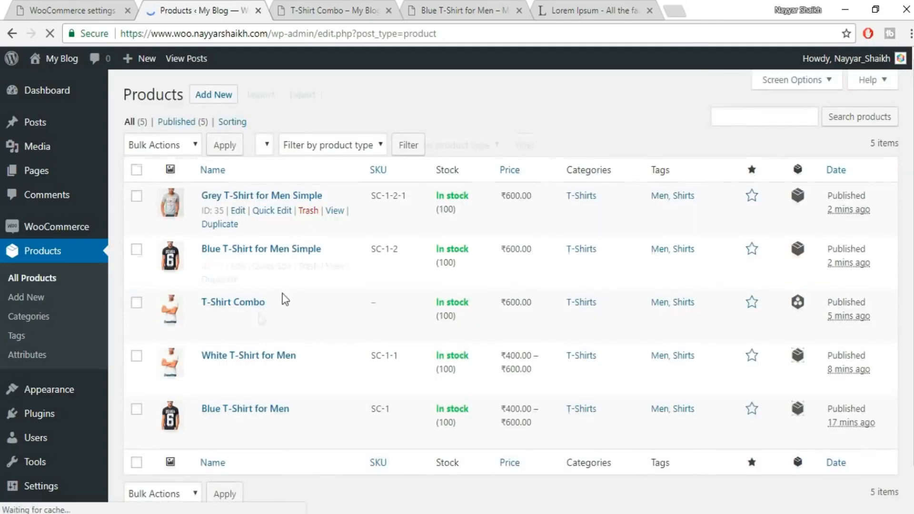
scroll(239, 388, "down", 1)
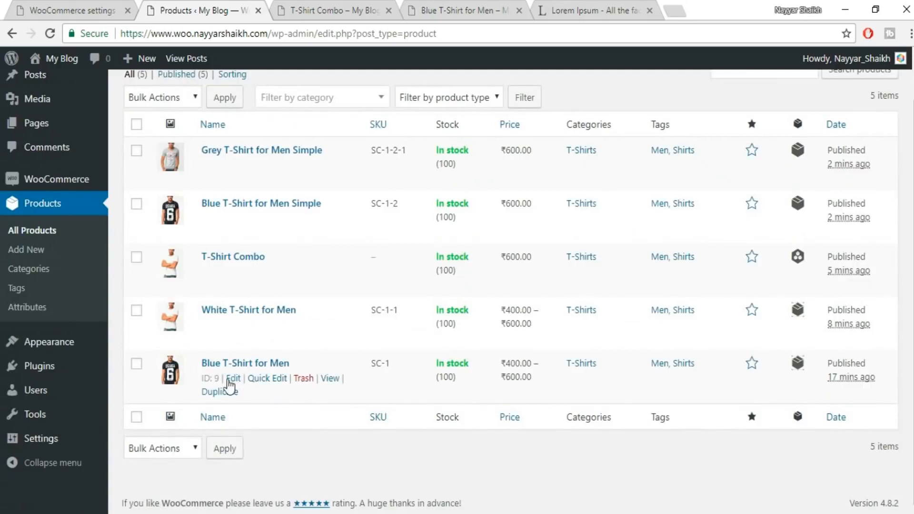
scroll(313, 376, "up", 1)
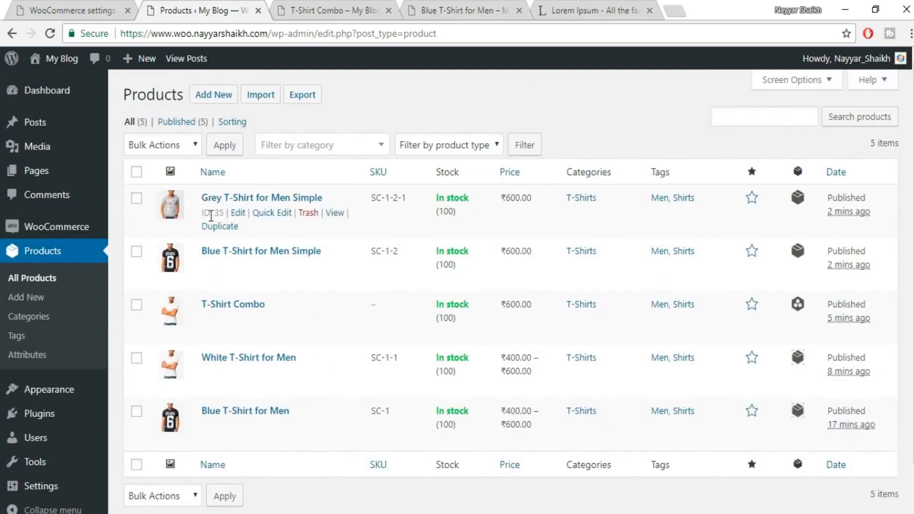
left_click(218, 227)
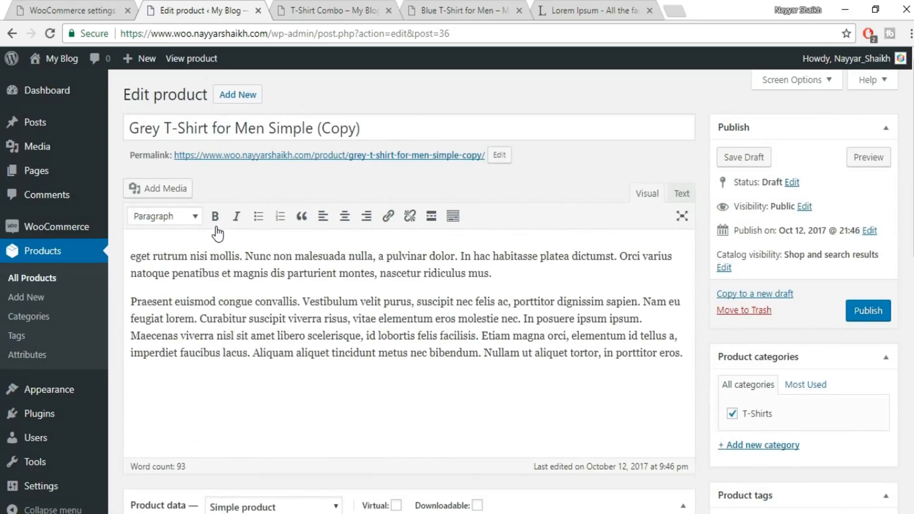
left_click_drag(384, 127, 312, 133)
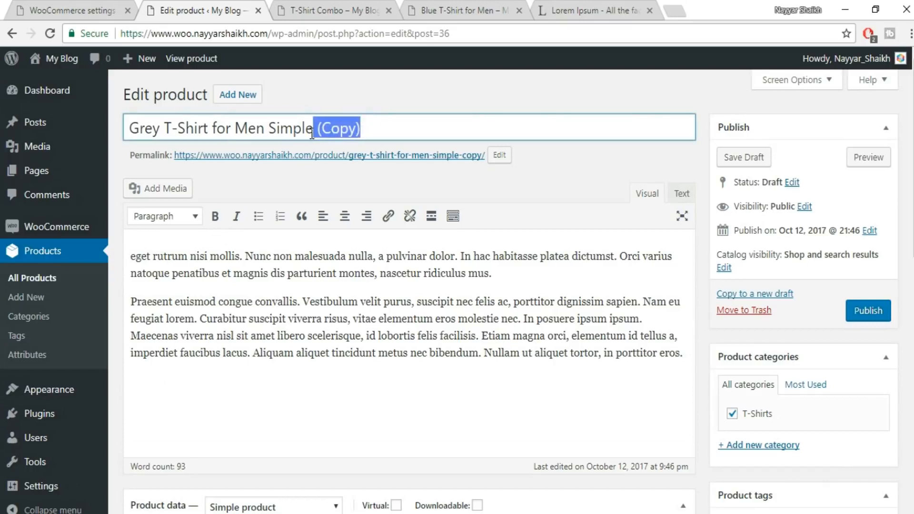
key("BackSpace")
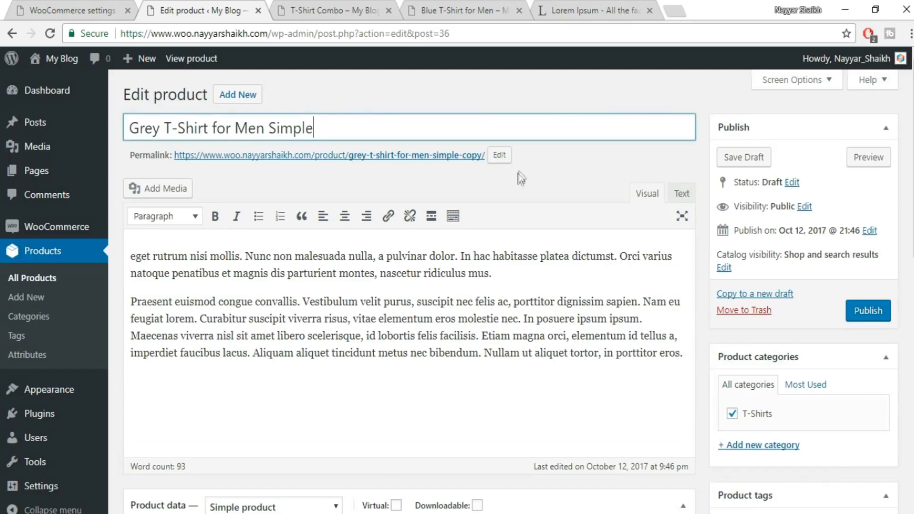
Change the duplicated product's type to External/Affiliate product and open its product URL for entry.
scroll(541, 241, "down", 7)
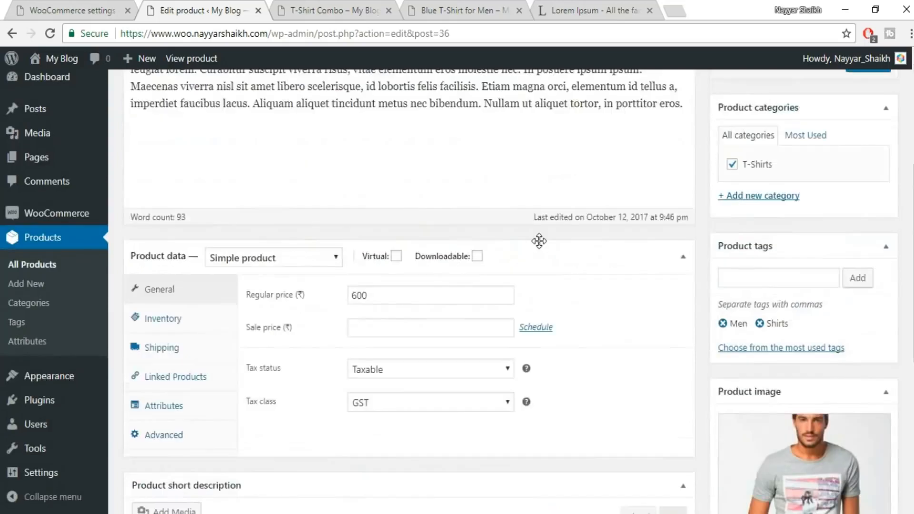
left_click(253, 155)
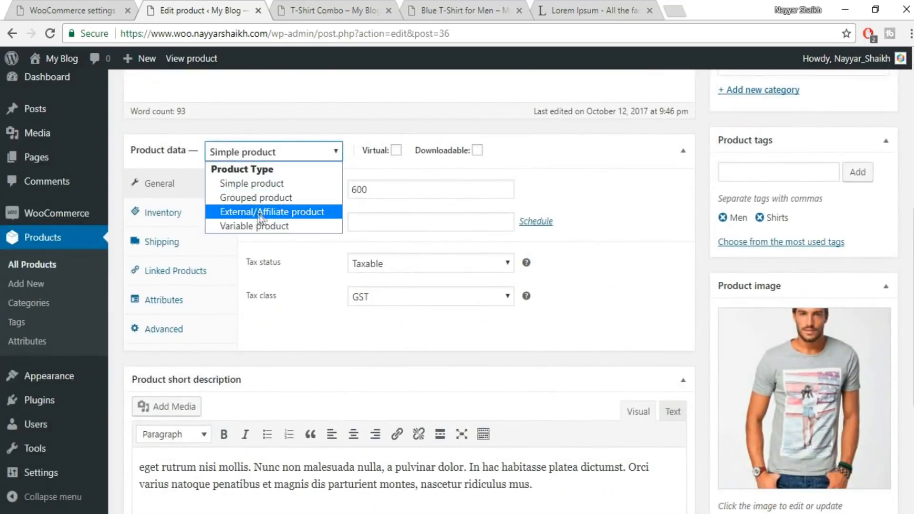
left_click(276, 212)
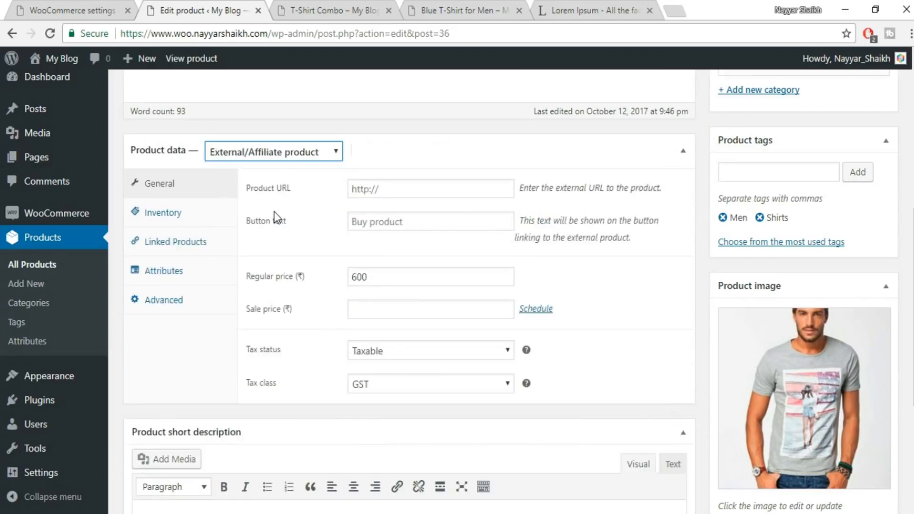
left_click(381, 190)
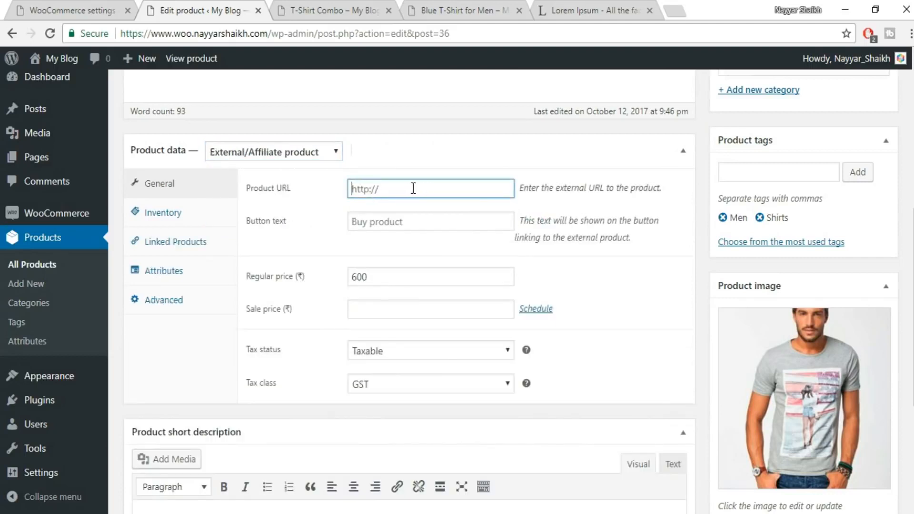
Open amazon.in in a new browser tab, place that tab beside the product editor's, and look over the homepage.
left_click(681, 5)
type("amazon.in")
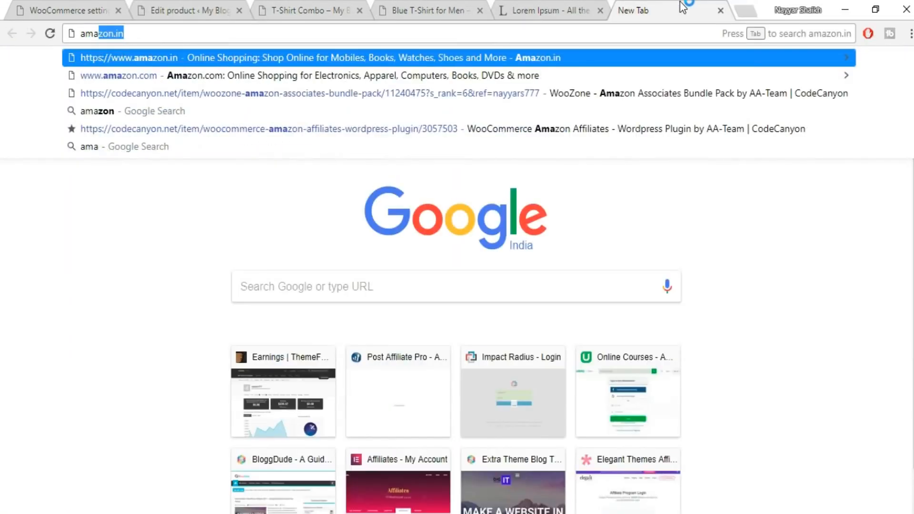
key("Return")
left_click_drag(687, 4, 329, 15)
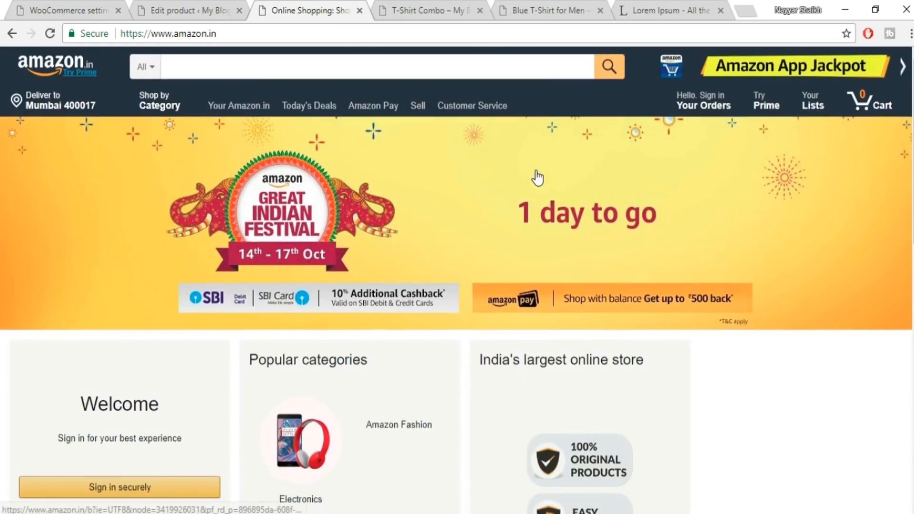
scroll(587, 213, "down", 10)
scroll(590, 212, "up", 8)
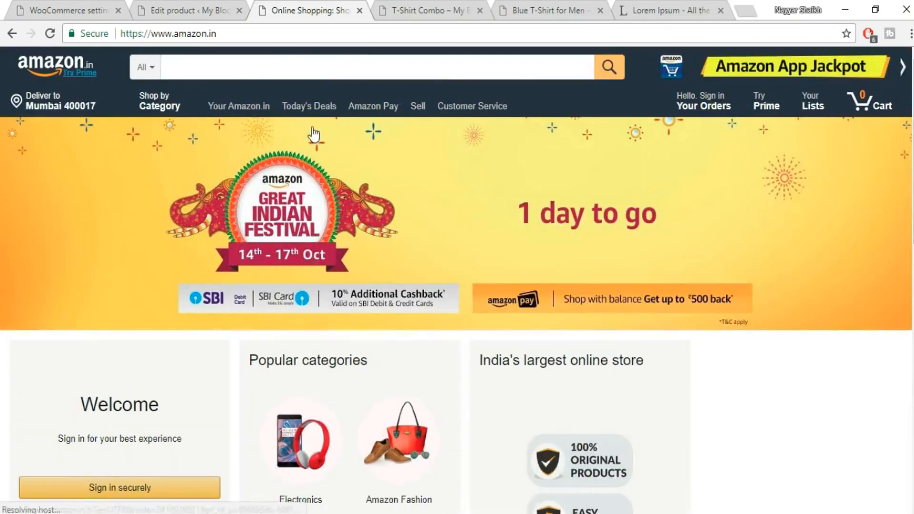
Search Amazon for "t hisrt" and open the listing of the Qube By Fort Collins Men's T-Shirt.
left_click(163, 20)
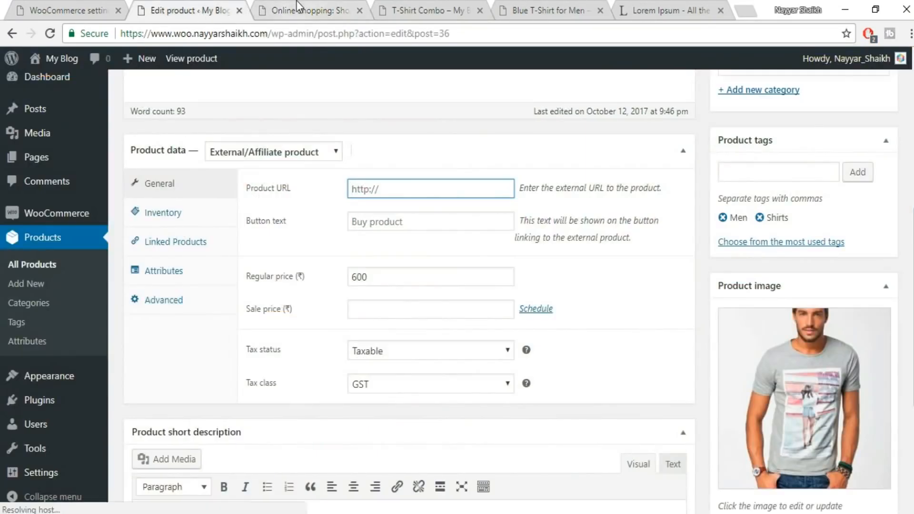
left_click(296, 4)
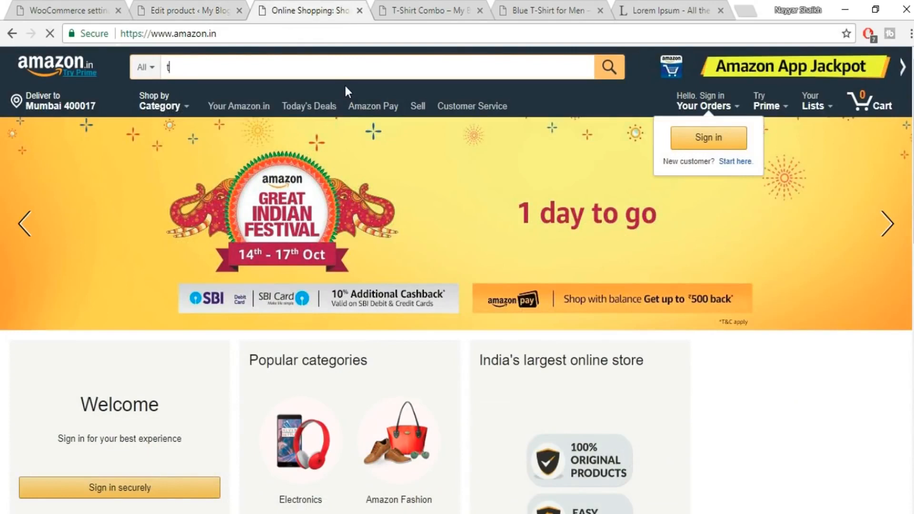
type("t hisrt")
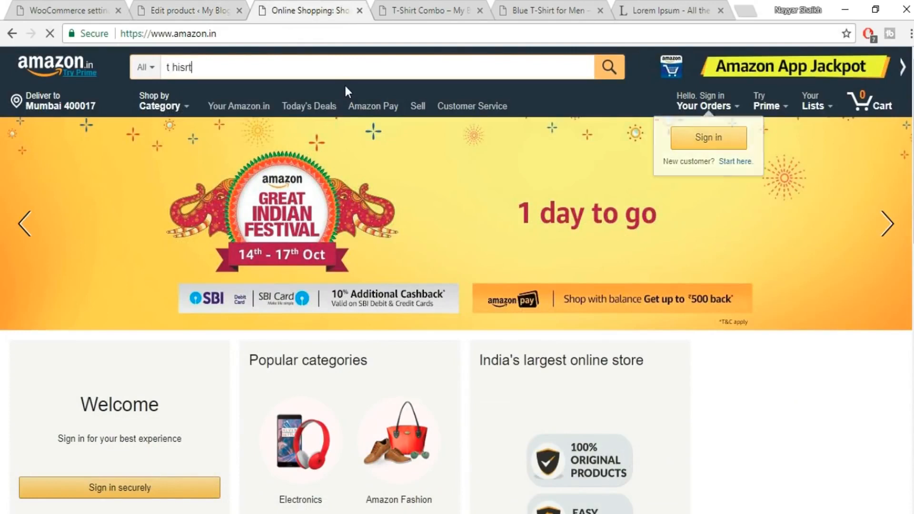
key("Return")
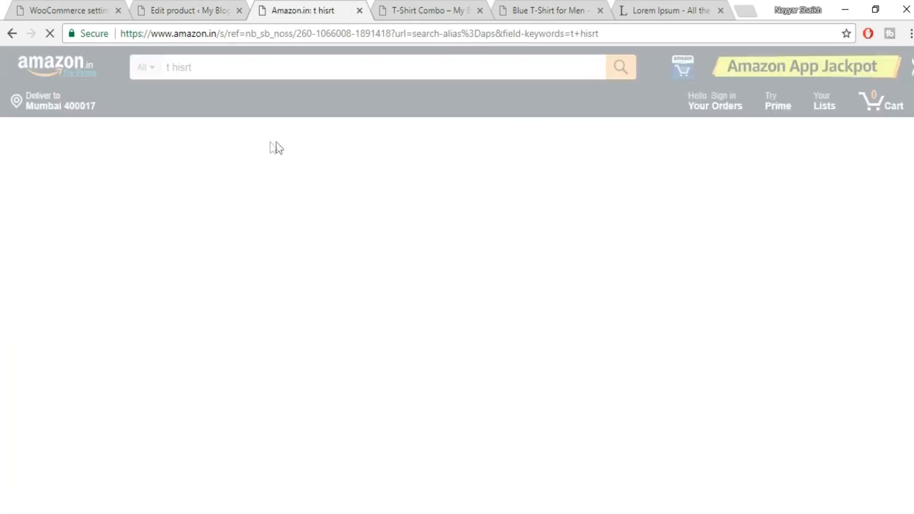
scroll(828, 161, "down", 2)
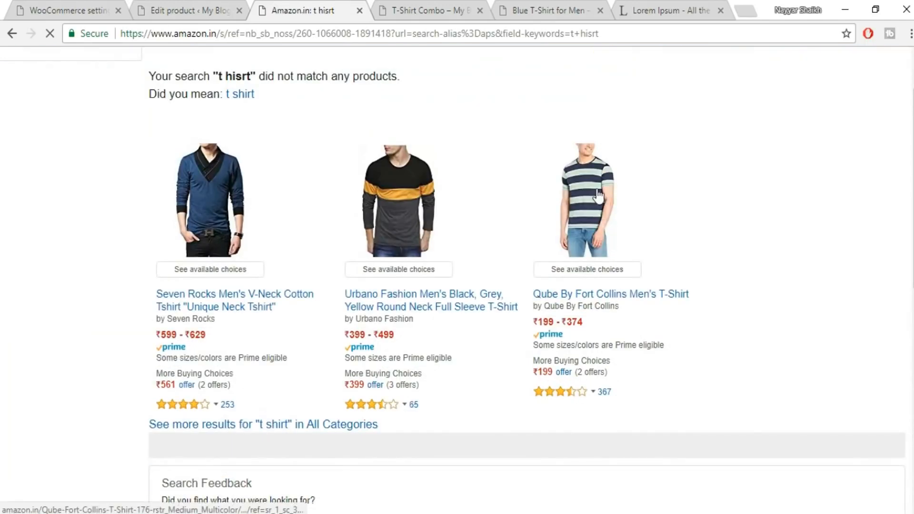
left_click(601, 197)
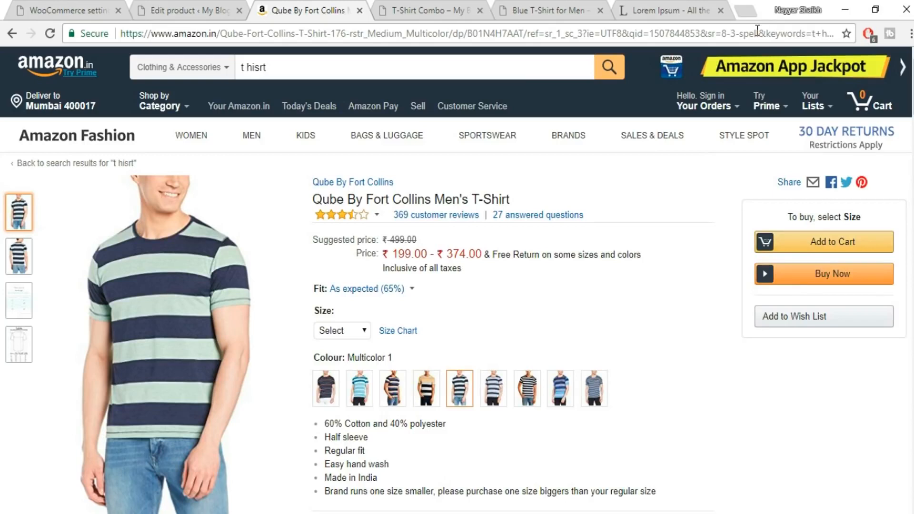
Copy the web address of the Amazon T-shirt listing into the external product's Product URL.
left_click(757, 30)
key("ctrl+c")
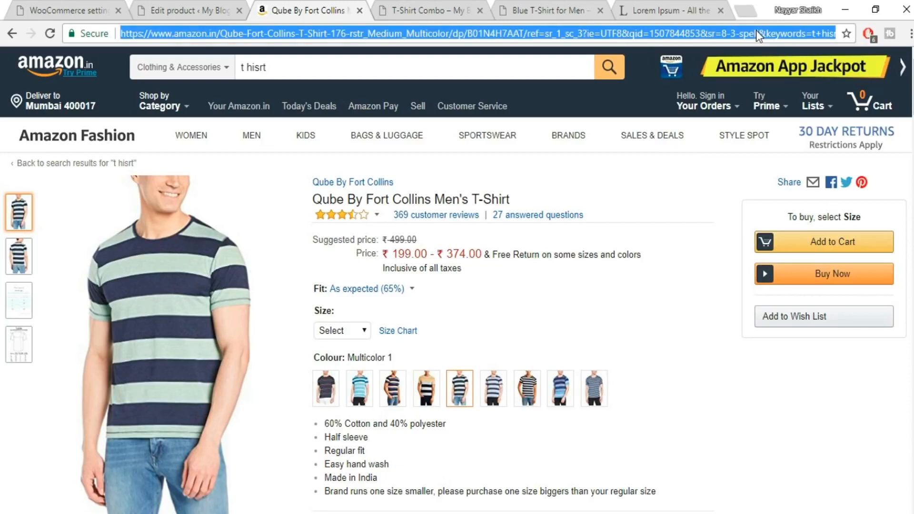
left_click(186, 10)
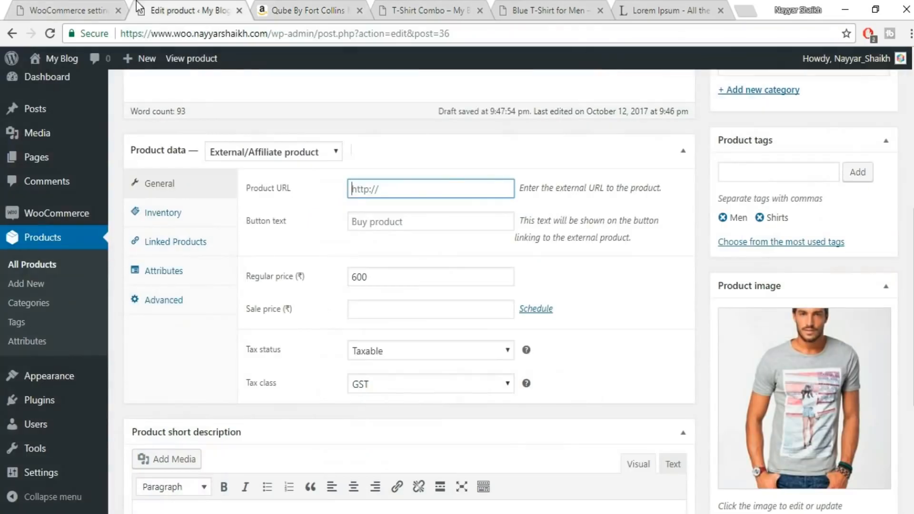
key("ctrl+v")
Set the external product's button text to "Buy it From Amazon".
left_click(403, 229)
left_click(287, 244)
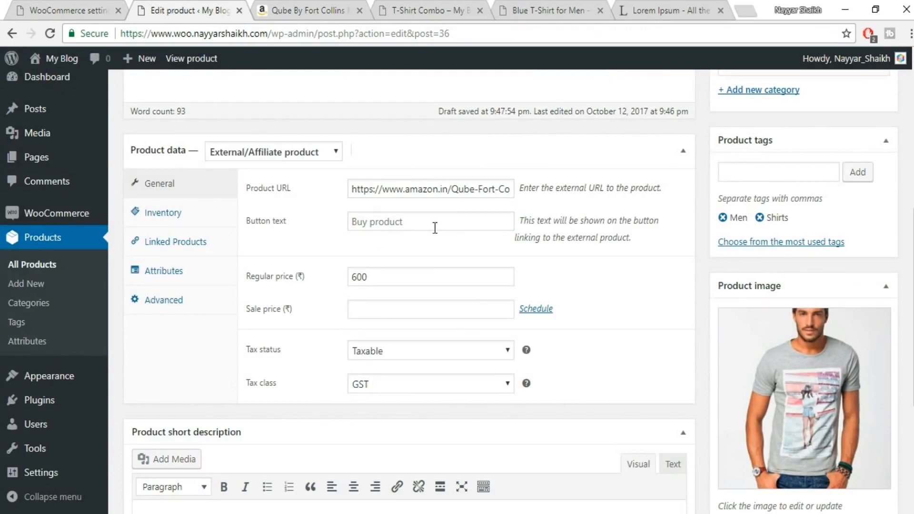
left_click(435, 228)
type("Buy it From Amazon")
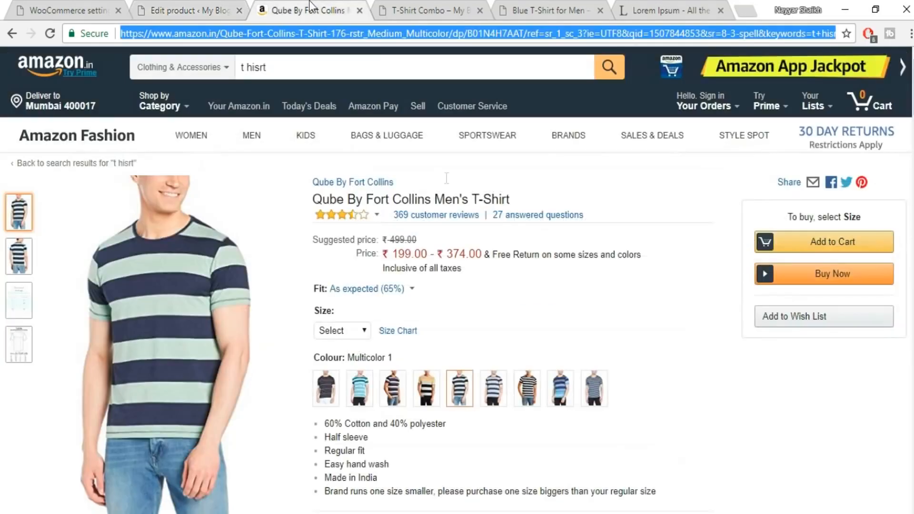
Compare the price on the Amazon T-shirt listing with the regular price in the product editor.
left_click(309, 10)
left_click(181, 10)
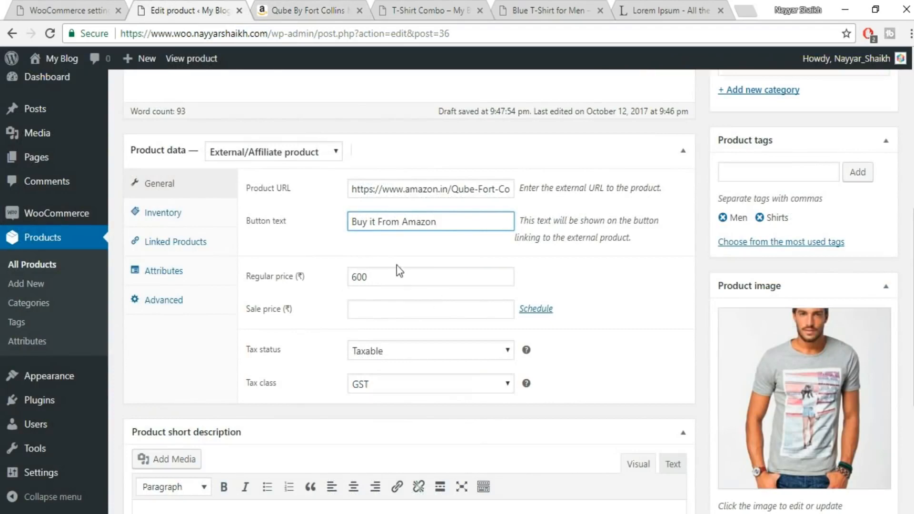
left_click(312, 10)
left_click(226, 10)
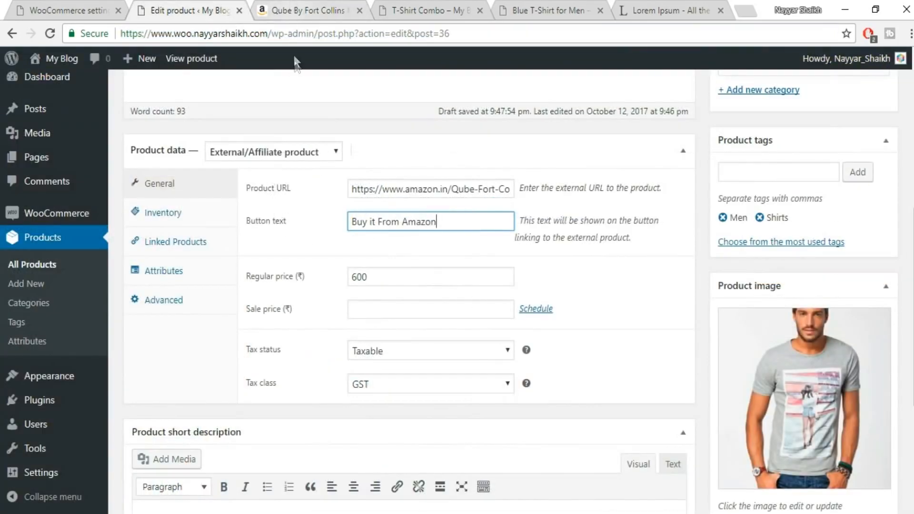
left_click(309, 10)
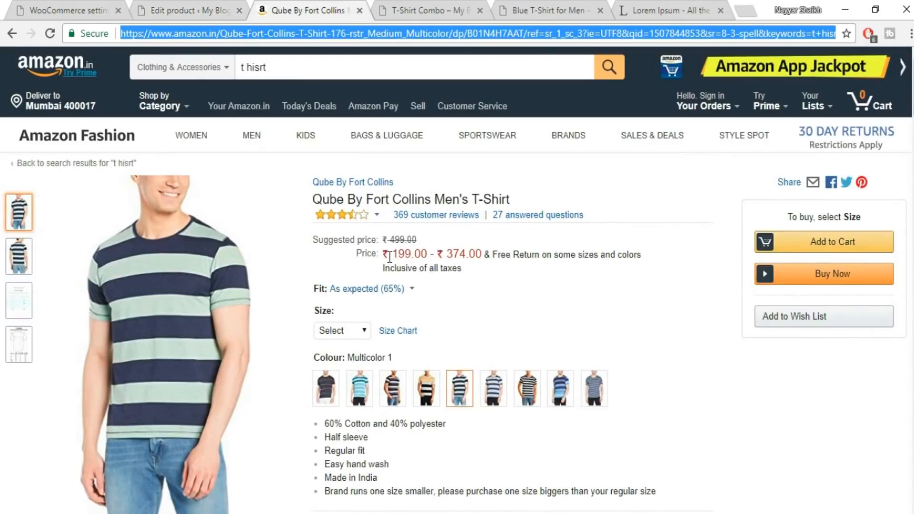
left_click(172, 7)
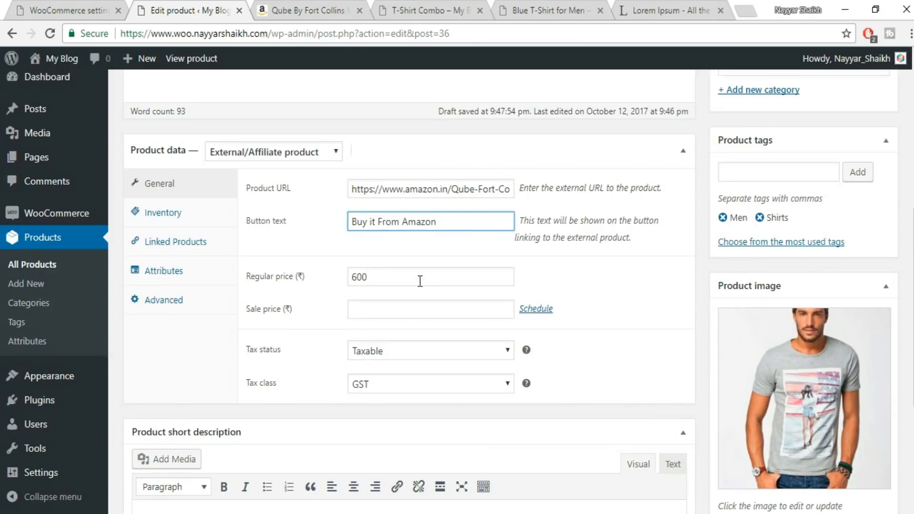
left_click(312, 9)
left_click(177, 8)
left_click(326, 13)
left_click(177, 10)
Publish the external Grey T-Shirt for Men Simple product and open its preview.
left_click_drag(913, 332, 913, 191)
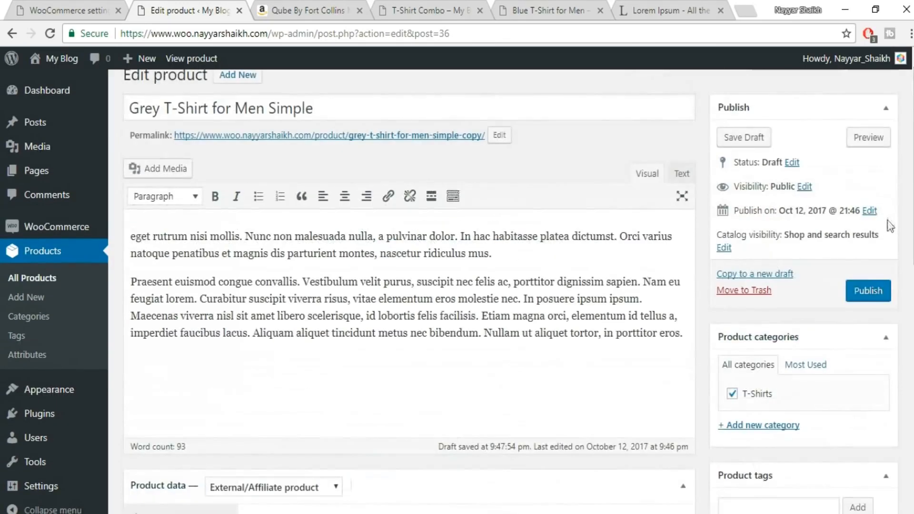
left_click(880, 289)
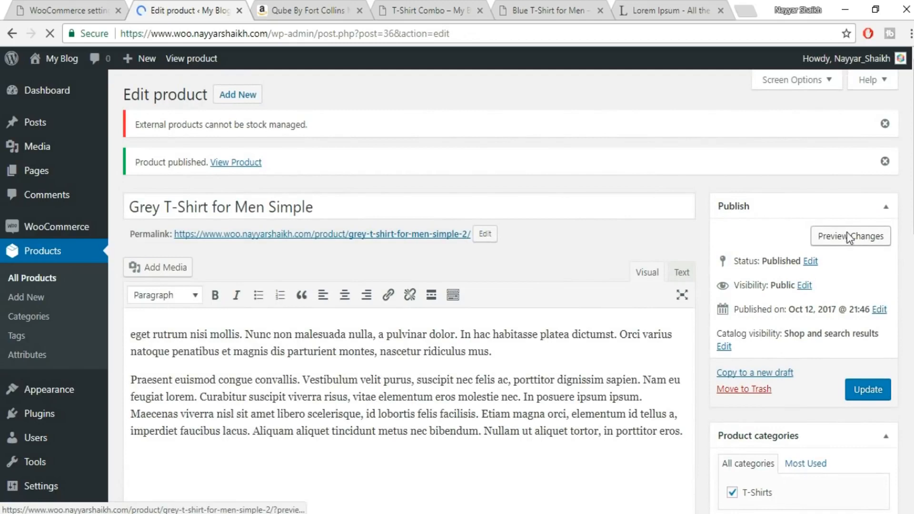
left_click(848, 236)
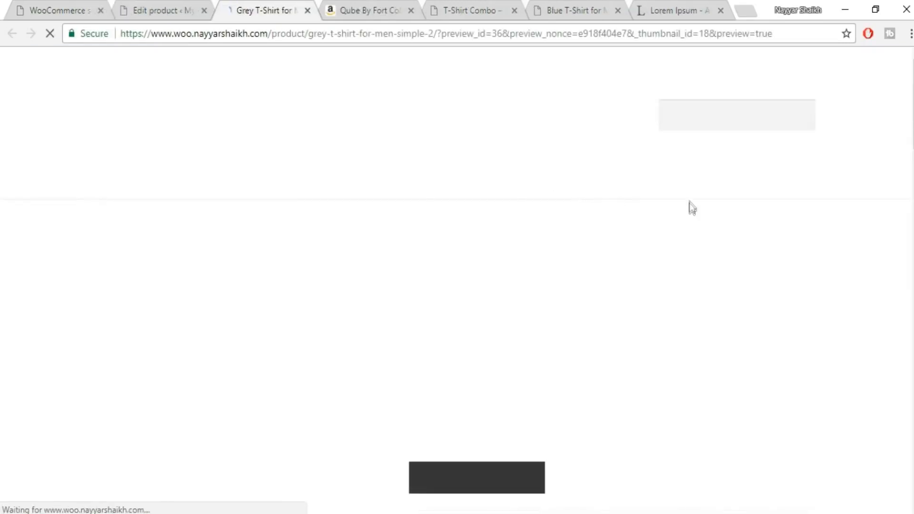
Test the "Buy it From Amazon" link on the product page, look over the Amazon listing, and return to the store page.
scroll(772, 242, "down", 3)
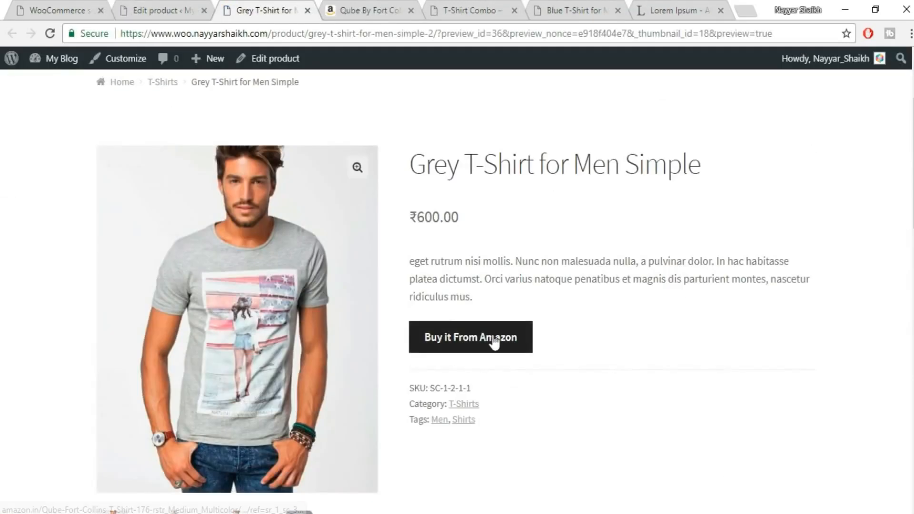
left_click(465, 351)
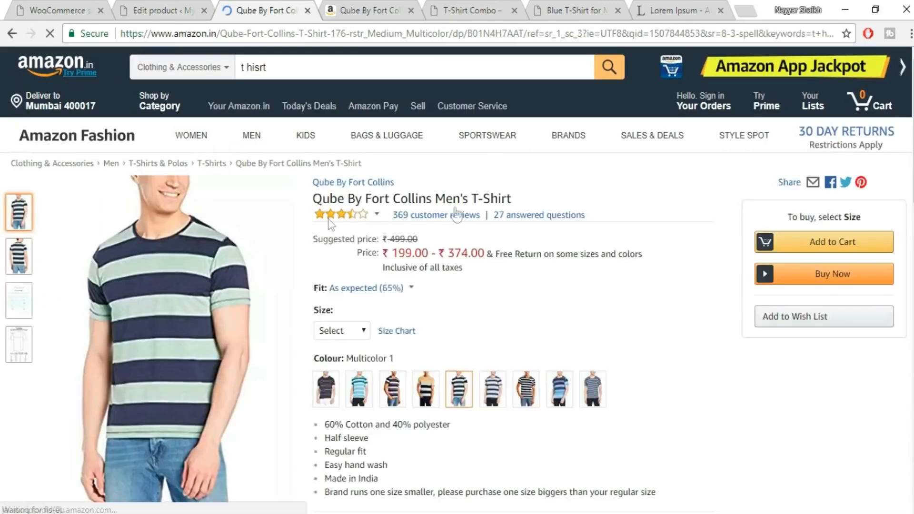
scroll(645, 259, "down", 5)
scroll(659, 315, "up", 5)
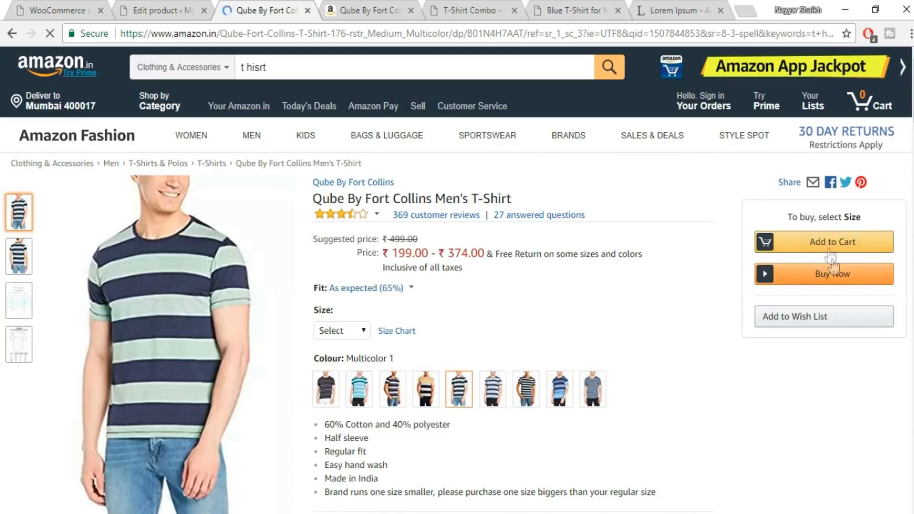
left_click(6, 42)
Return to the product editor and clear the external product's SKU in its inventory settings.
left_click(171, 11)
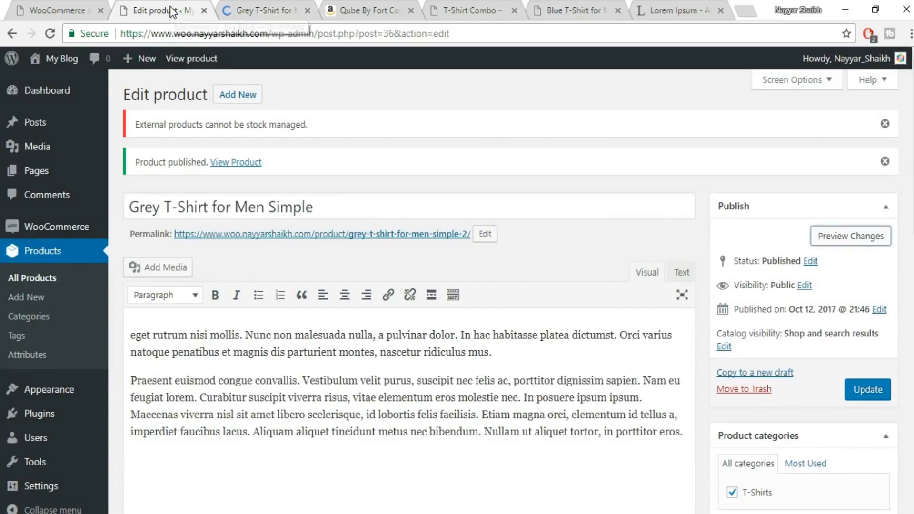
scroll(488, 309, "down", 4)
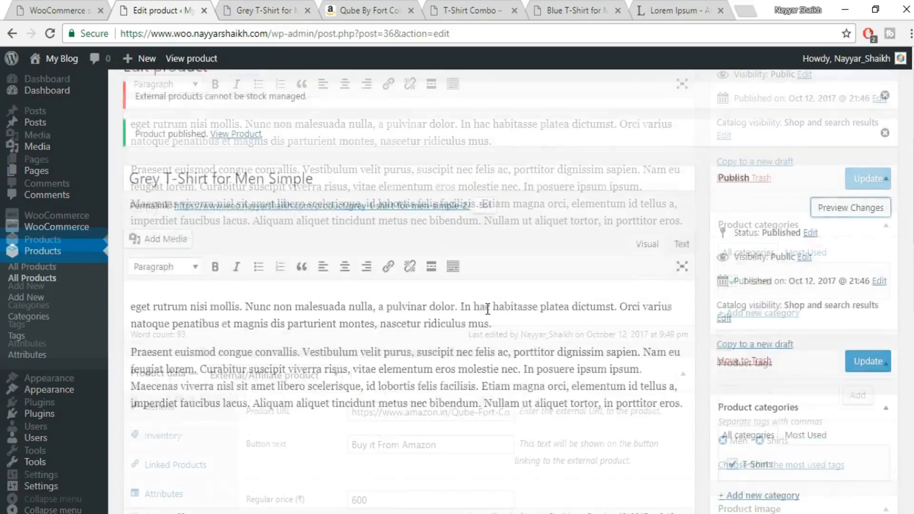
scroll(487, 309, "up", 4)
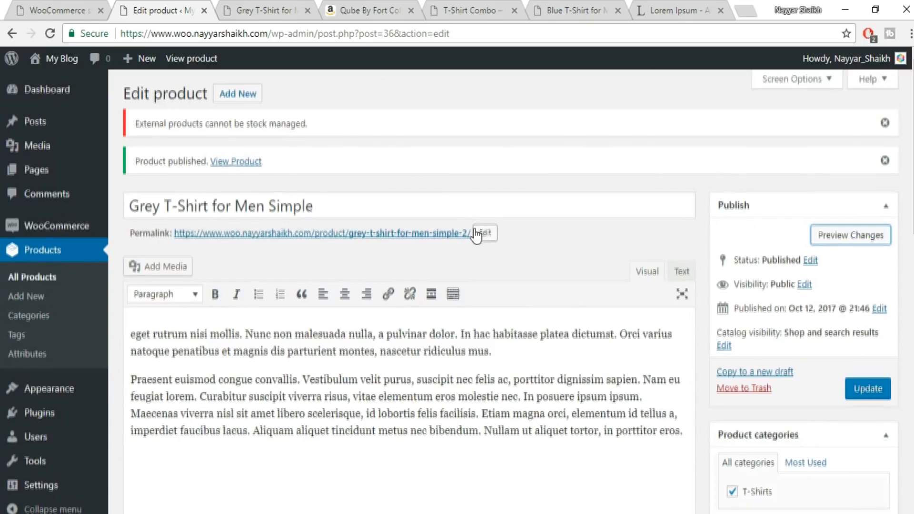
scroll(476, 230, "down", 8)
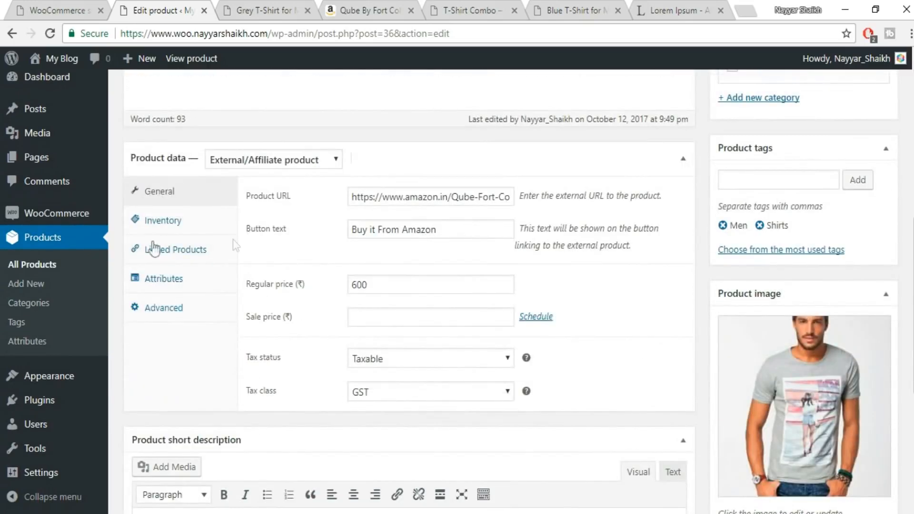
left_click(161, 220)
left_click_drag(429, 197, 257, 202)
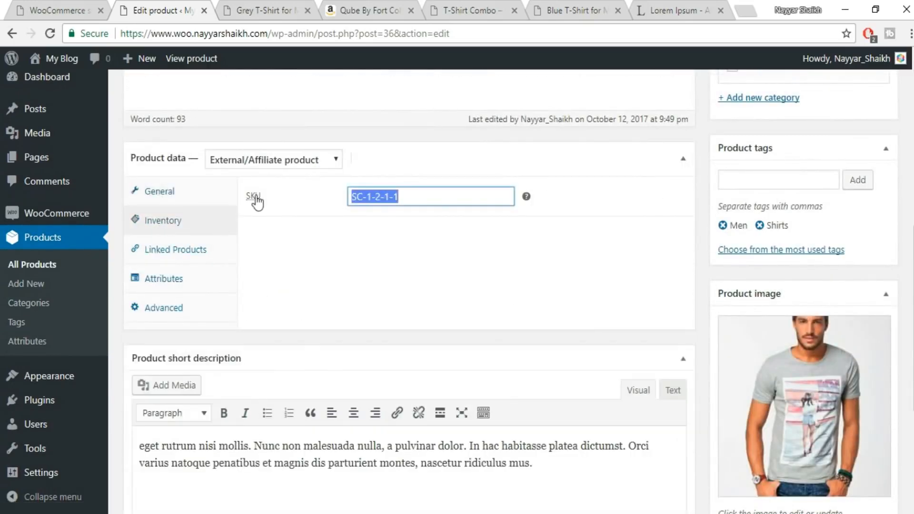
key("BackSpace")
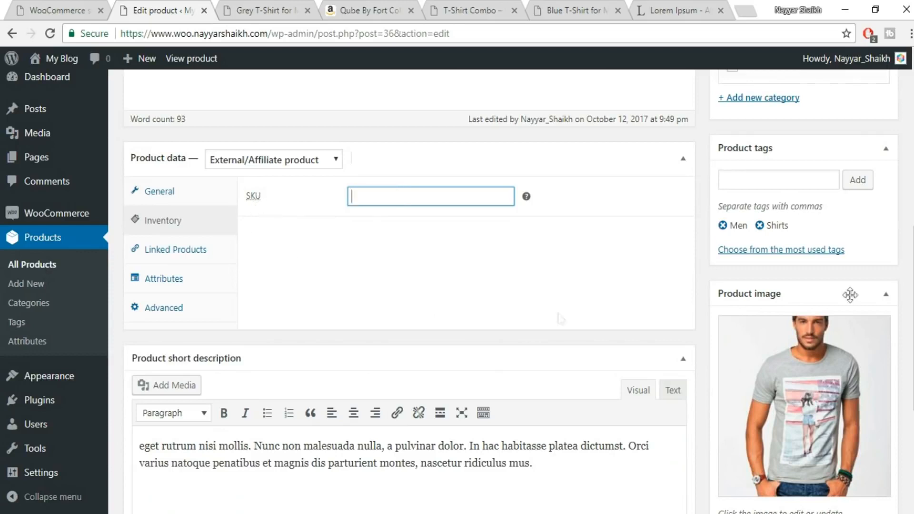
Check the external product's linked products settings and update the product.
left_click(193, 257)
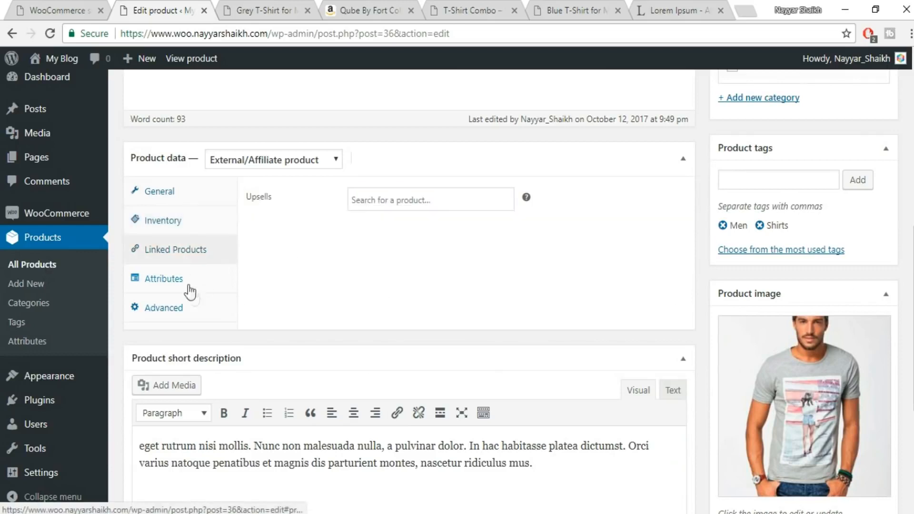
left_click(186, 204)
scroll(659, 232, "up", 5)
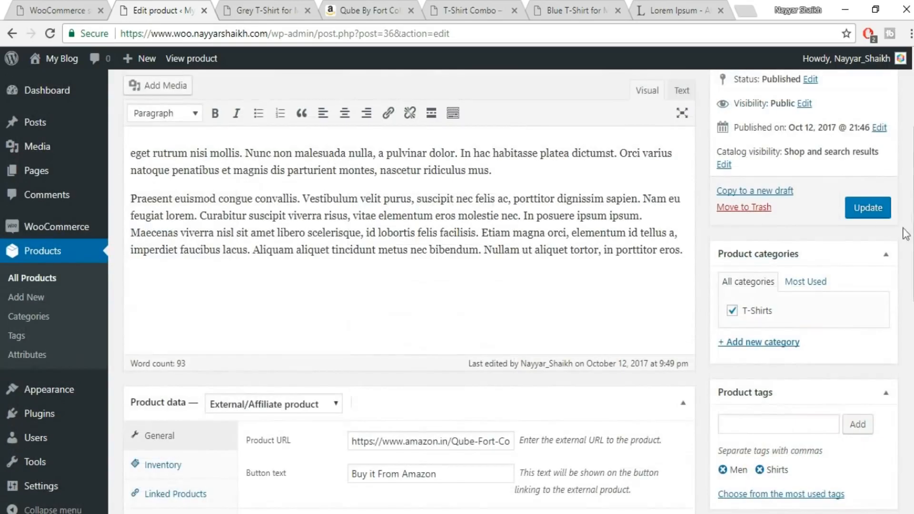
left_click(868, 210)
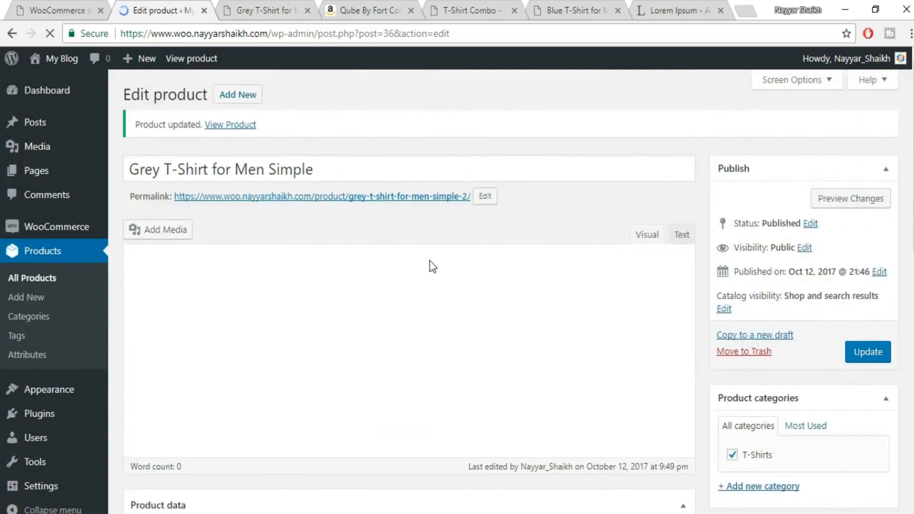
Change the product type to Simple product and mark the product as Downloadable.
scroll(431, 264, "down", 10)
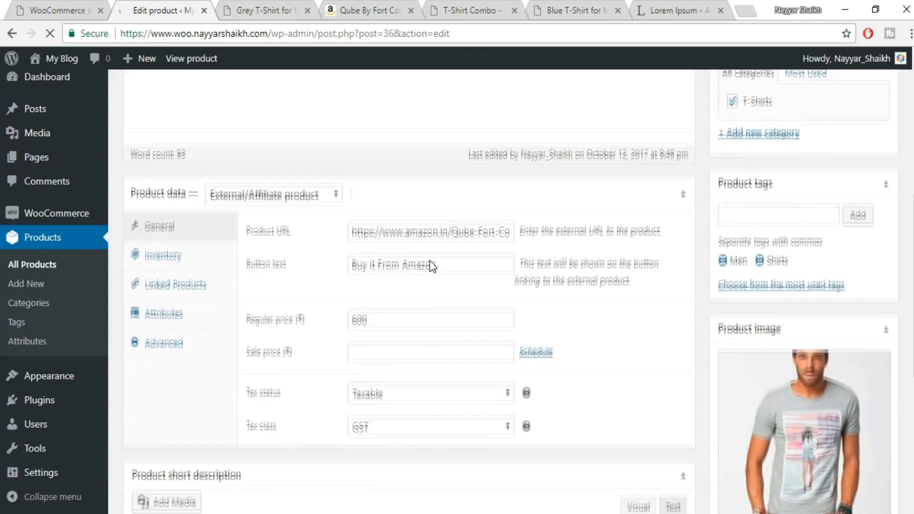
scroll(430, 260, "up", 5)
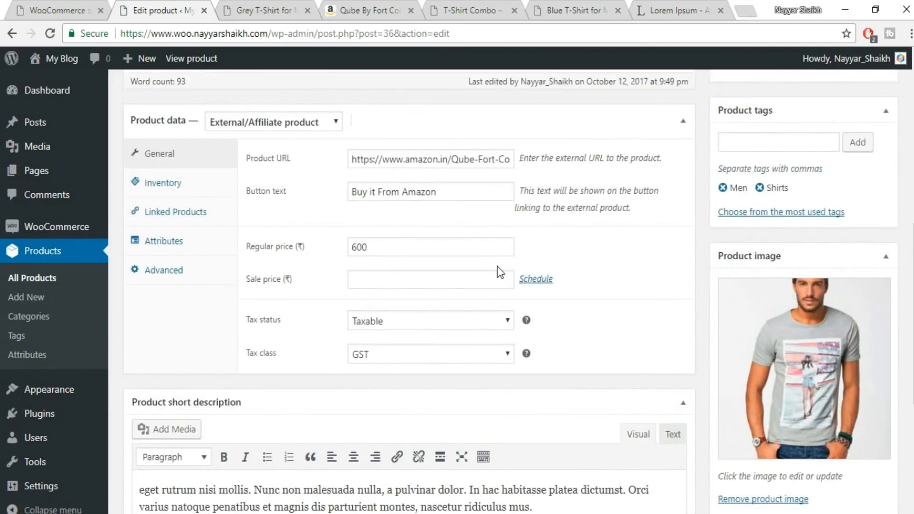
left_click(323, 194)
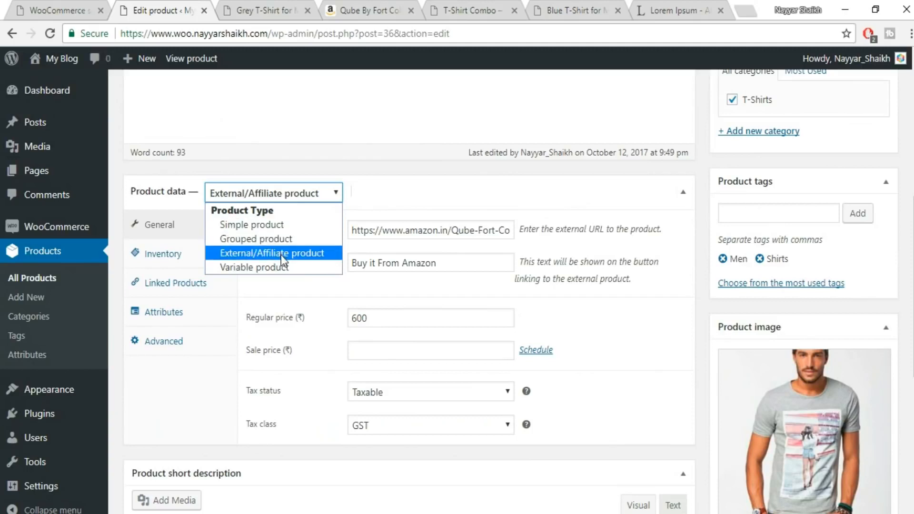
left_click(257, 226)
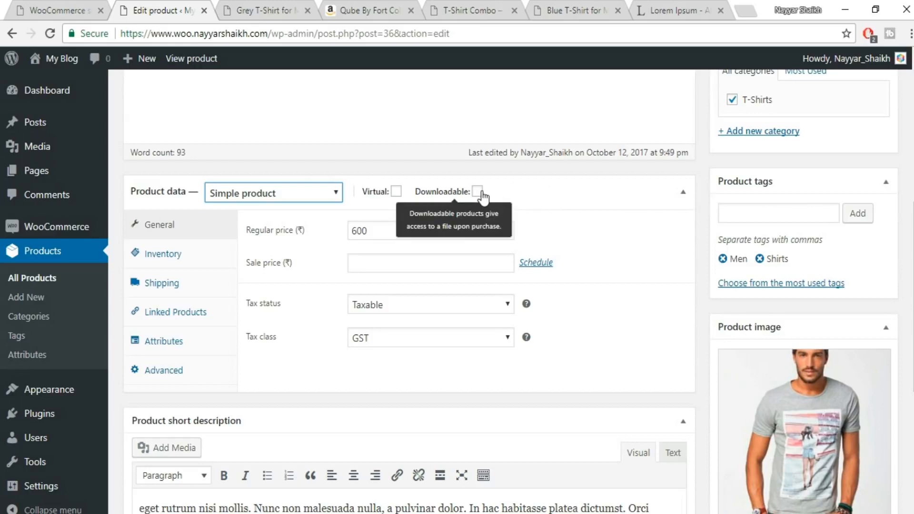
left_click(484, 193)
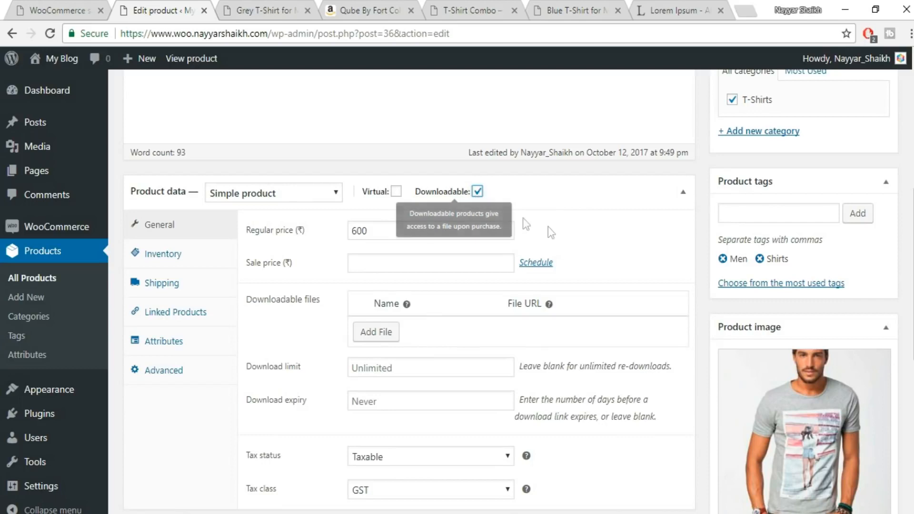
Set the regular price to 100 and add a downloadable file named Image, using 1.jpeg from the media library.
left_click_drag(394, 225, 339, 234)
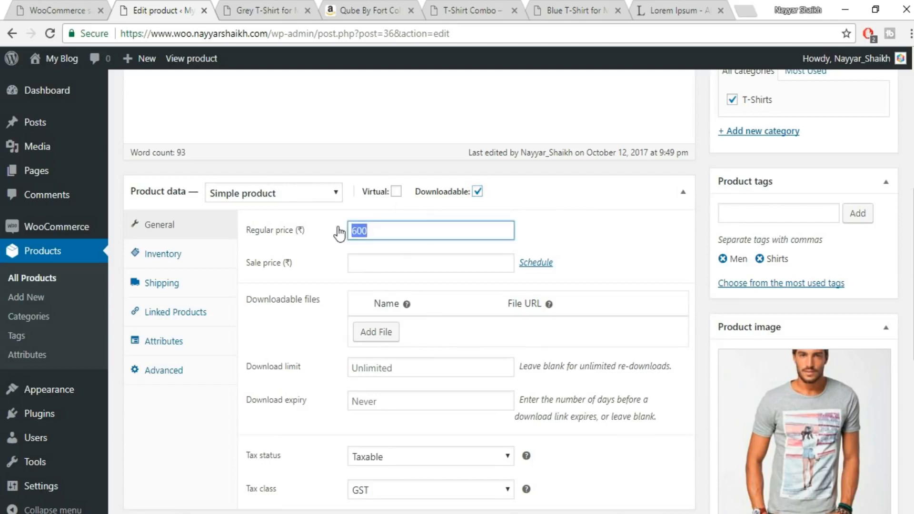
type("1")
scroll(651, 234, "down", 3)
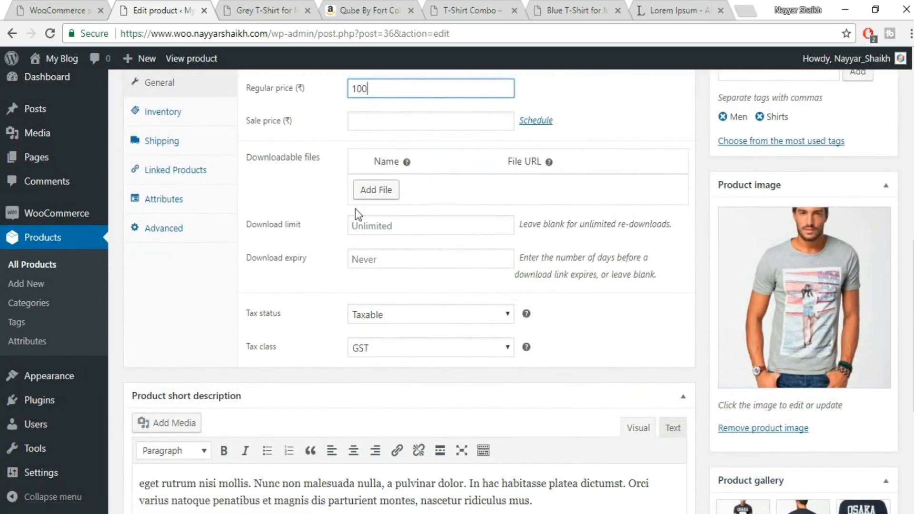
left_click(377, 193)
left_click(412, 185)
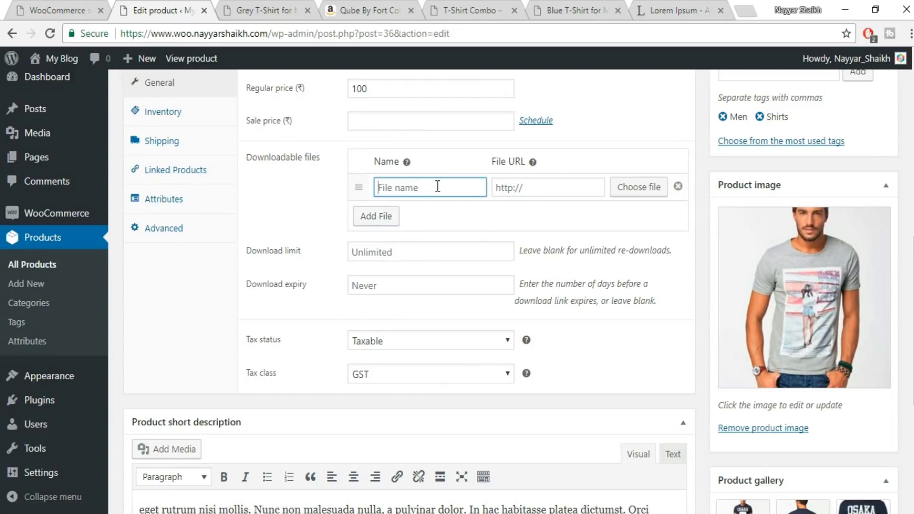
type("Image")
left_click(552, 193)
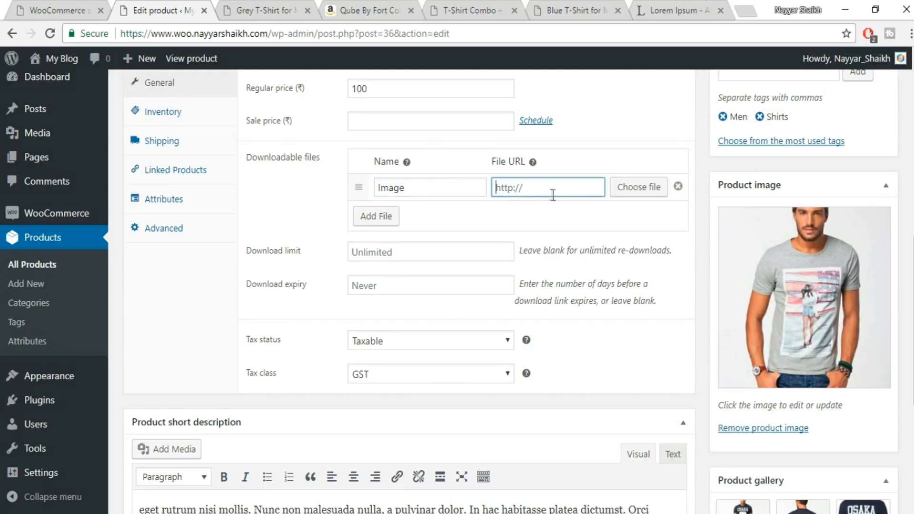
left_click(619, 191)
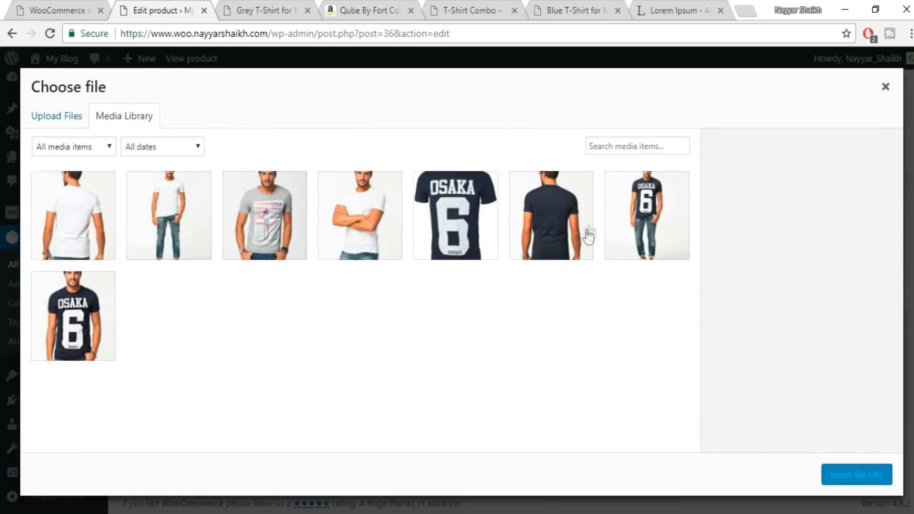
left_click(105, 300)
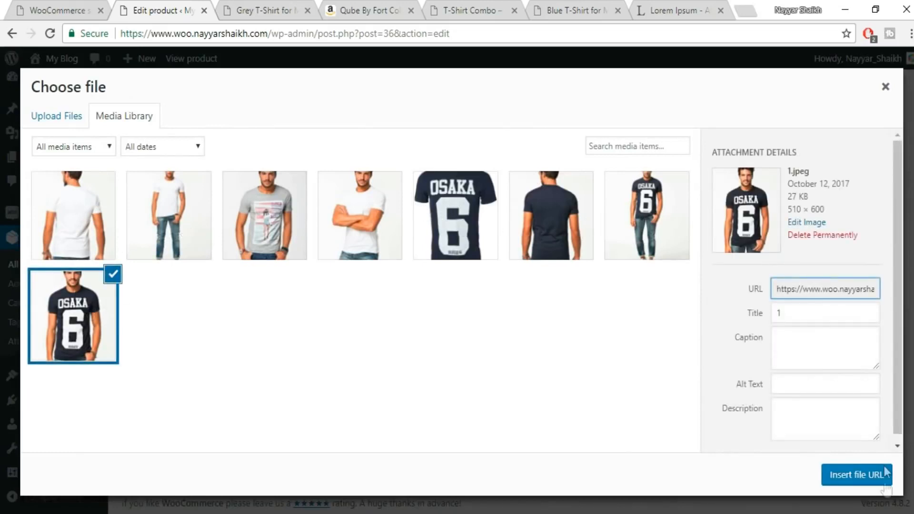
left_click(833, 476)
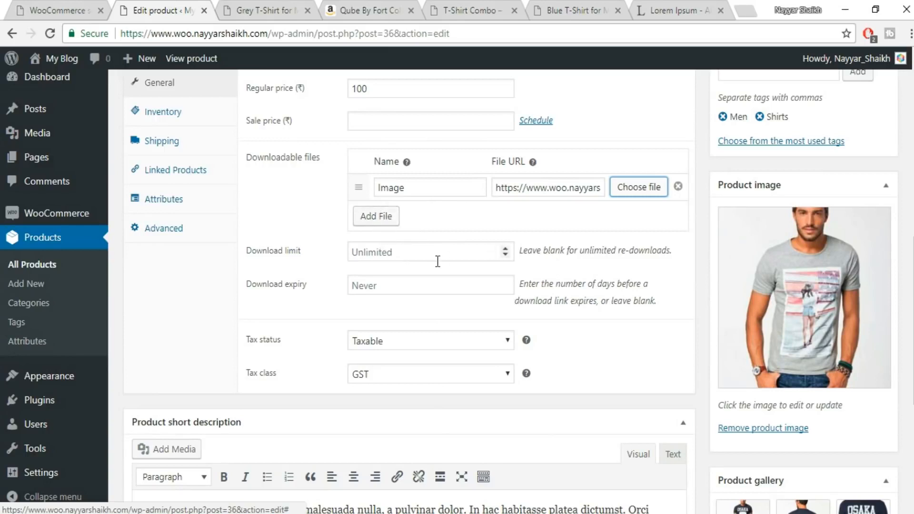
Set the download limit to 10, leave the download expiry blank, and update the product.
left_click(407, 249)
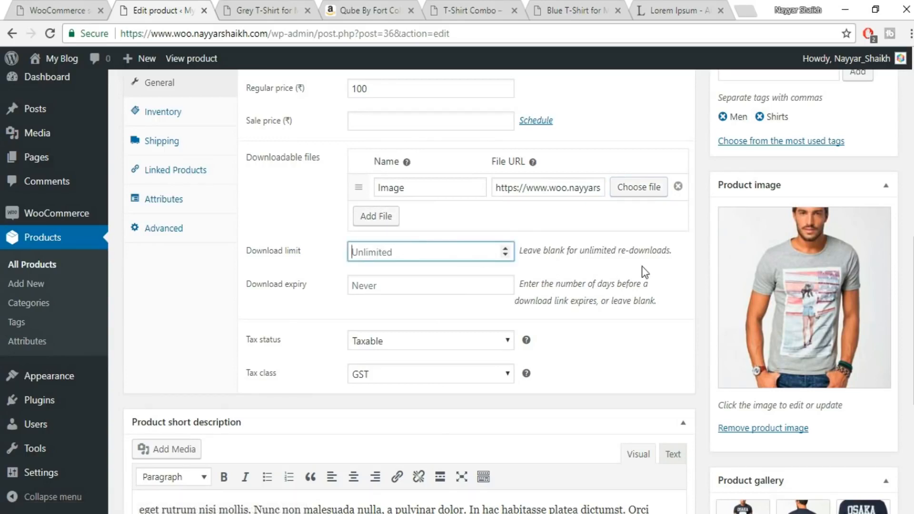
type("10")
left_click(459, 285)
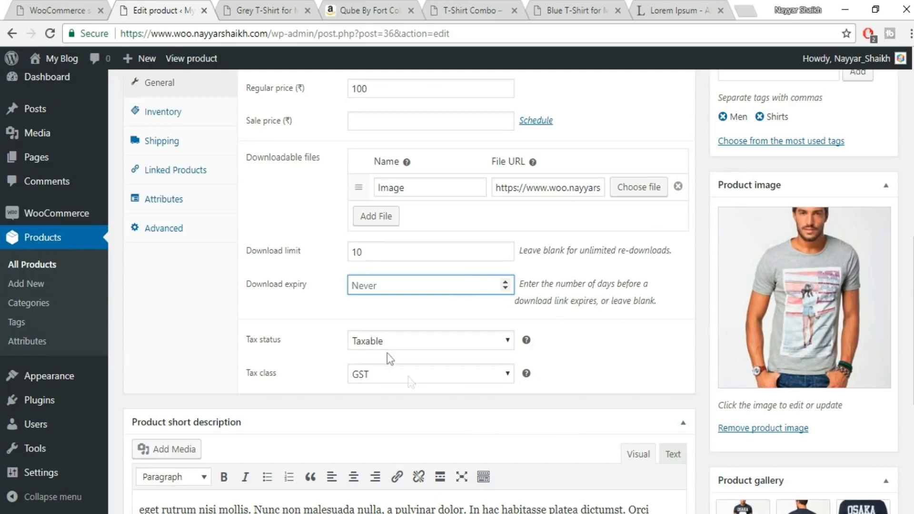
scroll(441, 387, "up", 2)
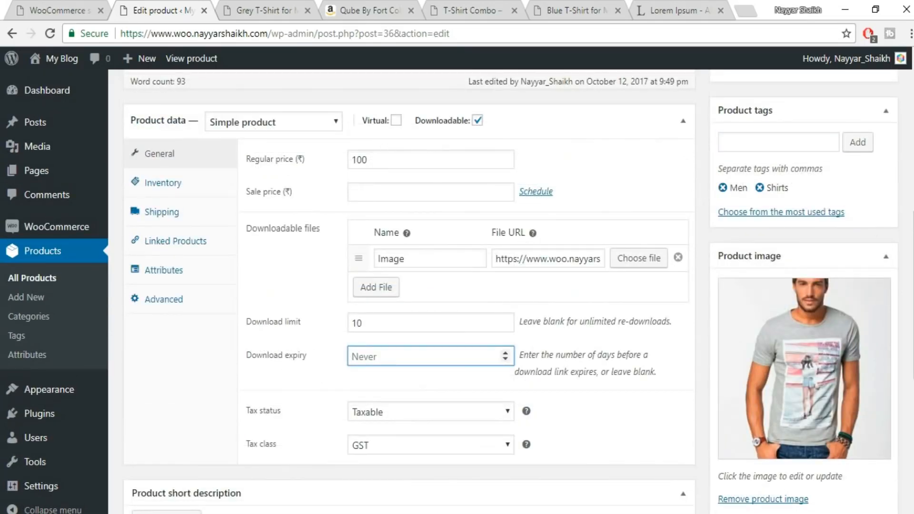
scroll(843, 198, "up", 5)
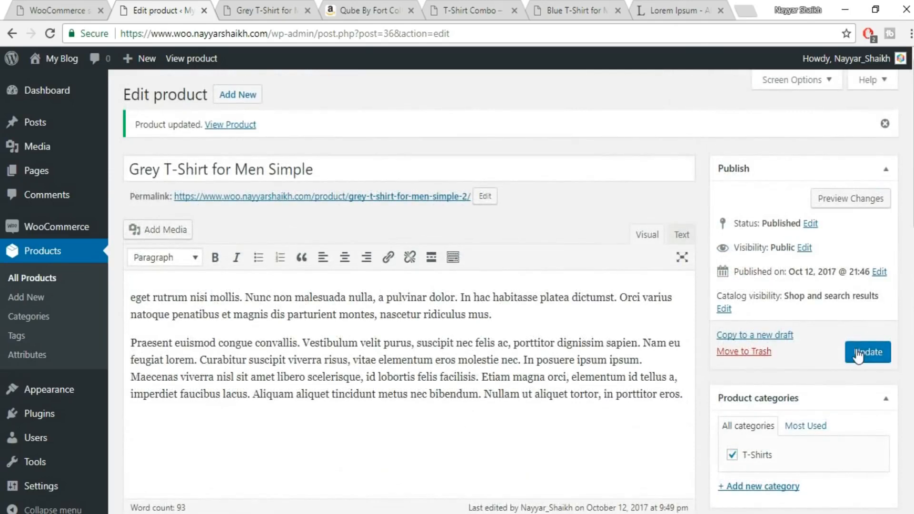
left_click(857, 354)
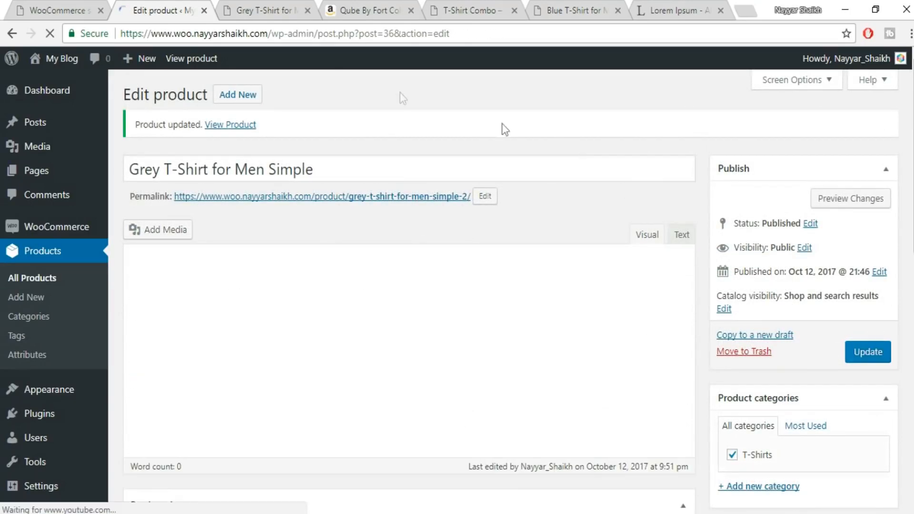
Close the outdated store page and preview the updated grey T-shirt product, looking over its price and purchase option.
left_click(267, 10)
left_click(298, 34)
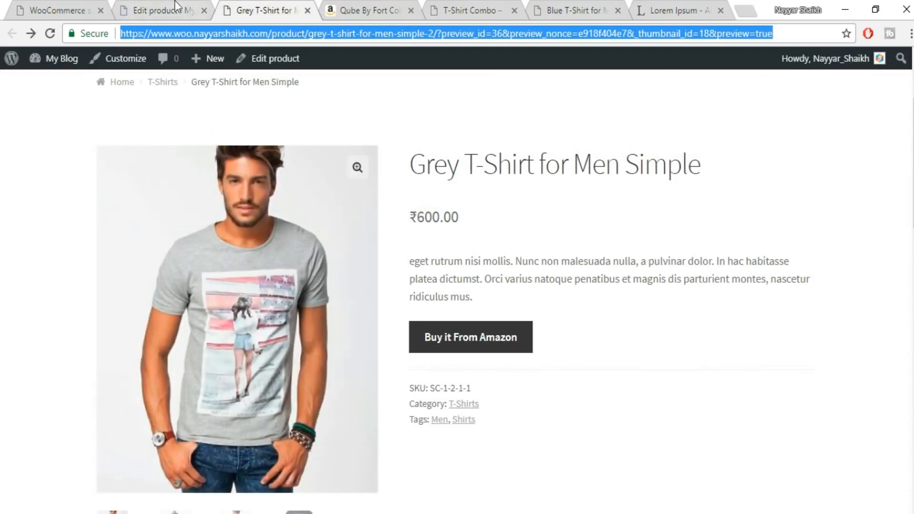
key("ctrl+w")
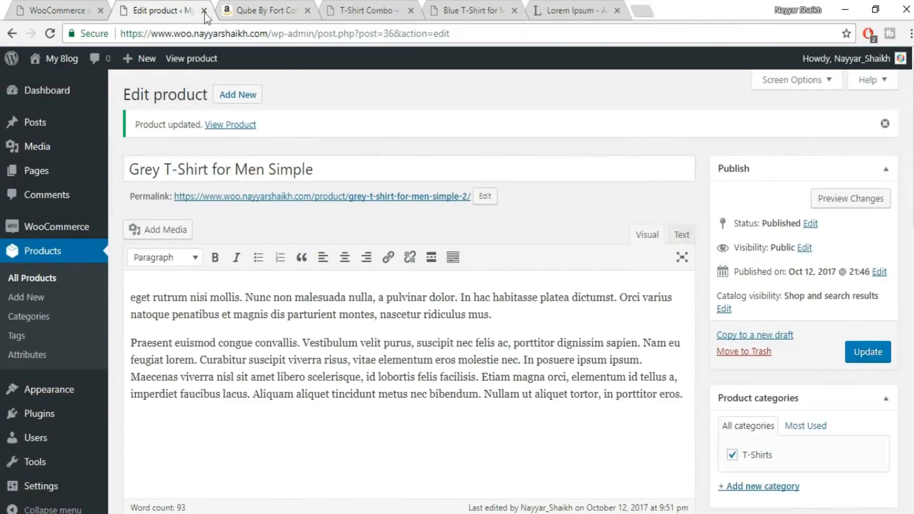
left_click(850, 200)
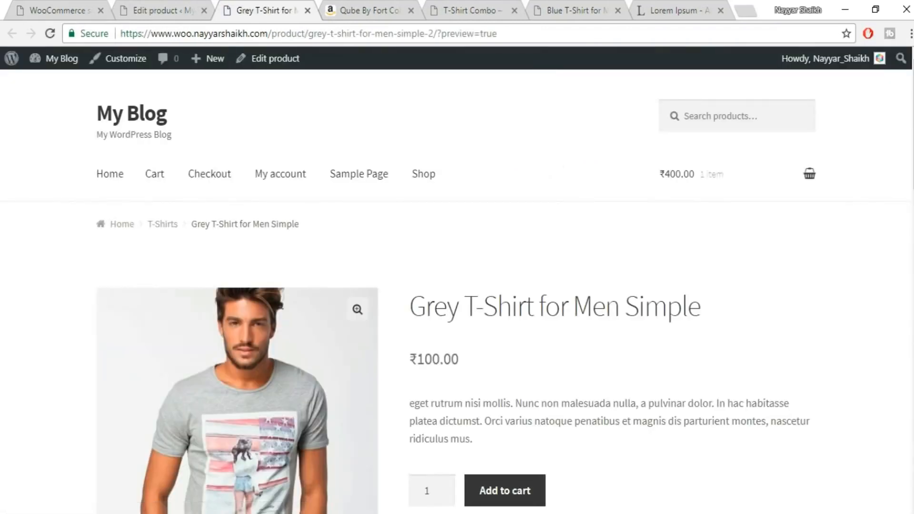
scroll(607, 403, "down", 5)
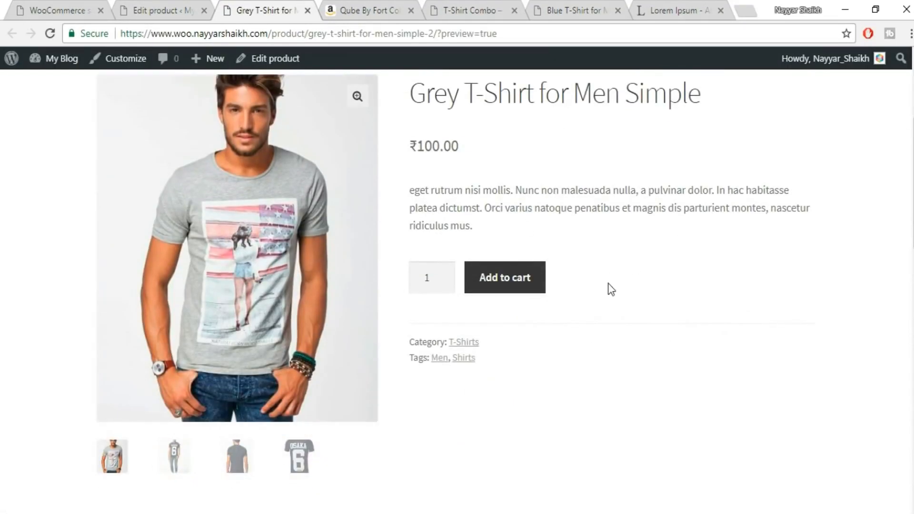
scroll(611, 289, "up", 2)
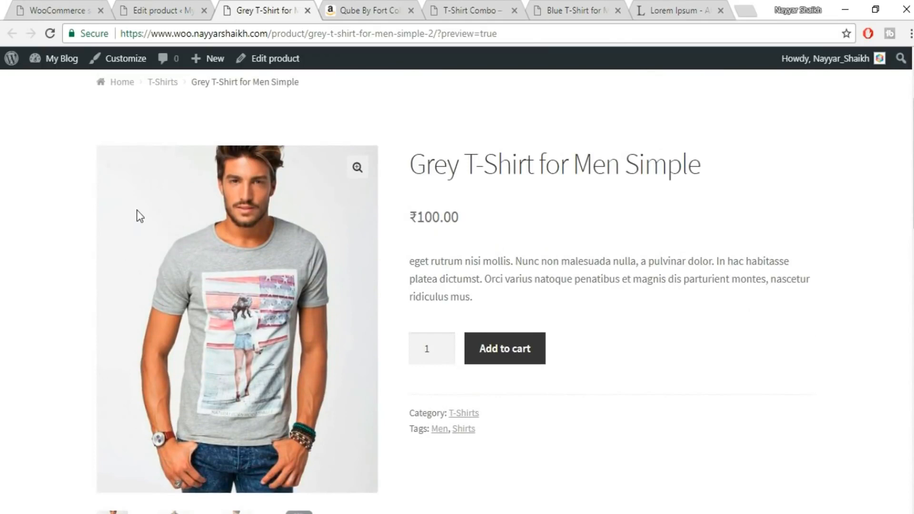
Return to the product editor, set the regular price to 0, and update the product.
left_click(185, 2)
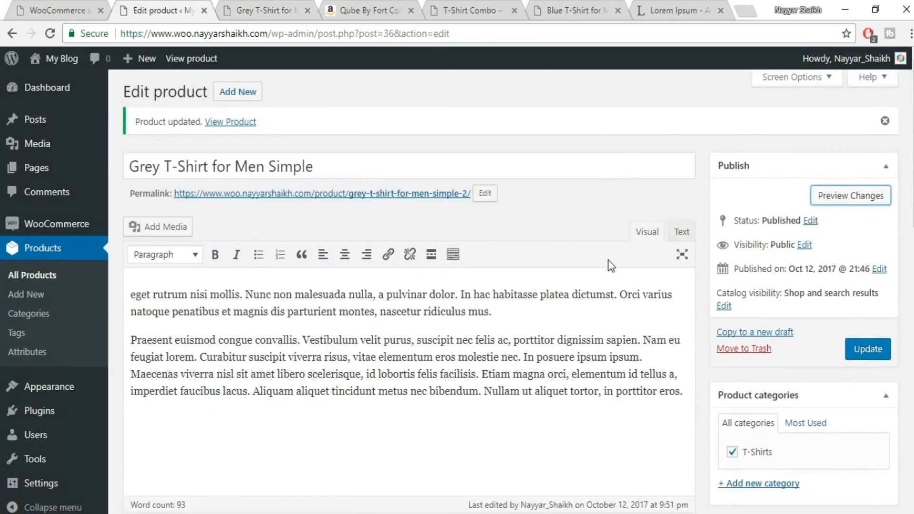
scroll(609, 261, "down", 8)
left_click_drag(392, 231, 266, 233)
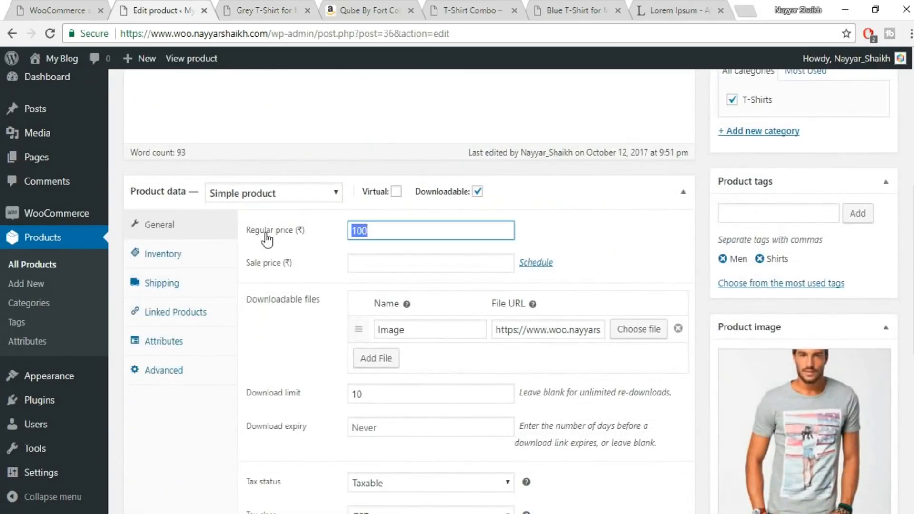
type("0")
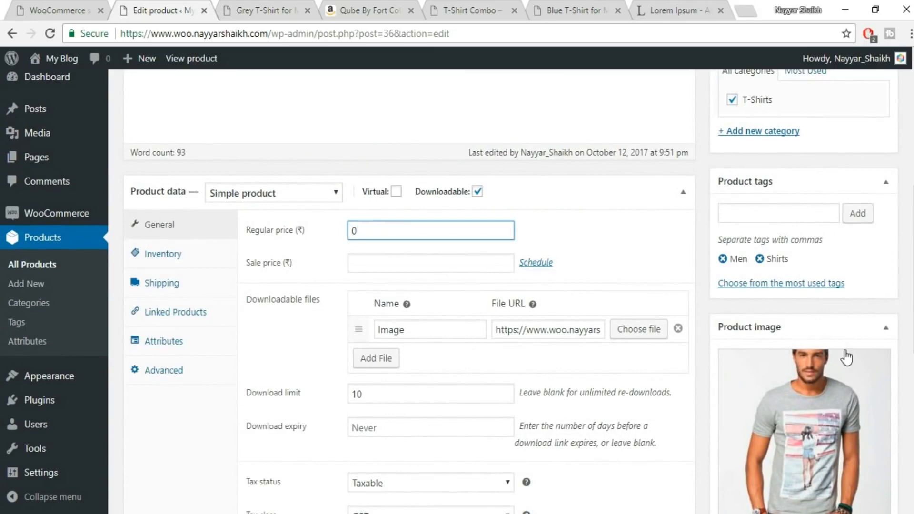
scroll(847, 358, "up", 6)
left_click(891, 286)
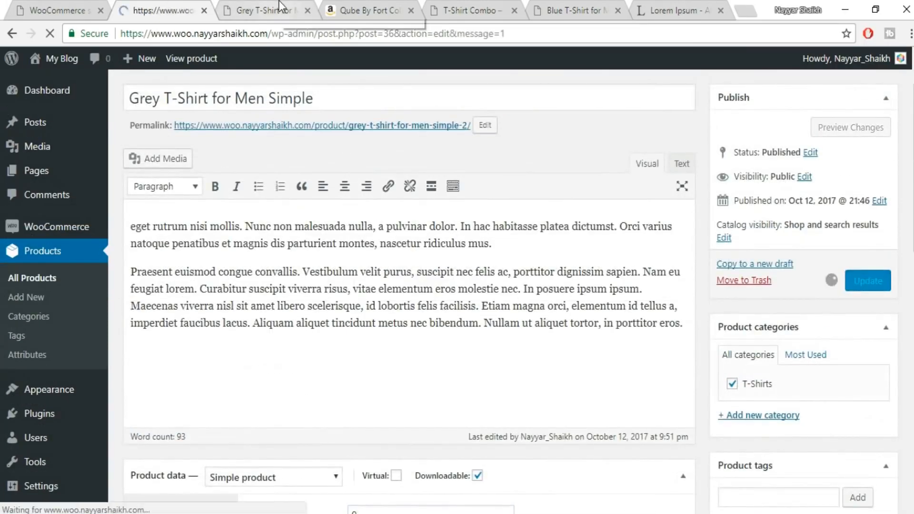
Reload the grey T-shirt's store page and add one to the cart.
left_click(281, 8)
left_click(283, 33)
key("Return")
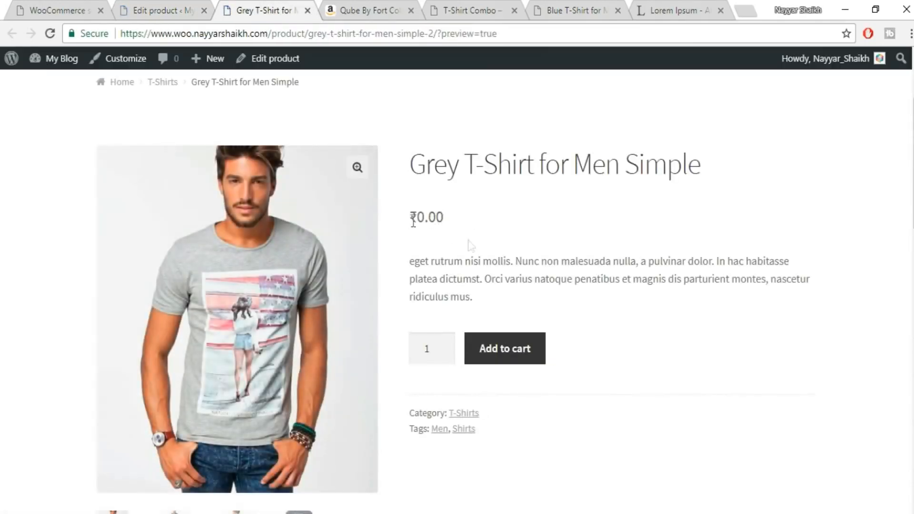
left_click(508, 351)
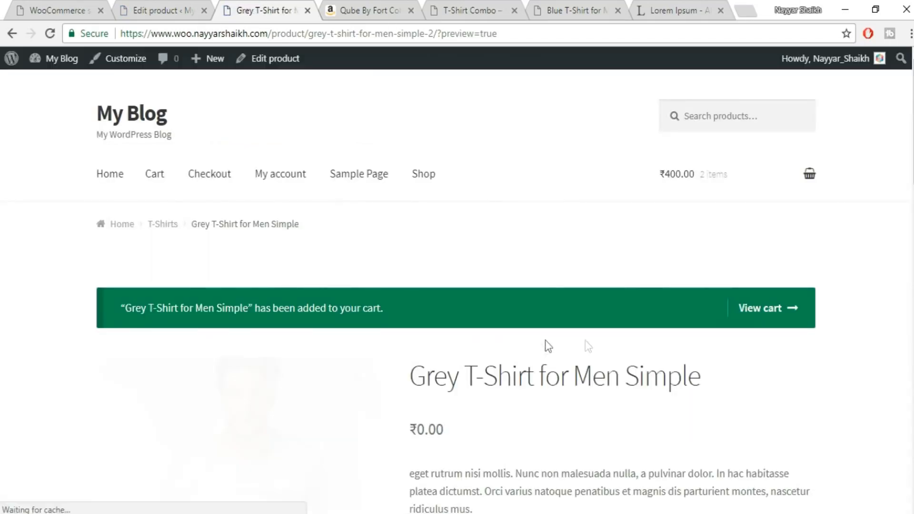
scroll(750, 334, "down", 3)
scroll(604, 363, "up", 1)
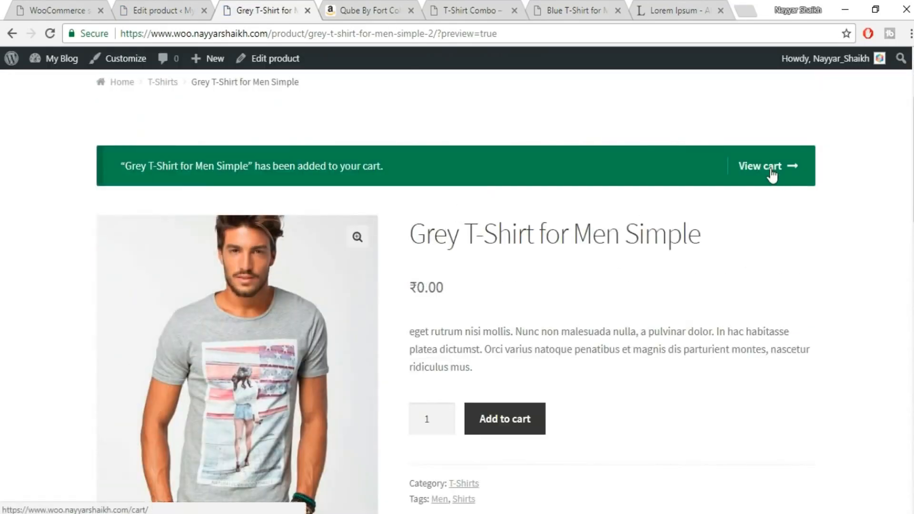
Open the cart and look over its items and totals.
left_click(772, 168)
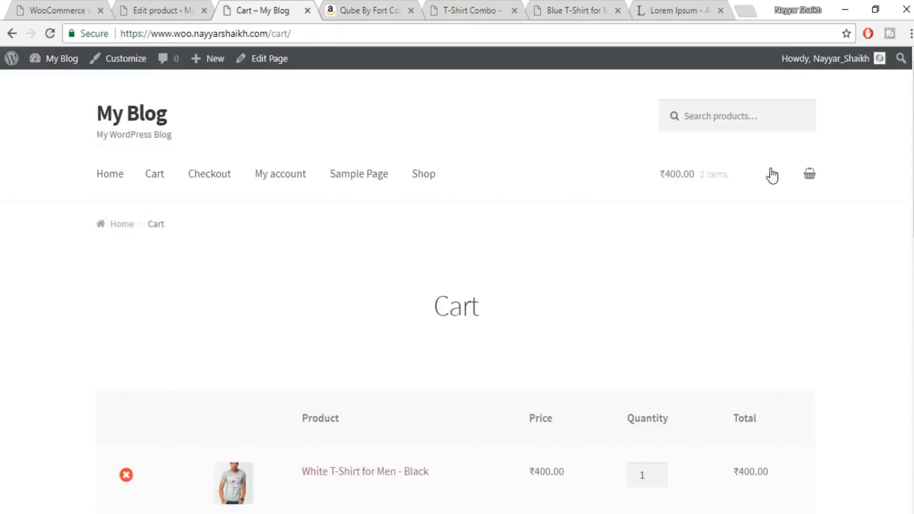
scroll(532, 352, "down", 7)
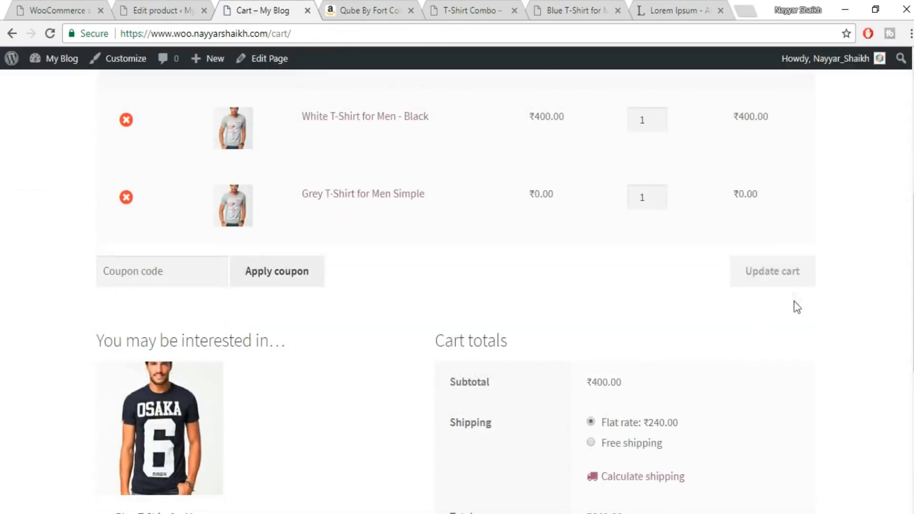
scroll(781, 362, "down", 2)
scroll(760, 398, "up", 9)
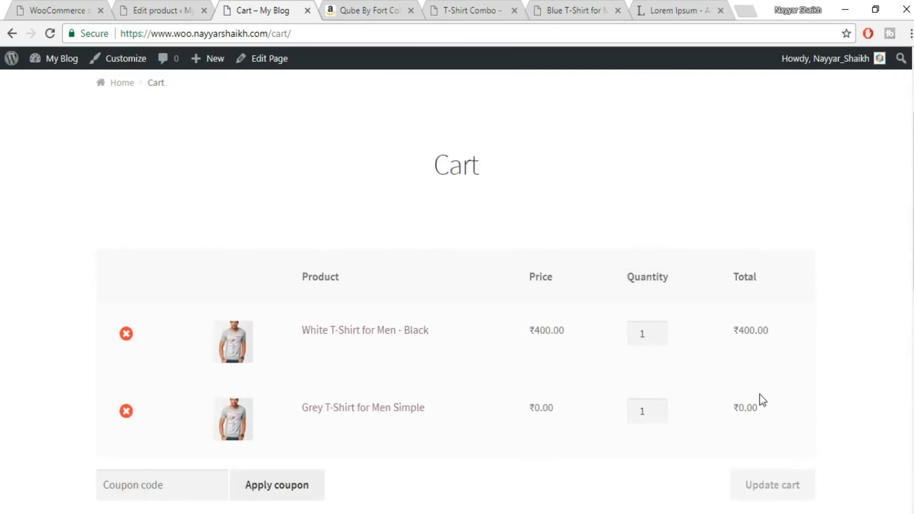
Check the Downloads section of the My account page, and close the store page.
left_click(288, 184)
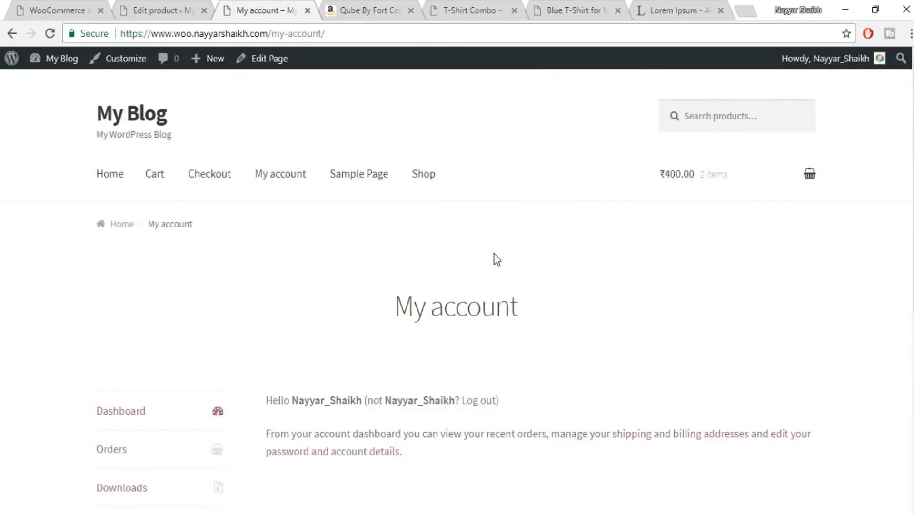
scroll(495, 260, "down", 3)
scroll(494, 259, "down", 2)
left_click(131, 285)
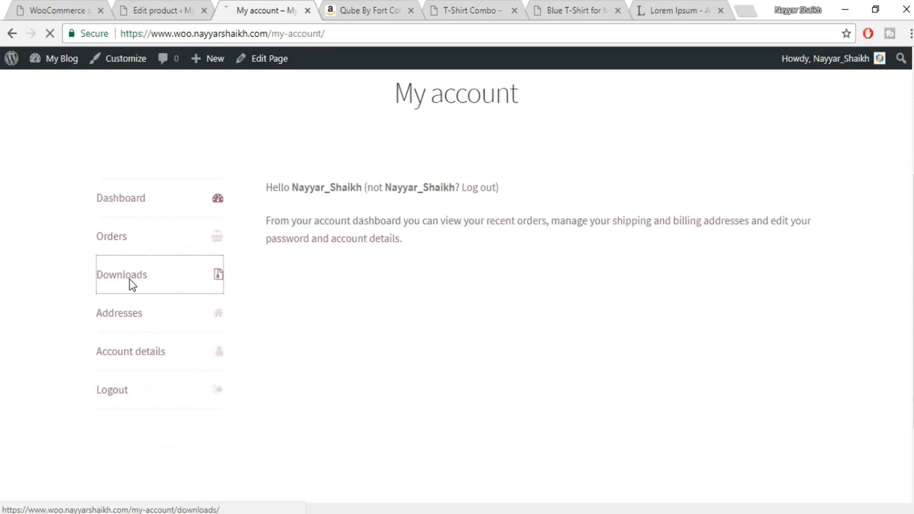
scroll(530, 357, "down", 4)
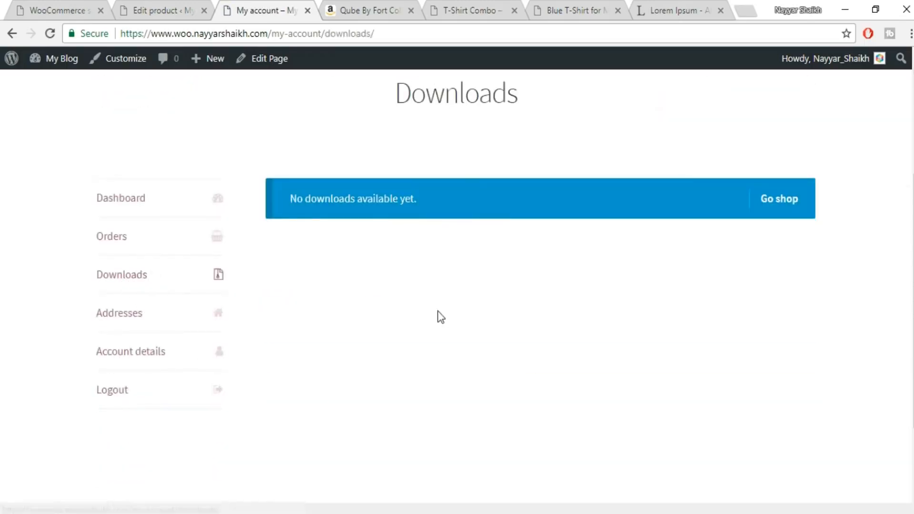
scroll(438, 310, "up", 2)
scroll(438, 310, "up", 2)
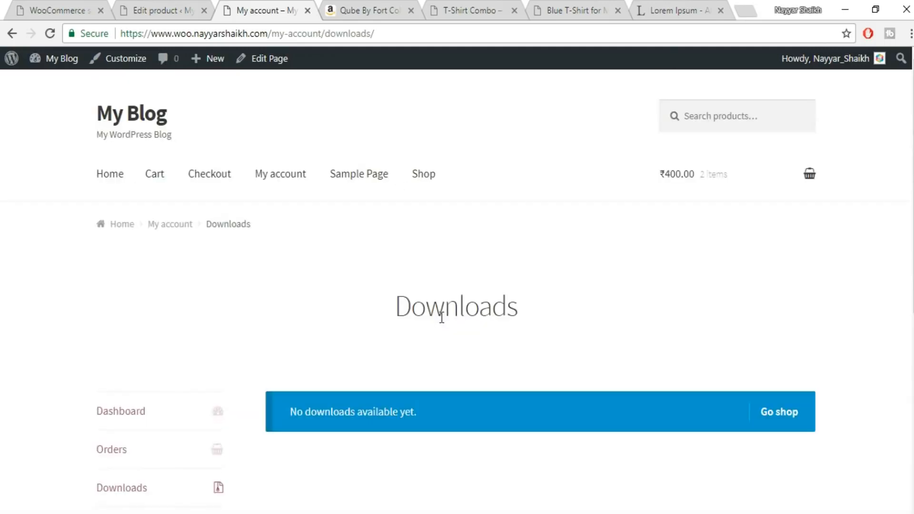
left_click(308, 11)
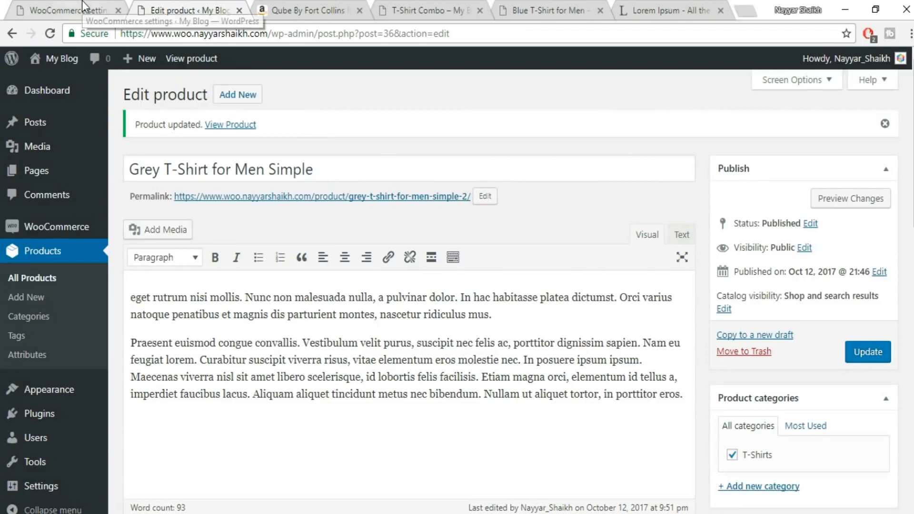
Mark the grey T-shirt product as Virtual instead of Downloadable, and close the Amazon listing.
scroll(304, 190, "down", 7)
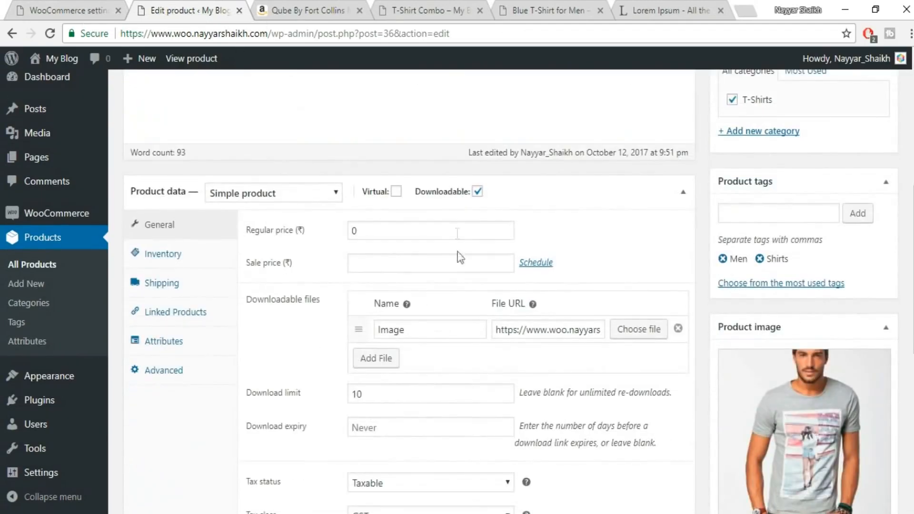
left_click(396, 192)
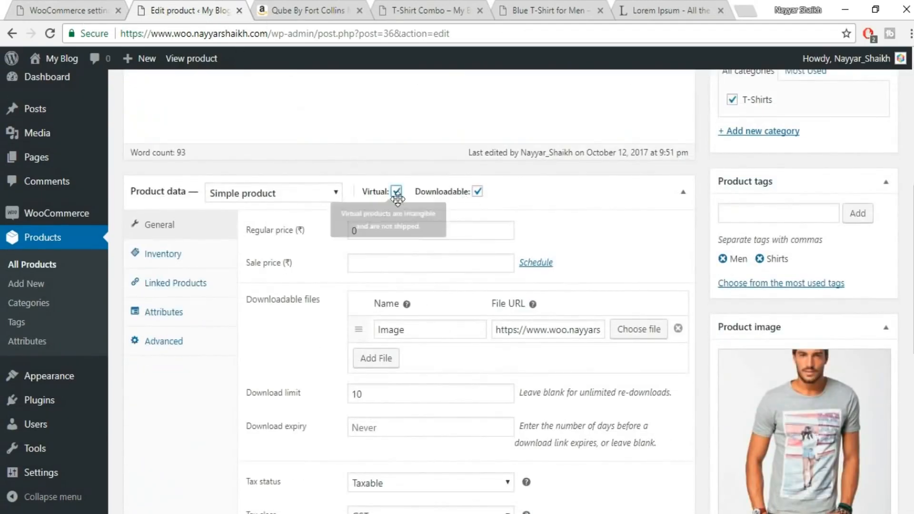
left_click(478, 192)
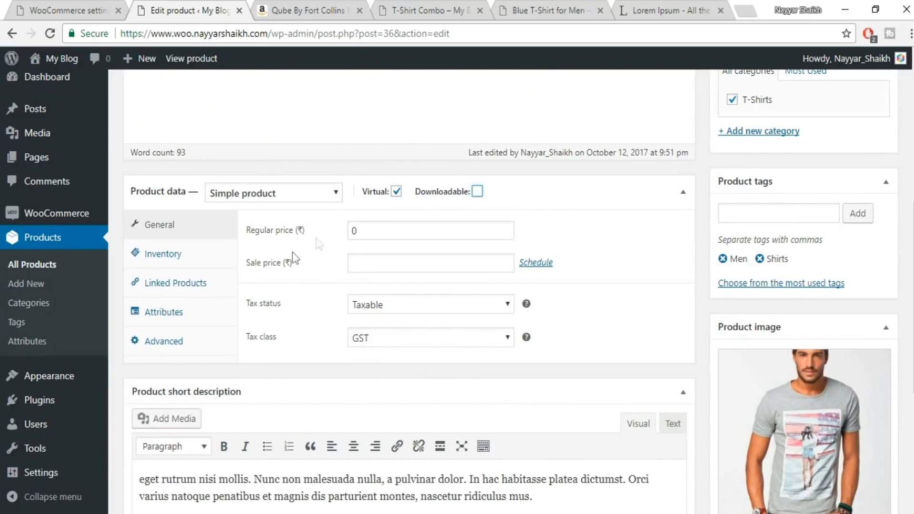
mouse_move(456, 192)
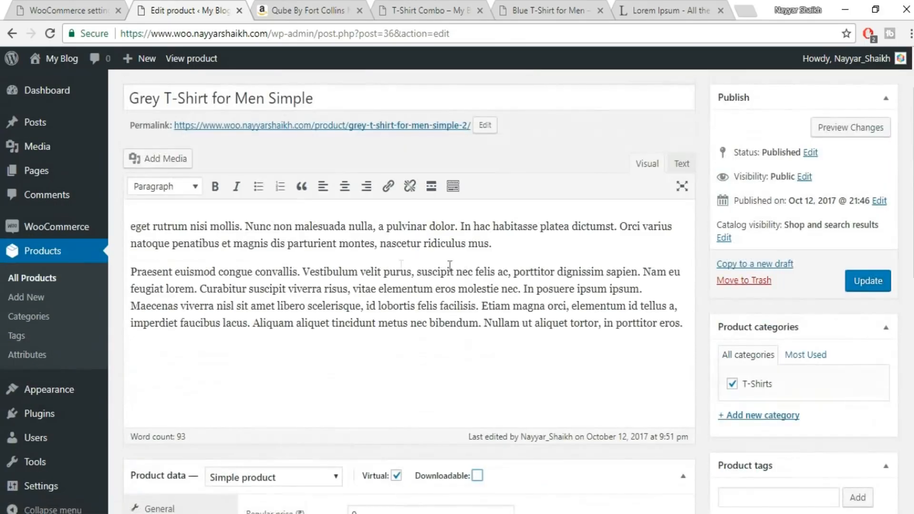
scroll(786, 322, "down", 3)
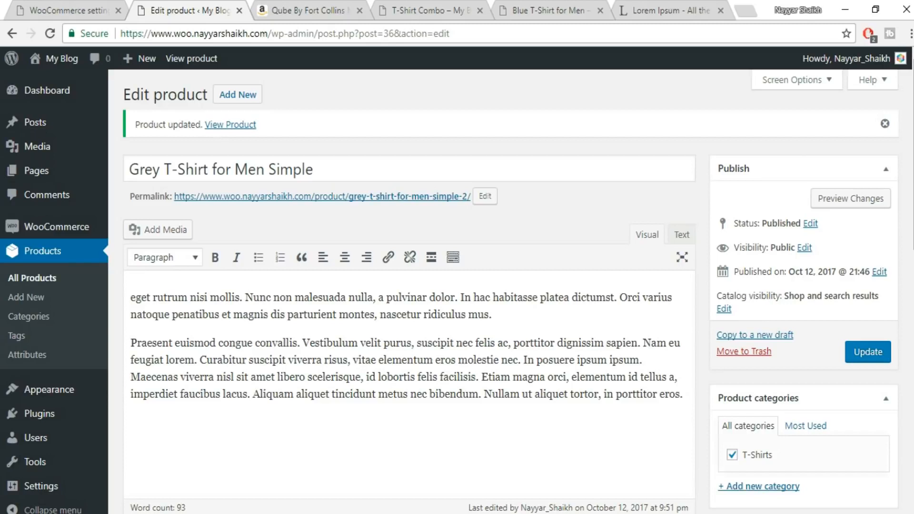
left_click(360, 10)
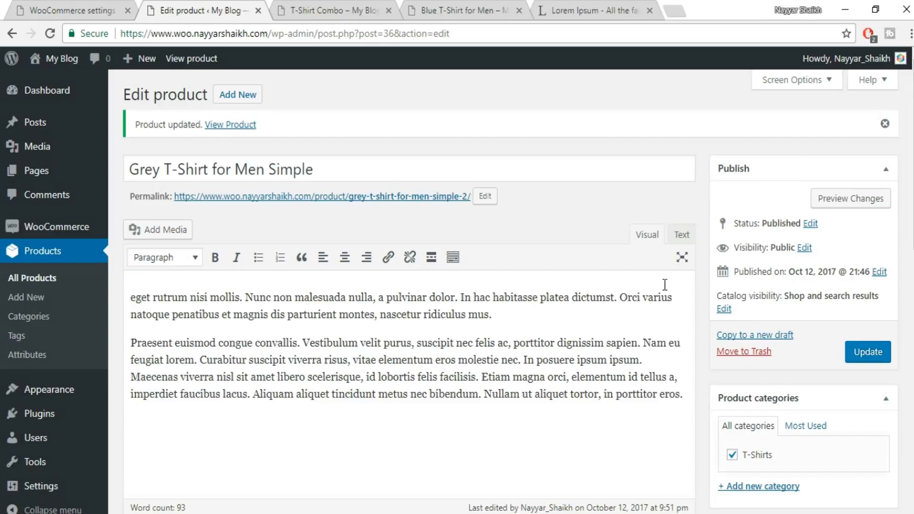